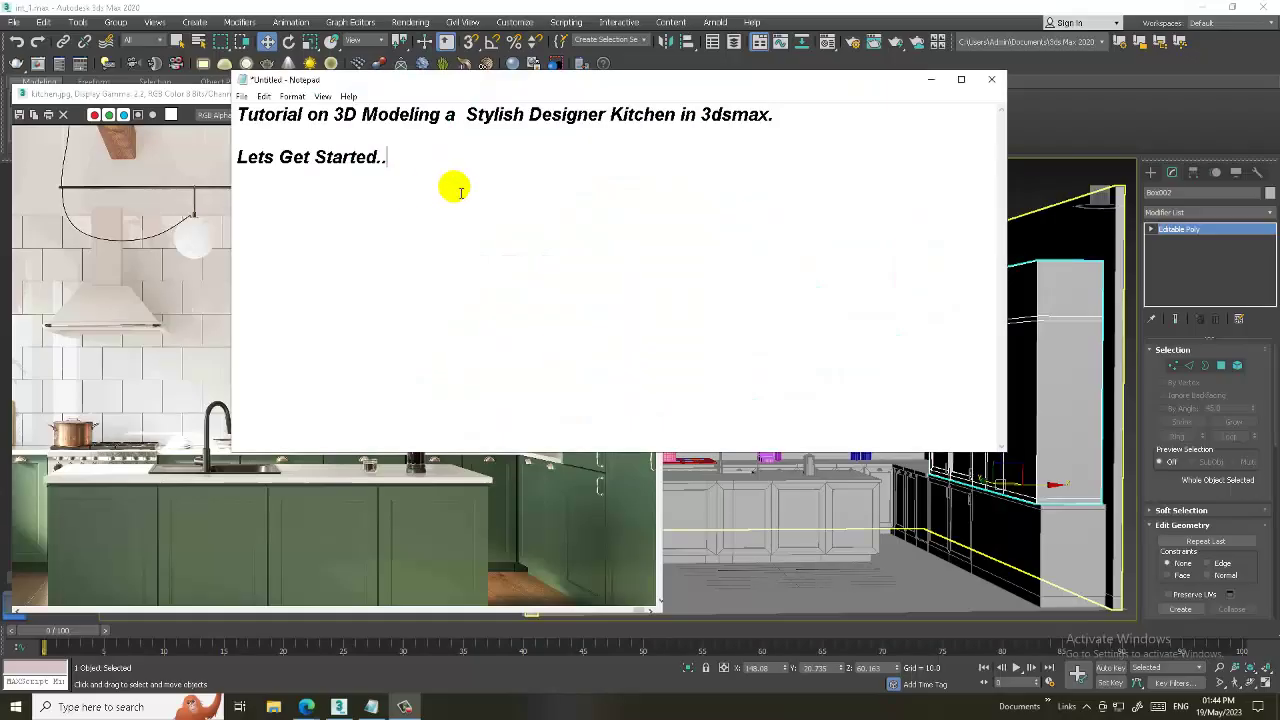
# - Minimize the tutorial notes and move the reference photo window aside
pyautogui.hotkey('ctrl', 'a')
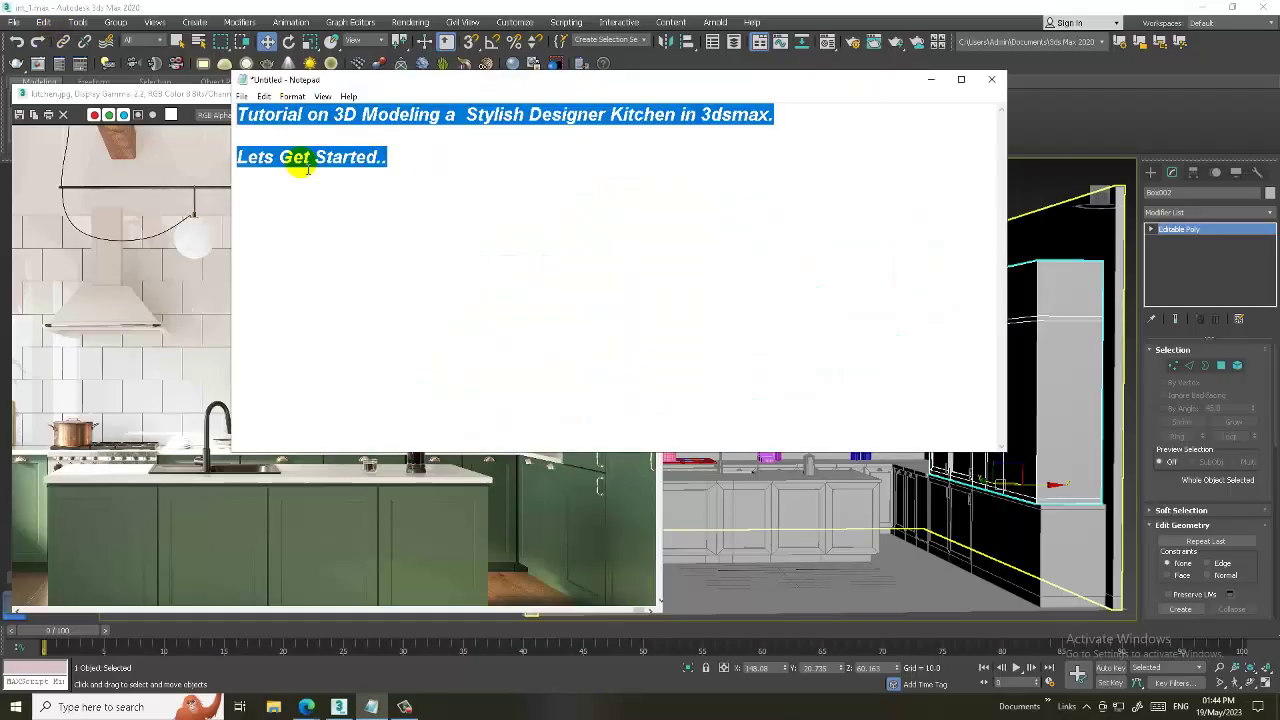
pyautogui.click(930, 79)
pyautogui.keyDown('alt'); pyautogui.moveTo(889, 383); pyautogui.dragTo(434, 366, button='middle'); pyautogui.keyUp('alt')
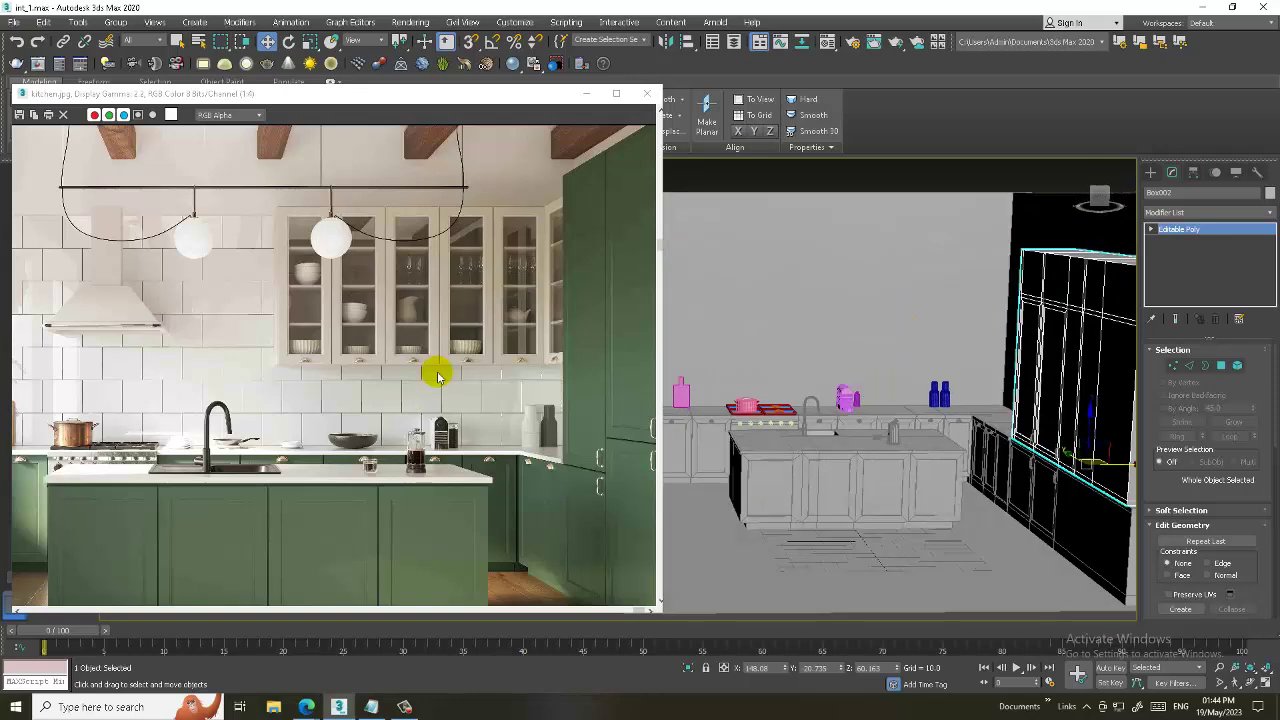
pyautogui.moveTo(316, 97); pyautogui.dragTo(196, 82)
# - Orbit the Perspective view to face the tall cabinet beside the reference photo
pyautogui.scroll(2, 257, 251)
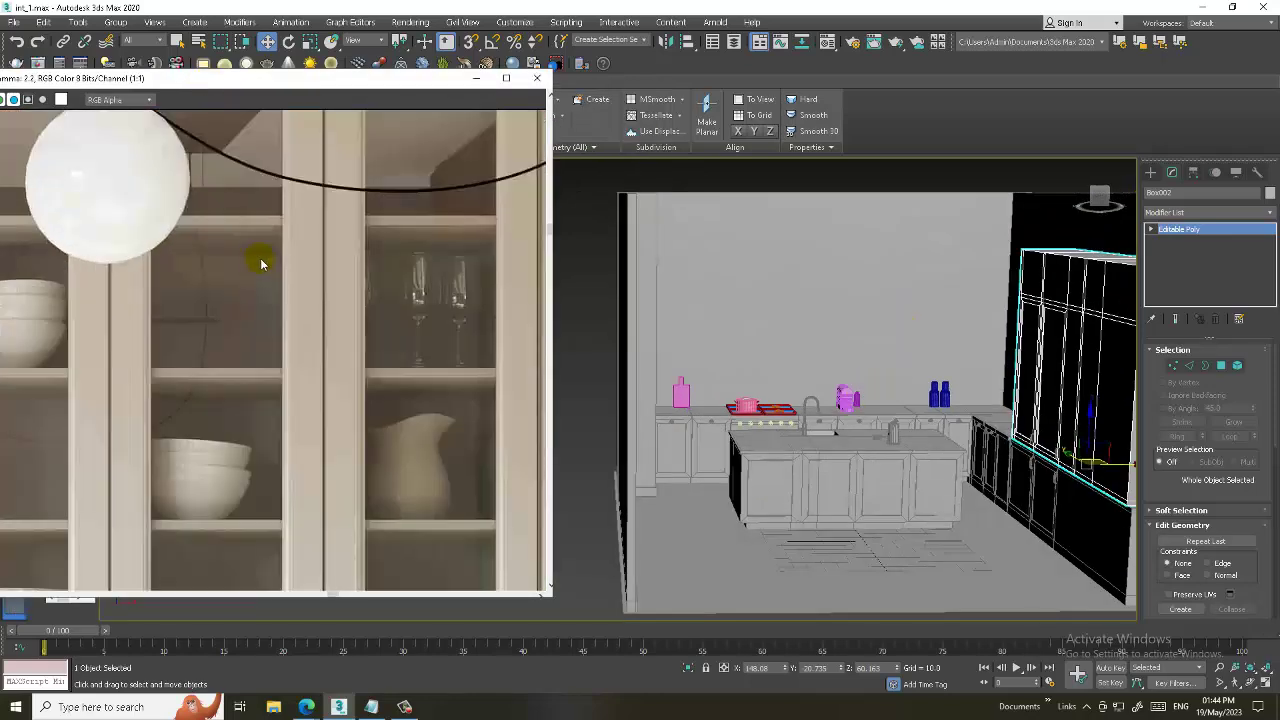
pyautogui.scroll(-1, 257, 251)
pyautogui.scroll(-2, 973, 344)
pyautogui.moveTo(900, 343)
pyautogui.keyDown('alt'); pyautogui.mouseDown(button='middle')
pyautogui.moveTo(917, 323)
pyautogui.moveTo(908, 343)
pyautogui.moveTo(600, 380)
pyautogui.mouseUp(button='middle'); pyautogui.keyUp('alt')
pyautogui.scroll(3, 908, 343)
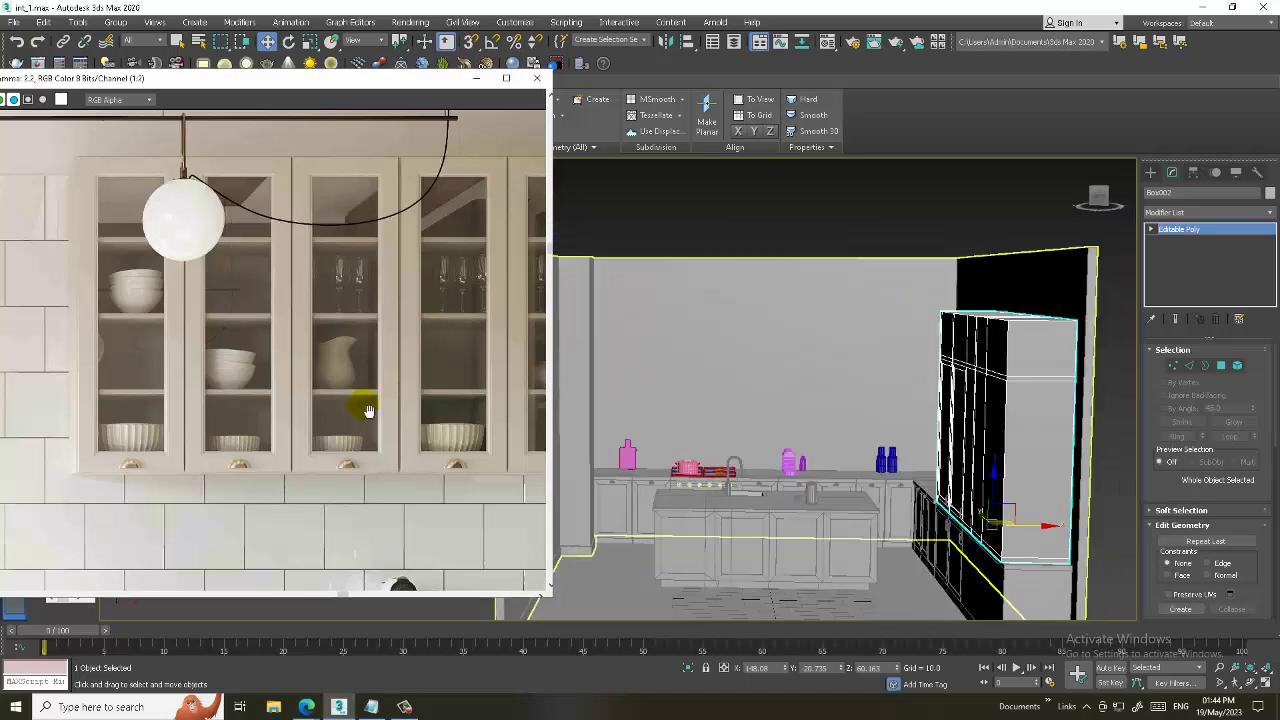
pyautogui.scroll(-1, 366, 409)
pyautogui.keyDown('alt'); pyautogui.moveTo(1027, 367); pyautogui.dragTo(997, 363, button='middle'); pyautogui.keyUp('alt')
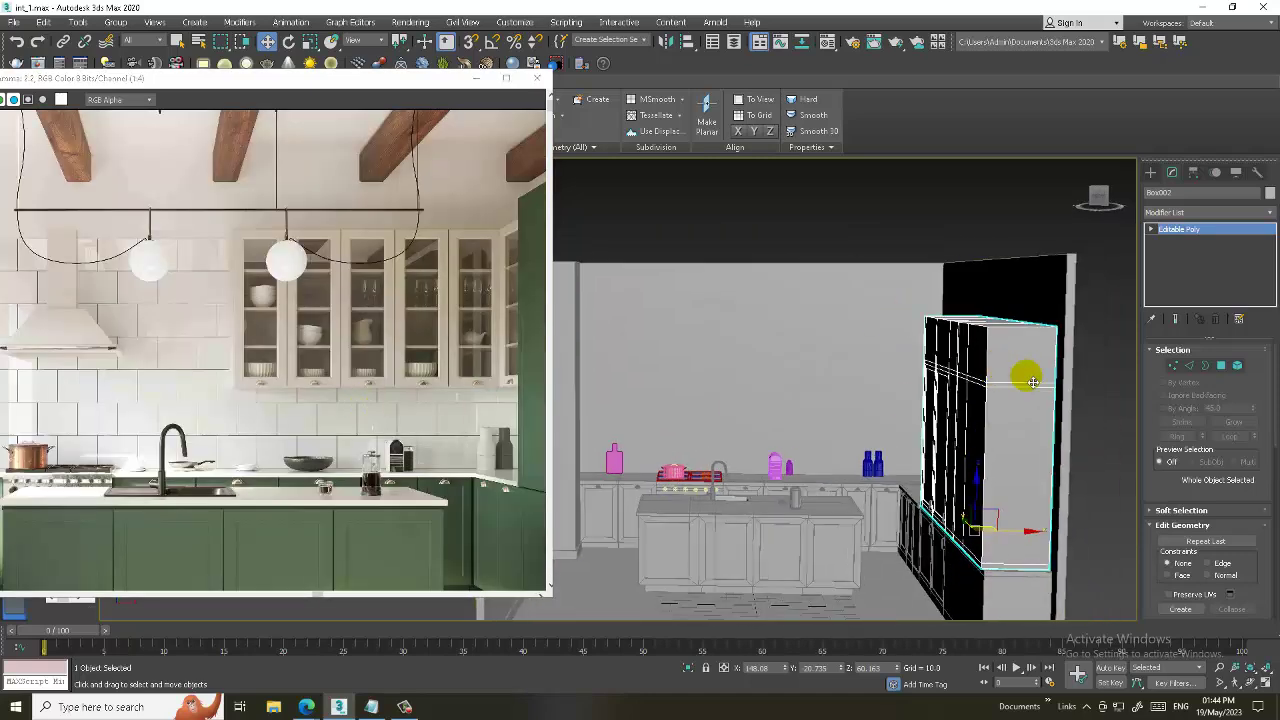
pyautogui.click(1150, 172)
# - In the maximized Front view, draw a thin box above the counter, left of the tall cabinet
pyautogui.click(1184, 253)
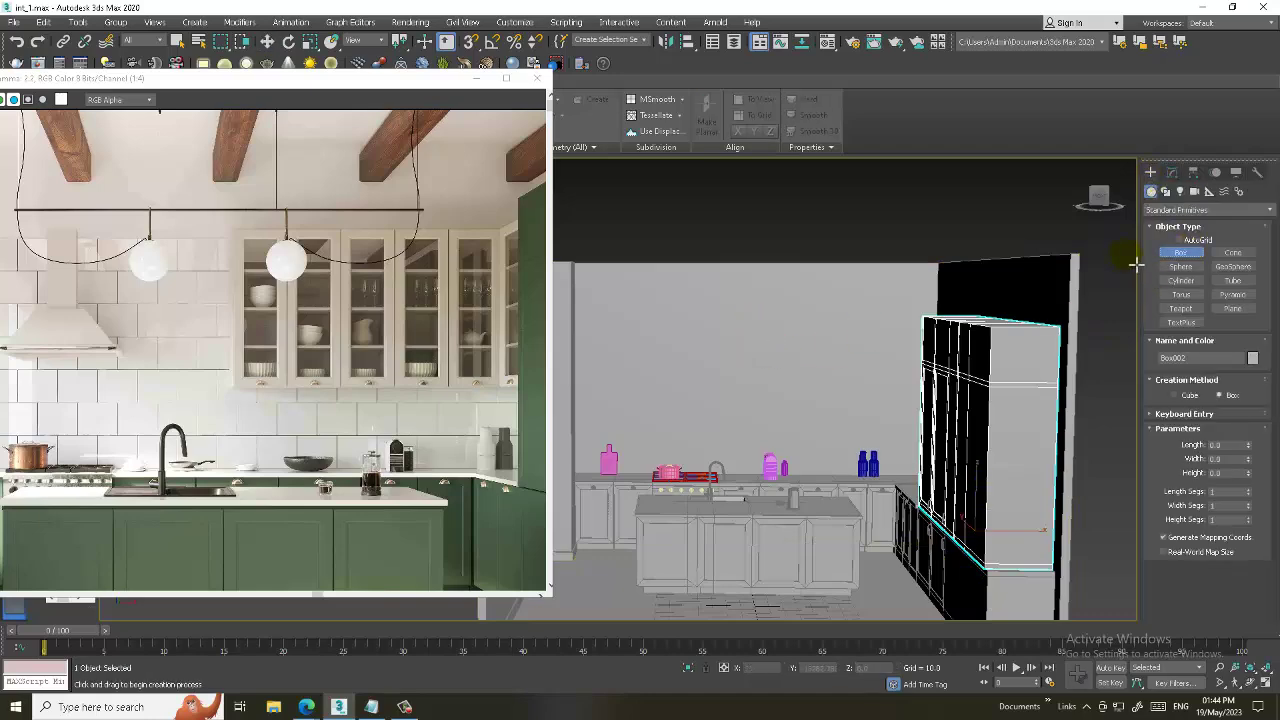
pyautogui.hotkey('alt', 'w')
pyautogui.hotkey('alt', 'w')
pyautogui.scroll(-2, 870, 300)
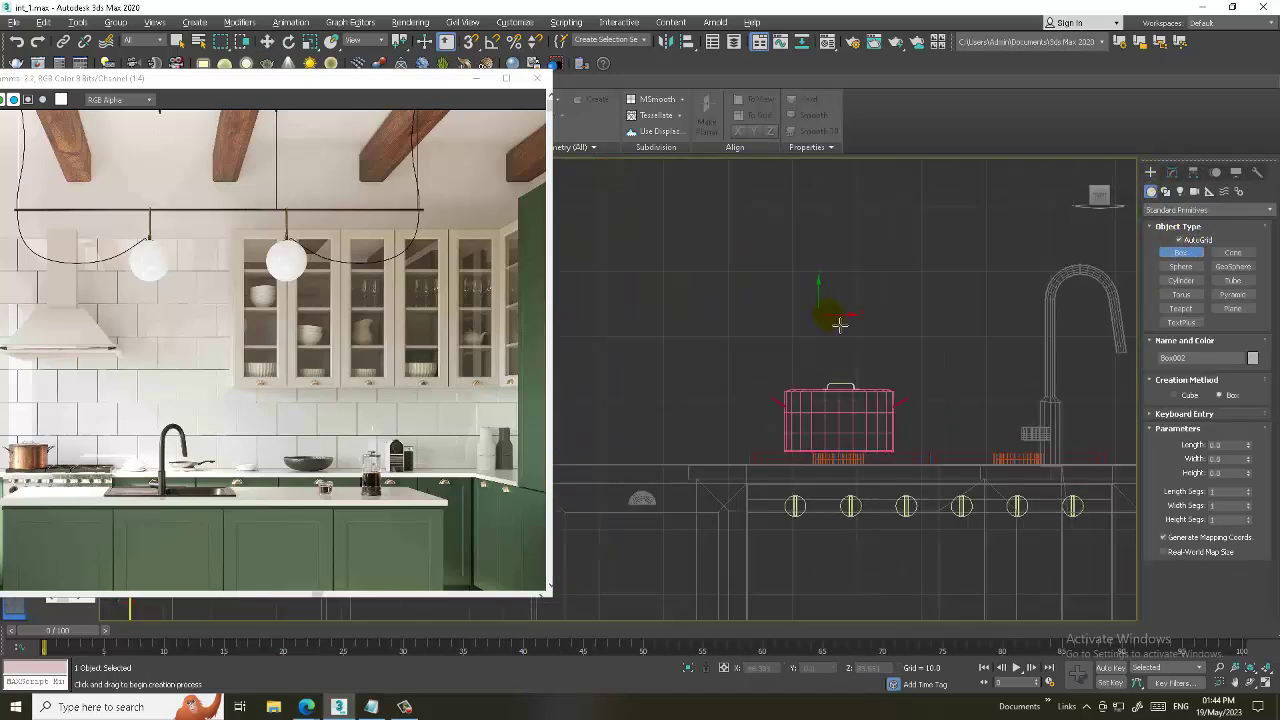
pyautogui.scroll(-2, 940, 320)
pyautogui.moveTo(965, 320); pyautogui.dragTo(760, 343, button='middle')
pyautogui.scroll(1, 897, 245)
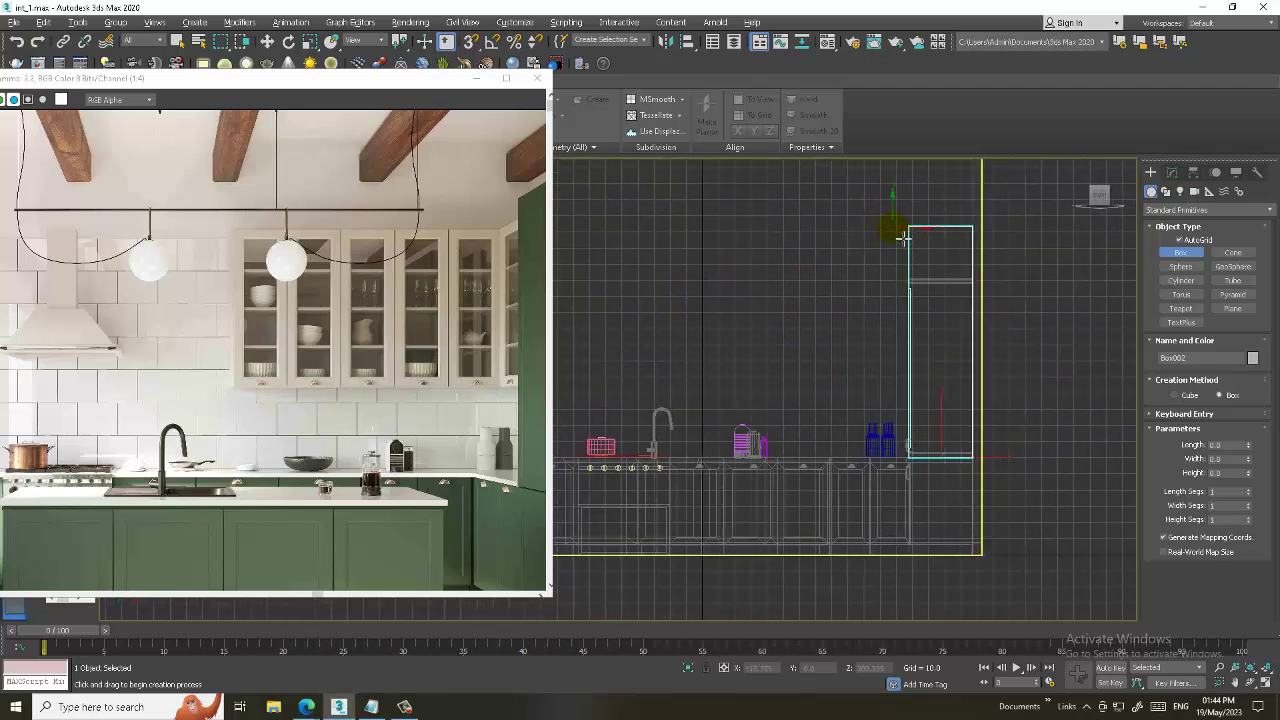
pyautogui.moveTo(904, 237); pyautogui.dragTo(705, 434)
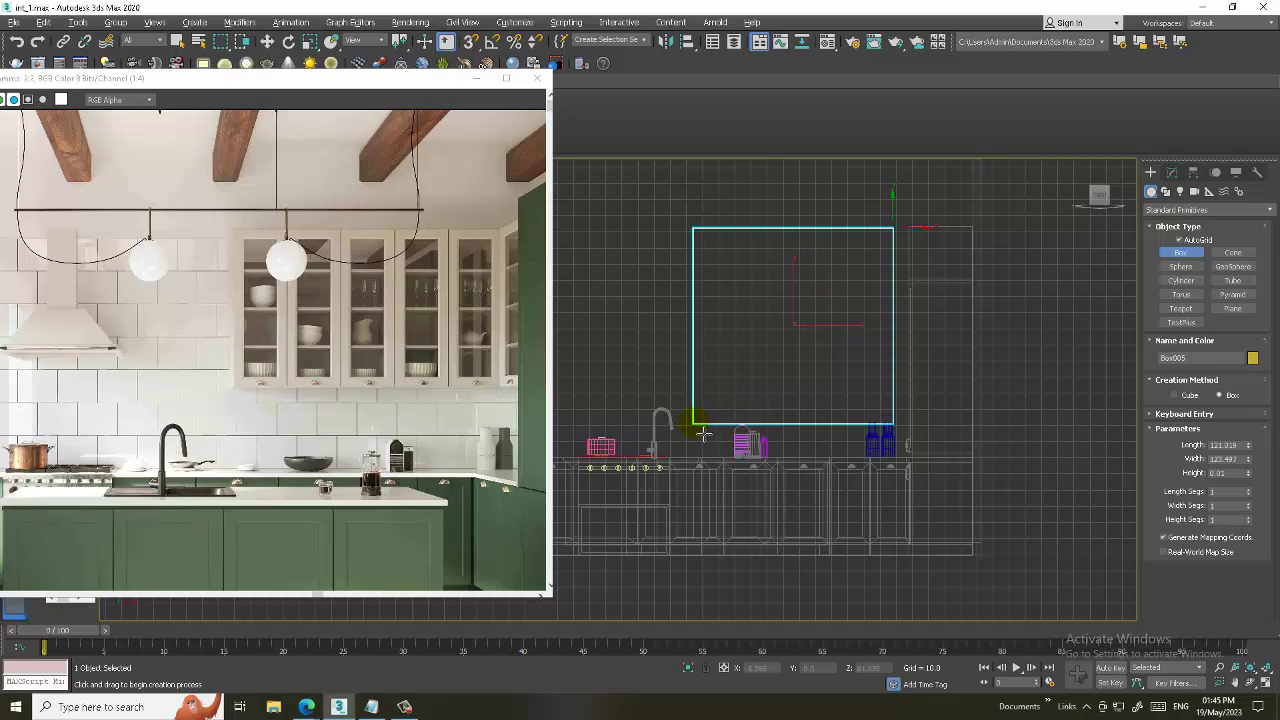
pyautogui.moveTo(704, 434); pyautogui.dragTo(698, 433)
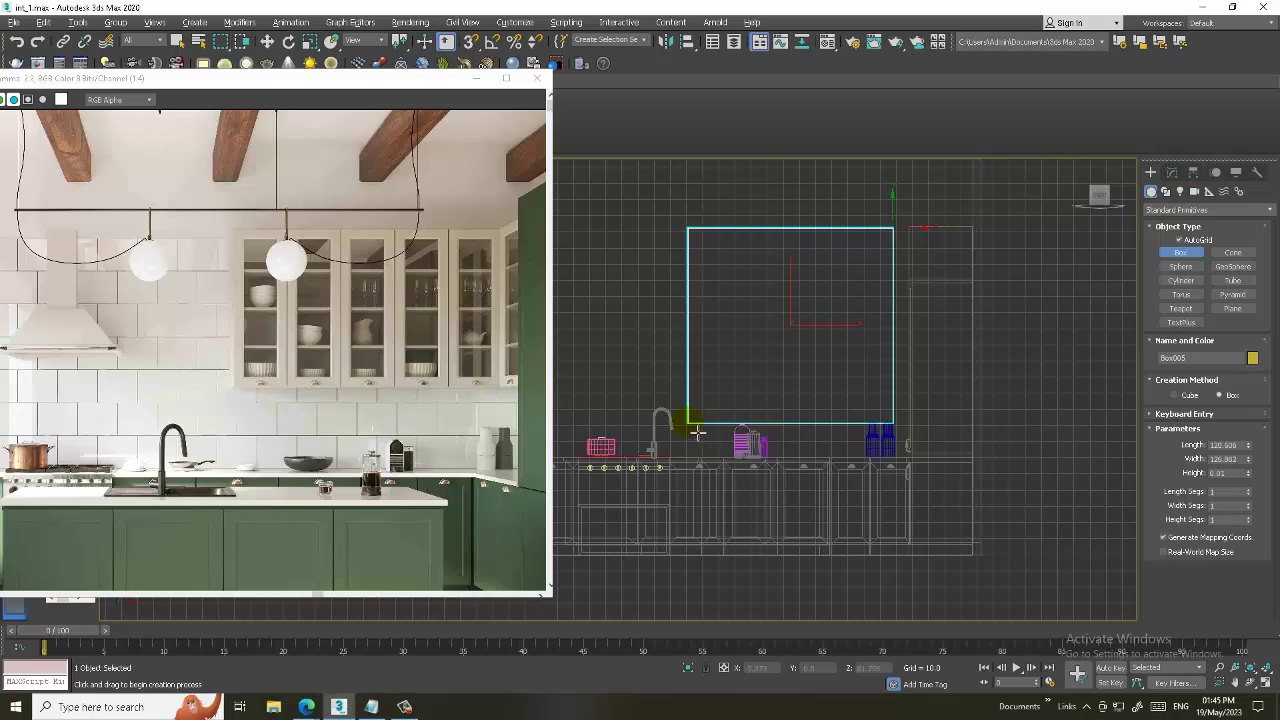
pyautogui.click(700, 430)
# - Slide the yellow box right along X toward the tall cabinet
pyautogui.press('w')
pyautogui.hotkey('alt', 'w')
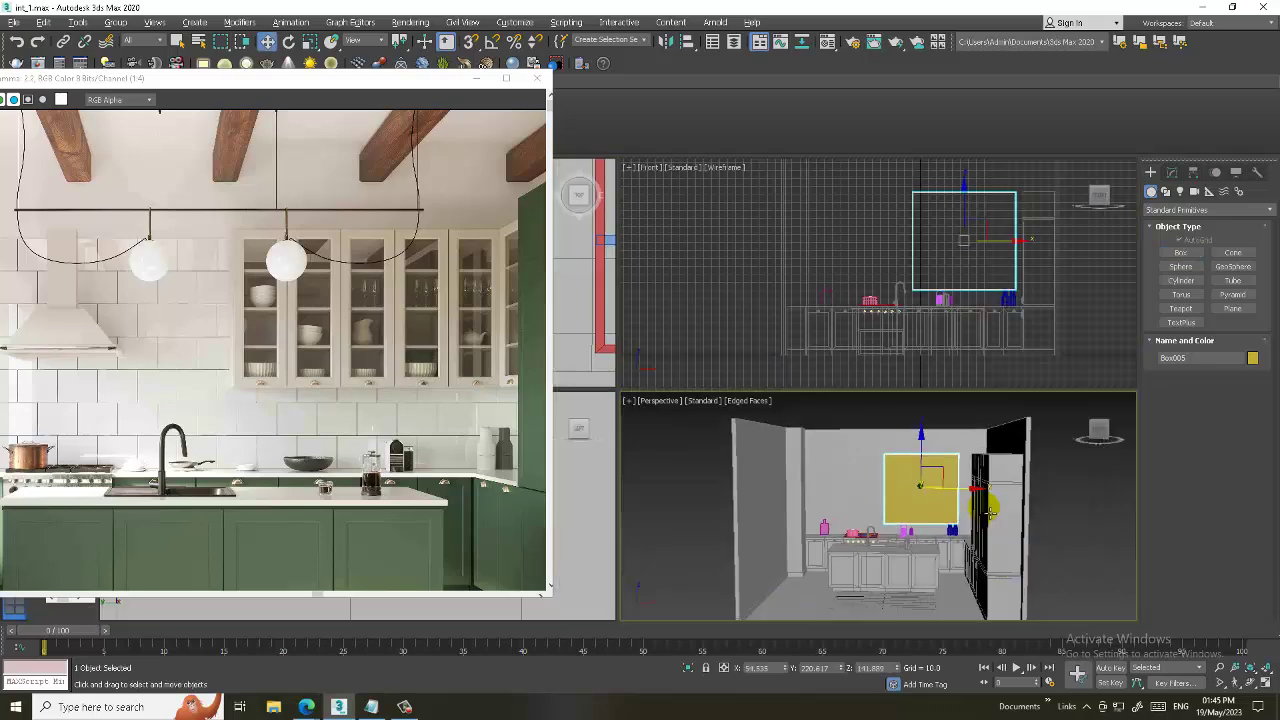
pyautogui.hotkey('alt', 'w')
pyautogui.keyDown('alt'); pyautogui.moveTo(828, 415); pyautogui.dragTo(780, 417, button='middle'); pyautogui.keyUp('alt')
pyautogui.scroll(3, 780, 417)
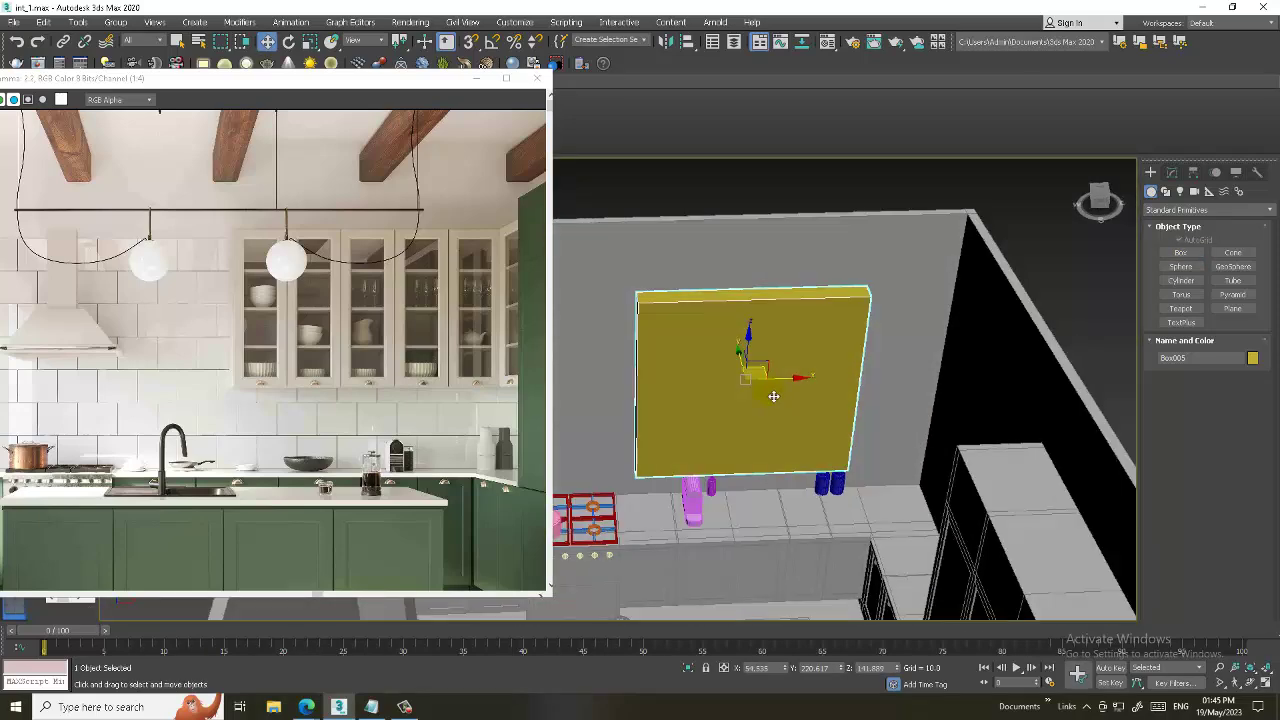
pyautogui.moveTo(783, 383); pyautogui.dragTo(900, 380)
pyautogui.keyDown('alt'); pyautogui.moveTo(900, 380); pyautogui.dragTo(899, 381, button='middle'); pyautogui.keyUp('alt')
pyautogui.moveTo(880, 386); pyautogui.dragTo(894, 384)
pyautogui.moveTo(848, 358)
pyautogui.keyDown('alt'); pyautogui.mouseDown(button='middle')
pyautogui.moveTo(867, 356)
pyautogui.moveTo(840, 360)
pyautogui.moveTo(854, 329)
pyautogui.moveTo(931, 366)
pyautogui.moveTo(849, 343)
pyautogui.mouseUp(button='middle'); pyautogui.keyUp('alt')
# - Convert the box to an Editable Poly
pyautogui.rightClick(845, 355)
pyautogui.click(1002, 441)
pyautogui.press('4')
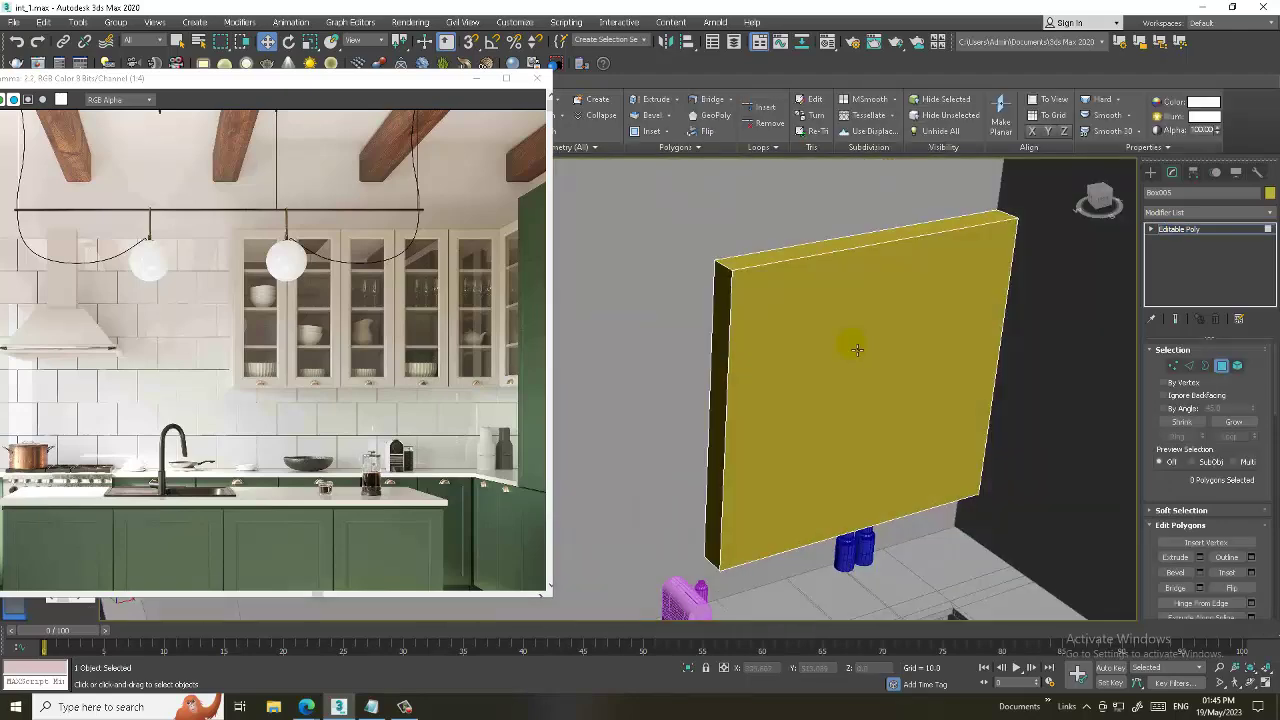
pyautogui.click(901, 399)
pyautogui.moveTo(901, 399)
pyautogui.keyDown('alt'); pyautogui.mouseDown(button='middle')
pyautogui.moveTo(886, 380)
pyautogui.moveTo(870, 426)
pyautogui.mouseUp(button='middle'); pyautogui.keyUp('alt')
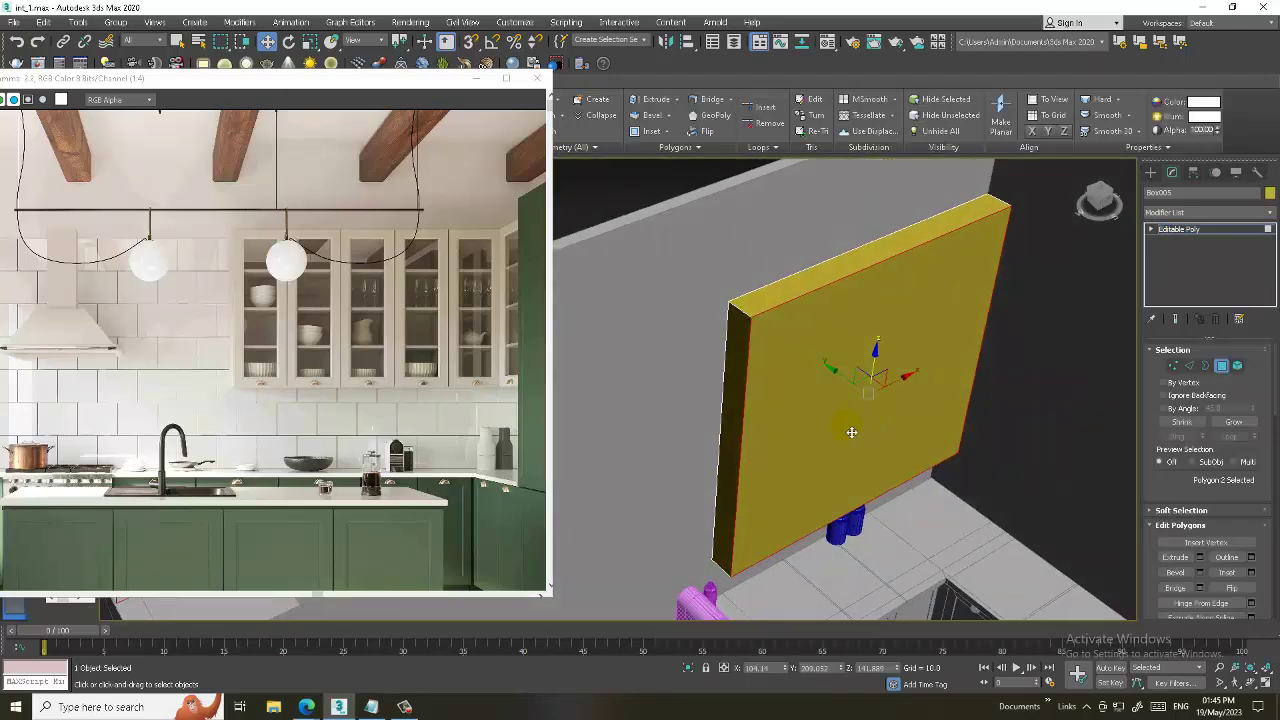
pyautogui.click(858, 400)
pyautogui.moveTo(854, 383)
pyautogui.keyDown('alt'); pyautogui.mouseDown(button='middle')
pyautogui.moveTo(886, 408)
pyautogui.moveTo(906, 363)
pyautogui.mouseUp(button='middle'); pyautogui.keyUp('alt')
pyautogui.scroll(-3, 886, 408)
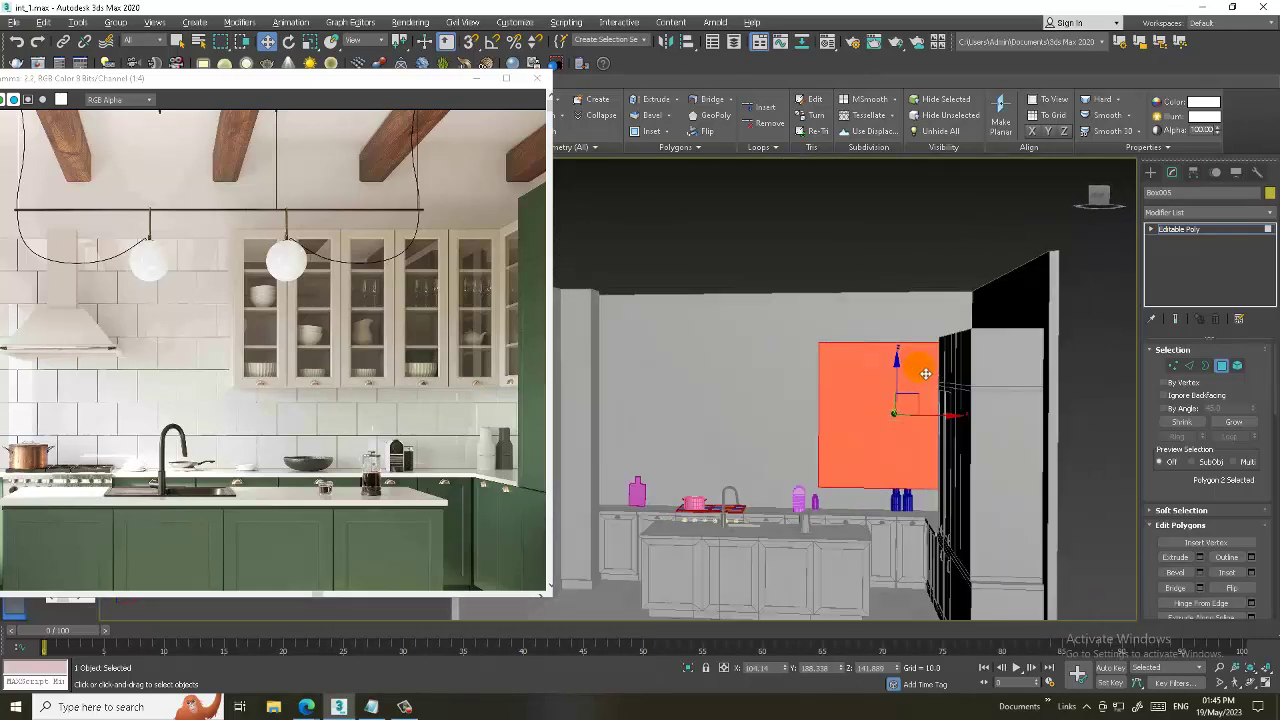
pyautogui.click(1230, 233)
pyautogui.keyDown('alt'); pyautogui.moveTo(930, 410); pyautogui.dragTo(956, 417, button='middle'); pyautogui.keyUp('alt')
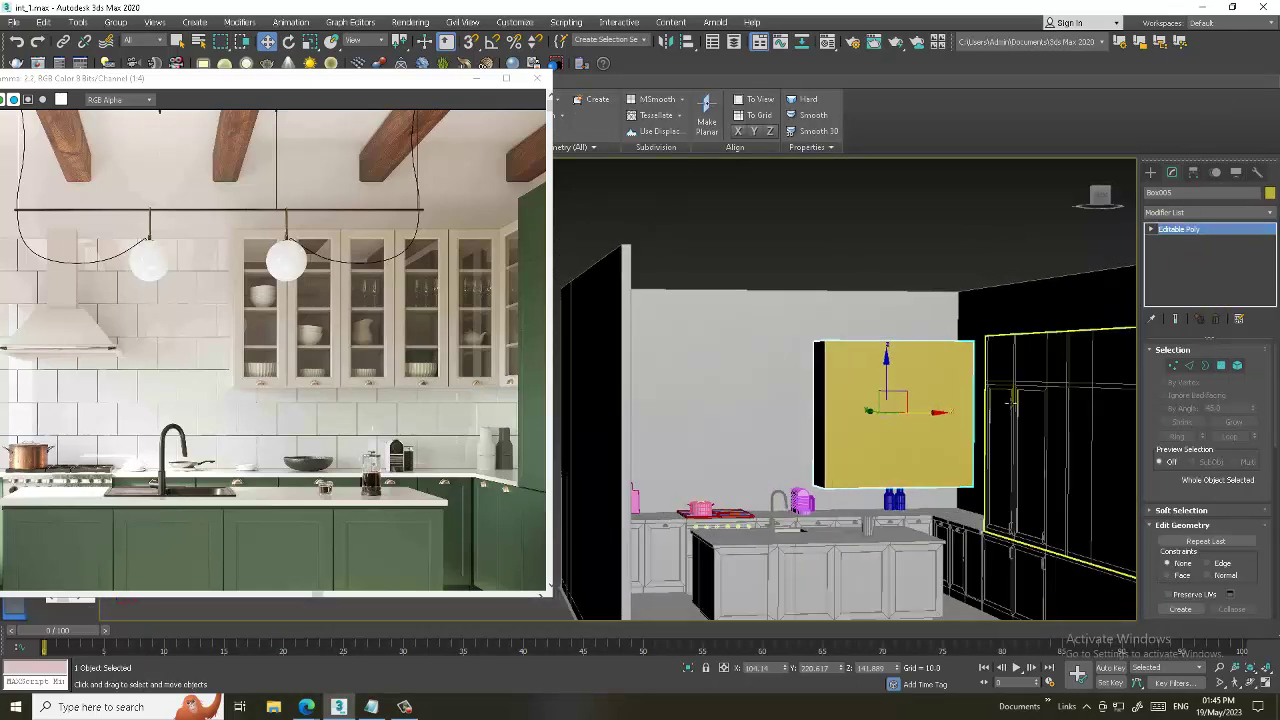
pyautogui.scroll(2, 956, 417)
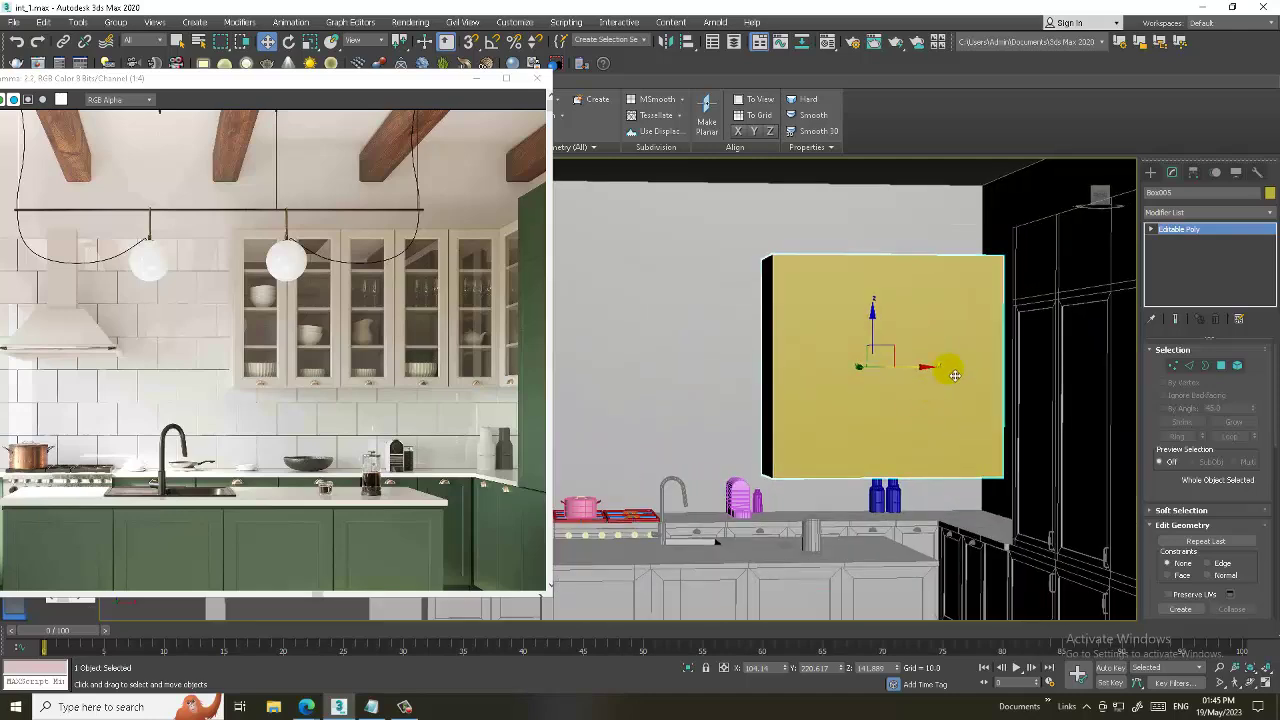
pyautogui.keyDown('alt'); pyautogui.moveTo(914, 400); pyautogui.dragTo(908, 449, button='middle'); pyautogui.keyUp('alt')
# - Select the box's four bottom vertices in Vertex mode
pyautogui.press('1')
pyautogui.moveTo(651, 423)
pyautogui.mouseDown()
pyautogui.moveTo(892, 460)
pyautogui.moveTo(878, 385)
pyautogui.mouseUp()
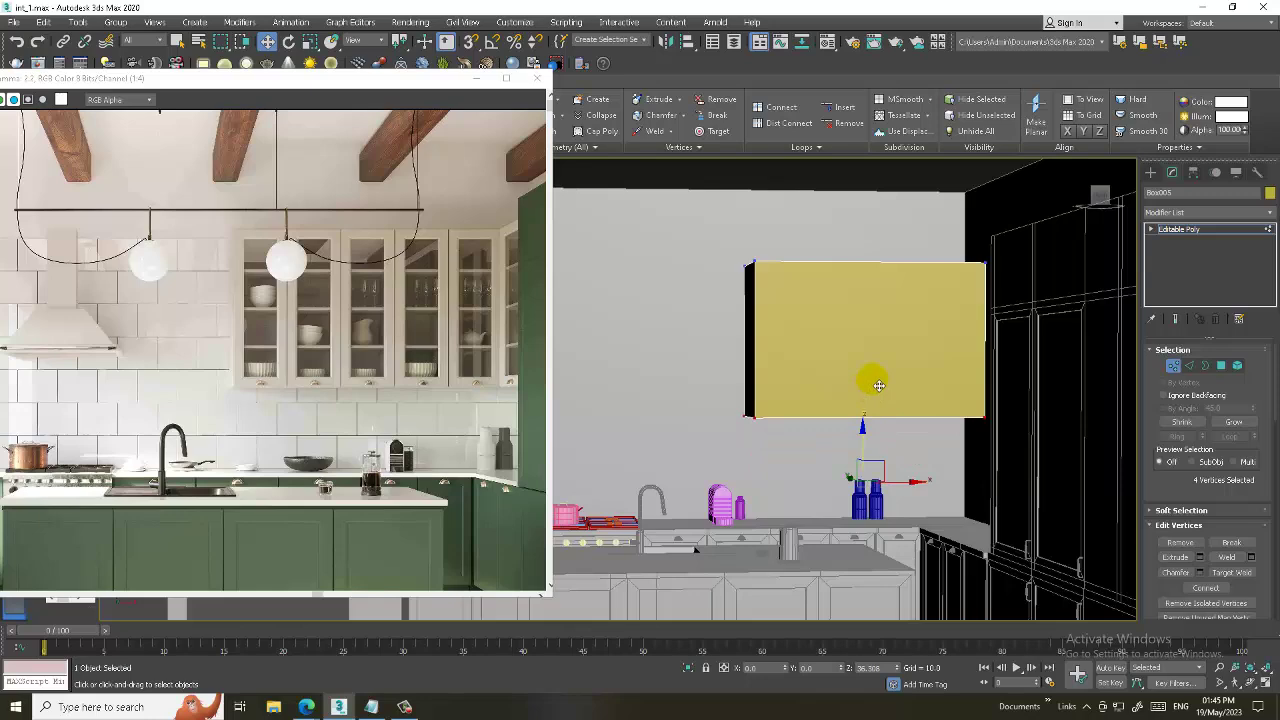
pyautogui.moveTo(878, 385)
pyautogui.keyDown('alt'); pyautogui.mouseDown(button='middle')
pyautogui.moveTo(989, 395)
pyautogui.moveTo(997, 363)
pyautogui.moveTo(963, 340)
pyautogui.moveTo(889, 351)
pyautogui.moveTo(826, 314)
pyautogui.moveTo(843, 340)
pyautogui.moveTo(788, 360)
pyautogui.moveTo(1003, 337)
pyautogui.mouseUp(button='middle'); pyautogui.keyUp('alt')
pyautogui.scroll(2, 885, 390)
# - Connect the top and bottom edges twice, sliding one new vertical edge left and one right
pyautogui.click(1195, 367)
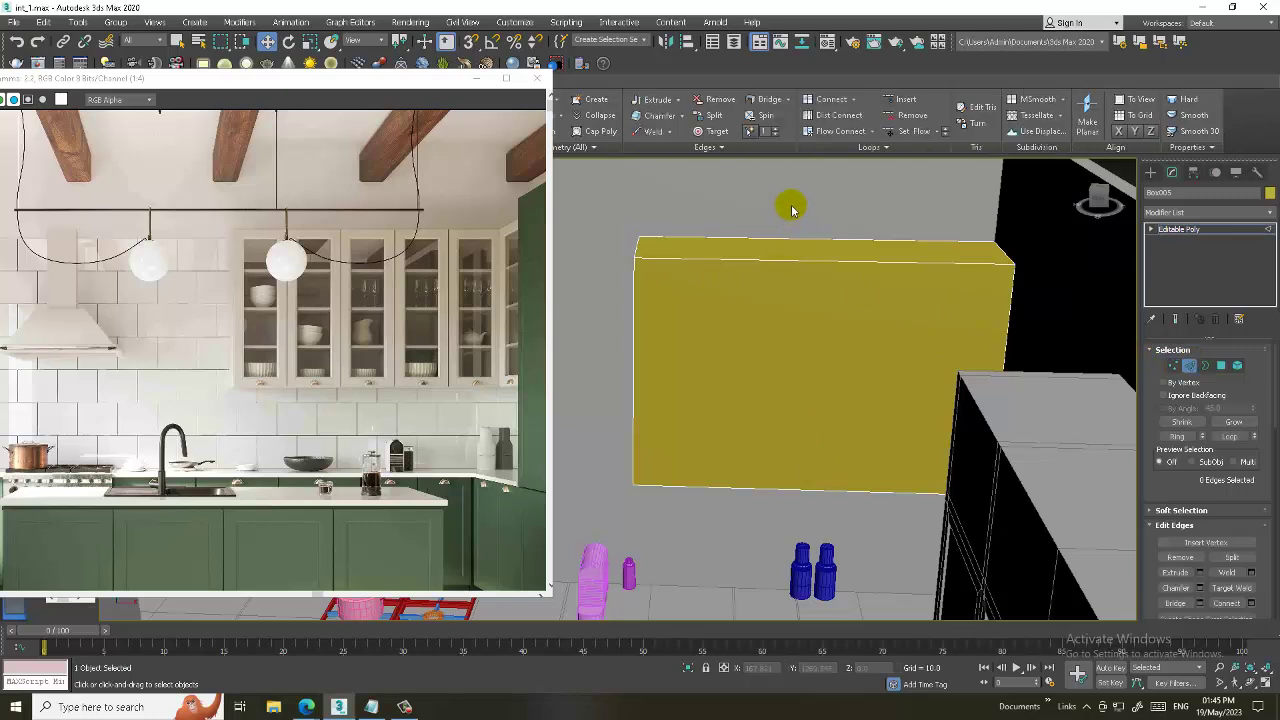
pyautogui.moveTo(850, 567); pyautogui.dragTo(850, 567)
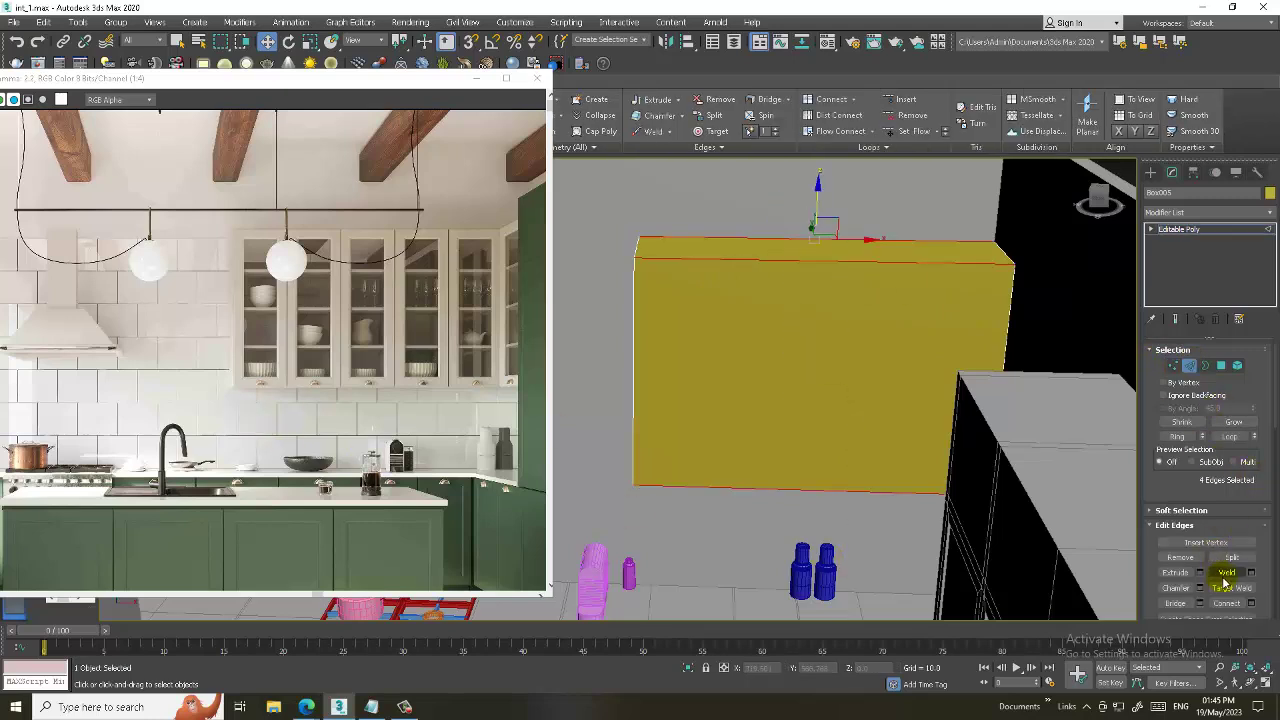
pyautogui.click(1250, 603)
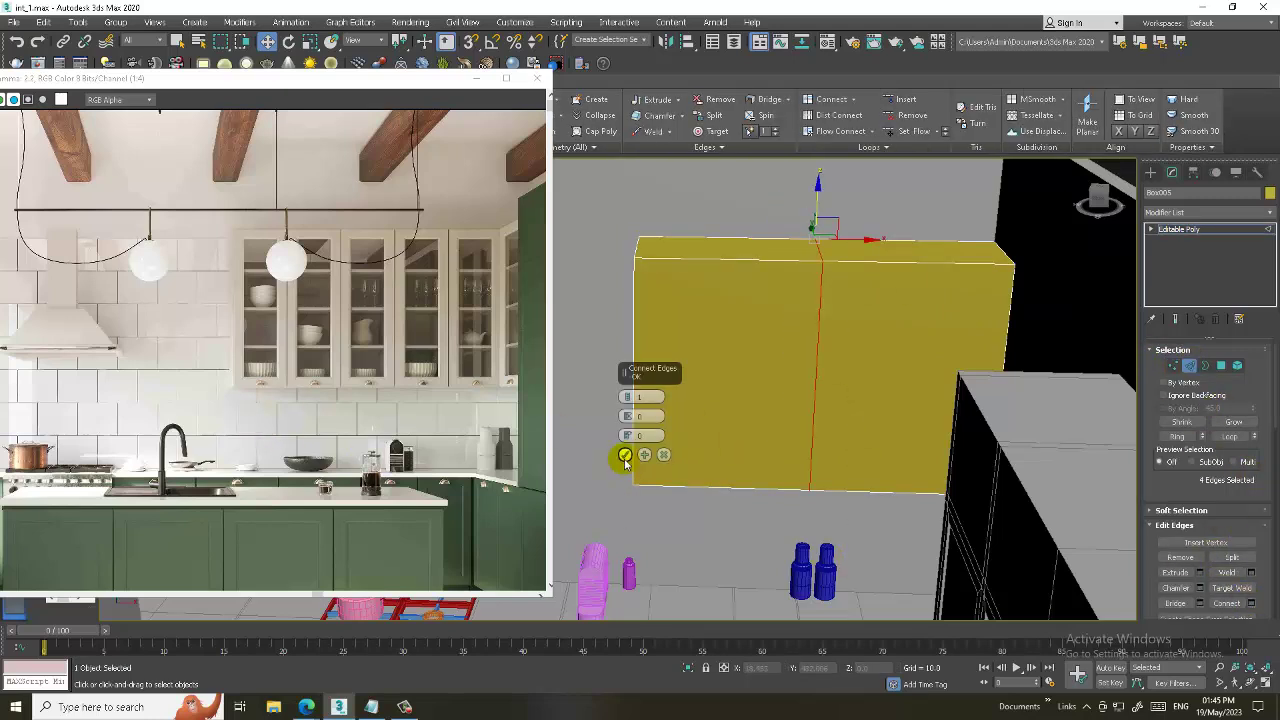
pyautogui.click(625, 457)
pyautogui.moveTo(862, 369); pyautogui.dragTo(697, 364)
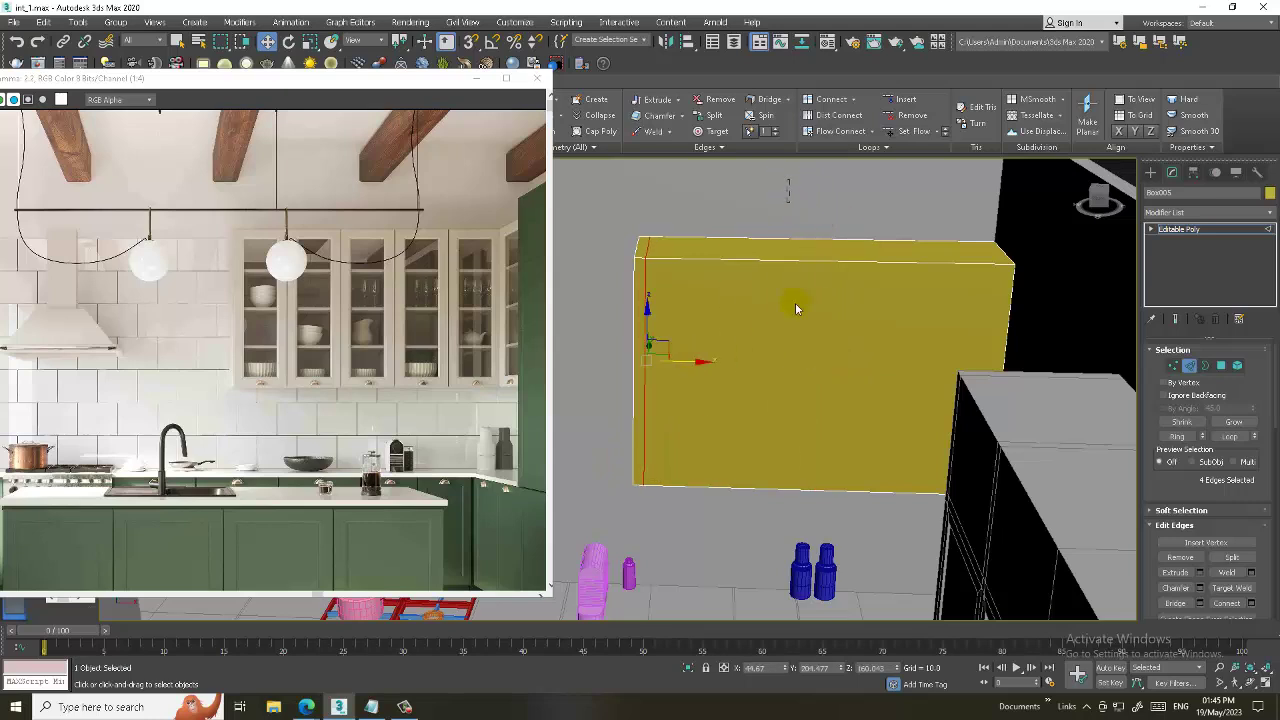
pyautogui.hotkey('ctrl', 'z')
pyautogui.hotkey('ctrl', 'z')
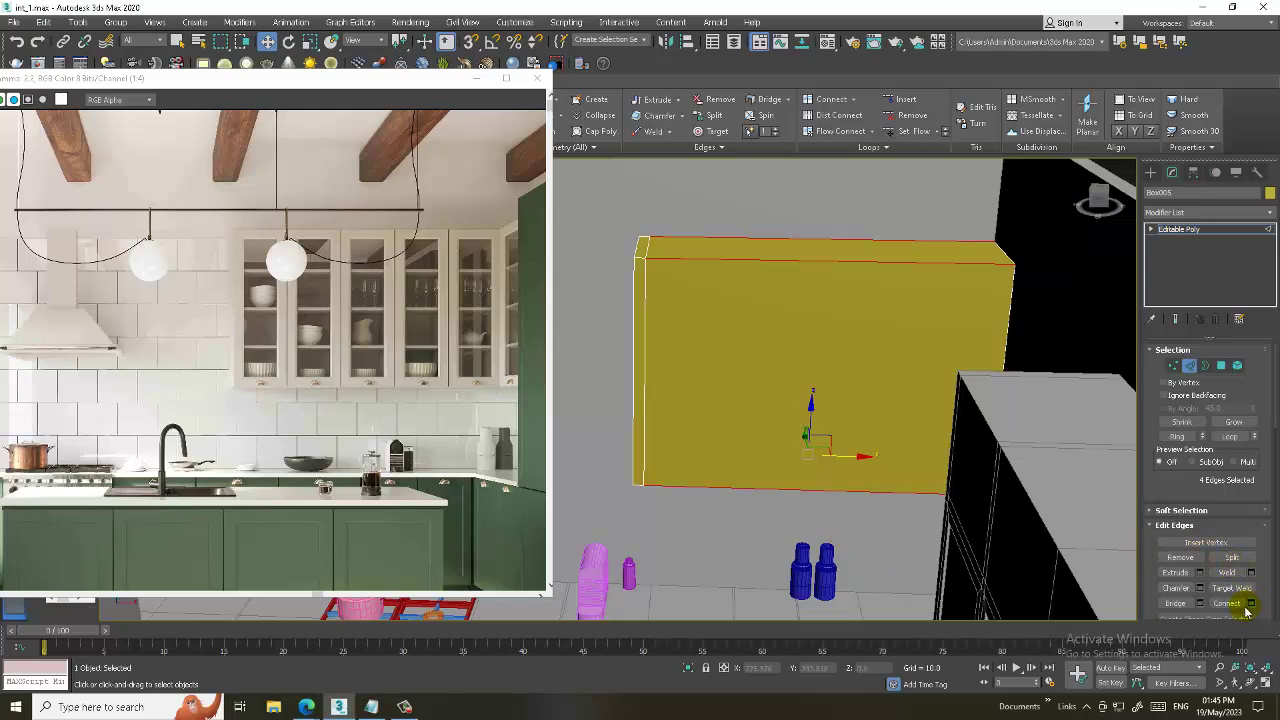
pyautogui.click(1249, 603)
pyautogui.click(623, 456)
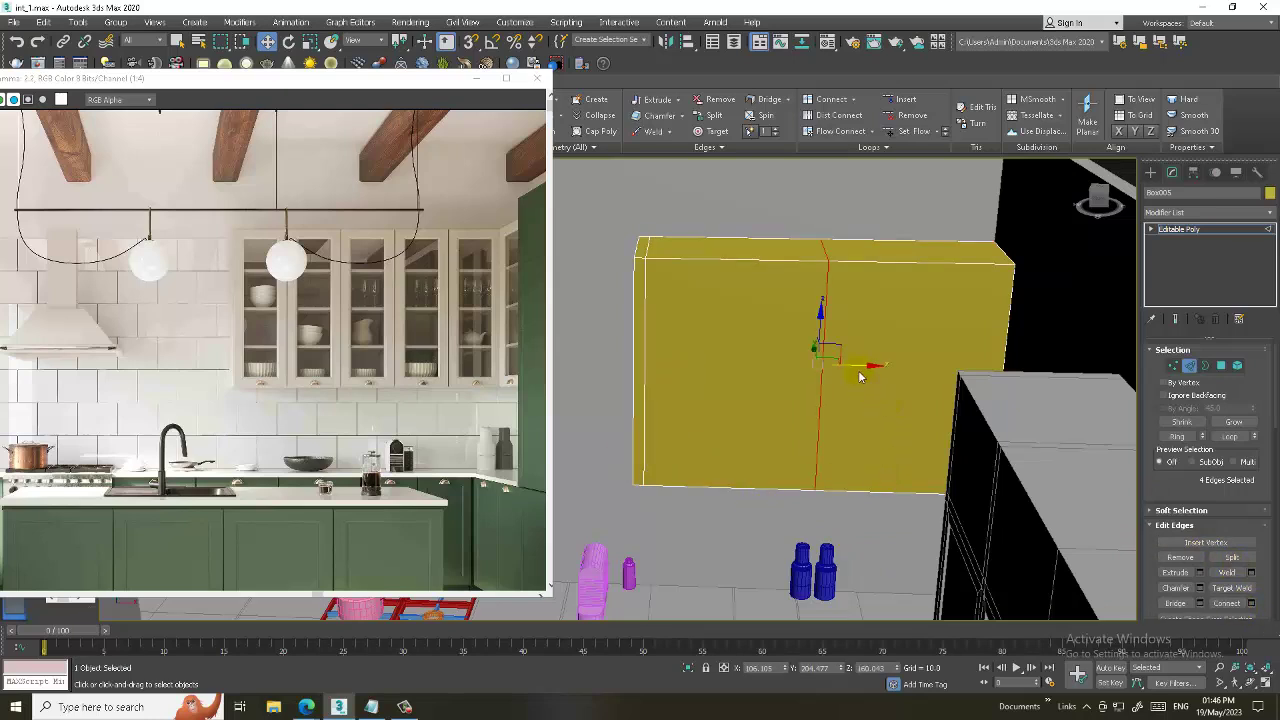
pyautogui.moveTo(860, 376); pyautogui.dragTo(1020, 395)
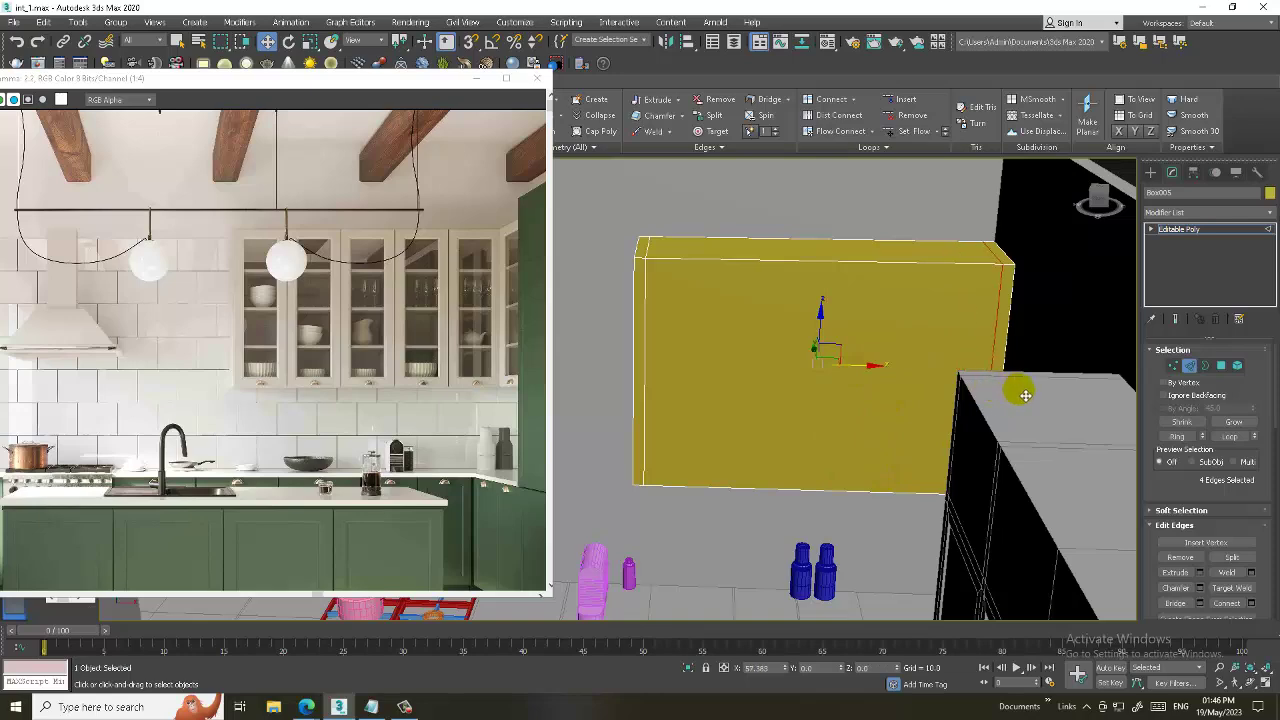
# - Adjust the right-side vertices so the block sits flush against the tall cabinet
pyautogui.moveTo(851, 360)
pyautogui.keyDown('alt'); pyautogui.mouseDown(button='middle')
pyautogui.moveTo(835, 386)
pyautogui.moveTo(667, 306)
pyautogui.mouseUp(button='middle'); pyautogui.keyUp('alt')
pyautogui.hotkey('alt', 'w')
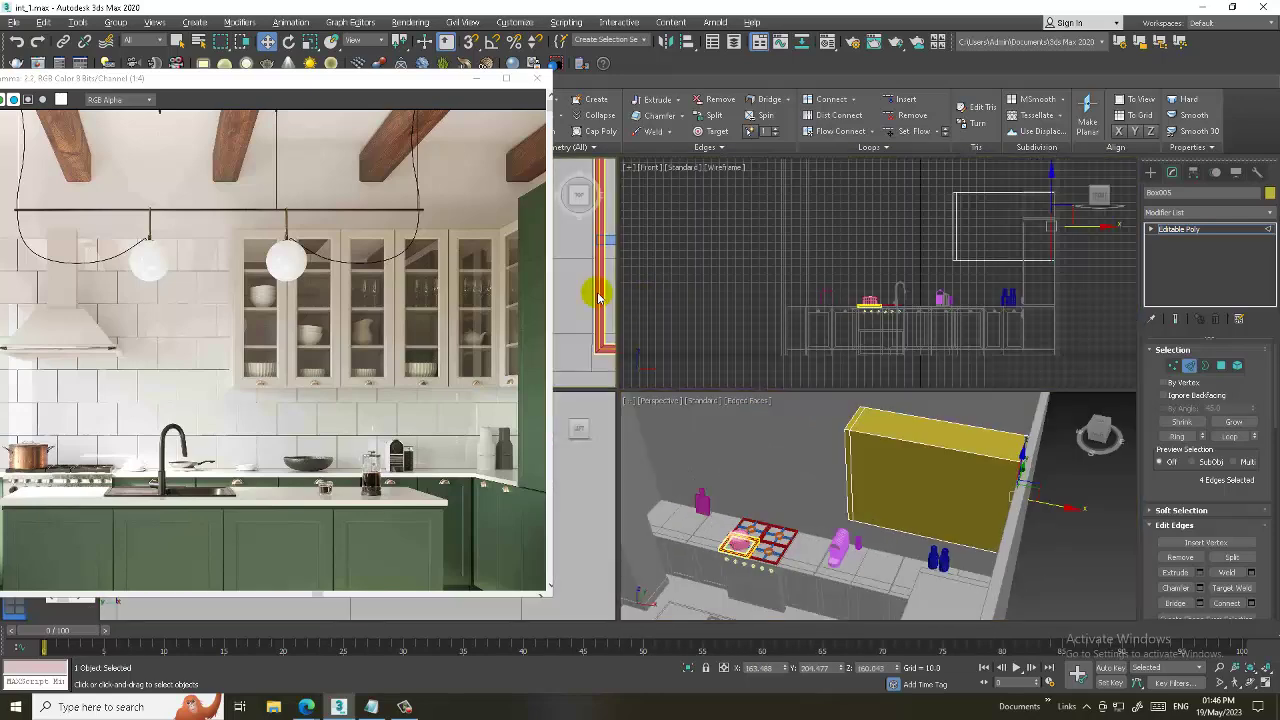
pyautogui.hotkey('alt', 'w')
pyautogui.scroll(3, 806, 209)
pyautogui.press('1')
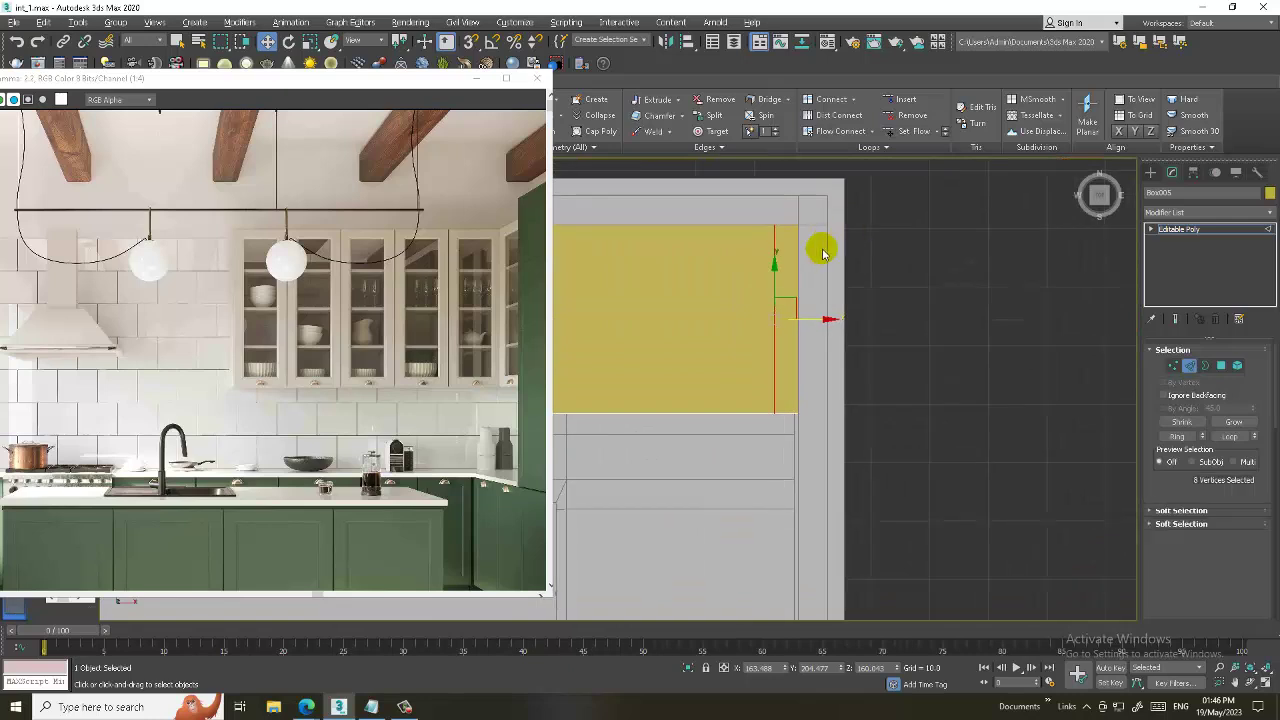
pyautogui.press('F3')
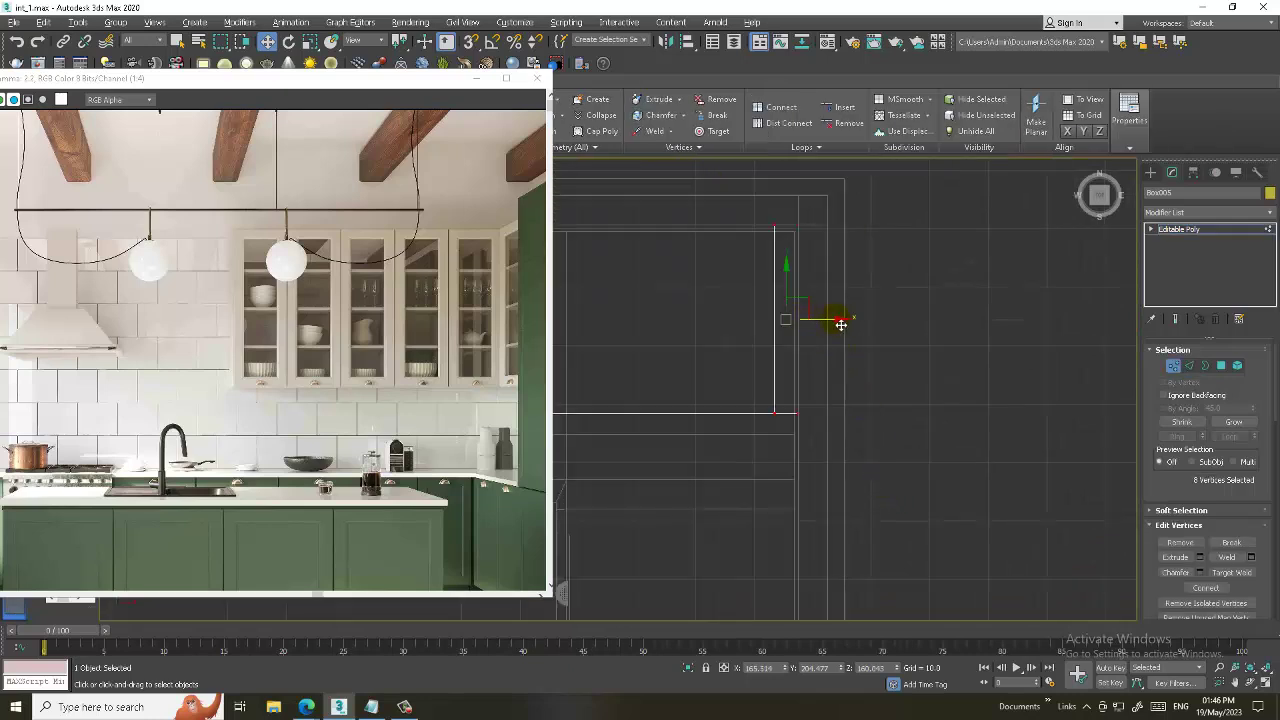
pyautogui.press('F3')
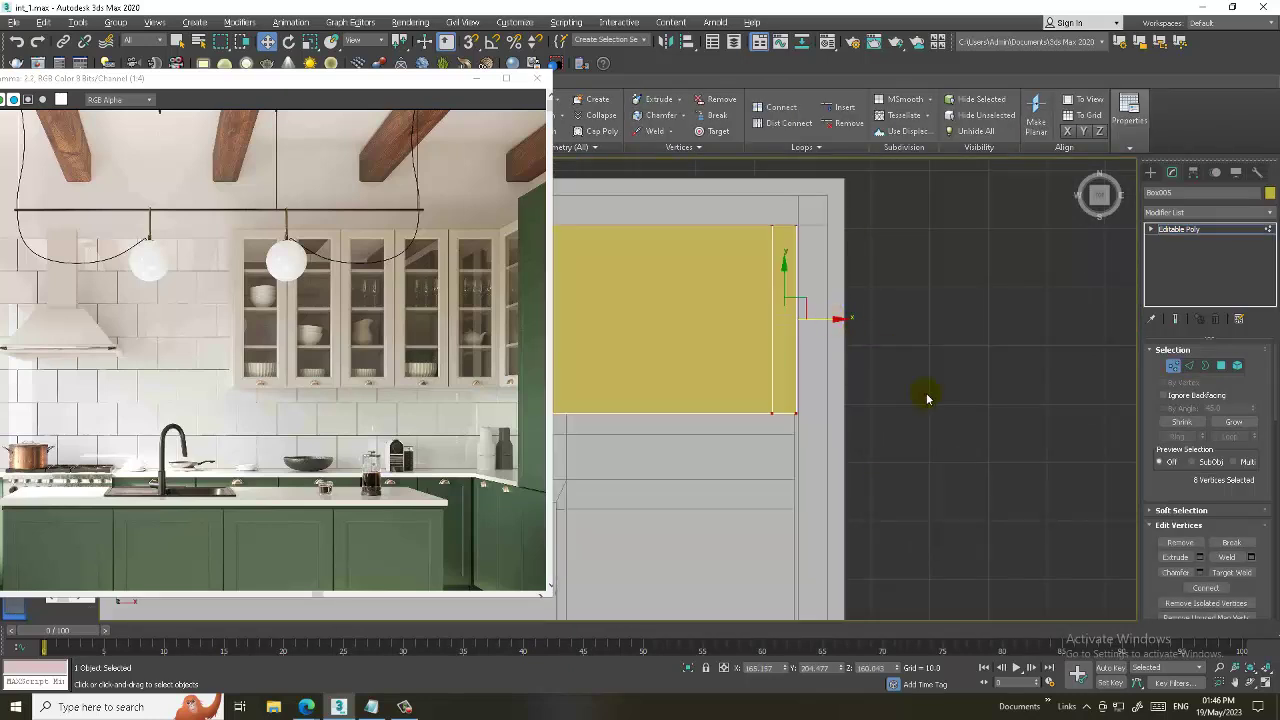
pyautogui.hotkey('alt', 'w')
pyautogui.hotkey('alt', 'w')
pyautogui.moveTo(820, 434)
pyautogui.keyDown('alt'); pyautogui.mouseDown(button='middle')
pyautogui.moveTo(986, 371)
pyautogui.moveTo(929, 357)
pyautogui.mouseUp(button='middle'); pyautogui.keyUp('alt')
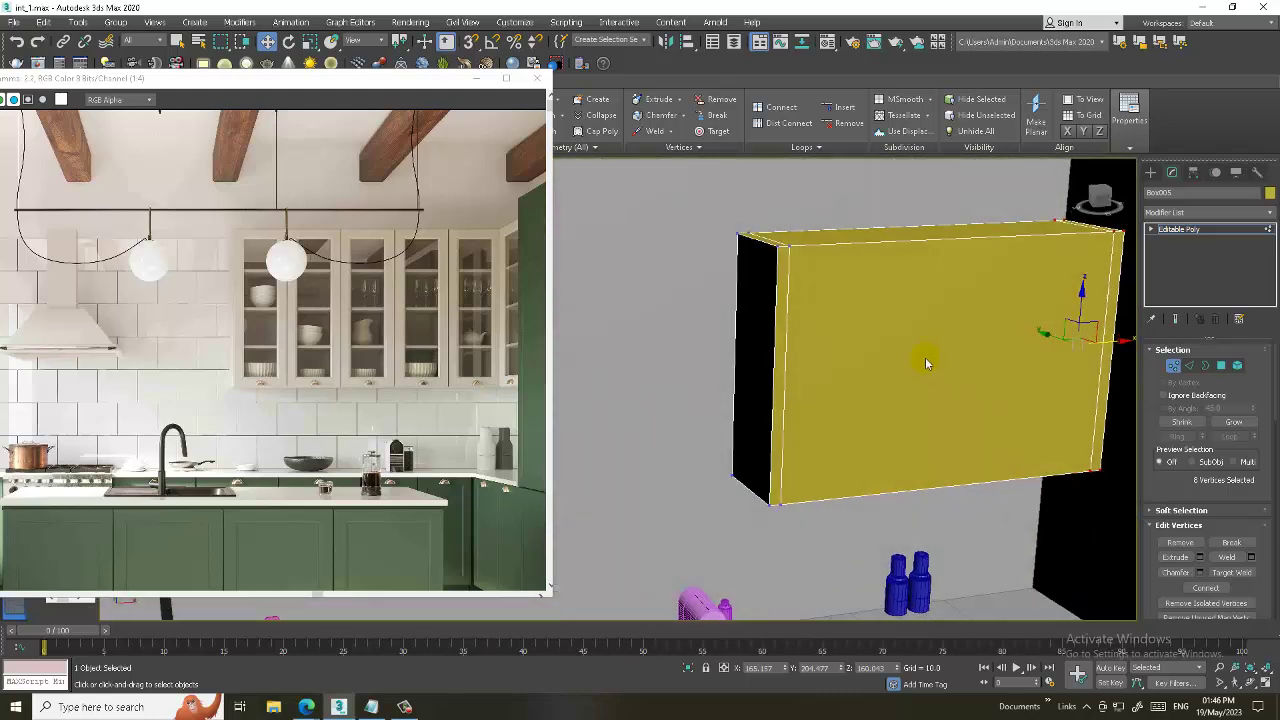
pyautogui.scroll(-2, 929, 357)
pyautogui.hotkey('ctrl', 'd')
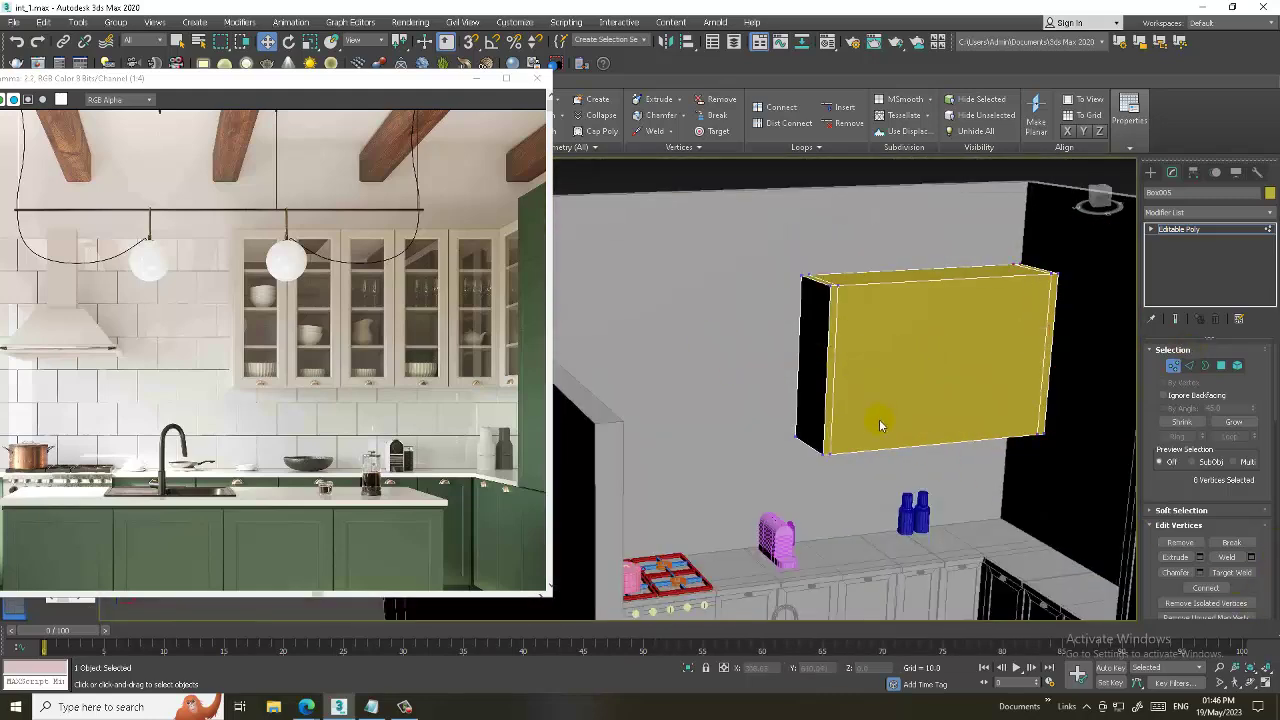
# - Connect the vertical edges into two horizontal loops, one near the top and one near the bottom
pyautogui.press('2')
pyautogui.moveTo(665, 322); pyautogui.dragTo(994, 362)
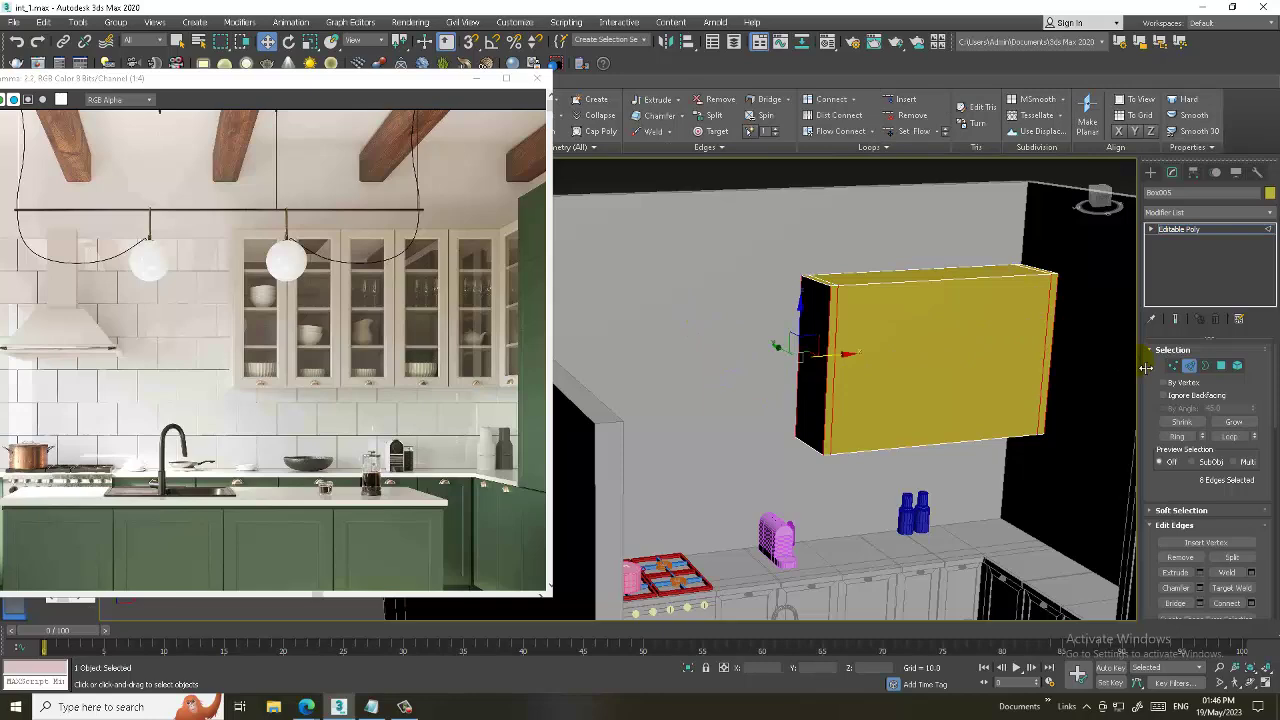
pyautogui.click(1249, 605)
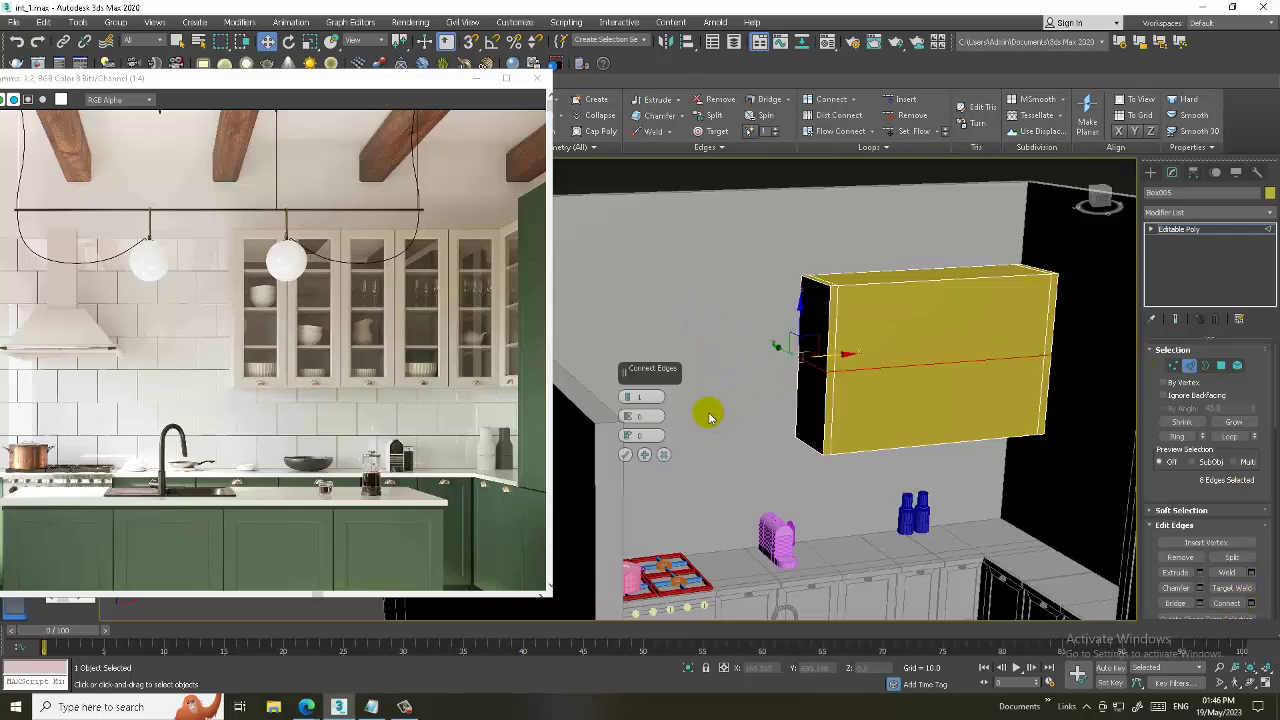
pyautogui.click(623, 451)
pyautogui.moveTo(640, 440)
pyautogui.keyDown('alt'); pyautogui.mouseDown(button='middle')
pyautogui.moveTo(886, 314)
pyautogui.moveTo(893, 376)
pyautogui.mouseUp(button='middle'); pyautogui.keyUp('alt')
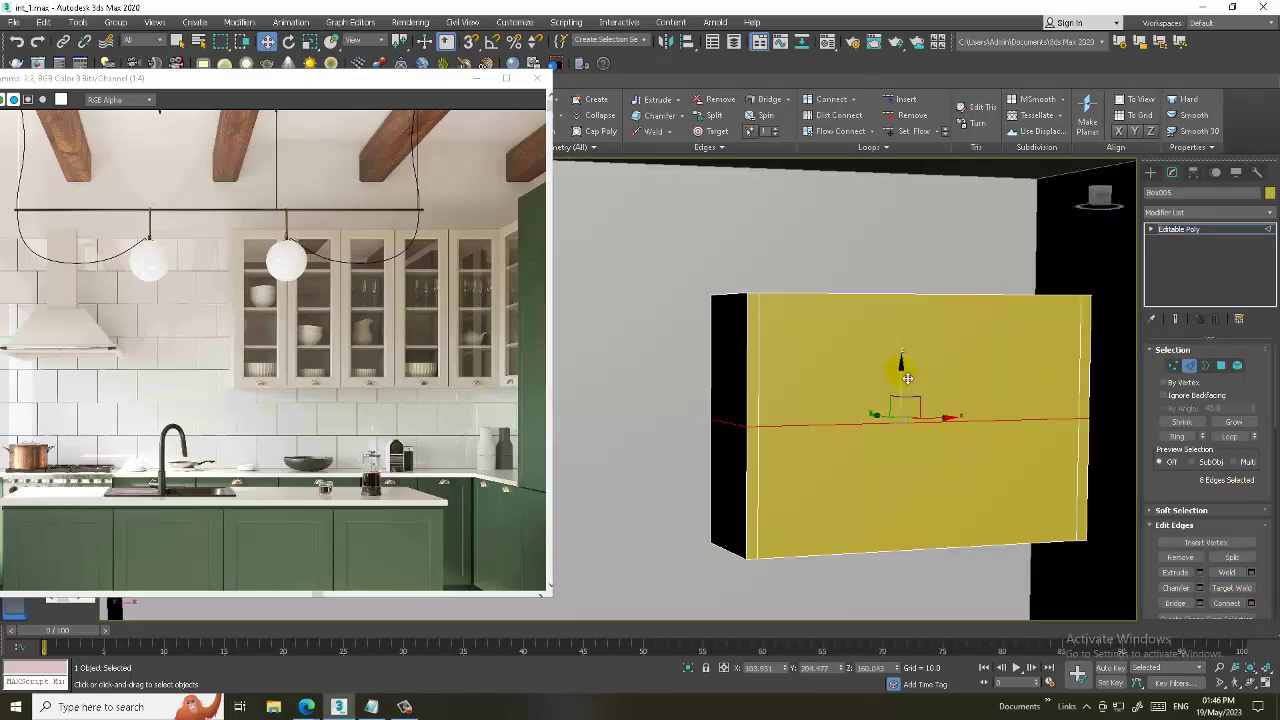
pyautogui.moveTo(907, 378)
pyautogui.mouseDown()
pyautogui.moveTo(909, 271)
pyautogui.moveTo(921, 264)
pyautogui.mouseUp()
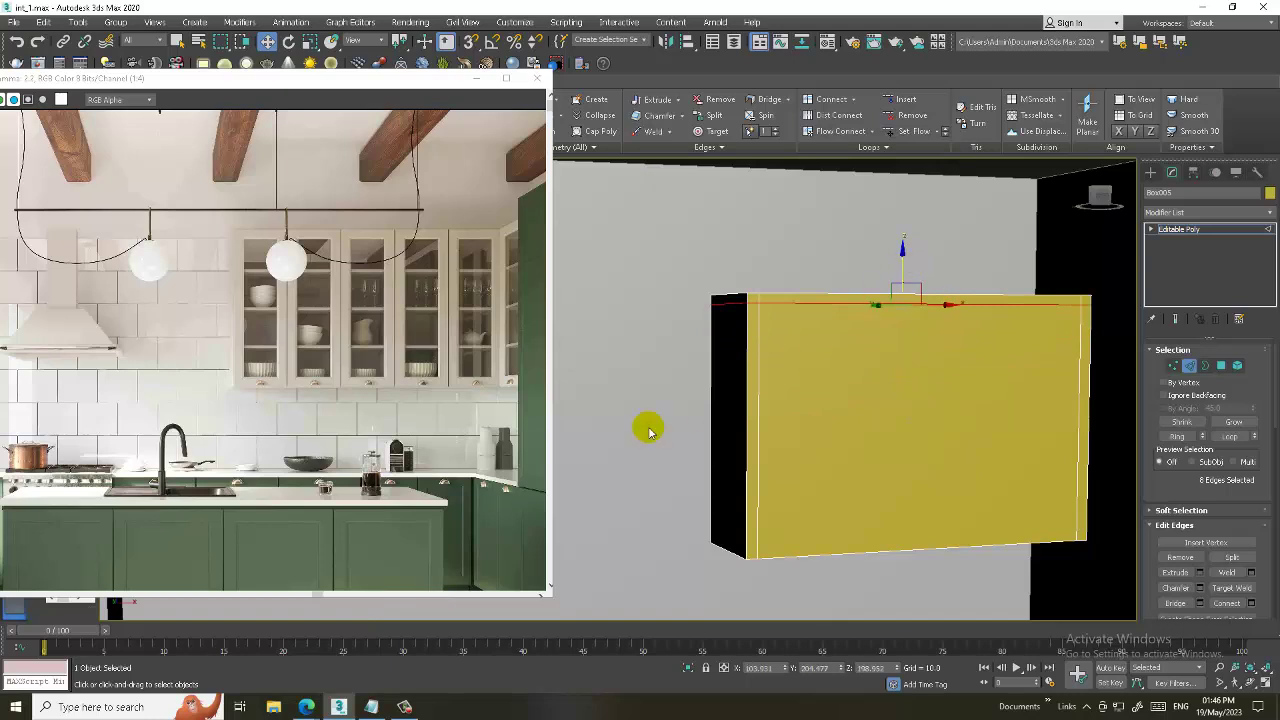
pyautogui.click(1180, 436)
pyautogui.click(1254, 605)
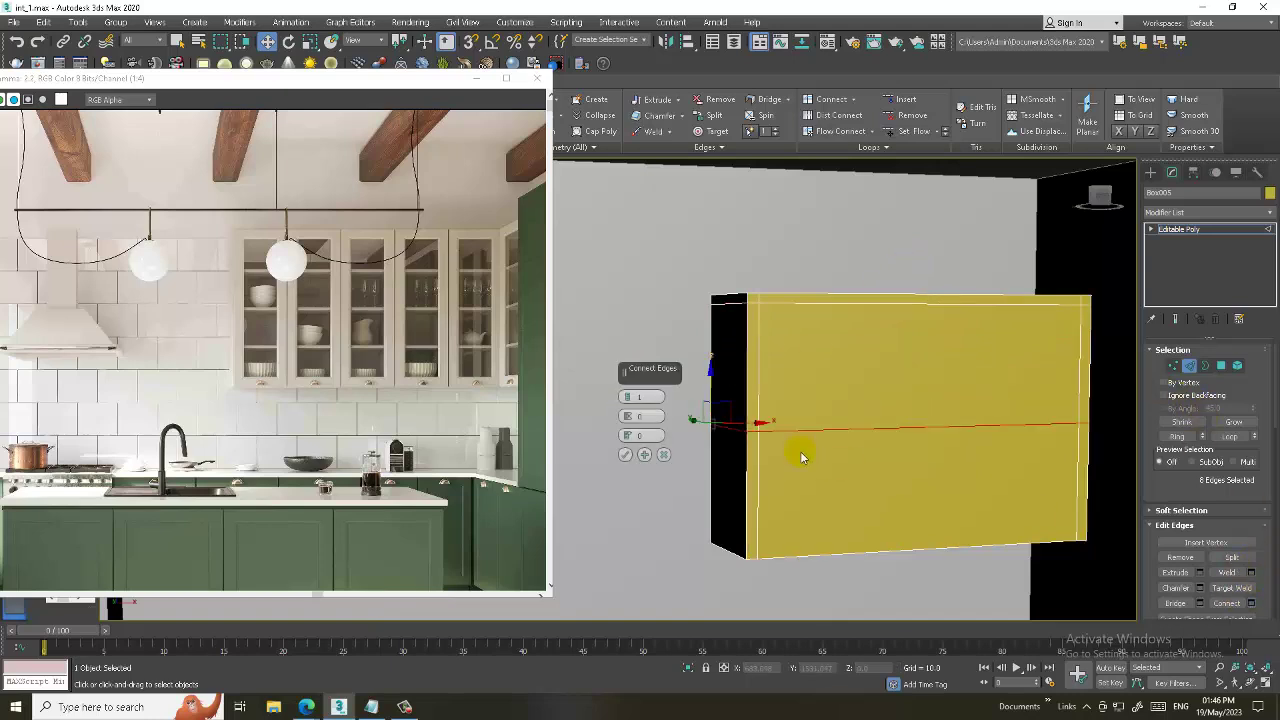
pyautogui.click(630, 451)
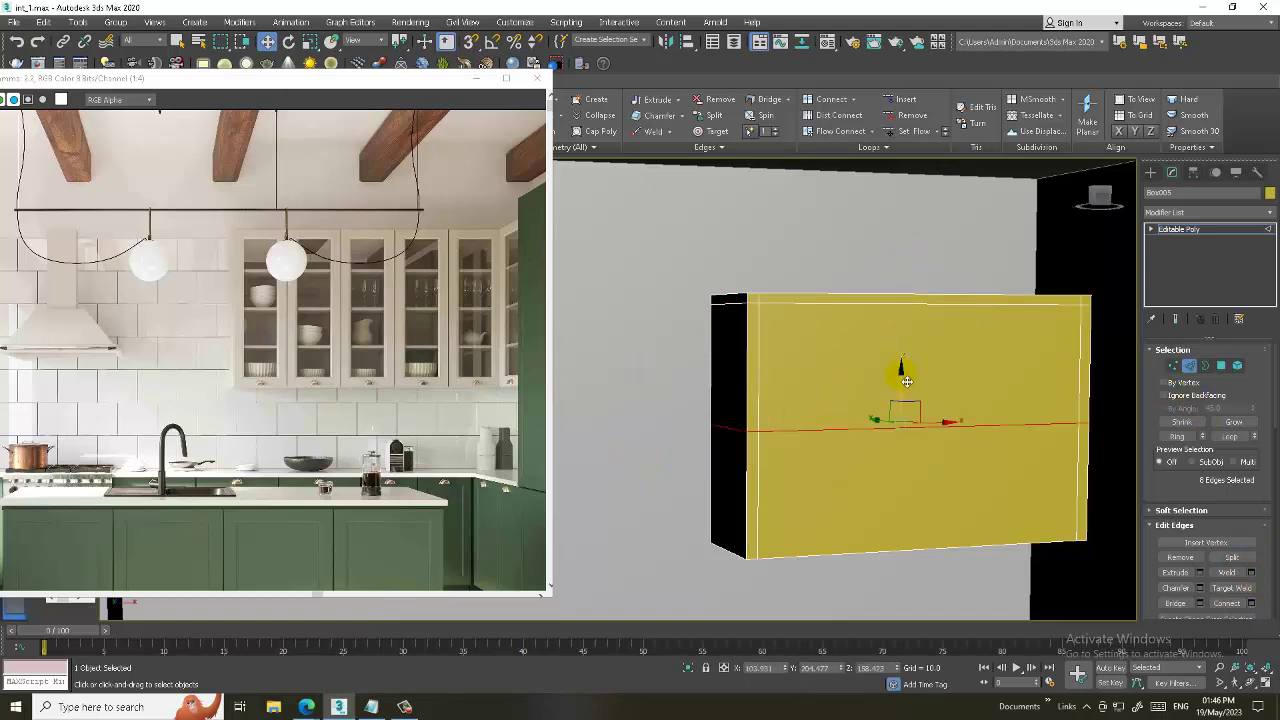
pyautogui.moveTo(906, 380); pyautogui.dragTo(911, 490)
pyautogui.moveTo(911, 490)
pyautogui.keyDown('alt'); pyautogui.mouseDown(button='middle')
pyautogui.moveTo(951, 466)
pyautogui.moveTo(879, 452)
pyautogui.mouseUp(button='middle'); pyautogui.keyUp('alt')
# - Connect the top edges with a vertical edge and slide it toward the left end
pyautogui.click(811, 251)
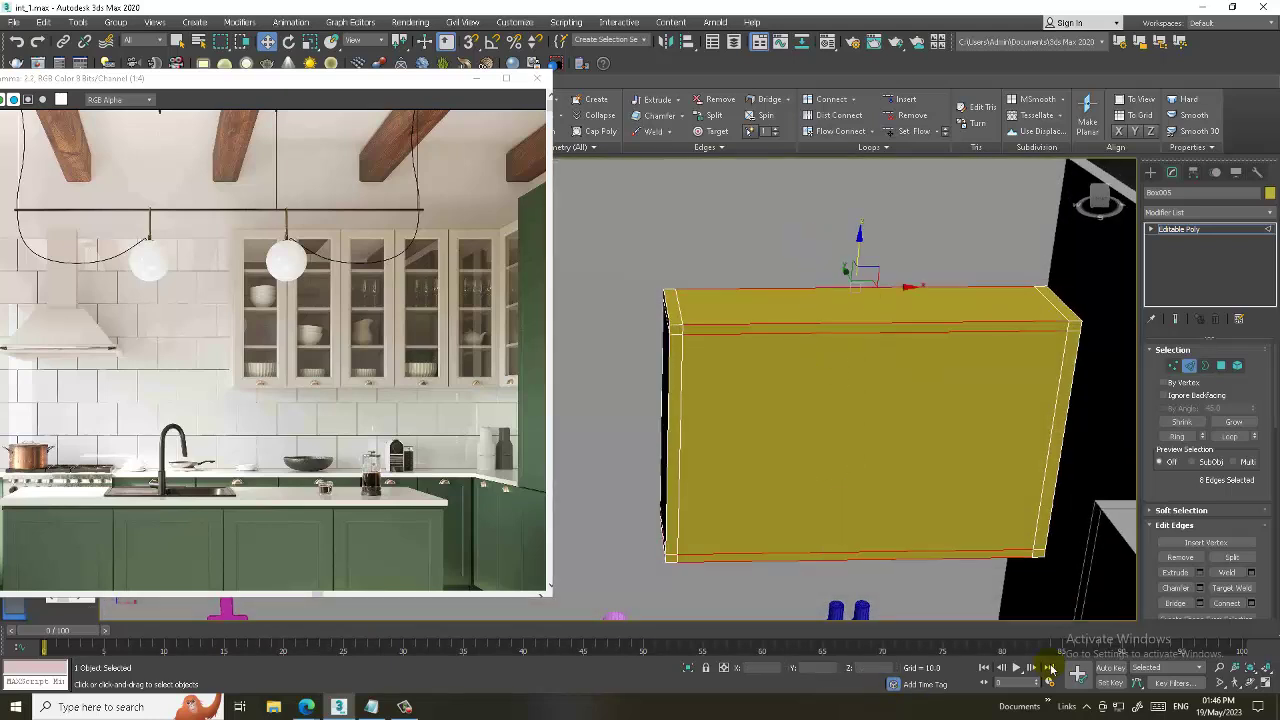
pyautogui.click(1250, 603)
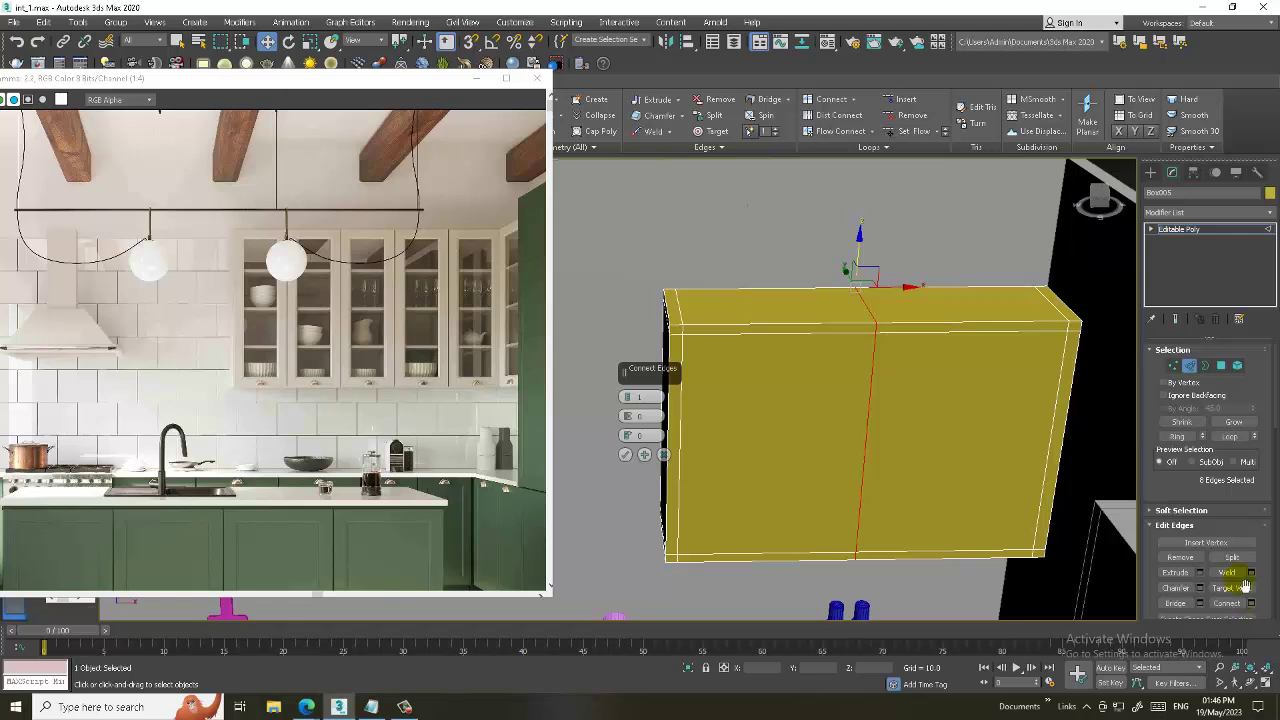
pyautogui.click(625, 454)
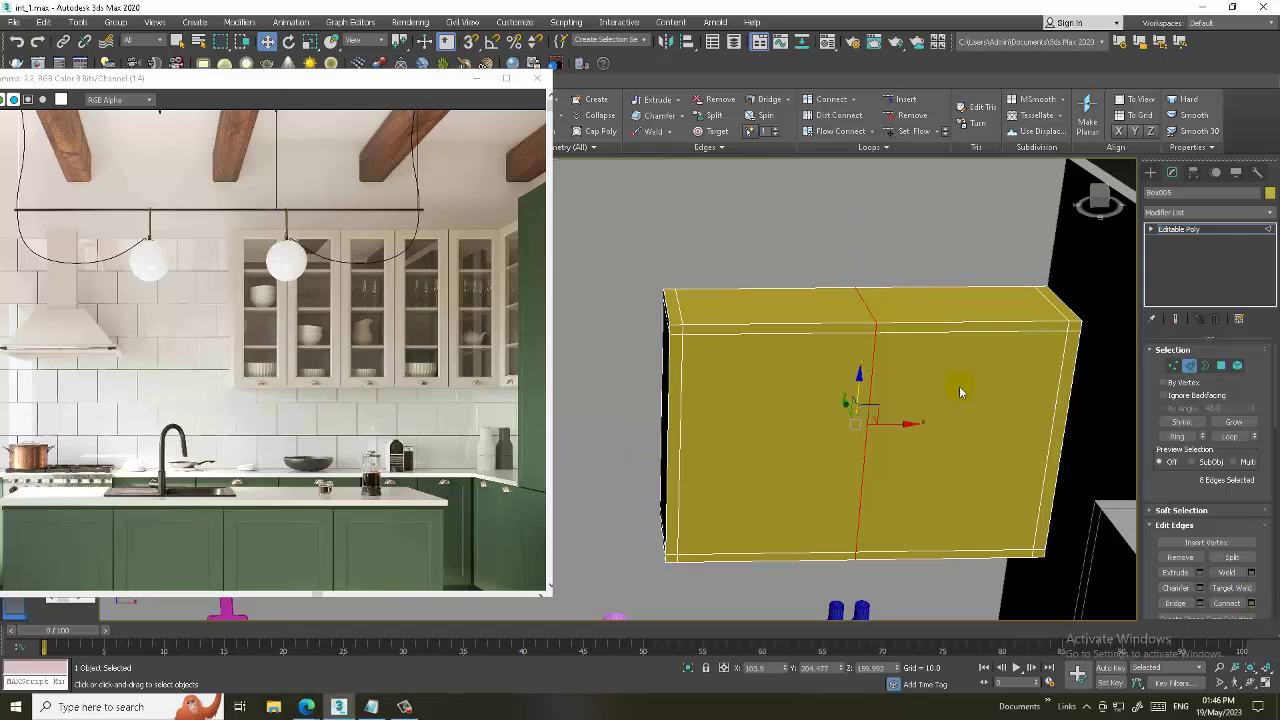
pyautogui.moveTo(895, 427); pyautogui.dragTo(808, 425)
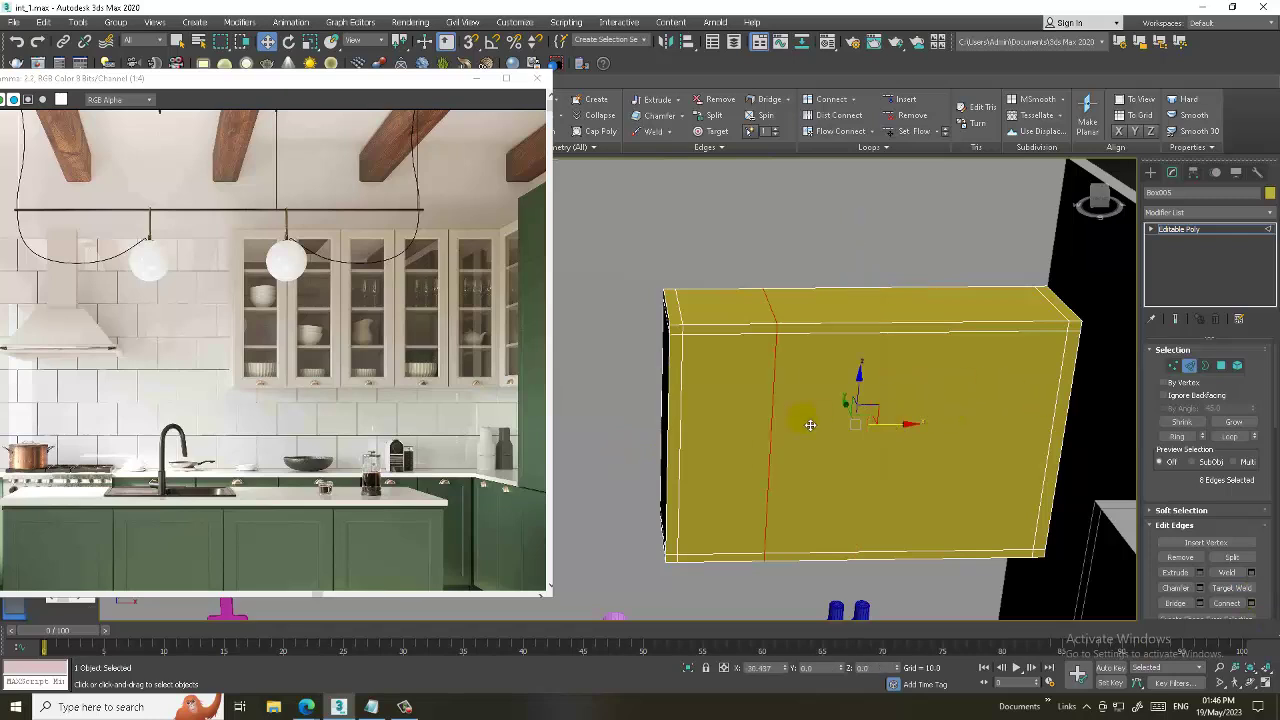
pyautogui.moveTo(810, 425)
pyautogui.keyDown('alt'); pyautogui.mouseDown(button='middle')
pyautogui.moveTo(880, 355)
pyautogui.moveTo(880, 330)
pyautogui.mouseUp(button='middle'); pyautogui.keyUp('alt')
# - Use Connect with 4 segments to add four evenly spaced vertical edges across the front
pyautogui.scroll(-4, 848, 346)
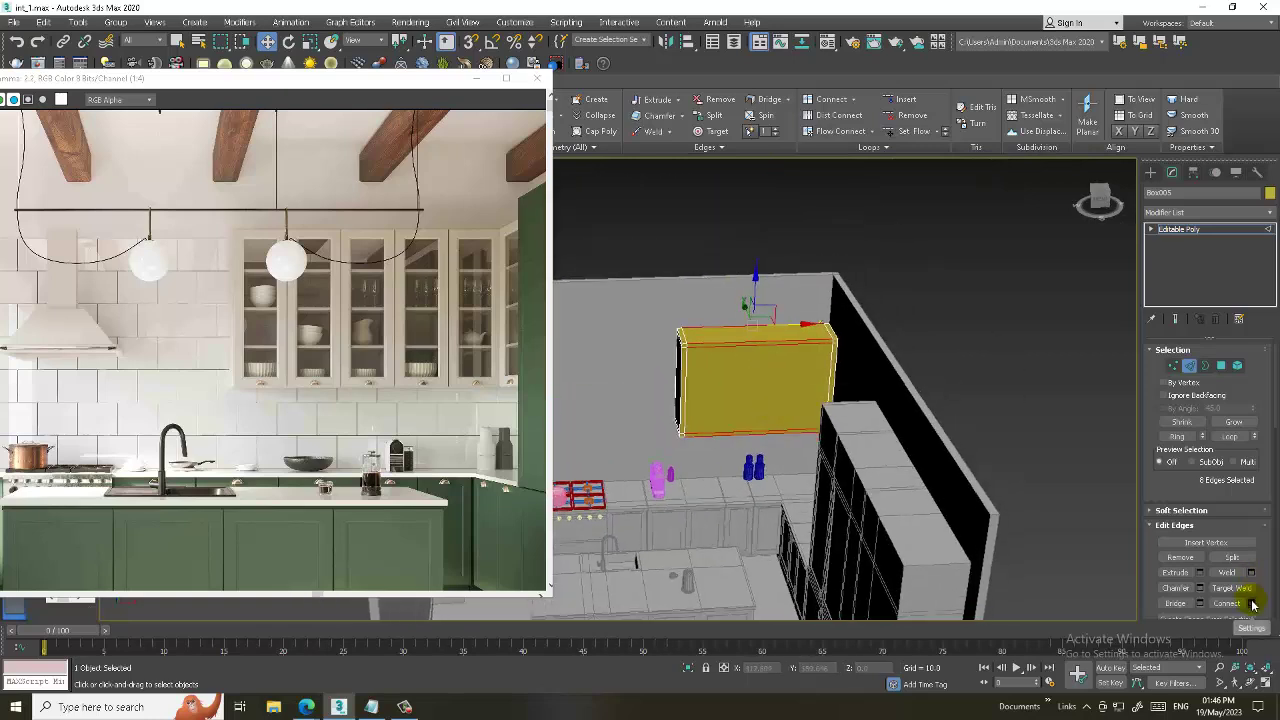
pyautogui.click(1251, 603)
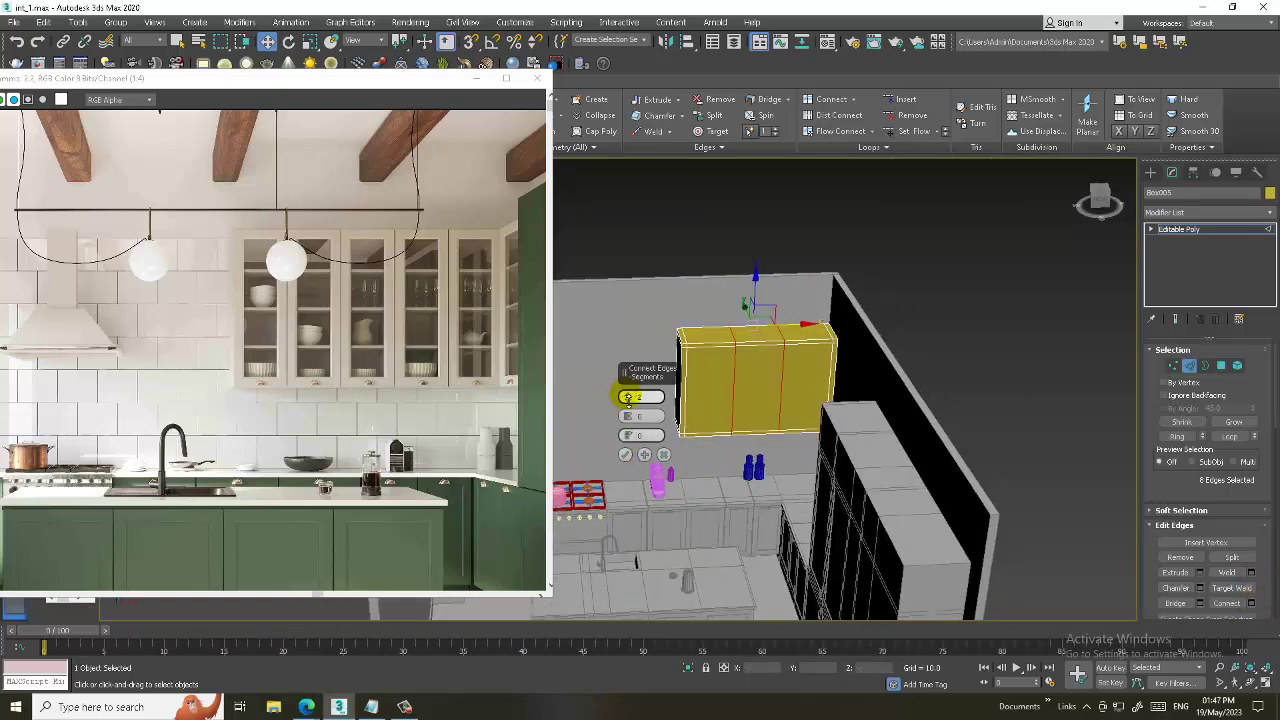
pyautogui.moveTo(627, 397); pyautogui.dragTo(628, 396)
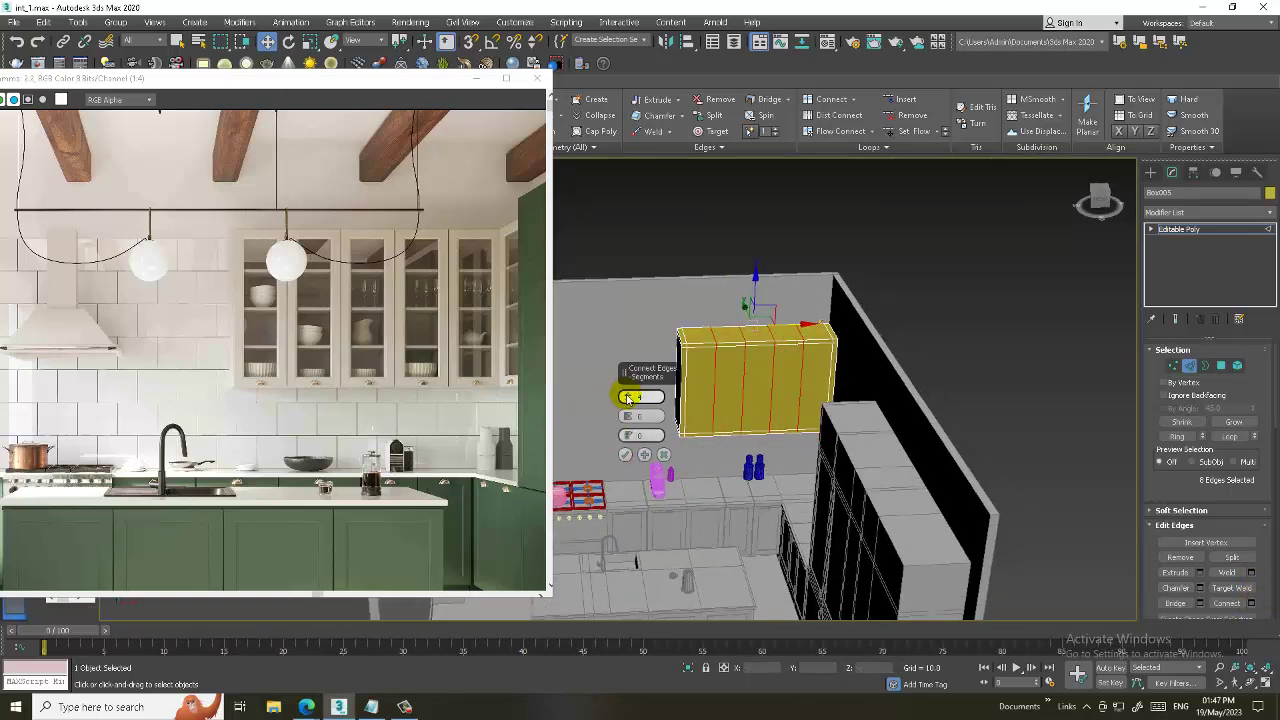
pyautogui.click(625, 454)
pyautogui.keyDown('alt'); pyautogui.moveTo(625, 454); pyautogui.dragTo(813, 370, button='middle'); pyautogui.keyUp('alt')
pyautogui.scroll(3, 813, 370)
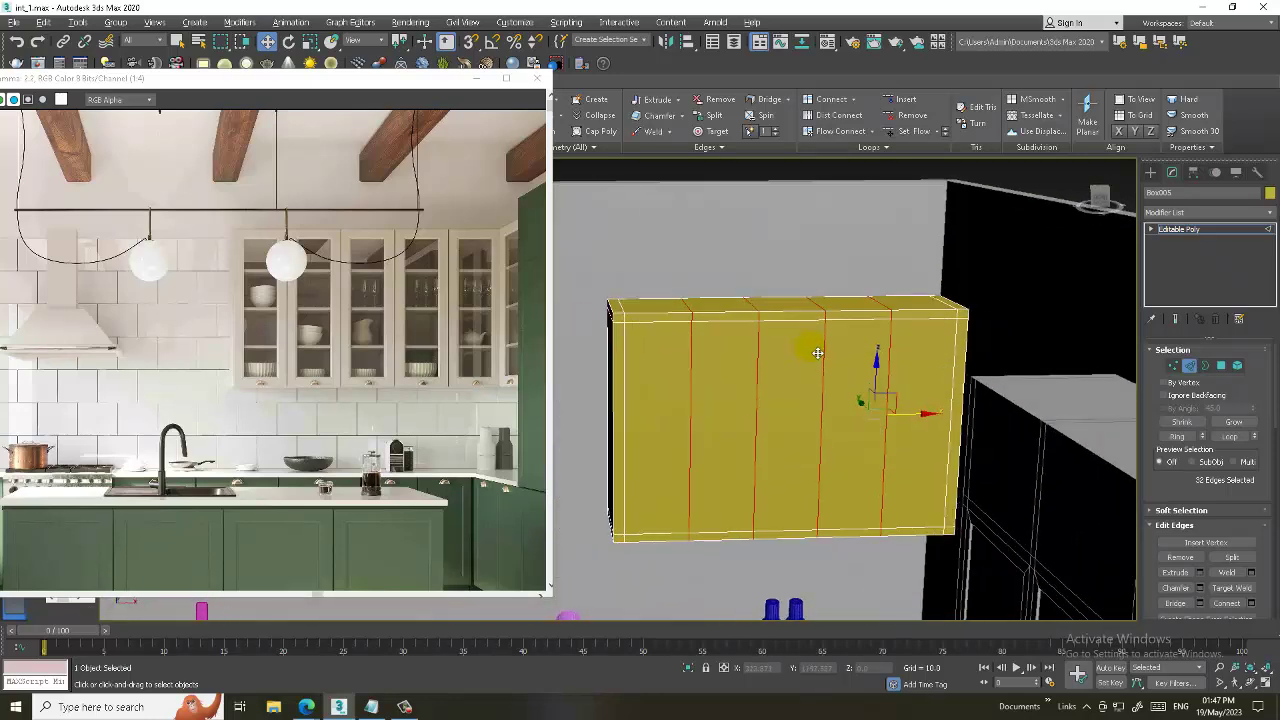
pyautogui.scroll(2, 814, 356)
# - Inset the two leftmost door panels By Polygon with an amount of 3.365
pyautogui.press('4')
pyautogui.scroll(-2, 732, 387)
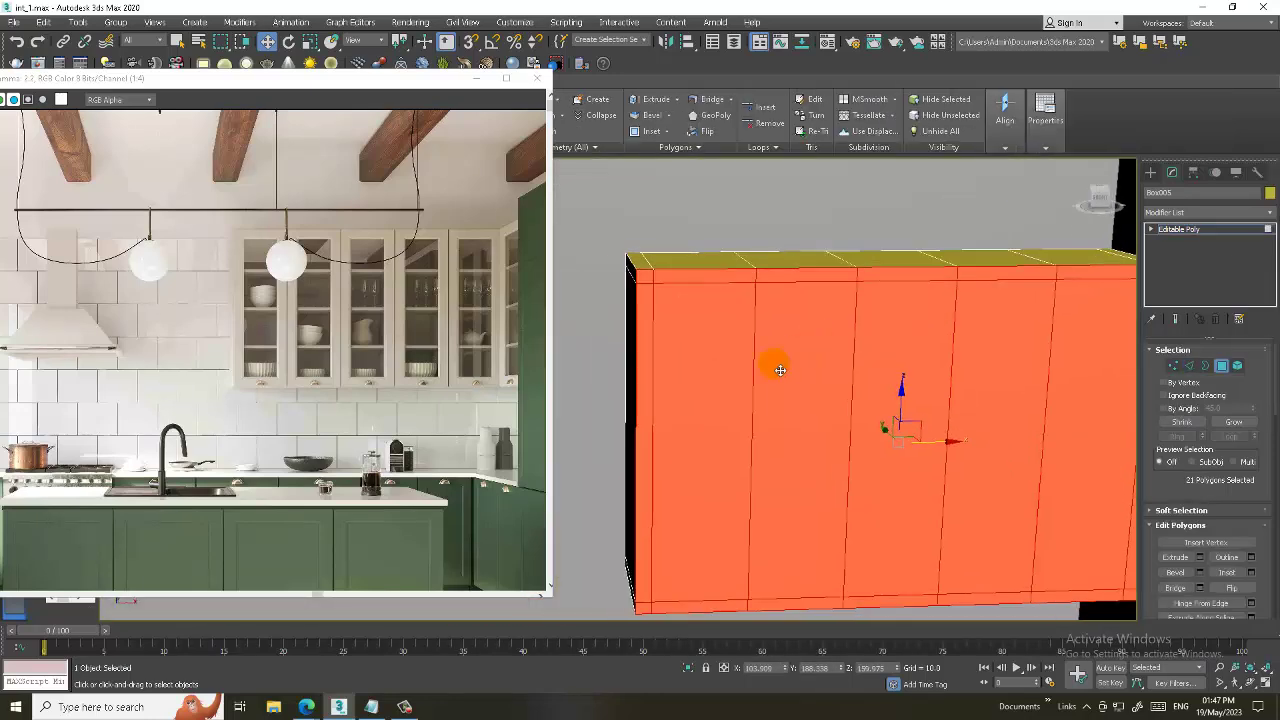
pyautogui.click(720, 380)
pyautogui.keyDown('ctrl'); pyautogui.click(840, 375); pyautogui.keyUp('ctrl')
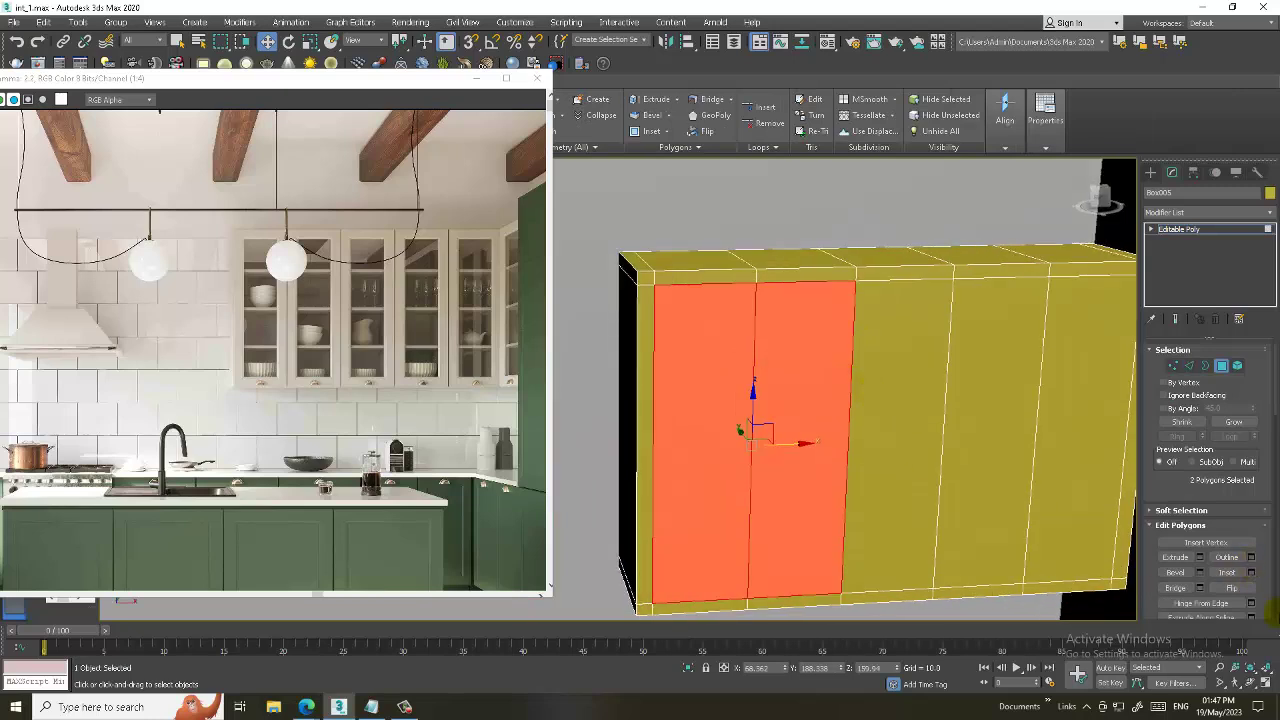
pyautogui.click(1253, 577)
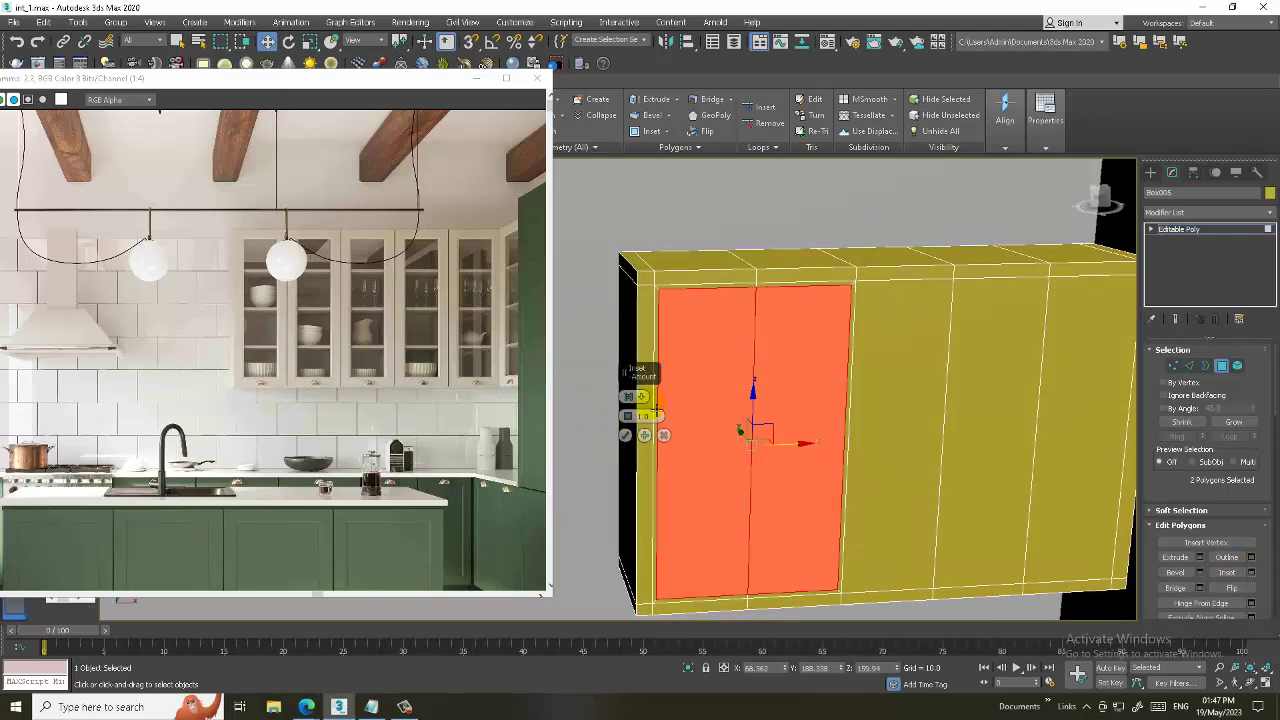
pyautogui.click(628, 396)
pyautogui.click(682, 426)
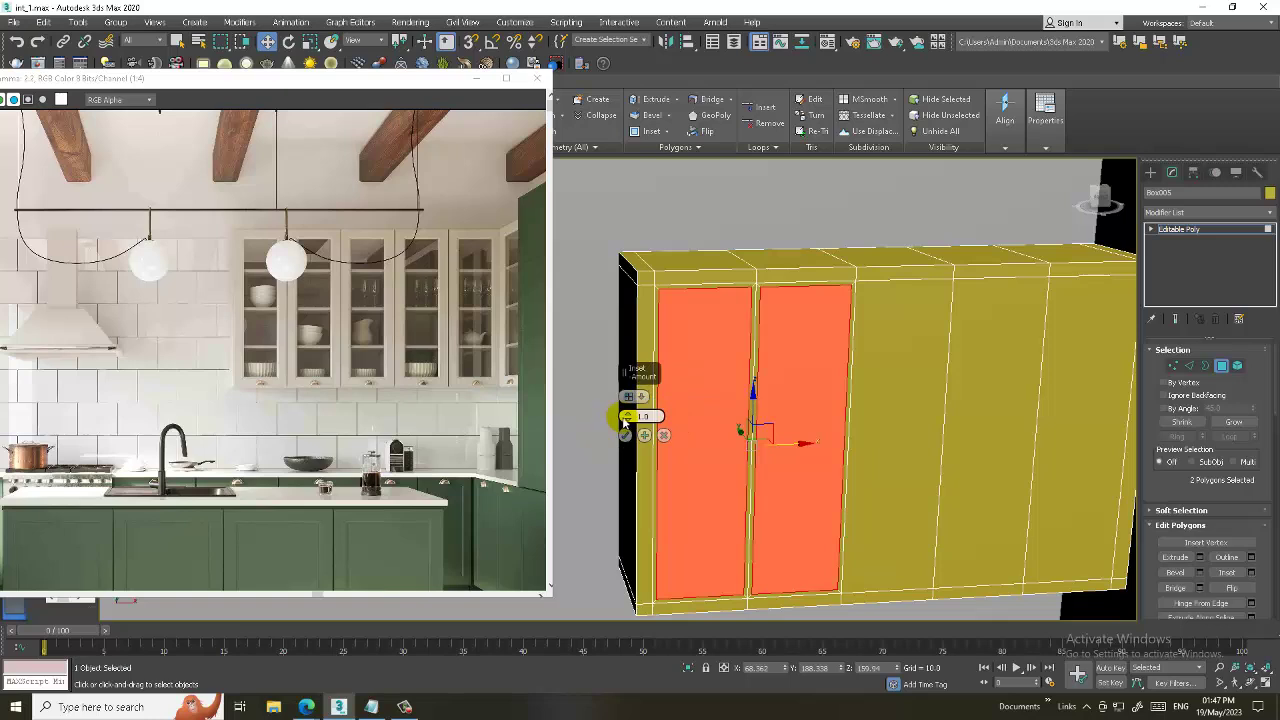
pyautogui.moveTo(627, 424); pyautogui.dragTo(626, 415)
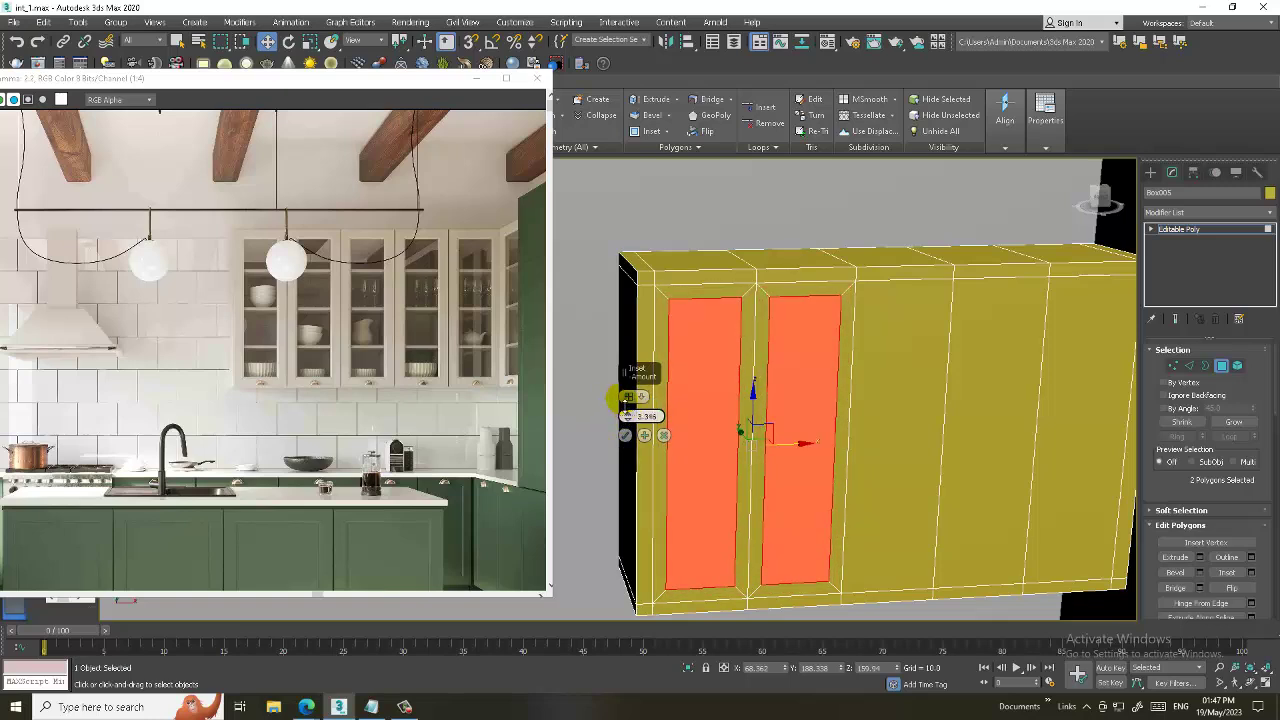
pyautogui.click(626, 435)
# - Apply the same inset to the two middle panels and the rightmost panel
pyautogui.scroll(3, 911, 394)
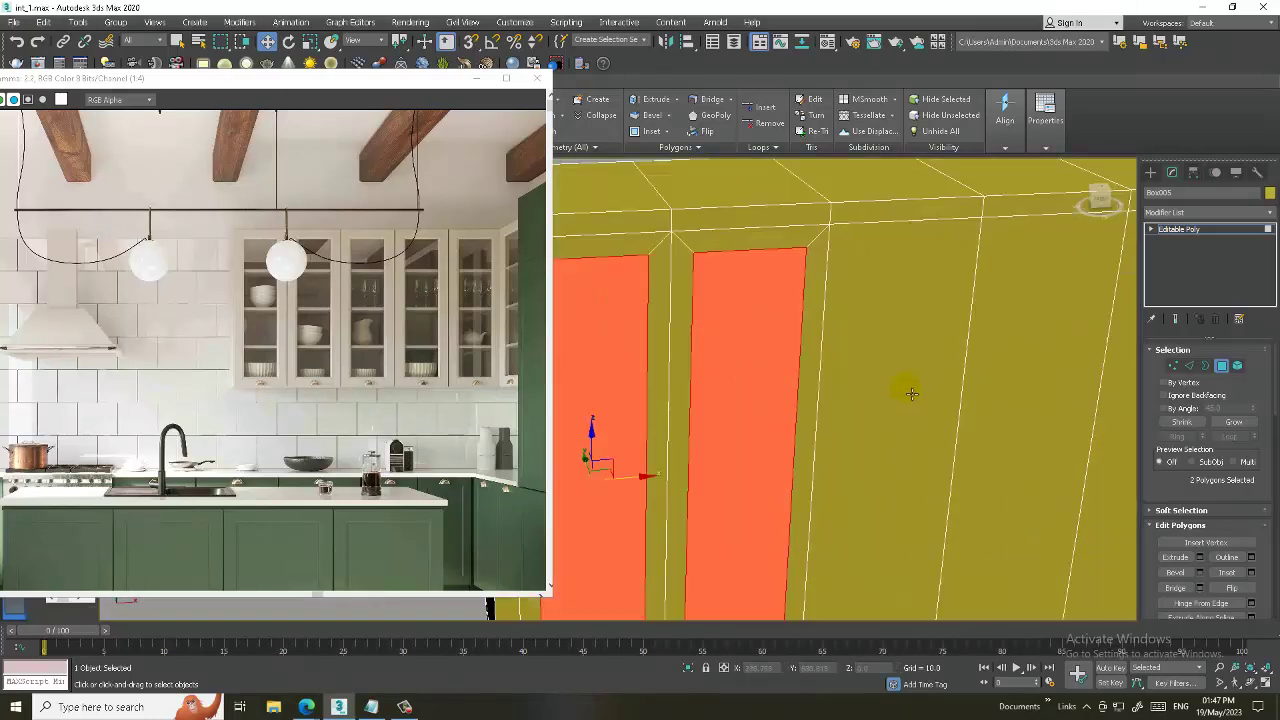
pyautogui.scroll(-2, 911, 394)
pyautogui.scroll(-3, 911, 394)
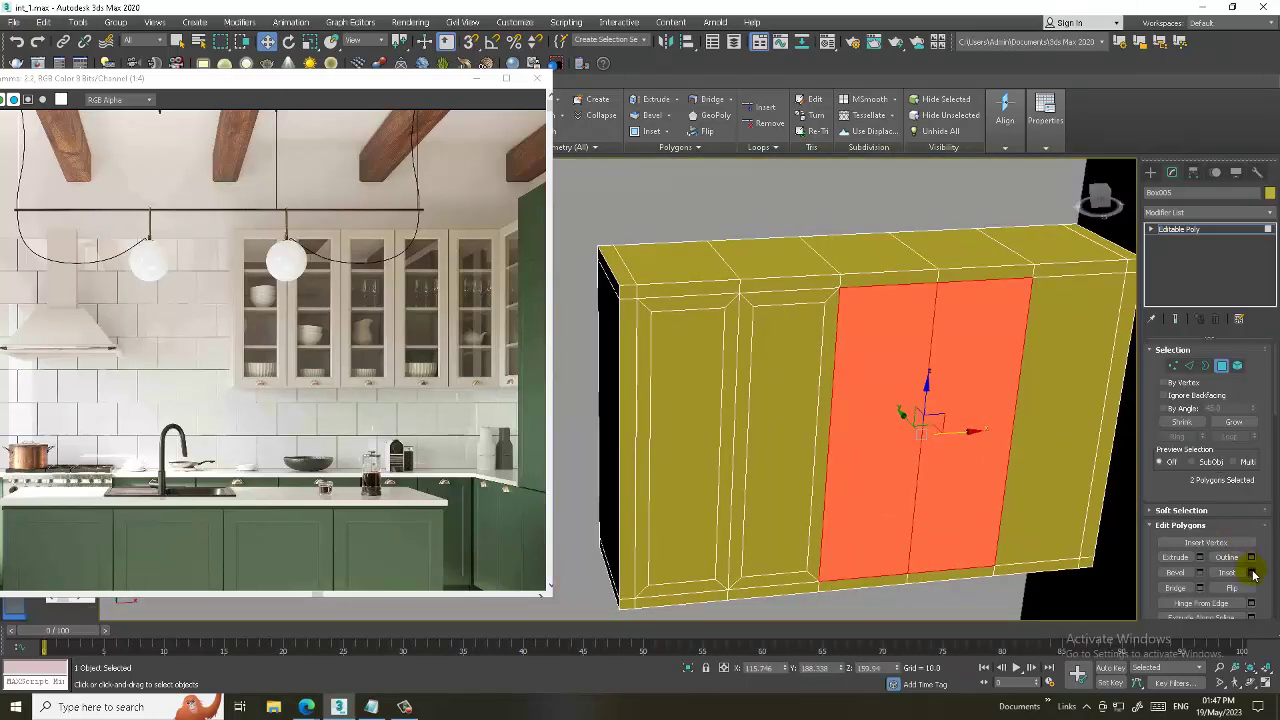
pyautogui.click(1251, 572)
pyautogui.click(626, 436)
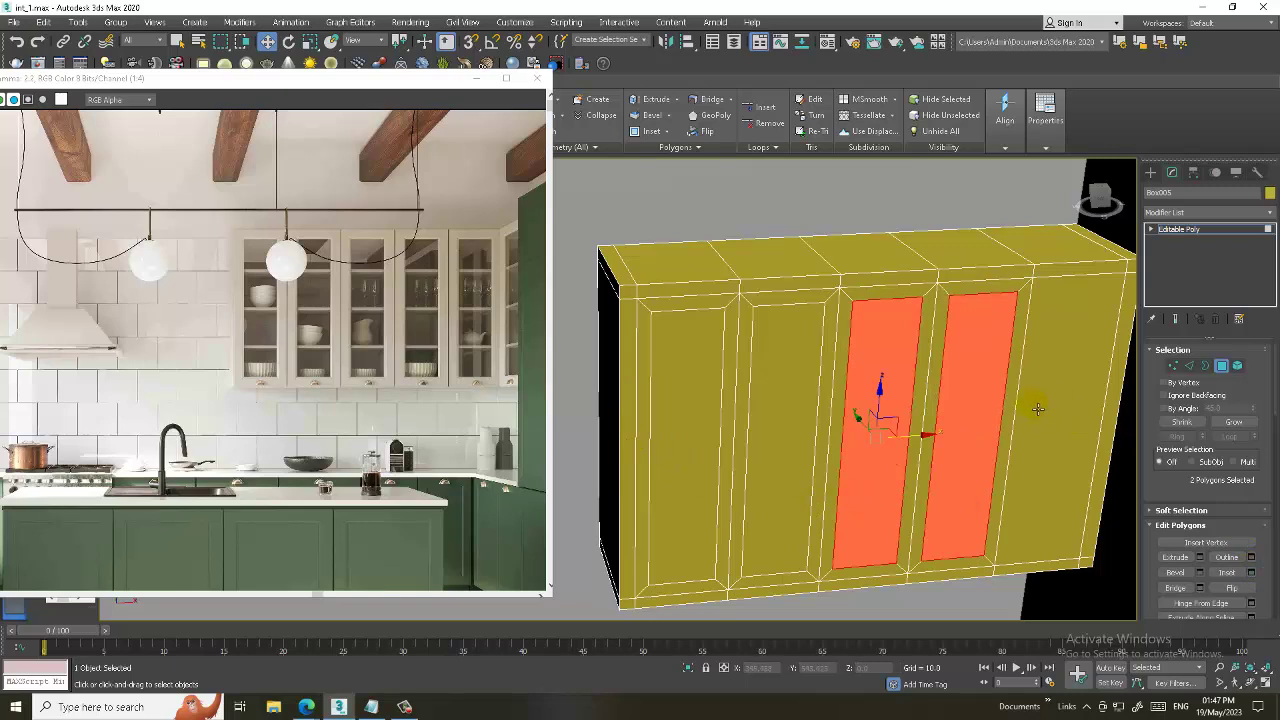
pyautogui.click(1040, 409)
pyautogui.click(1251, 572)
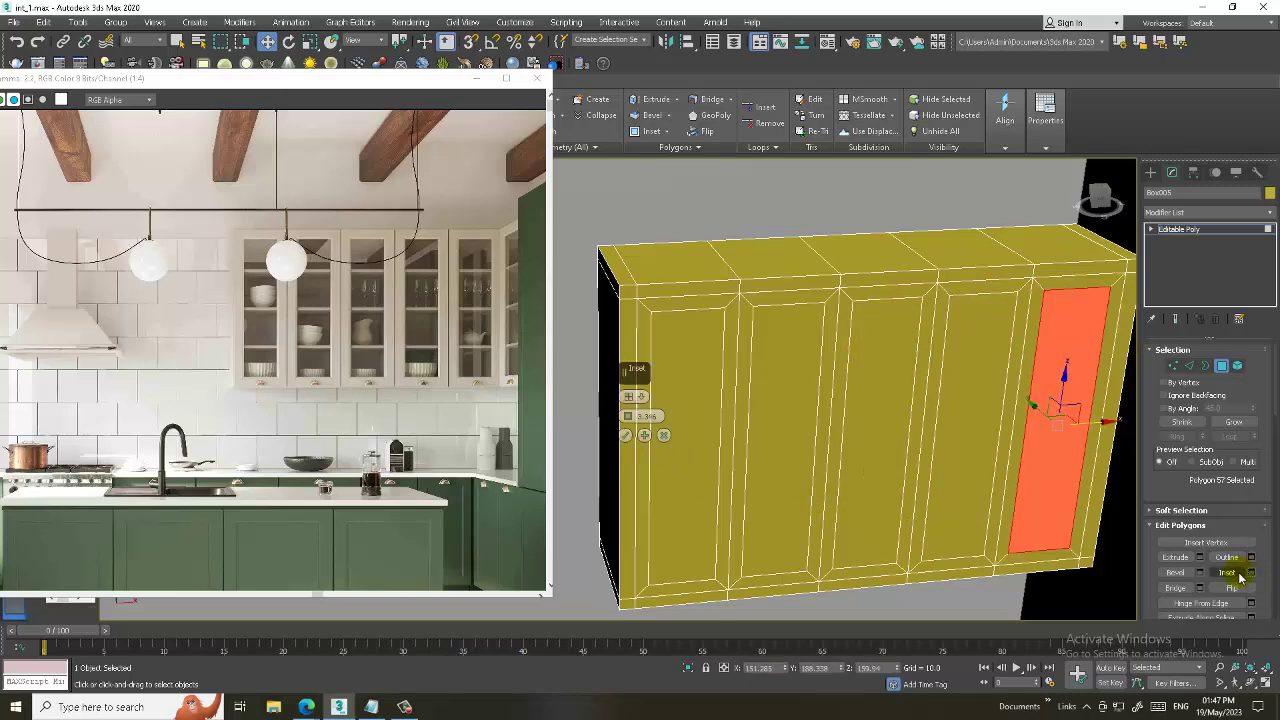
pyautogui.click(627, 437)
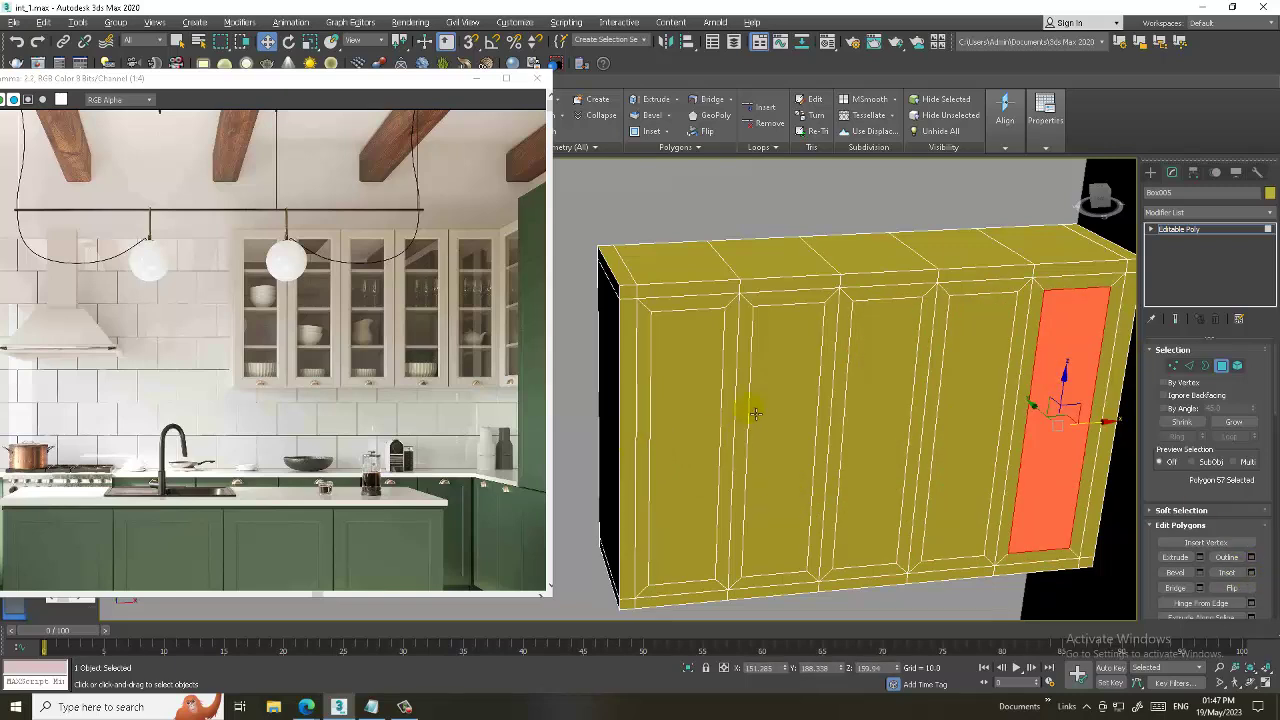
# - Select all five inset door faces
pyautogui.keyDown('ctrl'); pyautogui.click(707, 408); pyautogui.keyUp('ctrl')
pyautogui.keyDown('ctrl'); pyautogui.click(785, 392); pyautogui.keyUp('ctrl')
pyautogui.keyDown('ctrl'); pyautogui.click(873, 395); pyautogui.keyUp('ctrl')
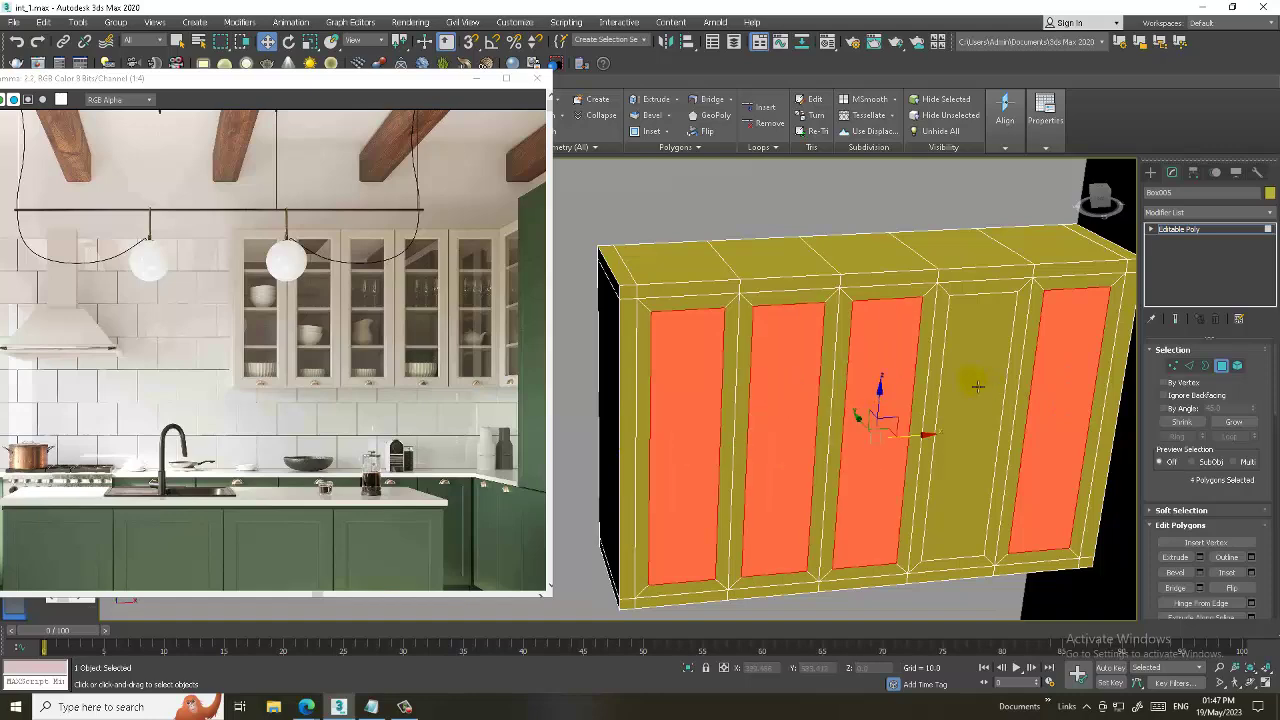
pyautogui.keyDown('ctrl'); pyautogui.click(979, 386); pyautogui.keyUp('ctrl')
pyautogui.scroll(3, 801, 364)
pyautogui.scroll(2, 811, 389)
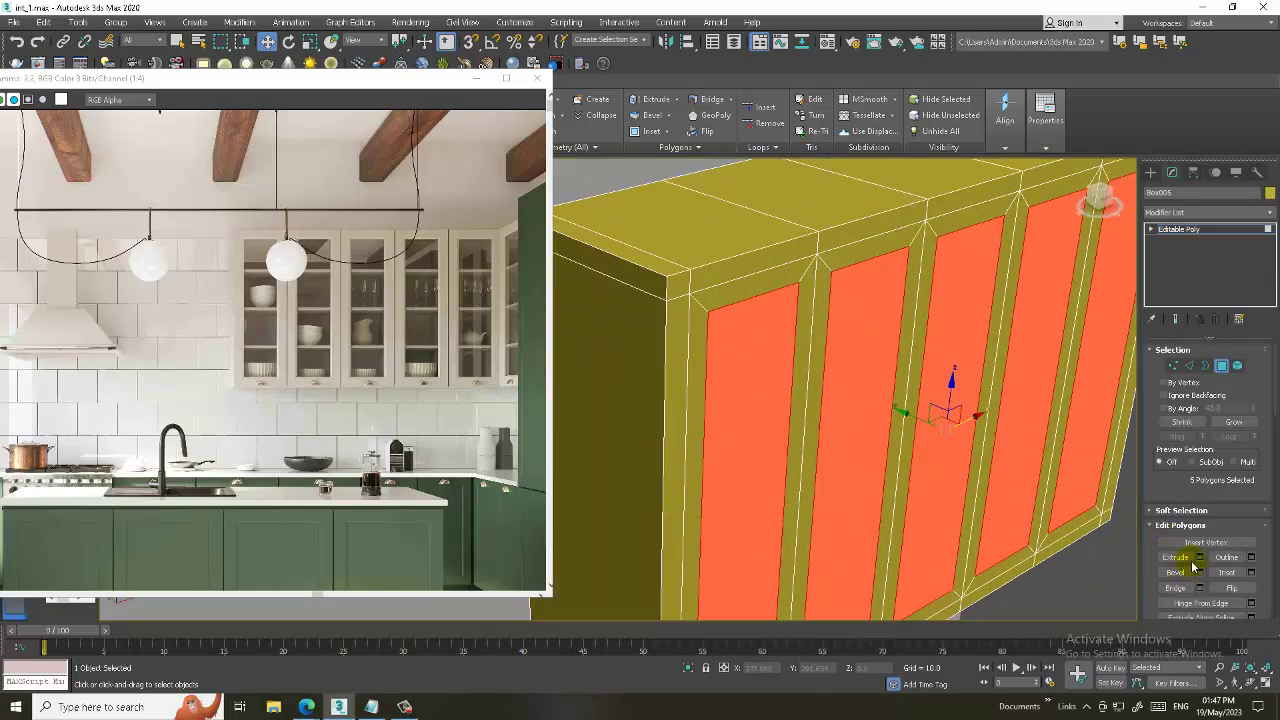
# - Extrude the five door faces by -0.342 to recess them, then view the cabinet frontally
pyautogui.click(1199, 557)
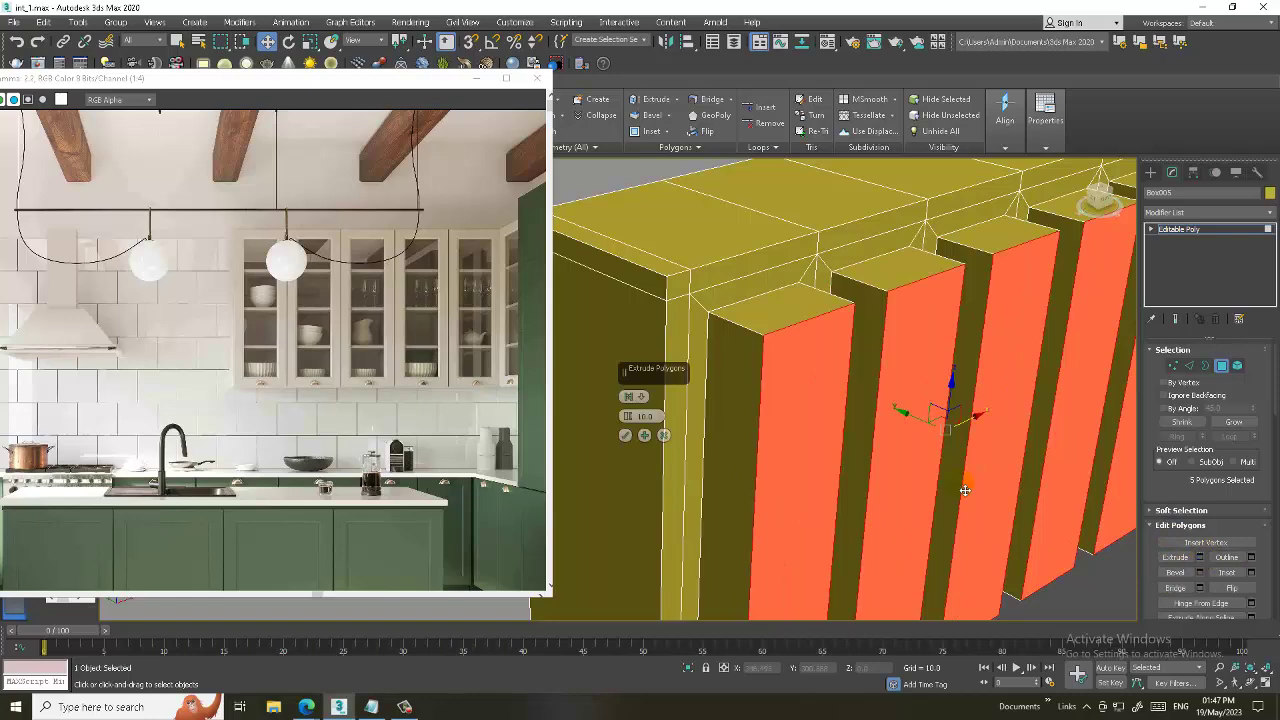
pyautogui.moveTo(661, 418); pyautogui.dragTo(648, 486)
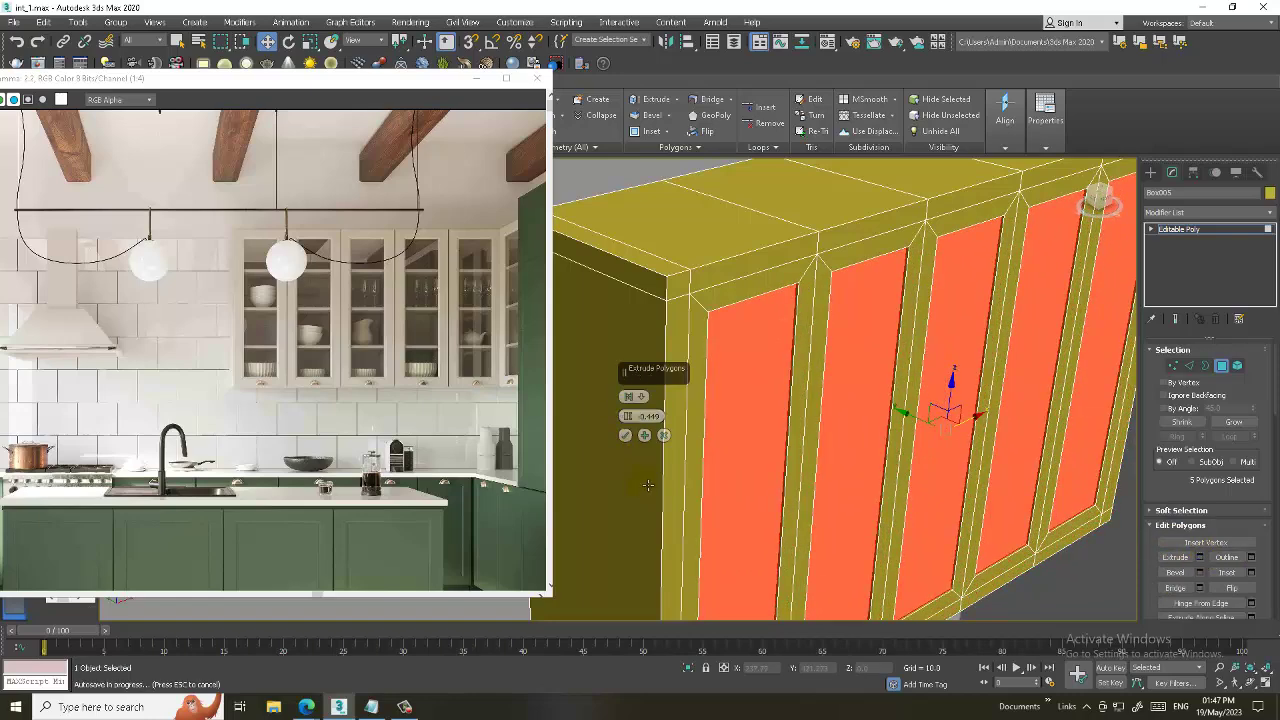
pyautogui.click(627, 436)
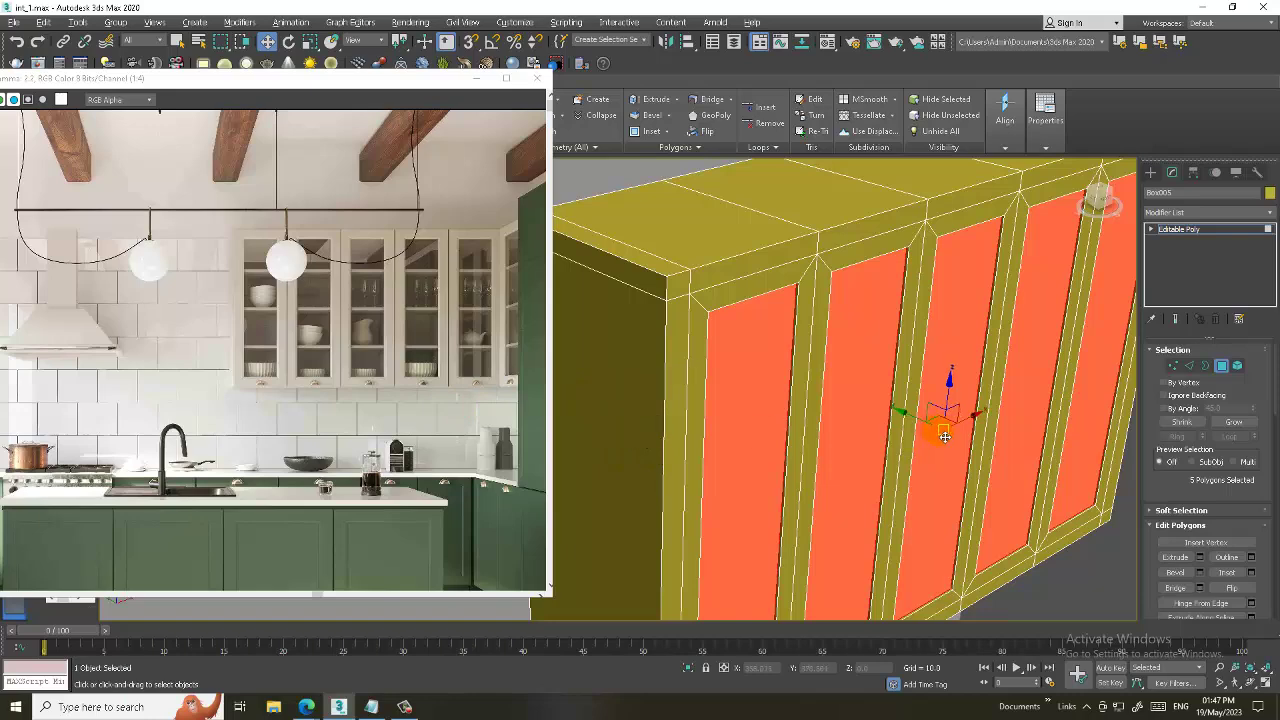
pyautogui.scroll(-3, 945, 437)
pyautogui.keyDown('alt'); pyautogui.moveTo(945, 437); pyautogui.dragTo(886, 334, button='middle'); pyautogui.keyUp('alt')
pyautogui.moveTo(903, 429)
pyautogui.keyDown('alt'); pyautogui.mouseDown(button='middle')
pyautogui.moveTo(909, 443)
pyautogui.moveTo(923, 423)
pyautogui.moveTo(903, 434)
pyautogui.moveTo(974, 437)
pyautogui.moveTo(926, 443)
pyautogui.moveTo(895, 405)
pyautogui.moveTo(935, 402)
pyautogui.mouseUp(button='middle'); pyautogui.keyUp('alt')
pyautogui.scroll(-2, 909, 443)
# - Maximize the left view and pan to the upper cabinet outline
pyautogui.hotkey('alt', 'w')
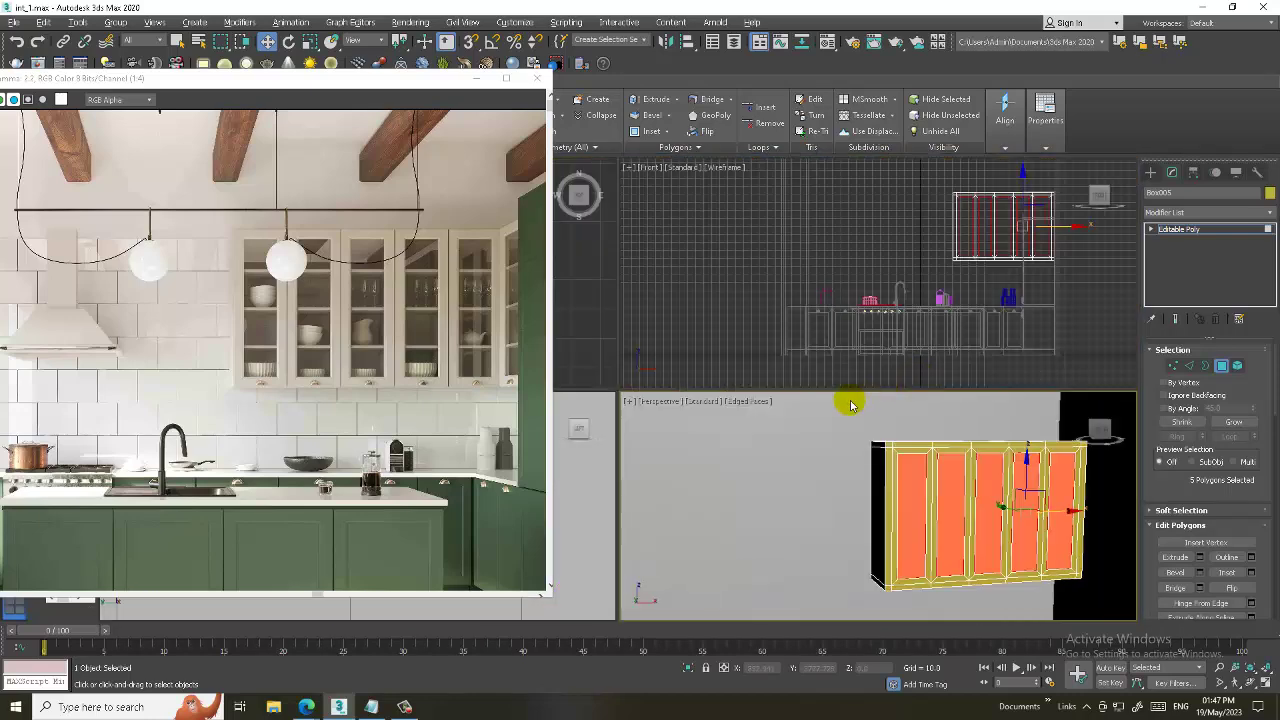
pyautogui.click(592, 455)
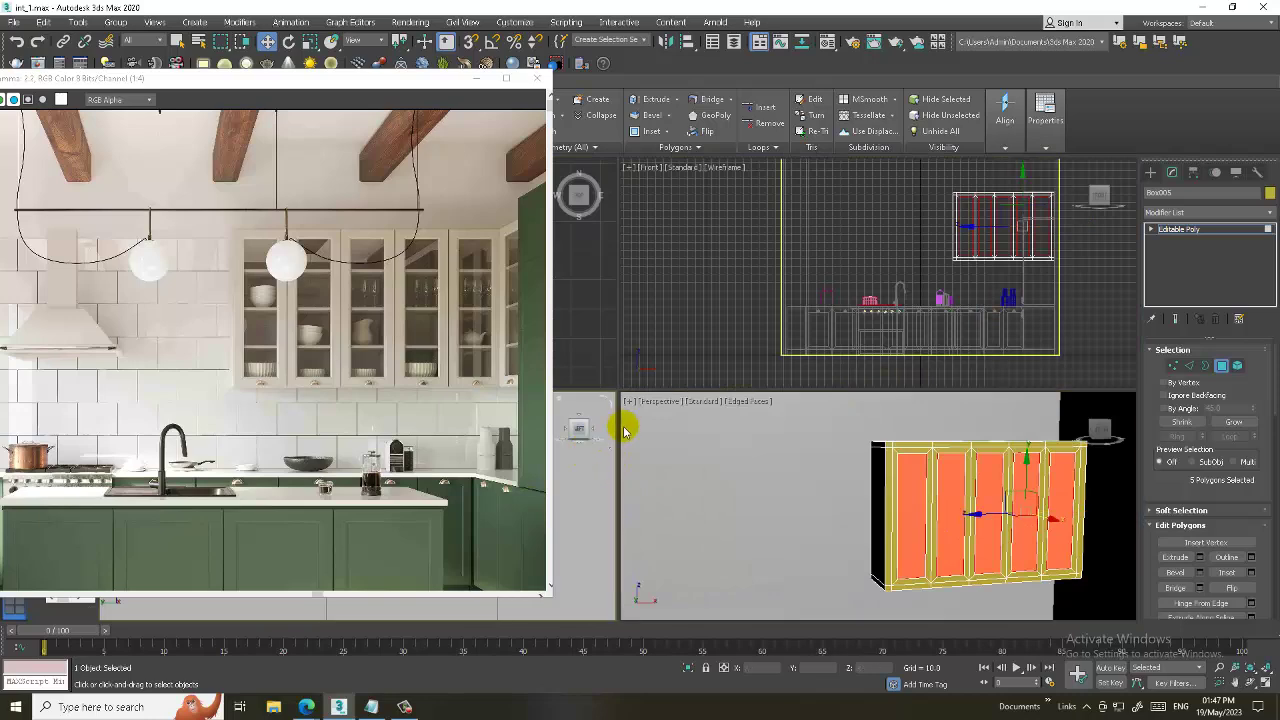
pyautogui.hotkey('alt', 'w')
pyautogui.scroll(-3, 834, 409)
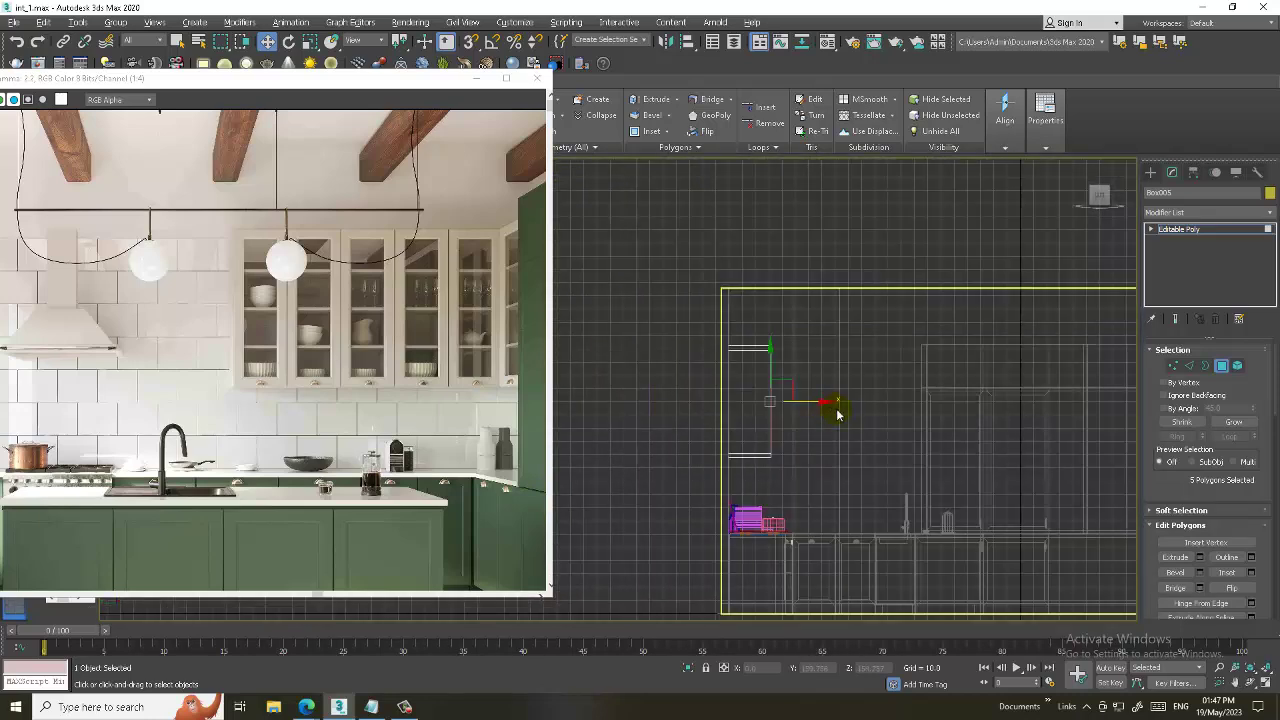
pyautogui.moveTo(834, 409); pyautogui.dragTo(837, 334, button='middle')
pyautogui.scroll(2, 840, 360)
pyautogui.moveTo(843, 391); pyautogui.dragTo(881, 392, button='middle')
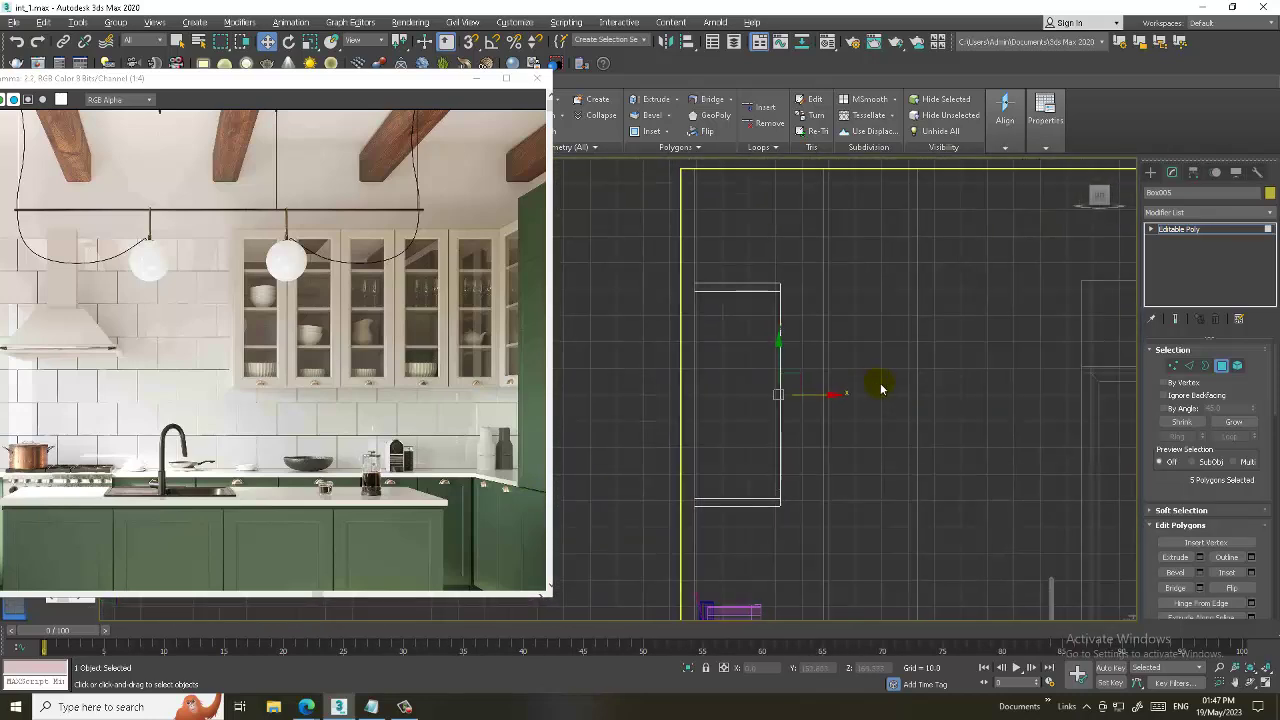
# - Draw a thin box, about 31.527 by 1.959, across the cabinet outline
pyautogui.click(1150, 172)
pyautogui.click(1181, 252)
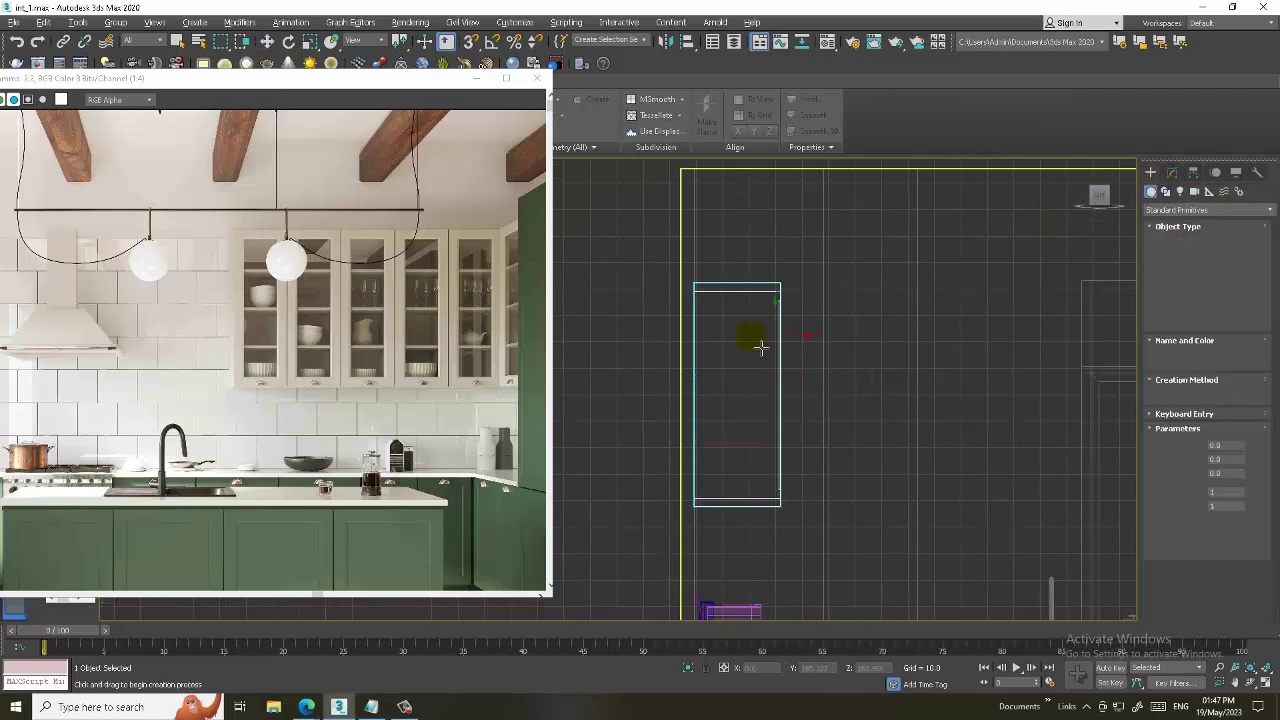
pyautogui.scroll(2, 726, 334)
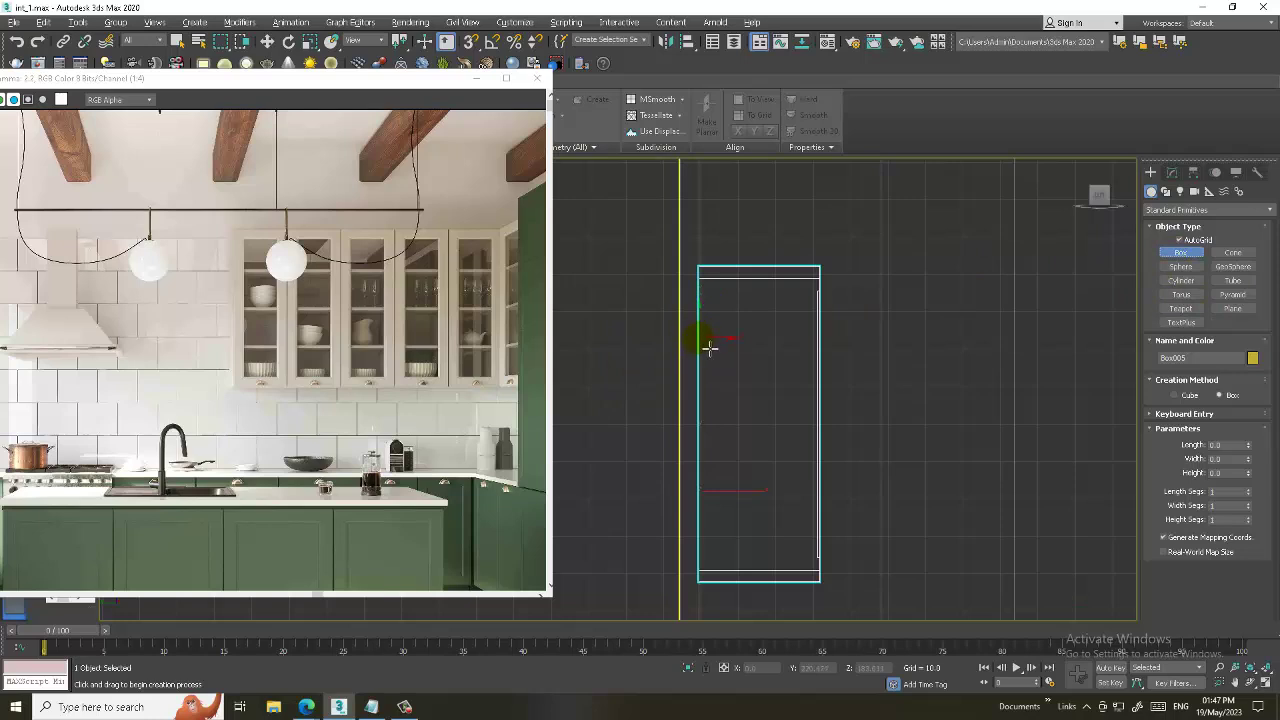
pyautogui.moveTo(709, 348); pyautogui.dragTo(834, 360)
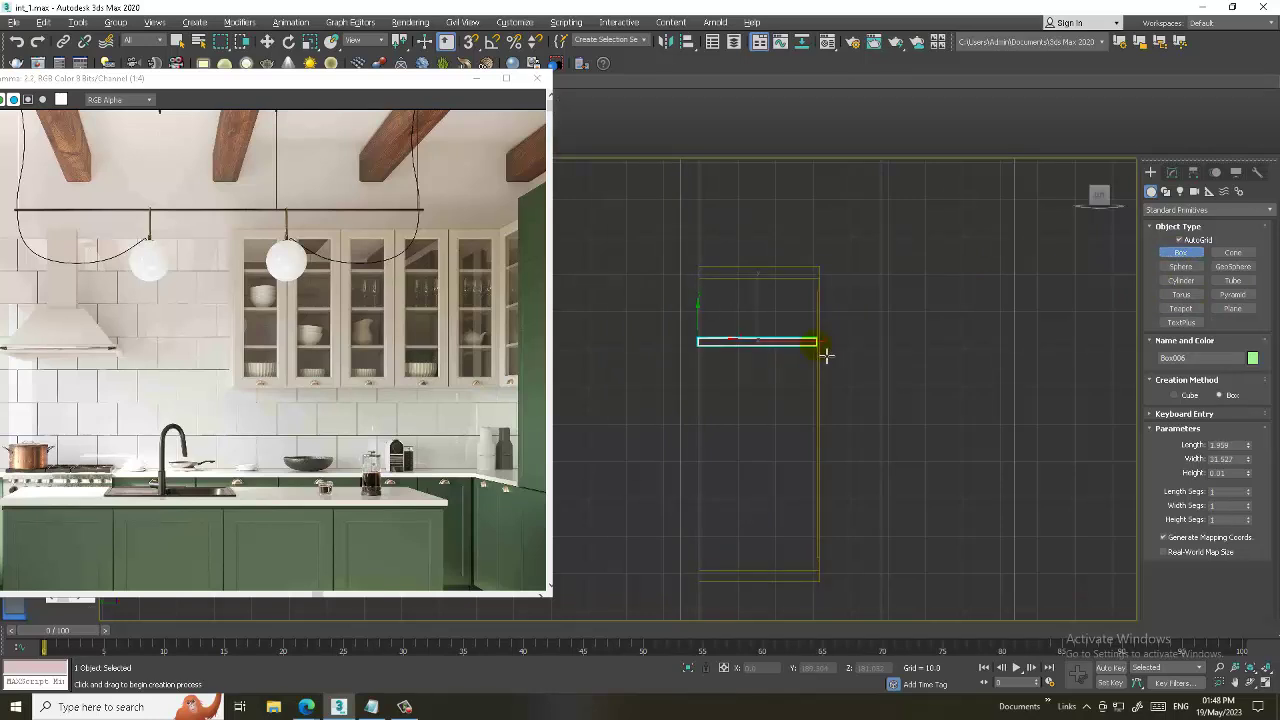
pyautogui.rightClick(821, 334)
pyautogui.hotkey('alt', 'w')
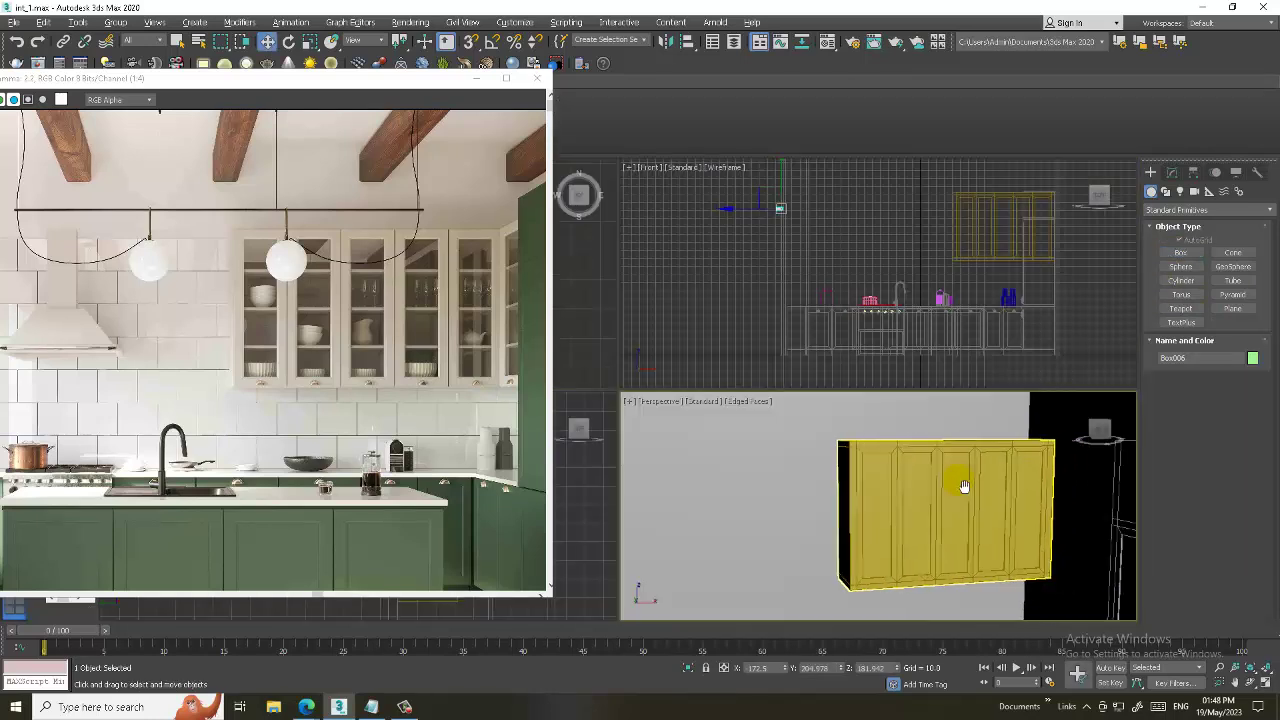
# - Maximize the Top view in wireframe and pan over the kitchen plan
pyautogui.hotkey('alt', 'w')
pyautogui.scroll(-3, 705, 383)
pyautogui.hotkey('alt', 'w')
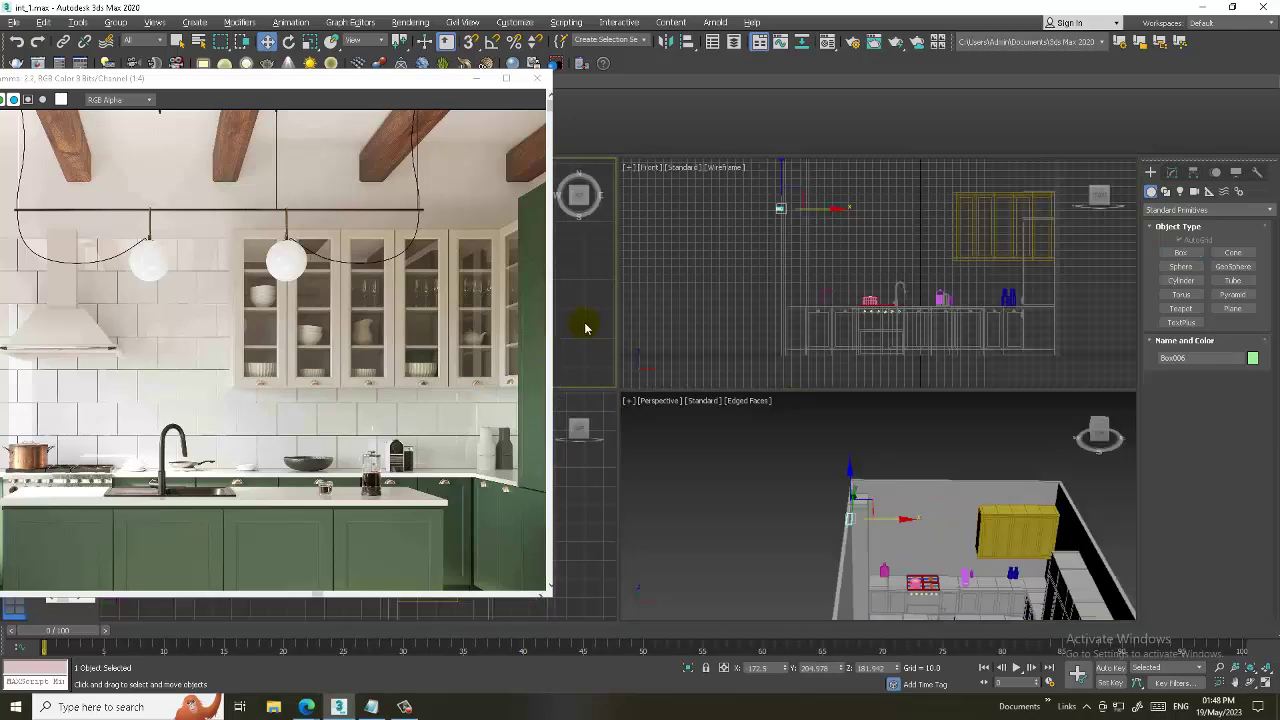
pyautogui.hotkey('alt', 'w')
pyautogui.scroll(3, 680, 318)
pyautogui.scroll(3, 760, 320)
pyautogui.press('F3')
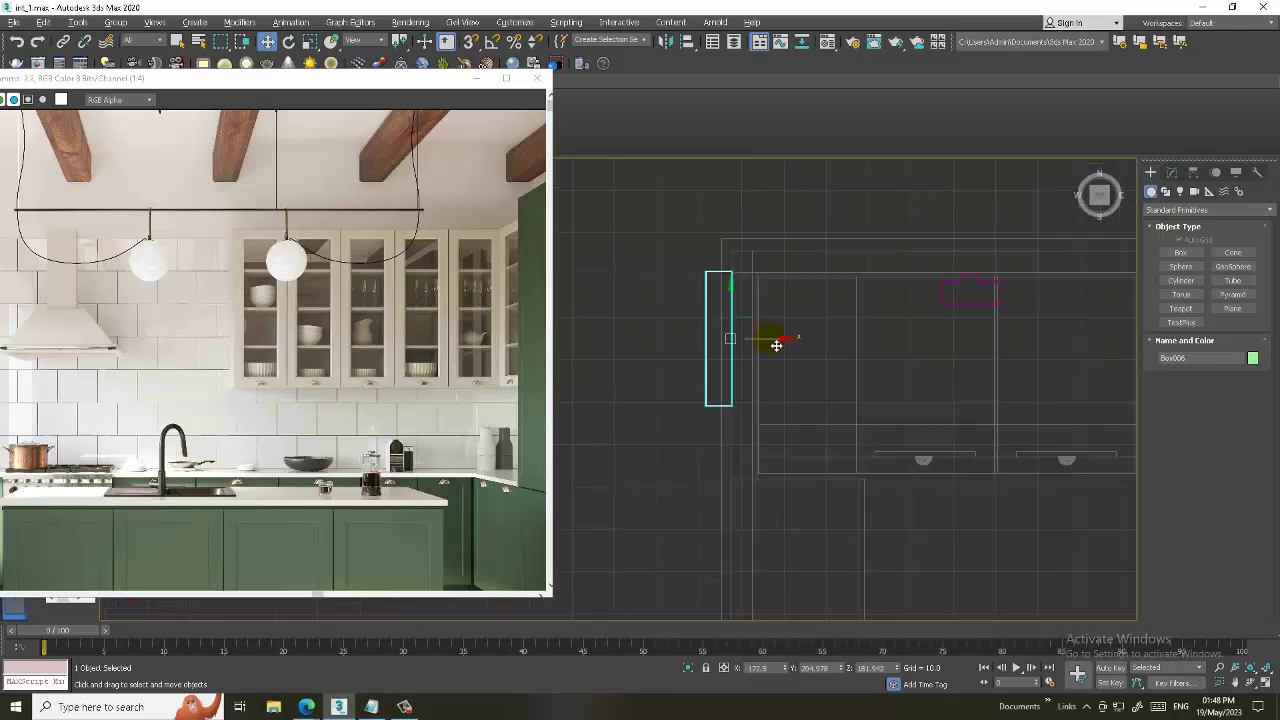
pyautogui.scroll(-2, 777, 343)
pyautogui.moveTo(777, 343); pyautogui.dragTo(695, 384, button='middle')
pyautogui.scroll(-3, 680, 384)
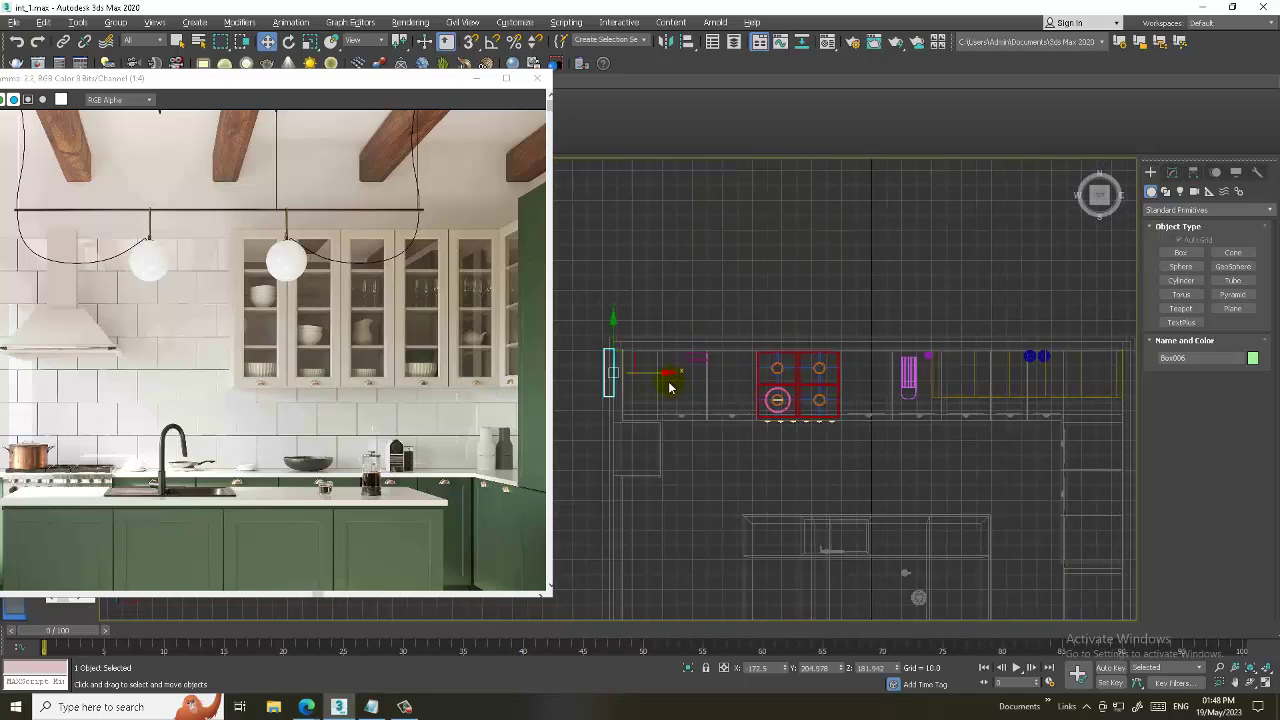
# - Slide Box006 along X to the upper cabinet's right edge
pyautogui.moveTo(668, 379); pyautogui.dragTo(1100, 379)
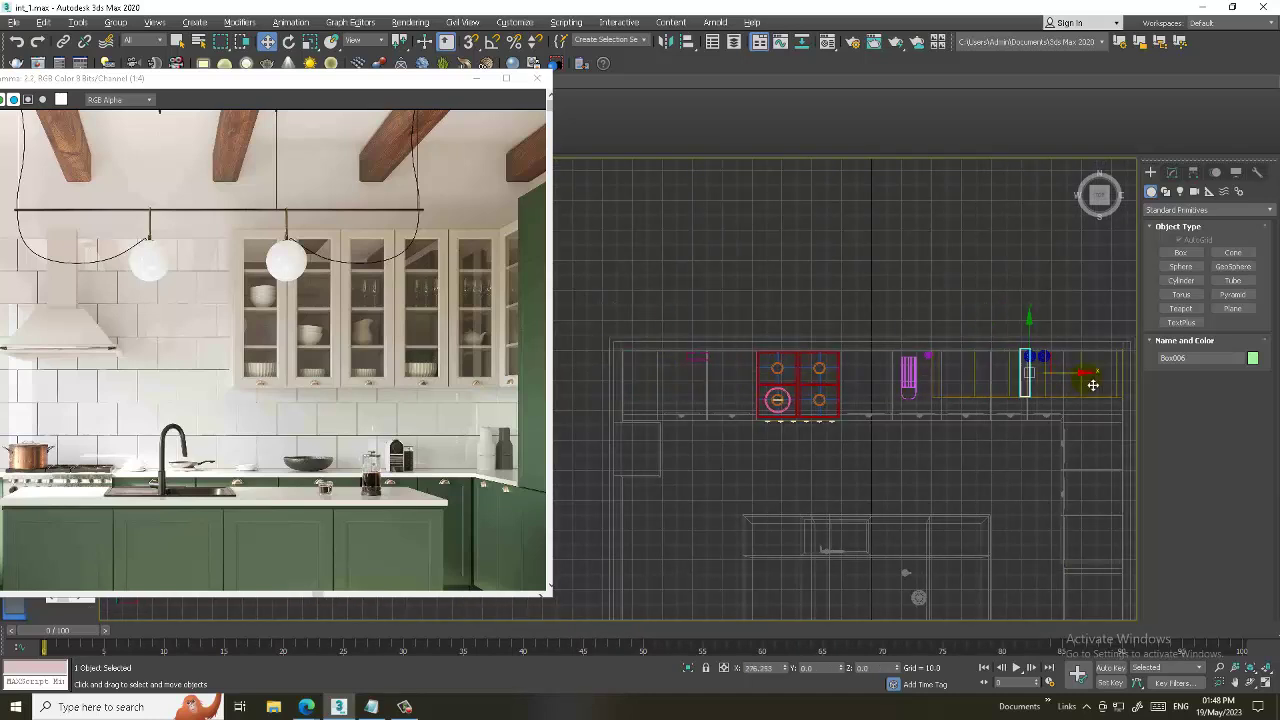
pyautogui.moveTo(1100, 379); pyautogui.dragTo(812, 381, button='middle')
pyautogui.scroll(3, 810, 385)
pyautogui.scroll(1, 810, 385)
pyautogui.moveTo(810, 385); pyautogui.dragTo(1022, 399)
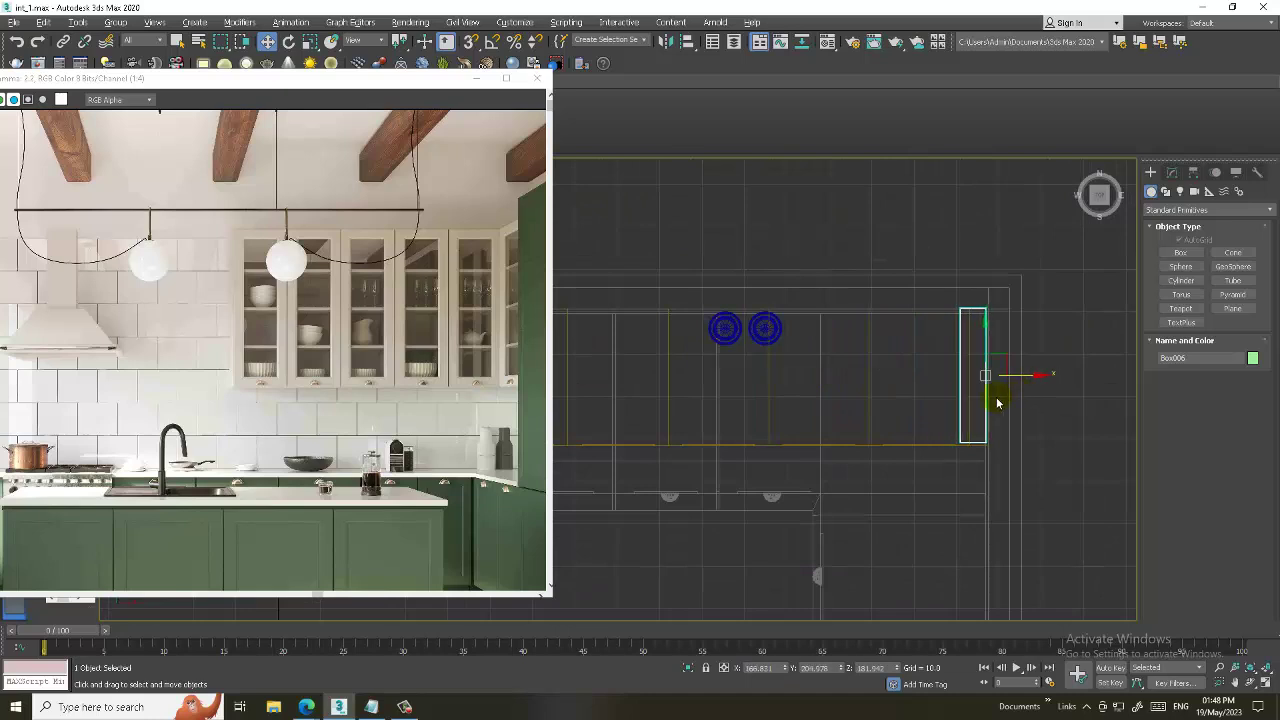
# - Convert Box006 to an Editable Poly and return to the four-view layout
pyautogui.rightClick(957, 363)
pyautogui.click(1078, 494)
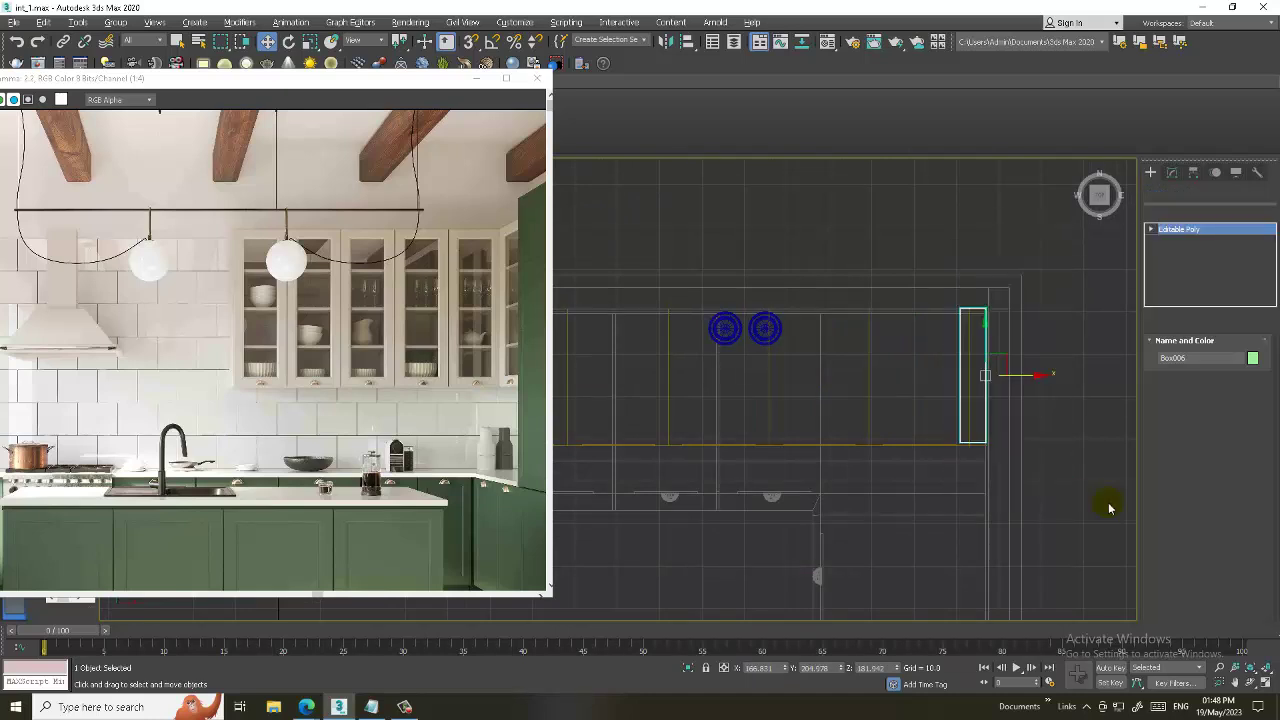
pyautogui.press('f')
pyautogui.hotkey('alt', 'w')
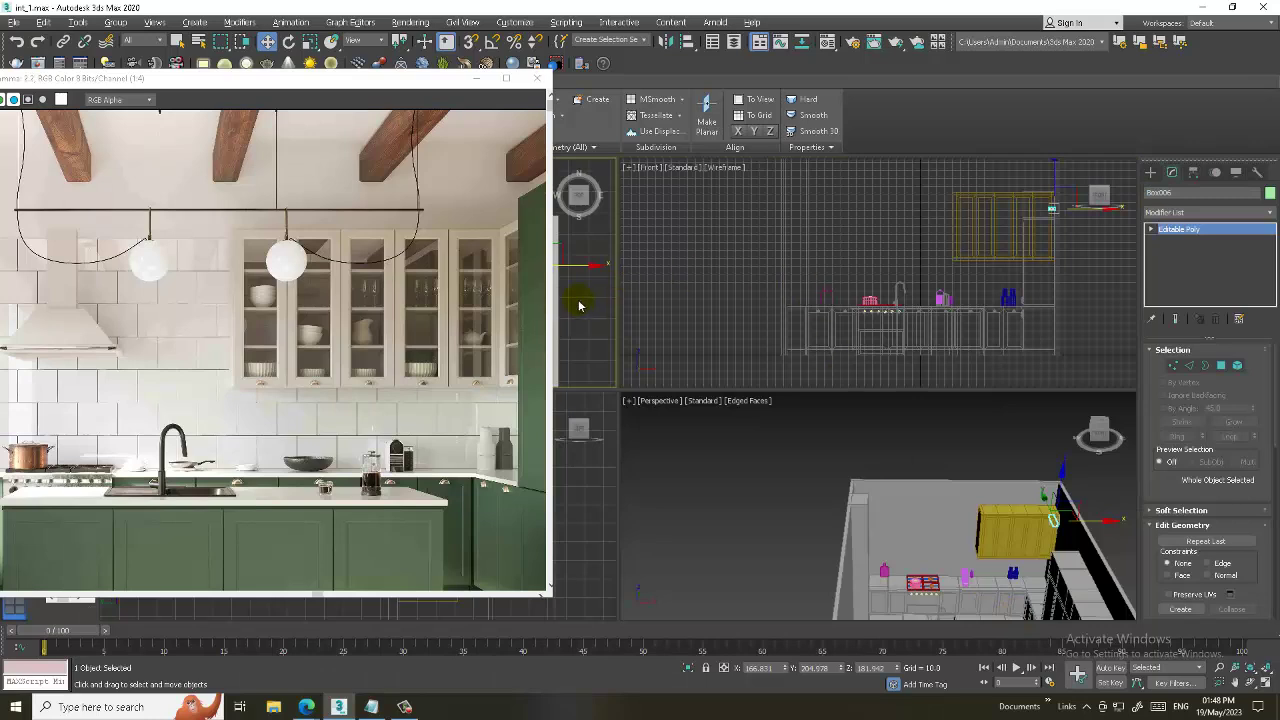
# - In the maximized Front view, select the shelf's end vertices in Vertex mode
pyautogui.hotkey('alt', 'w')
pyautogui.press('z')
pyautogui.press('1')
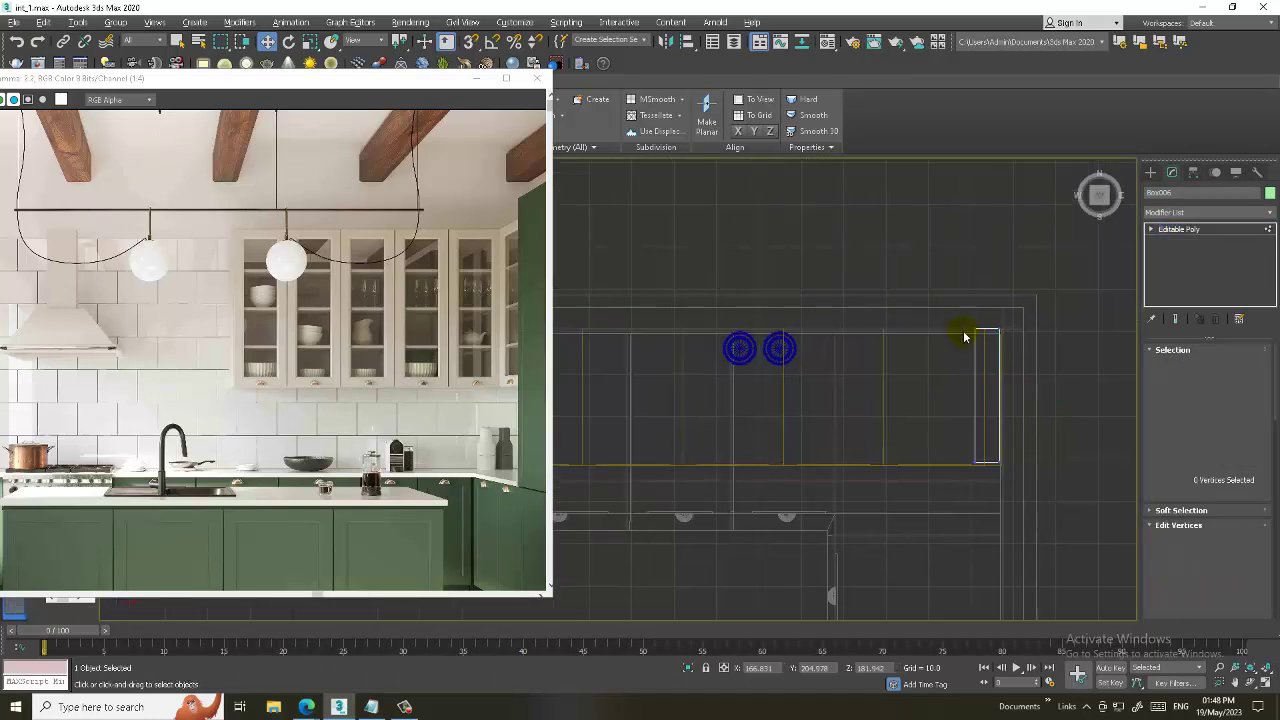
pyautogui.moveTo(930, 285); pyautogui.dragTo(990, 505)
pyautogui.press('t')
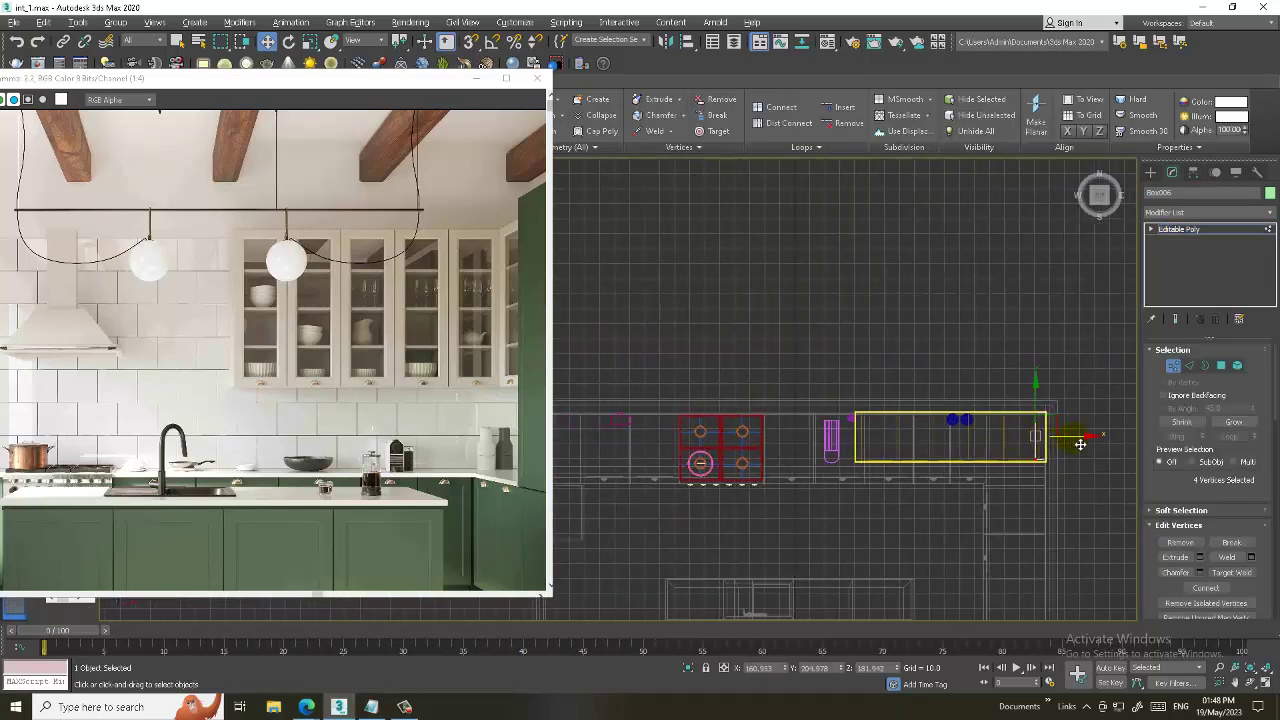
pyautogui.scroll(5, 903, 448)
pyautogui.scroll(3, 889, 434)
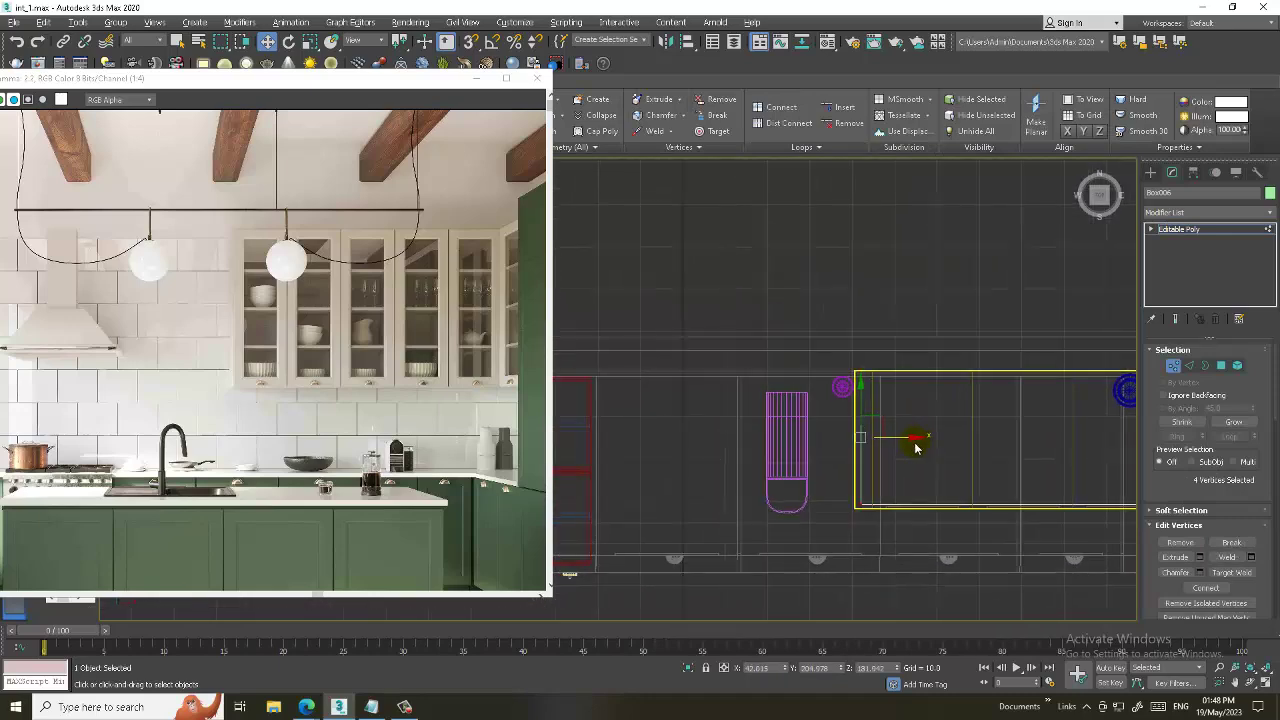
pyautogui.scroll(3, 917, 443)
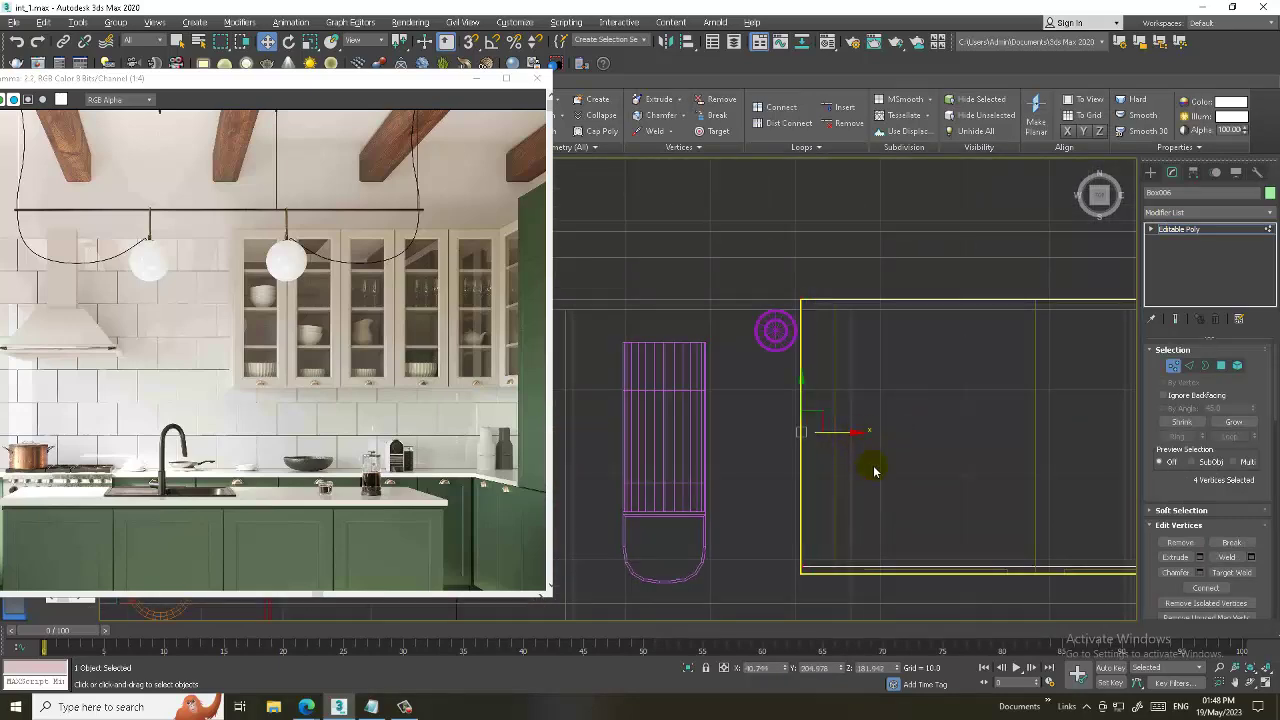
# - Orbit the Perspective view in wireframe to check the stretched shelf
pyautogui.hotkey('alt', 'w')
pyautogui.hotkey('alt', 'w')
pyautogui.moveTo(950, 450)
pyautogui.keyDown('alt'); pyautogui.mouseDown(button='middle')
pyautogui.moveTo(806, 437)
pyautogui.moveTo(771, 449)
pyautogui.mouseUp(button='middle'); pyautogui.keyUp('alt')
pyautogui.scroll(5, 771, 449)
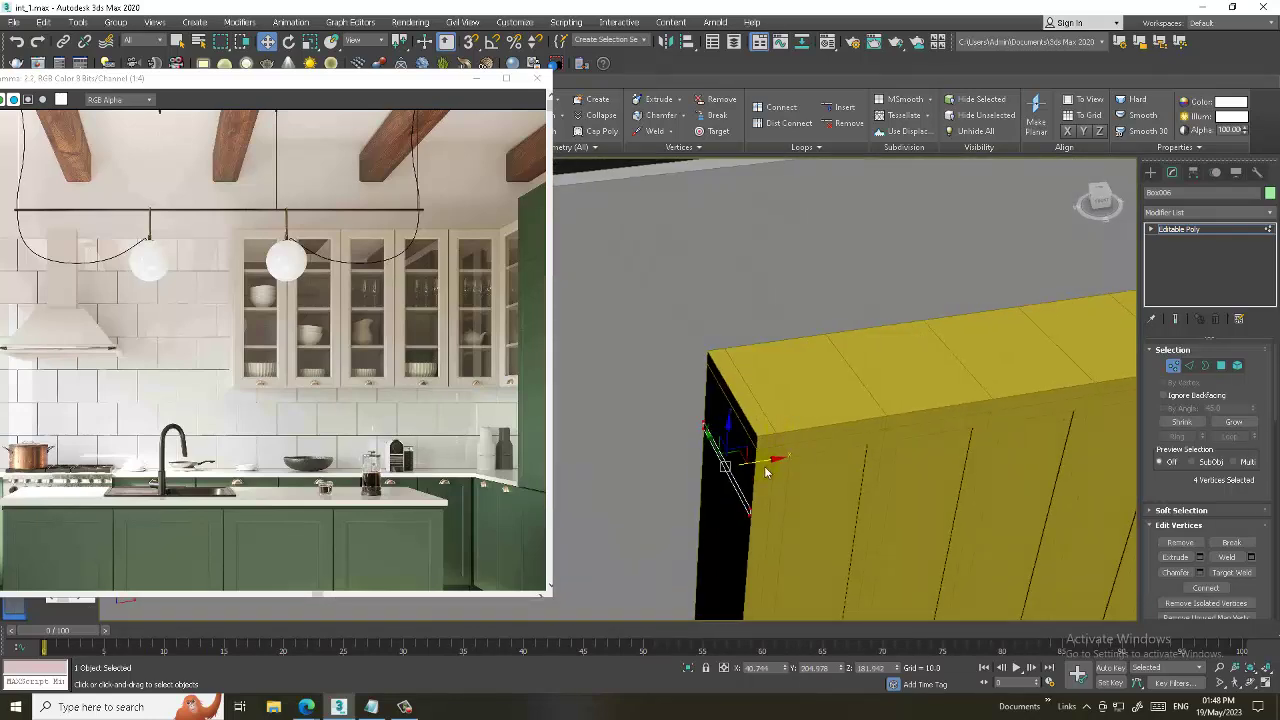
pyautogui.moveTo(763, 468)
pyautogui.keyDown('alt'); pyautogui.mouseDown(button='middle')
pyautogui.moveTo(865, 458)
pyautogui.moveTo(786, 486)
pyautogui.moveTo(800, 443)
pyautogui.moveTo(697, 461)
pyautogui.moveTo(980, 458)
pyautogui.mouseUp(button='middle'); pyautogui.keyUp('alt')
pyautogui.press('F3')
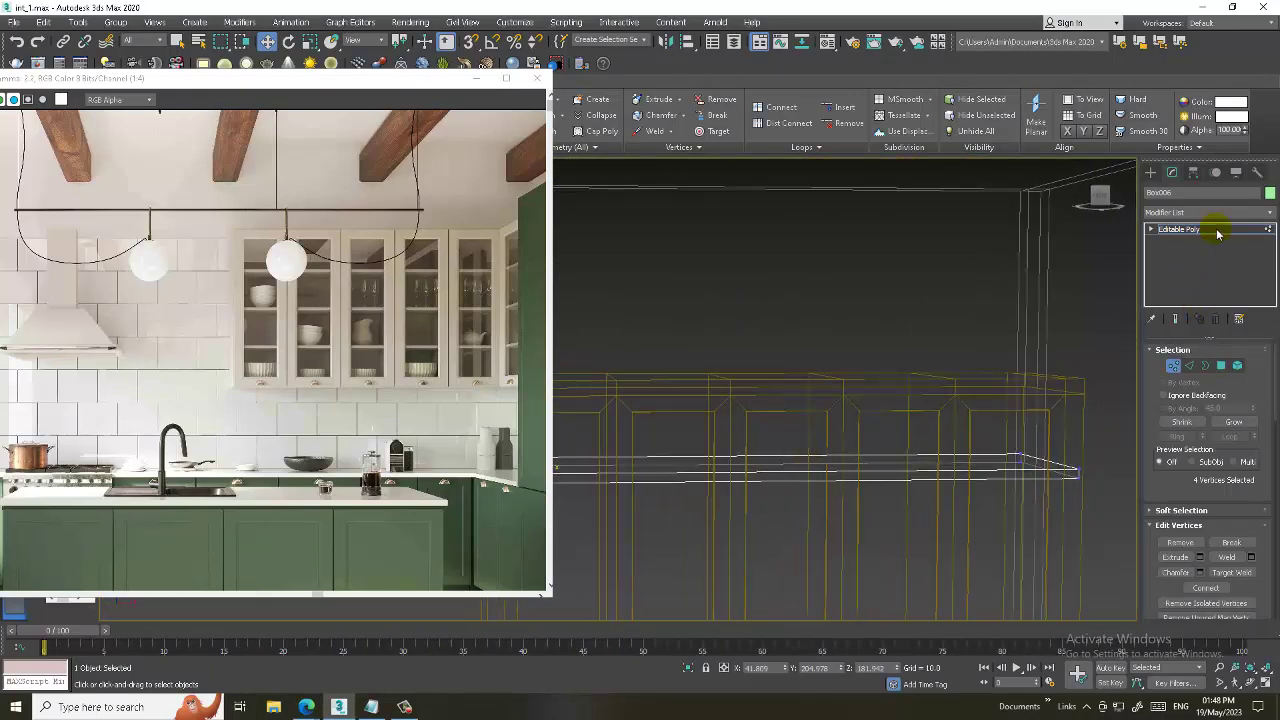
# - Exit sub-object mode and view the full-length shelf shaded from above
pyautogui.click(1217, 231)
pyautogui.press('r')
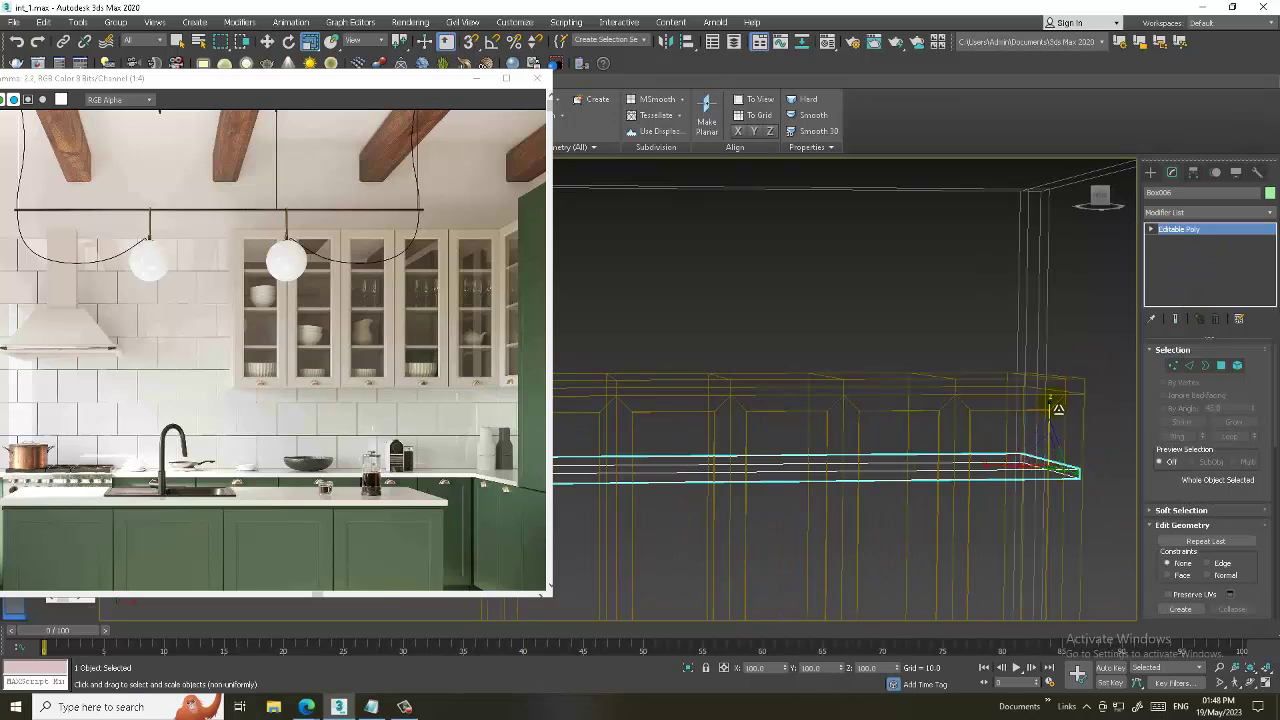
pyautogui.press('w')
pyautogui.press('F3')
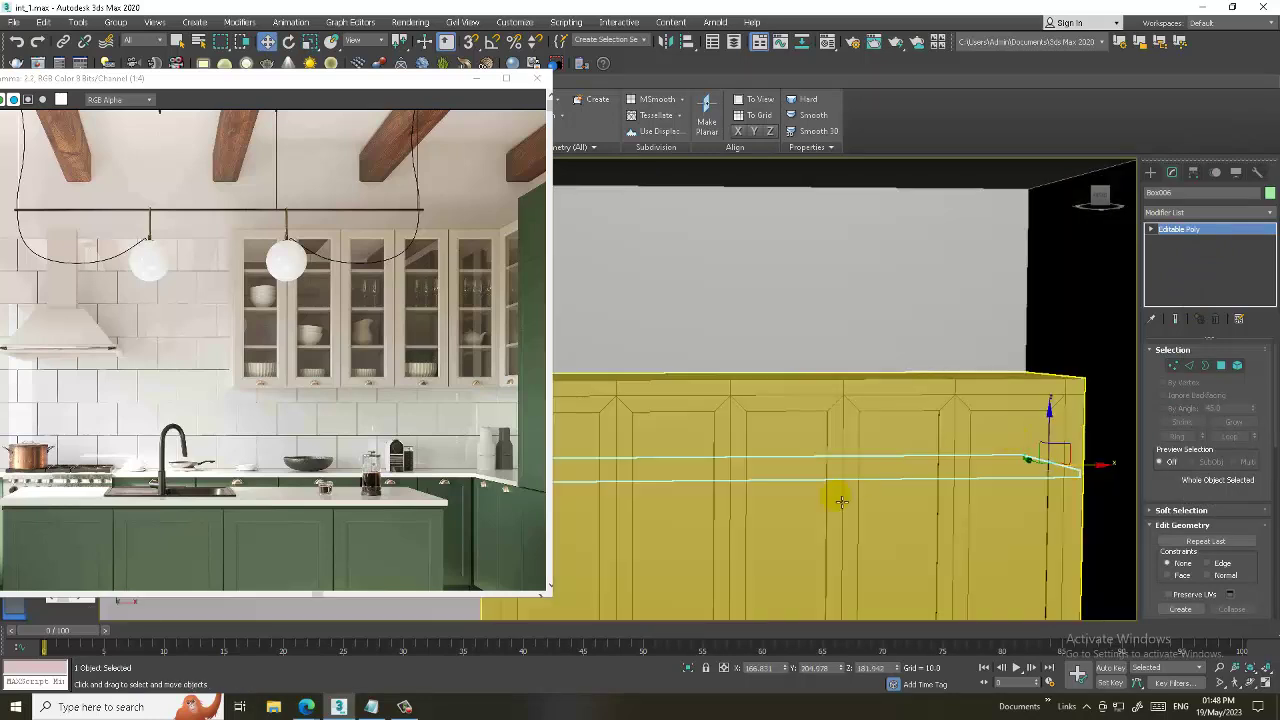
pyautogui.moveTo(841, 501)
pyautogui.keyDown('alt'); pyautogui.mouseDown(button='middle')
pyautogui.moveTo(877, 429)
pyautogui.moveTo(834, 403)
pyautogui.moveTo(1100, 463)
pyautogui.mouseUp(button='middle'); pyautogui.keyUp('alt')
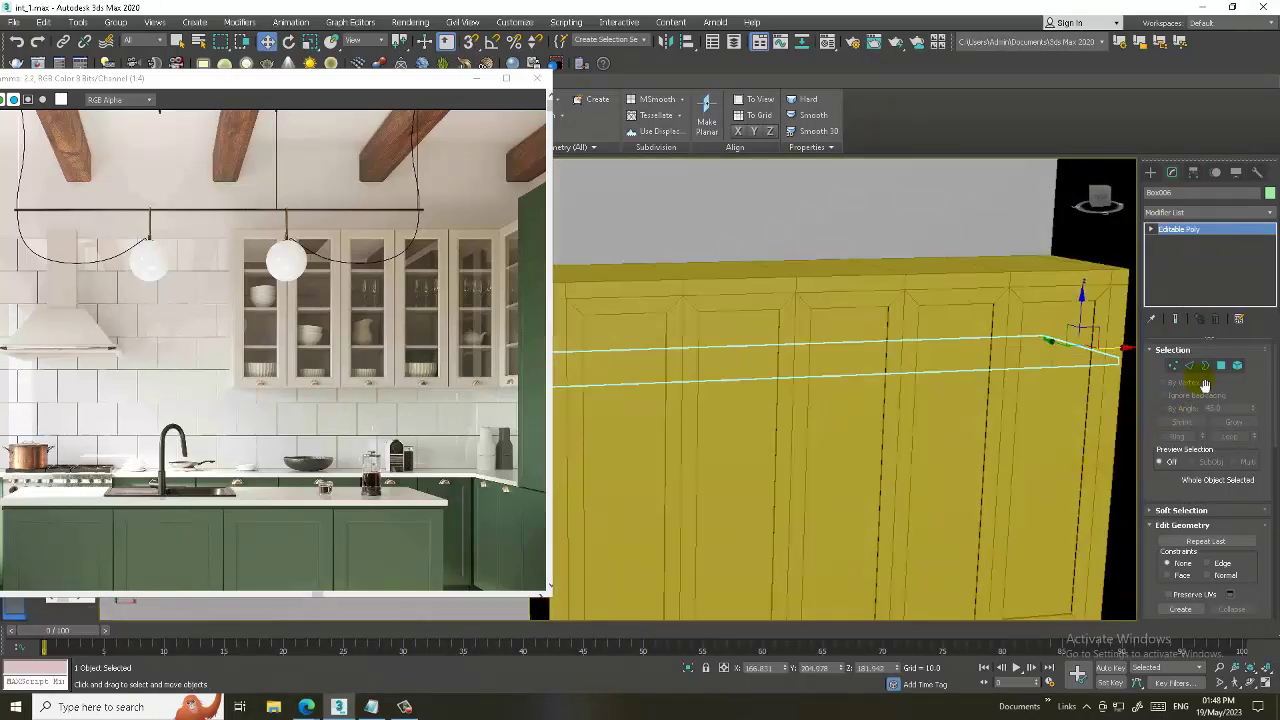
pyautogui.click(1222, 366)
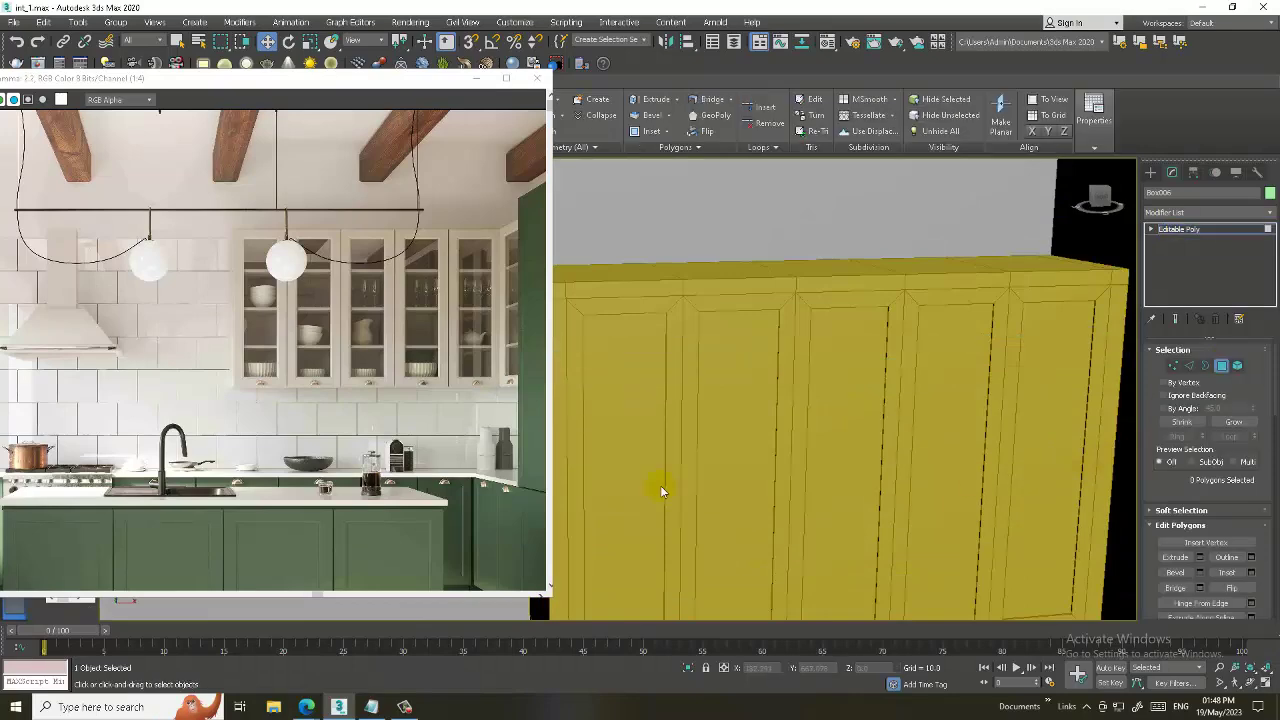
pyautogui.click(1212, 230)
pyautogui.scroll(-2, 851, 391)
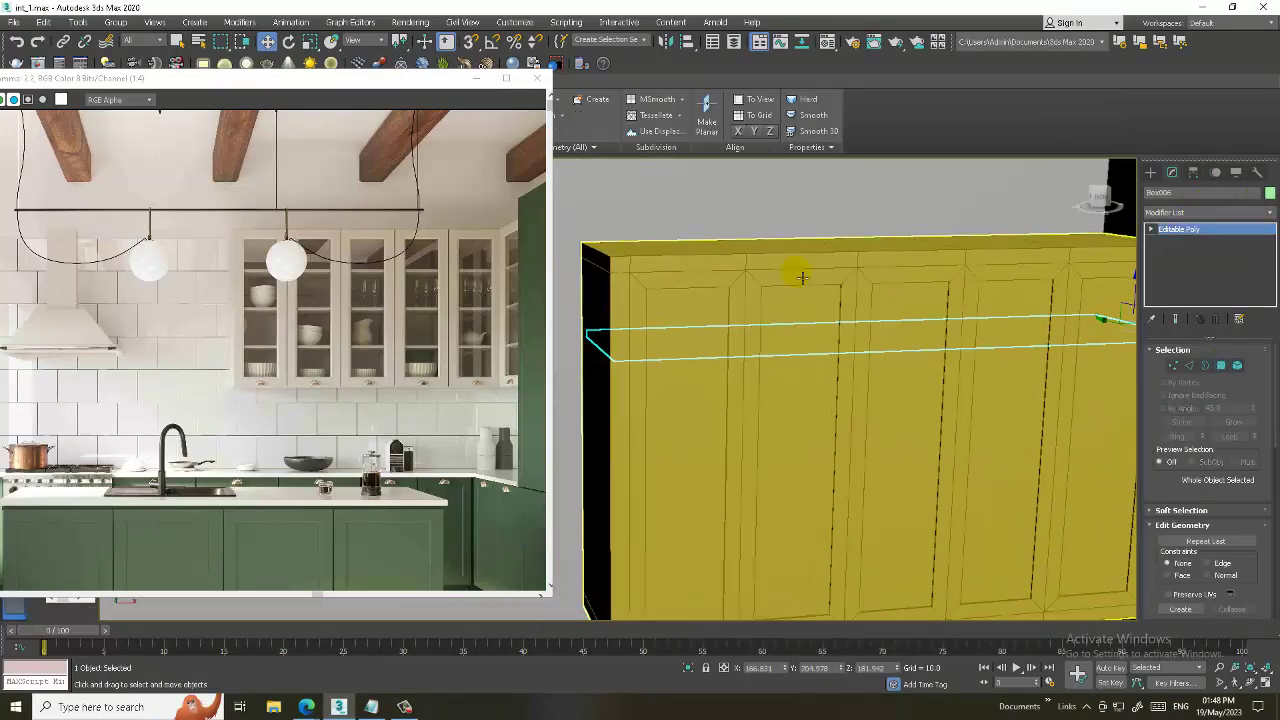
pyautogui.scroll(-3, 846, 380)
# - With the five door polygons selected, set a new material to the Architectural type
pyautogui.scroll(-2, 846, 379)
pyautogui.scroll(3, 800, 380)
pyautogui.press('4')
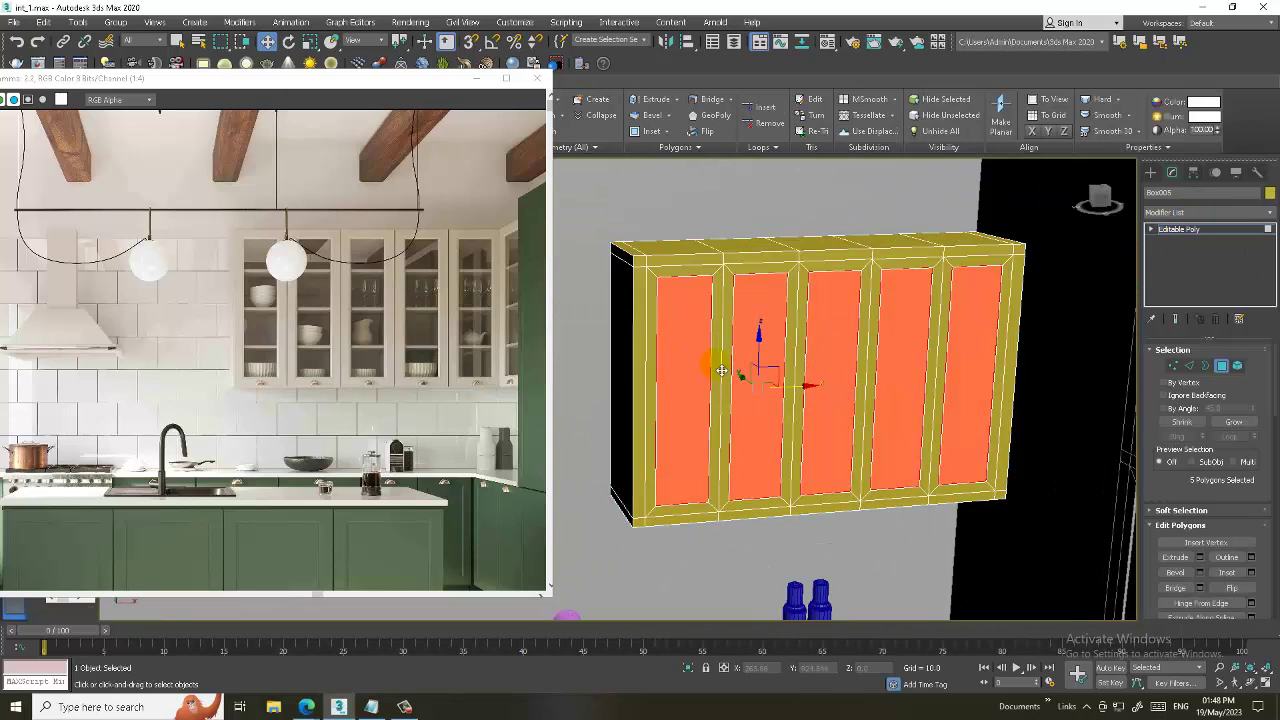
pyautogui.press('m')
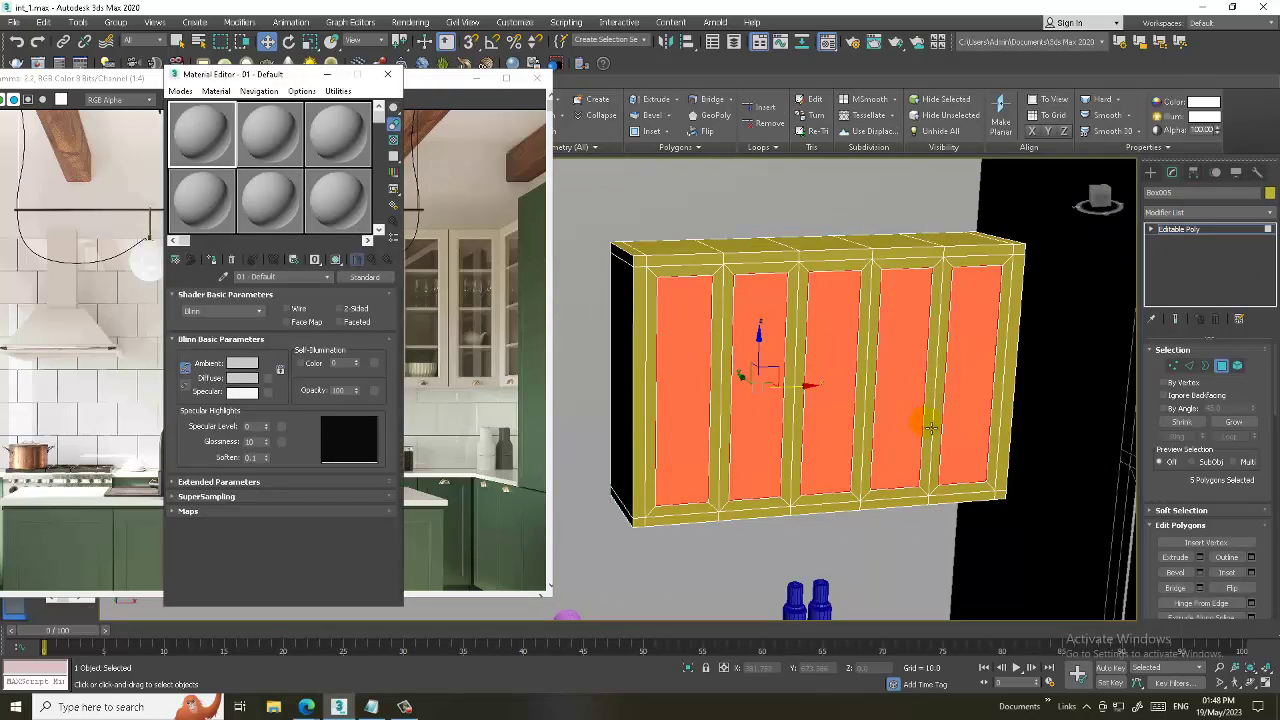
pyautogui.click(378, 279)
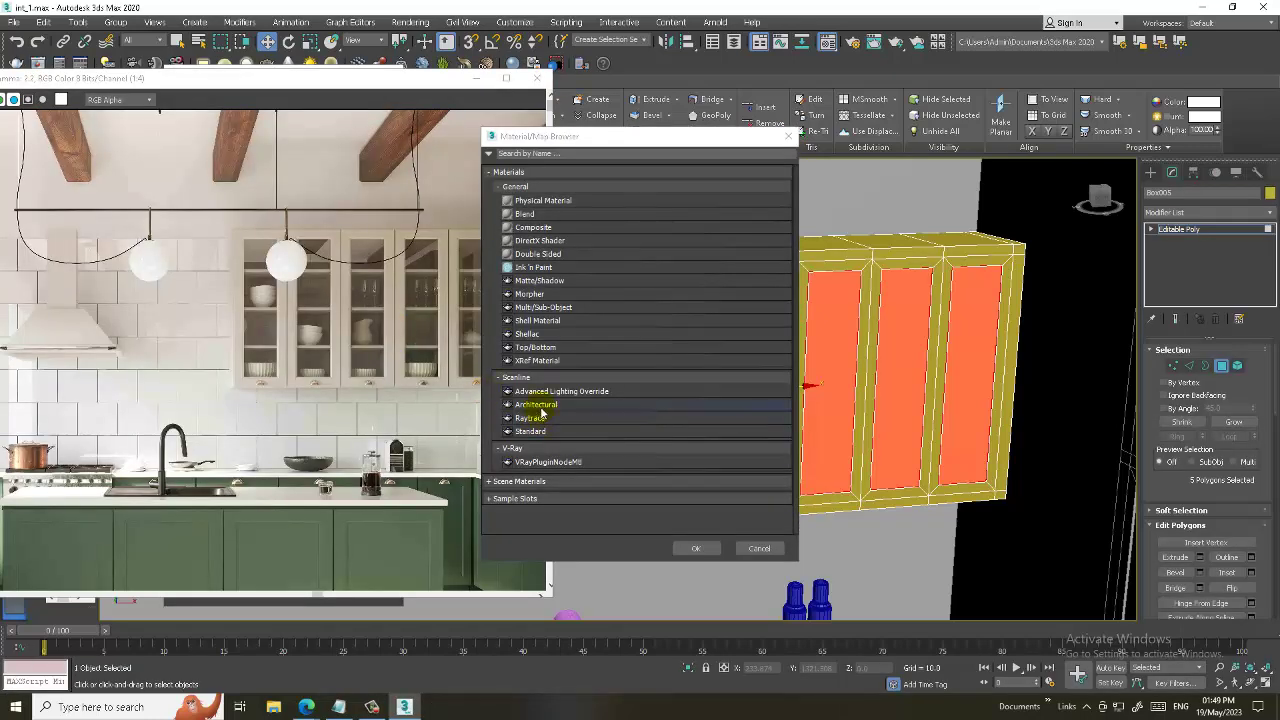
pyautogui.doubleClick(537, 405)
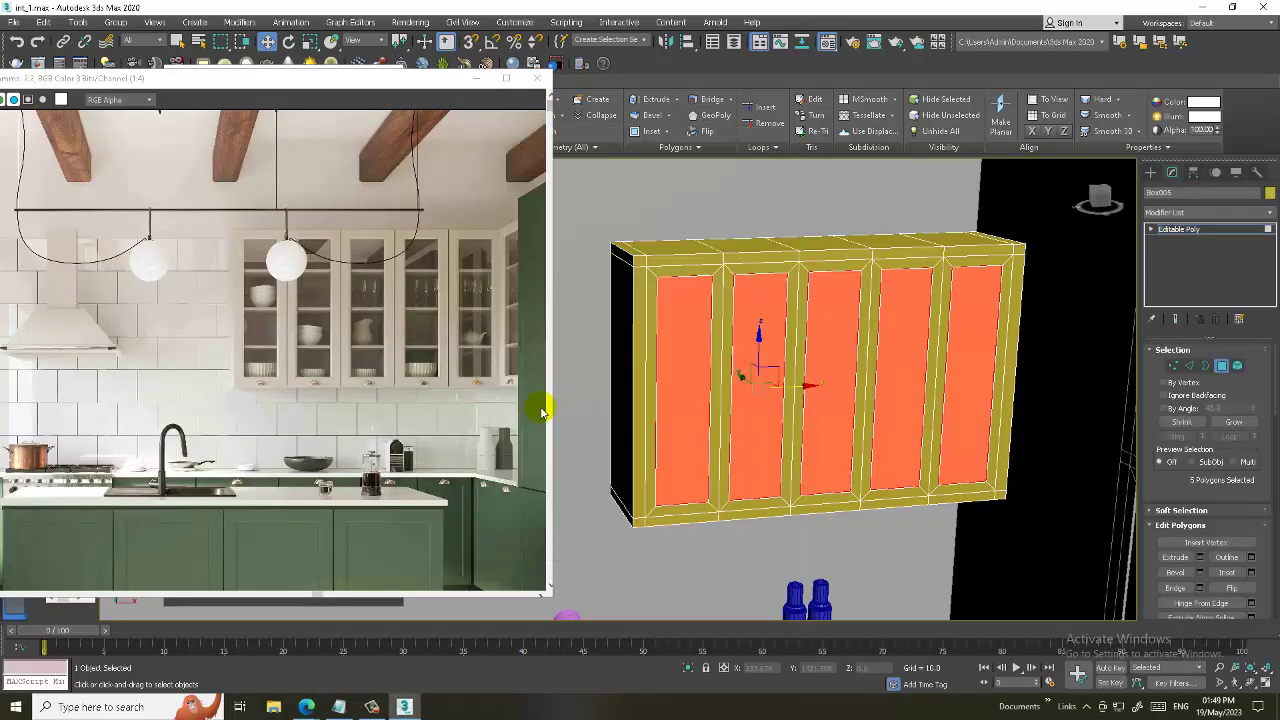
# - Assign the Glass - Clear template to the doors and save the scene
pyautogui.click(370, 308)
pyautogui.click(322, 340)
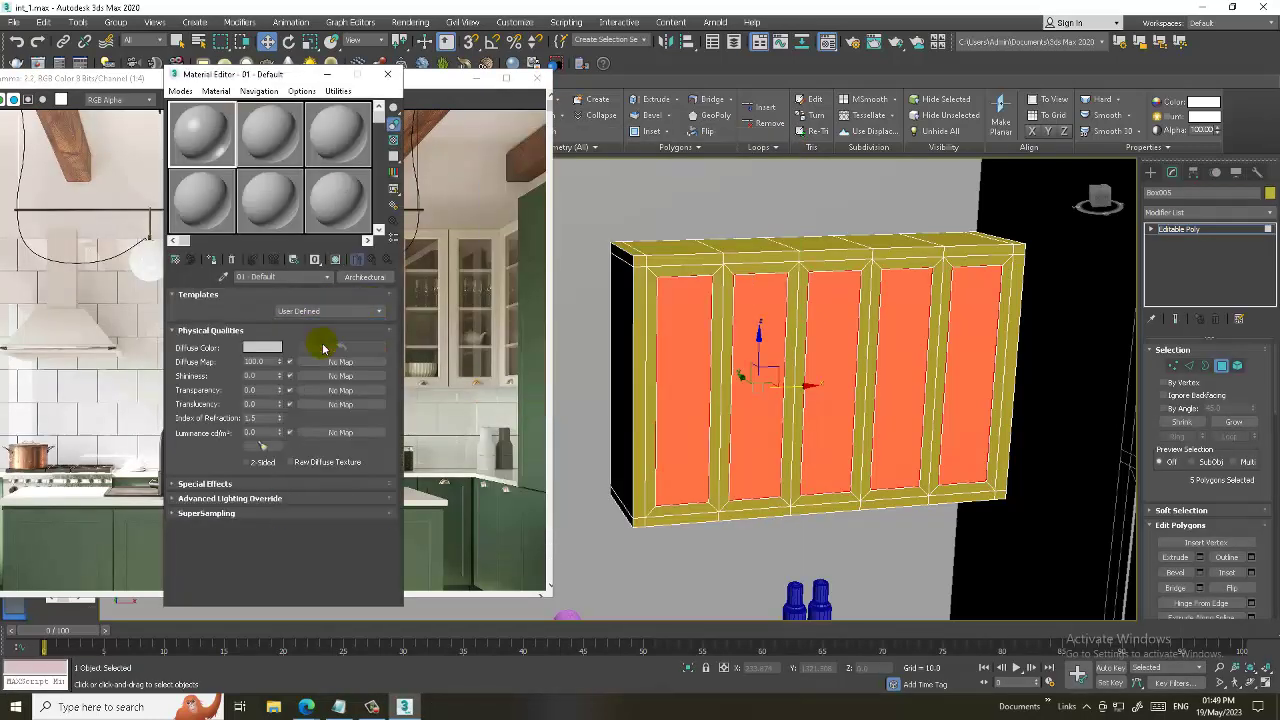
pyautogui.click(213, 259)
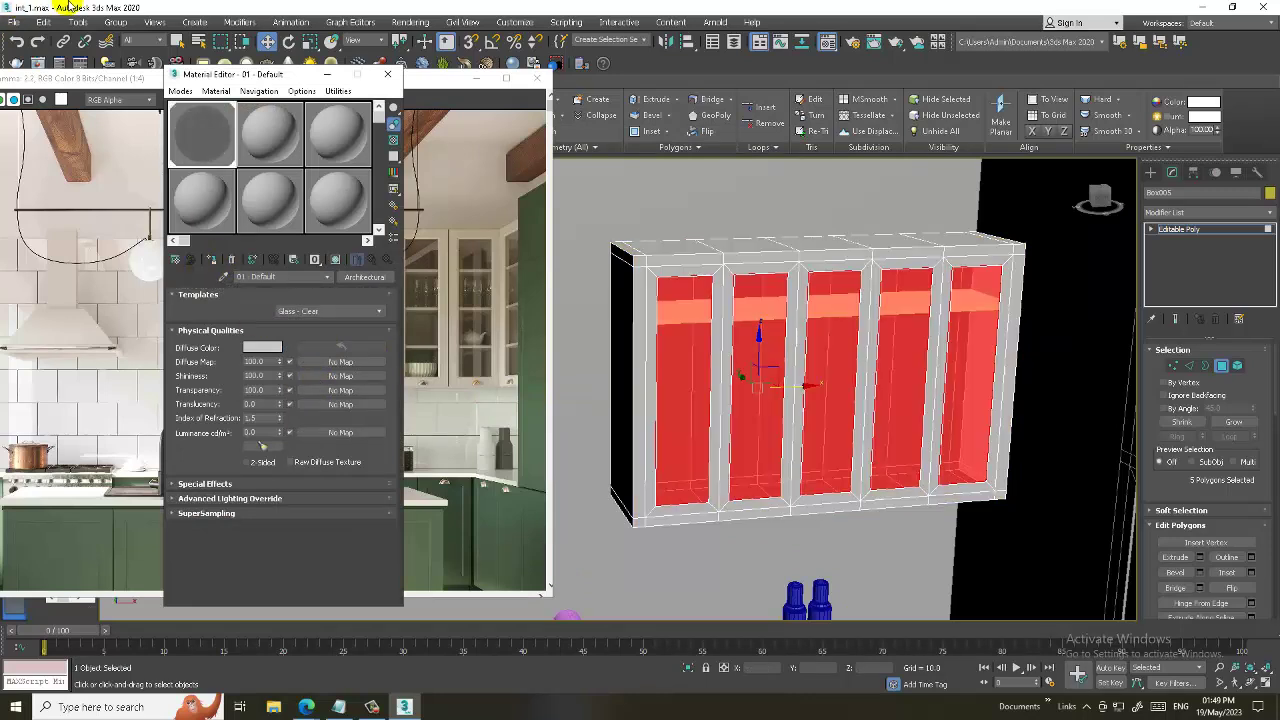
pyautogui.click(15, 22)
pyautogui.click(57, 133)
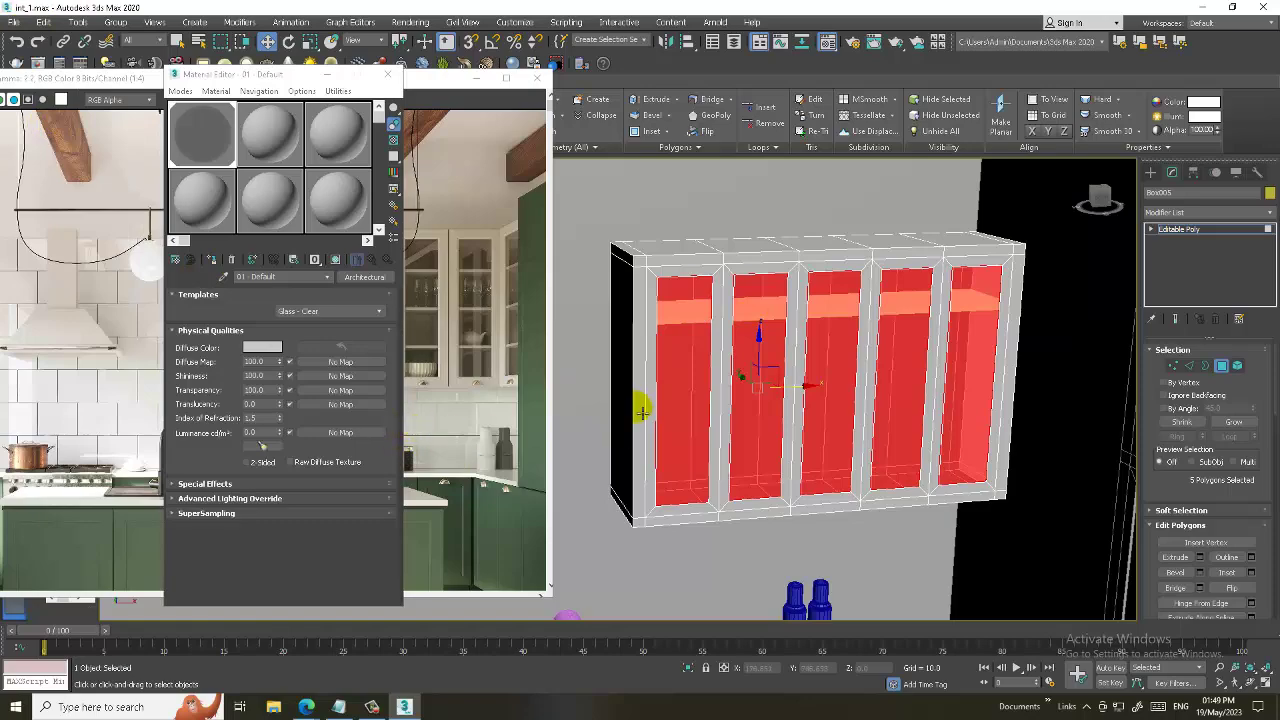
pyautogui.click(1178, 230)
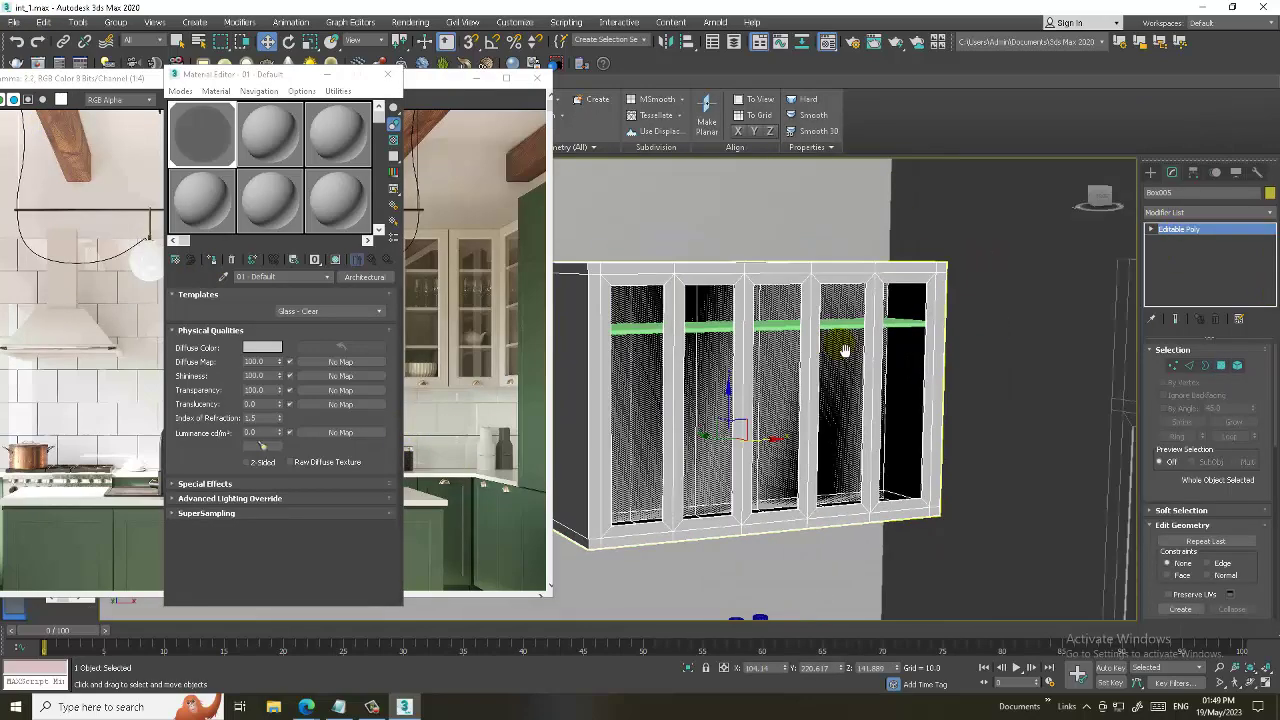
# - Move the green shelf's end vertices so it fits inside the glass cabinet
pyautogui.keyDown('alt'); pyautogui.moveTo(760, 380); pyautogui.dragTo(767, 352, button='middle'); pyautogui.keyUp('alt')
pyautogui.scroll(3, 767, 352)
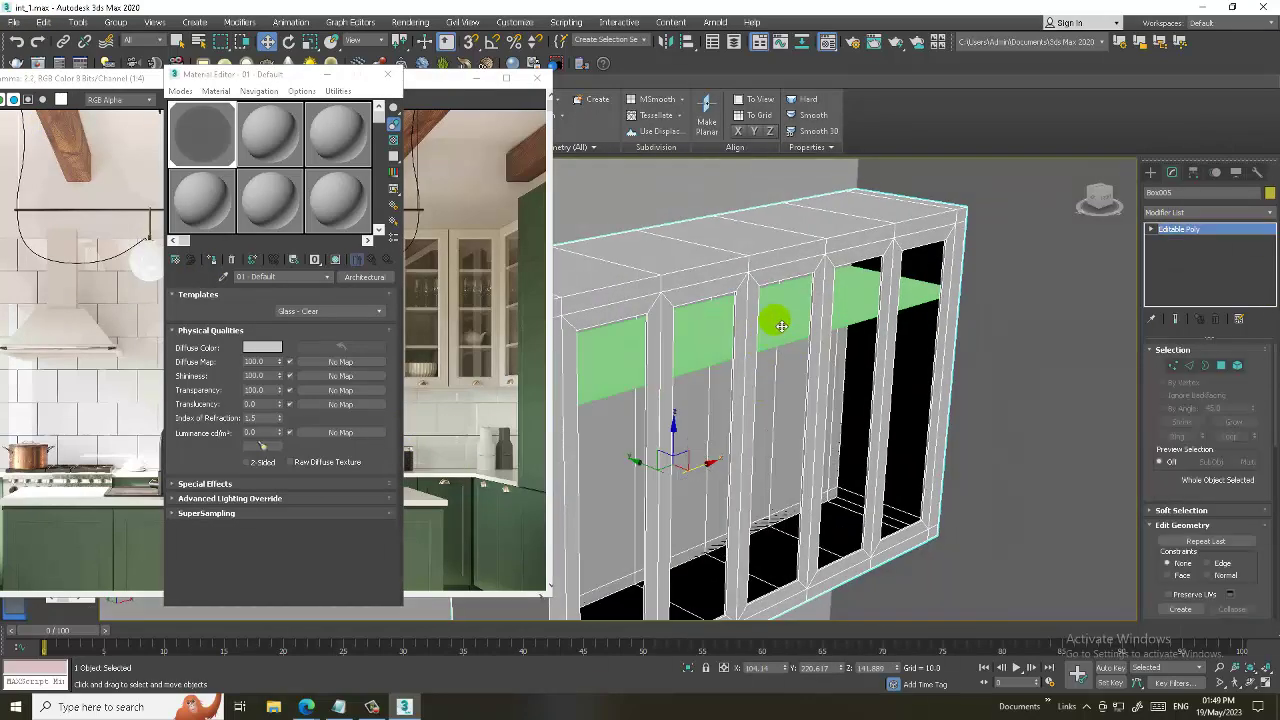
pyautogui.click(781, 325)
pyautogui.moveTo(781, 325)
pyautogui.keyDown('alt'); pyautogui.mouseDown(button='middle')
pyautogui.moveTo(806, 352)
pyautogui.moveTo(811, 343)
pyautogui.mouseUp(button='middle'); pyautogui.keyUp('alt')
pyautogui.press('F3')
pyautogui.press('1')
pyautogui.moveTo(762, 226); pyautogui.dragTo(872, 488)
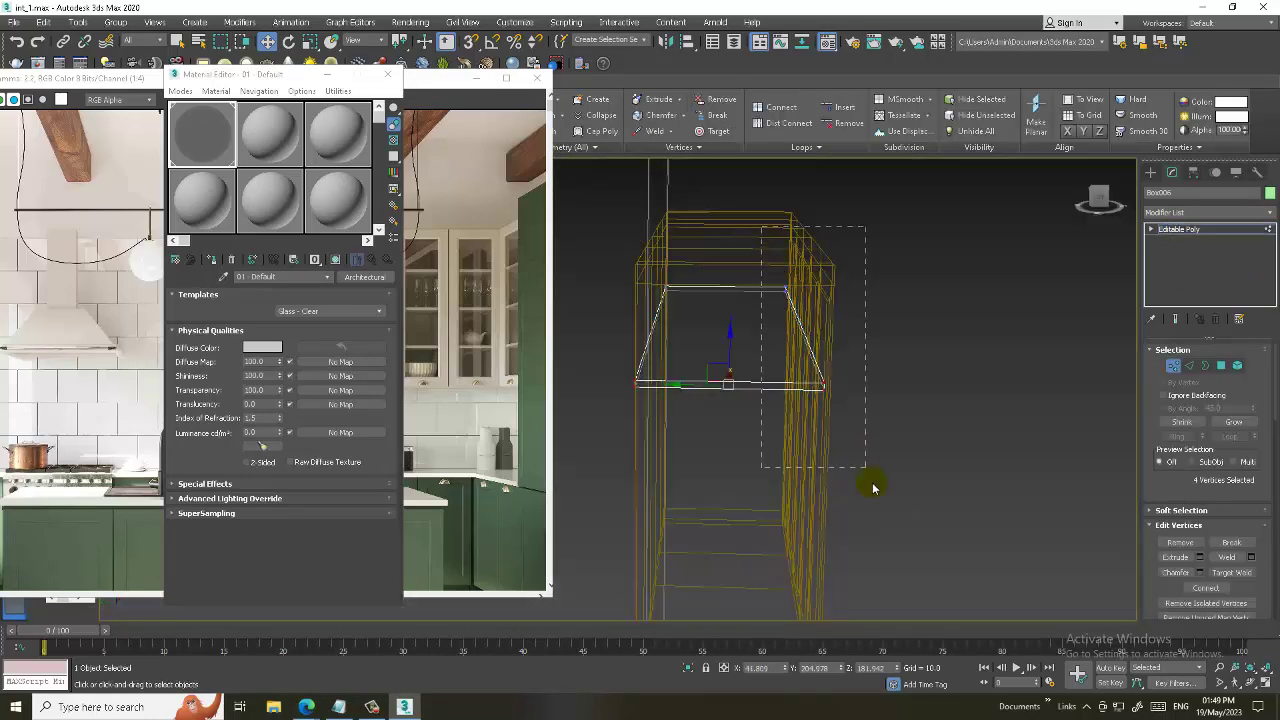
pyautogui.keyDown('alt'); pyautogui.moveTo(872, 488); pyautogui.dragTo(825, 389, button='middle'); pyautogui.keyUp('alt')
pyautogui.moveTo(772, 334); pyautogui.dragTo(765, 330)
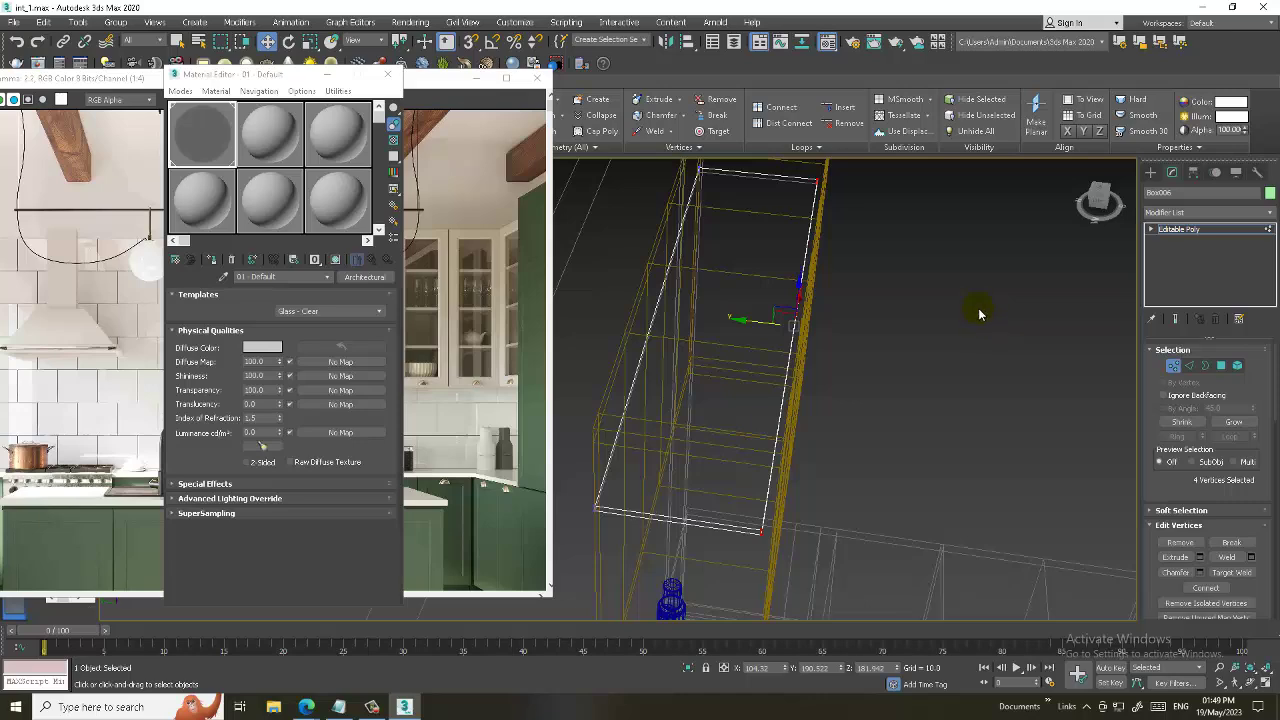
pyautogui.click(1211, 230)
pyautogui.press('F3')
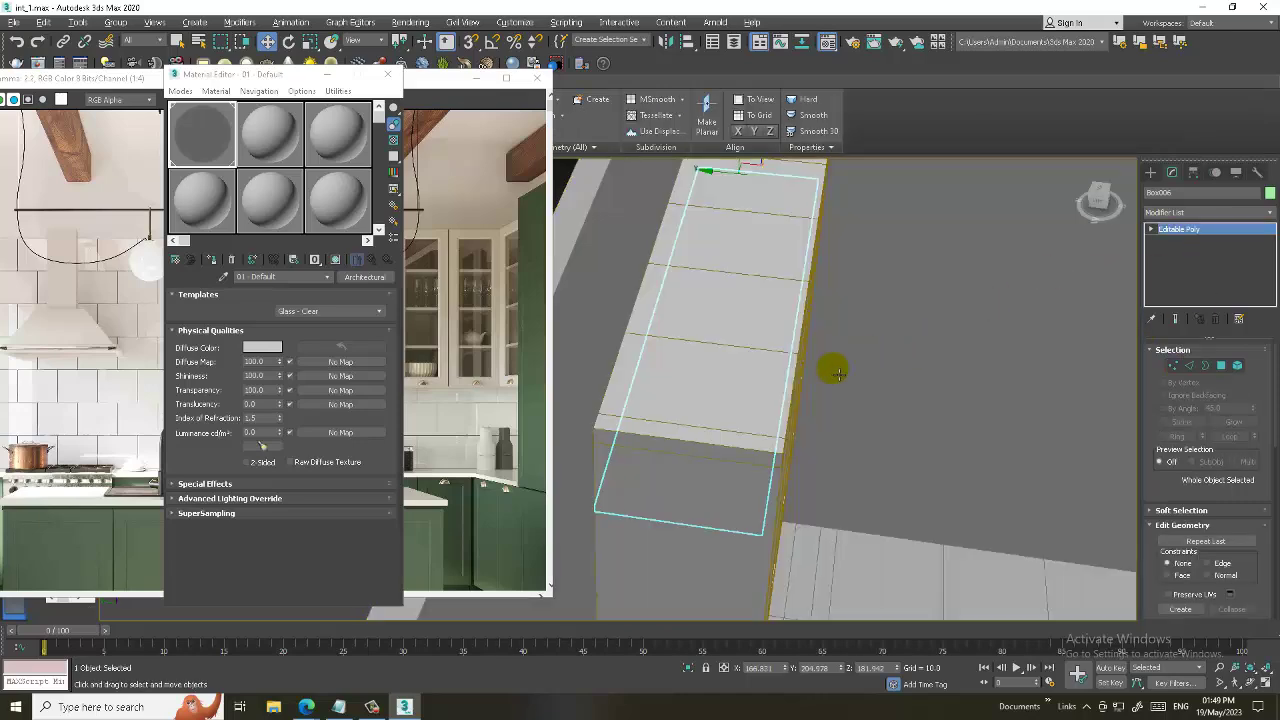
# - Shift-drag the shelf downward to create copies Box007 and Box008
pyautogui.moveTo(829, 366)
pyautogui.keyDown('alt'); pyautogui.mouseDown(button='middle')
pyautogui.moveTo(830, 323)
pyautogui.moveTo(1045, 250)
pyautogui.mouseUp(button='middle'); pyautogui.keyUp('alt')
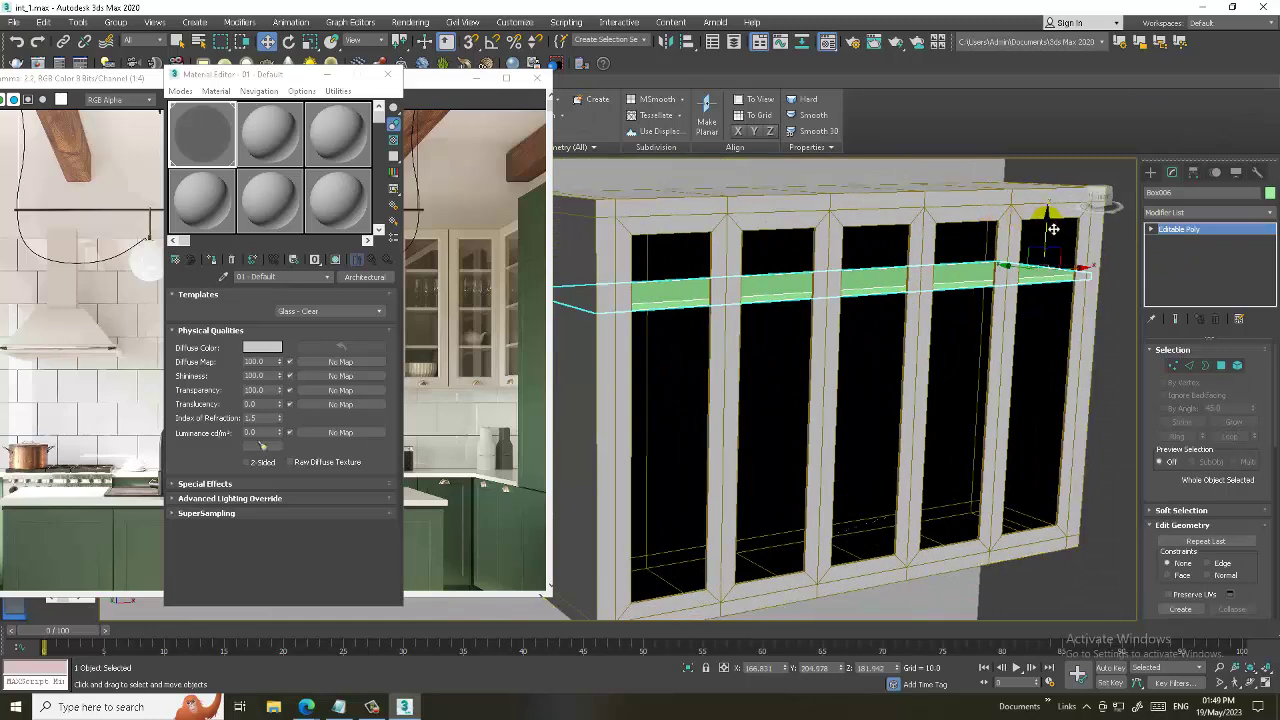
pyautogui.keyDown('alt'); pyautogui.moveTo(1023, 303); pyautogui.dragTo(1006, 289, button='middle'); pyautogui.keyUp('alt')
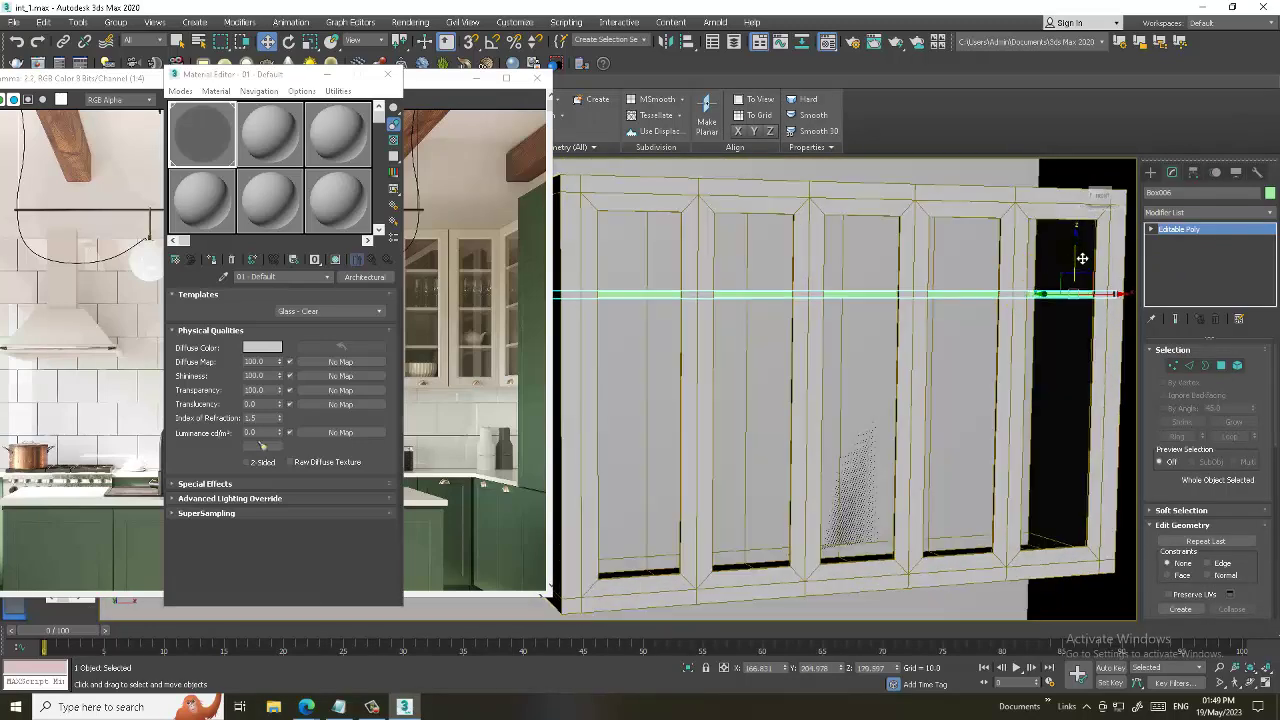
pyautogui.moveTo(1080, 291)
pyautogui.keyDown('shift'); pyautogui.mouseDown()
pyautogui.moveTo(1097, 355)
pyautogui.moveTo(1099, 344)
pyautogui.mouseUp(); pyautogui.keyUp('shift')
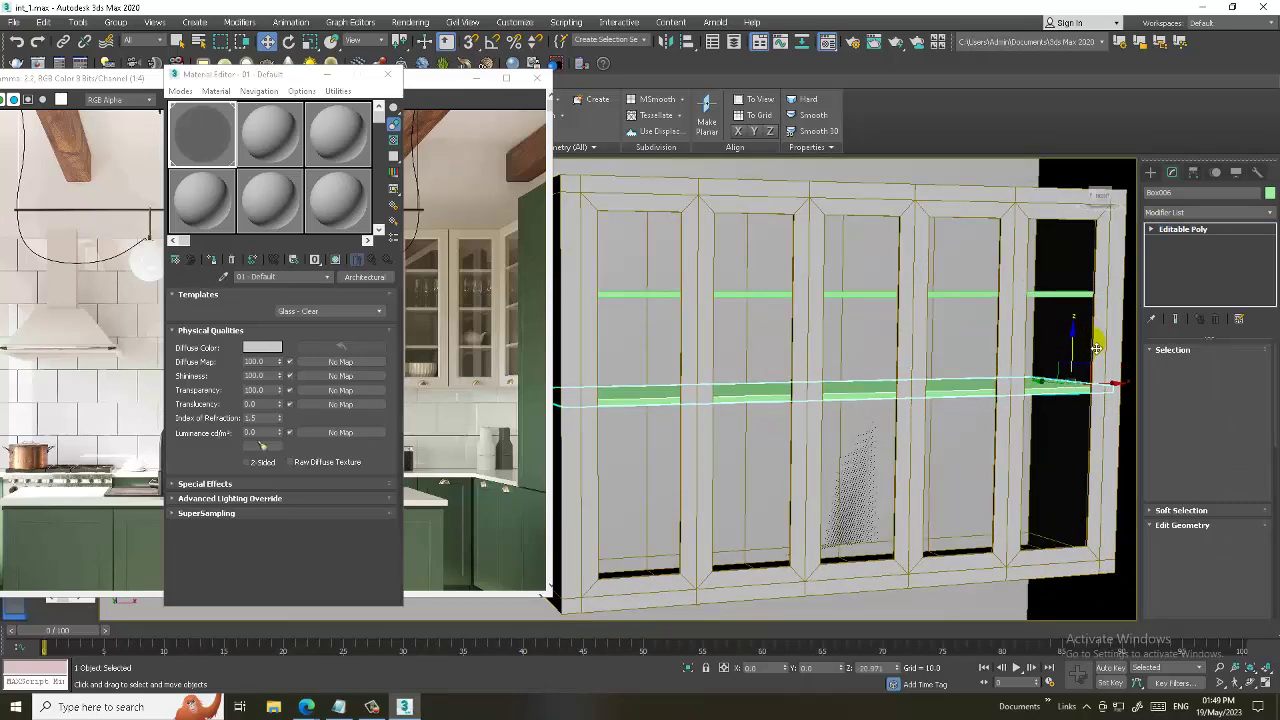
pyautogui.click(641, 409)
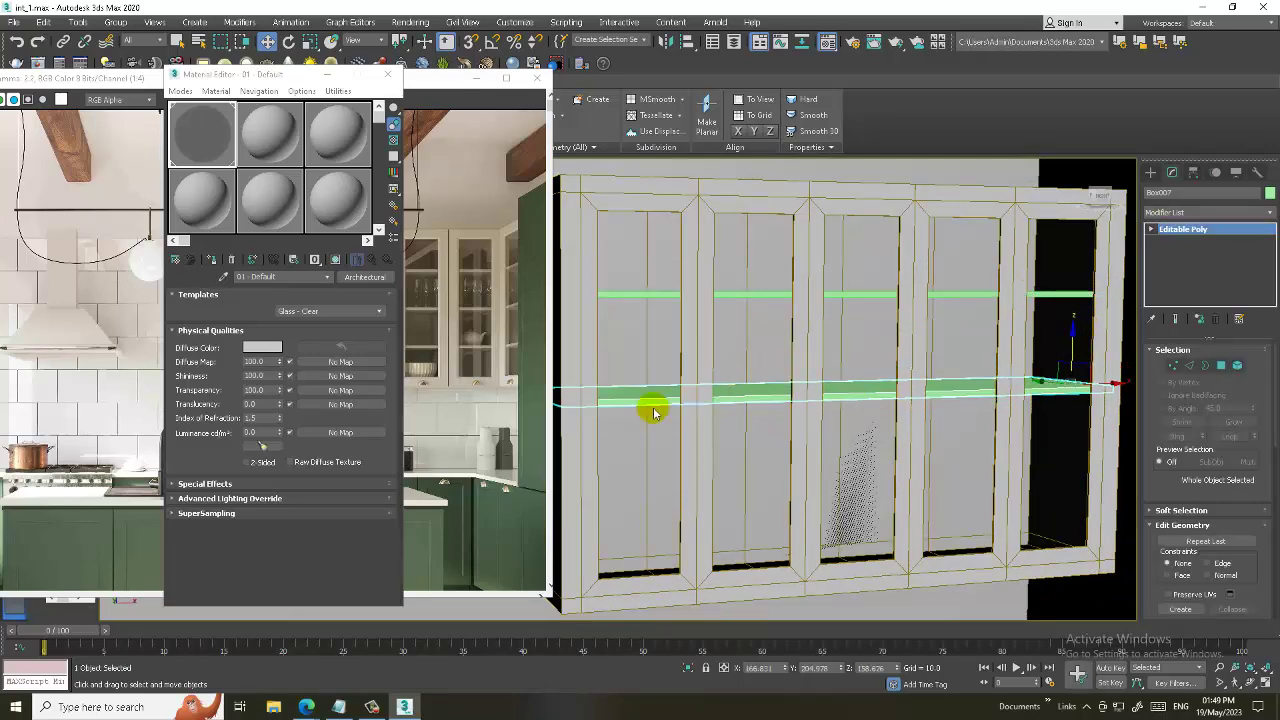
pyautogui.moveTo(657, 408)
pyautogui.keyDown('alt'); pyautogui.mouseDown(button='middle')
pyautogui.moveTo(823, 408)
pyautogui.moveTo(826, 440)
pyautogui.mouseUp(button='middle'); pyautogui.keyUp('alt')
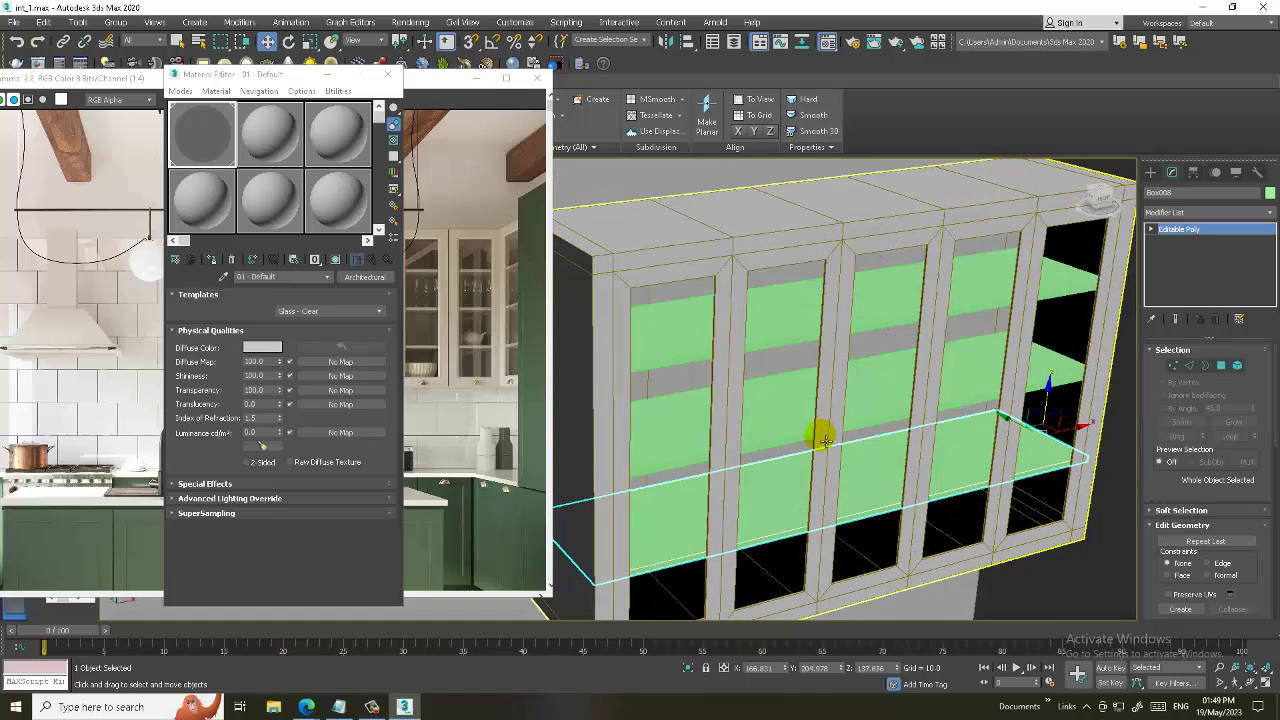
pyautogui.scroll(3, 934, 334)
pyautogui.moveTo(920, 320); pyautogui.dragTo(918, 386, button='middle')
# - Clone half-sphere Sphere006 up to sit under the glass cabinet
pyautogui.scroll(-5, 912, 380)
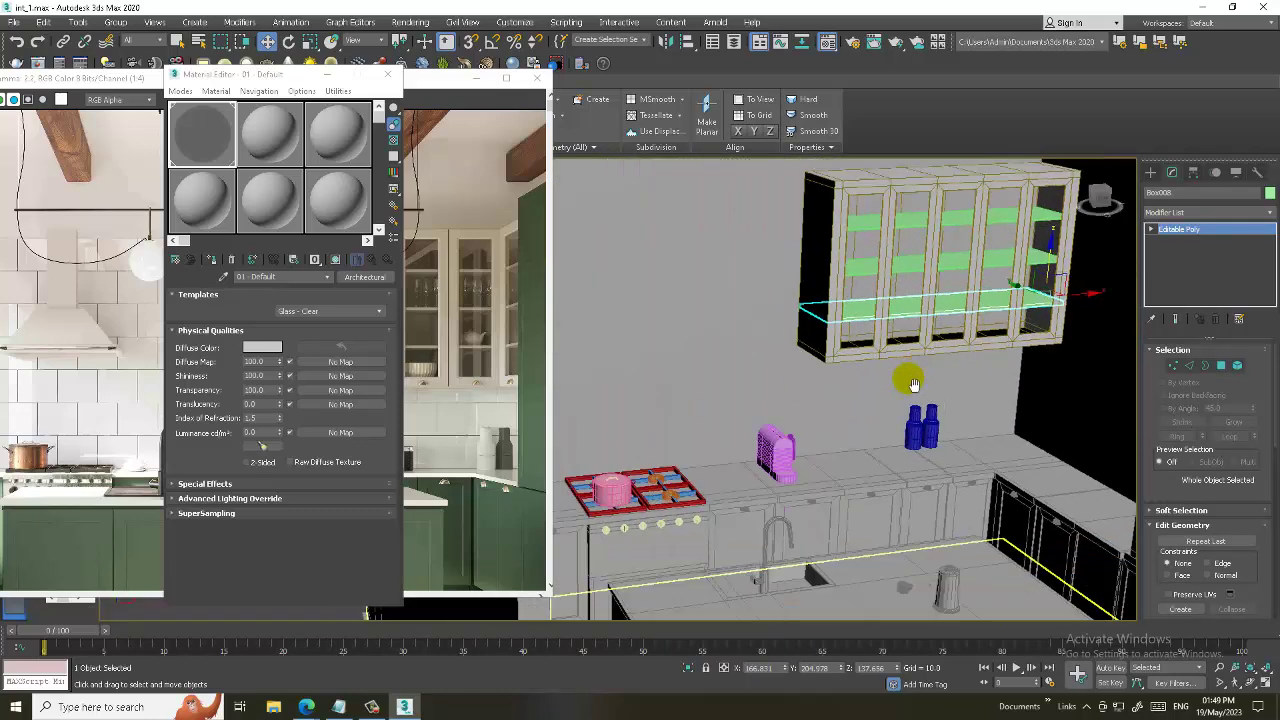
pyautogui.scroll(8, 957, 414)
pyautogui.click(963, 490)
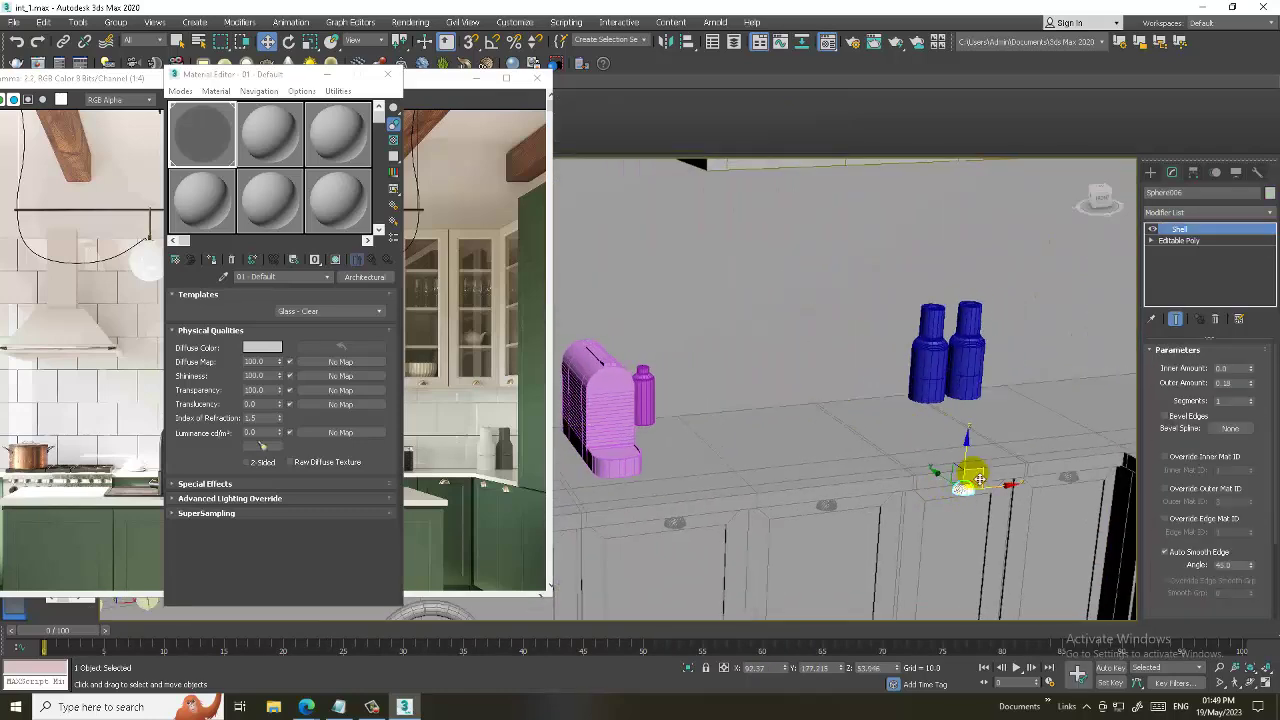
pyautogui.scroll(-3, 971, 463)
pyautogui.click(924, 342)
pyautogui.keyDown('shift'); pyautogui.moveTo(924, 342); pyautogui.dragTo(935, 300); pyautogui.keyUp('shift')
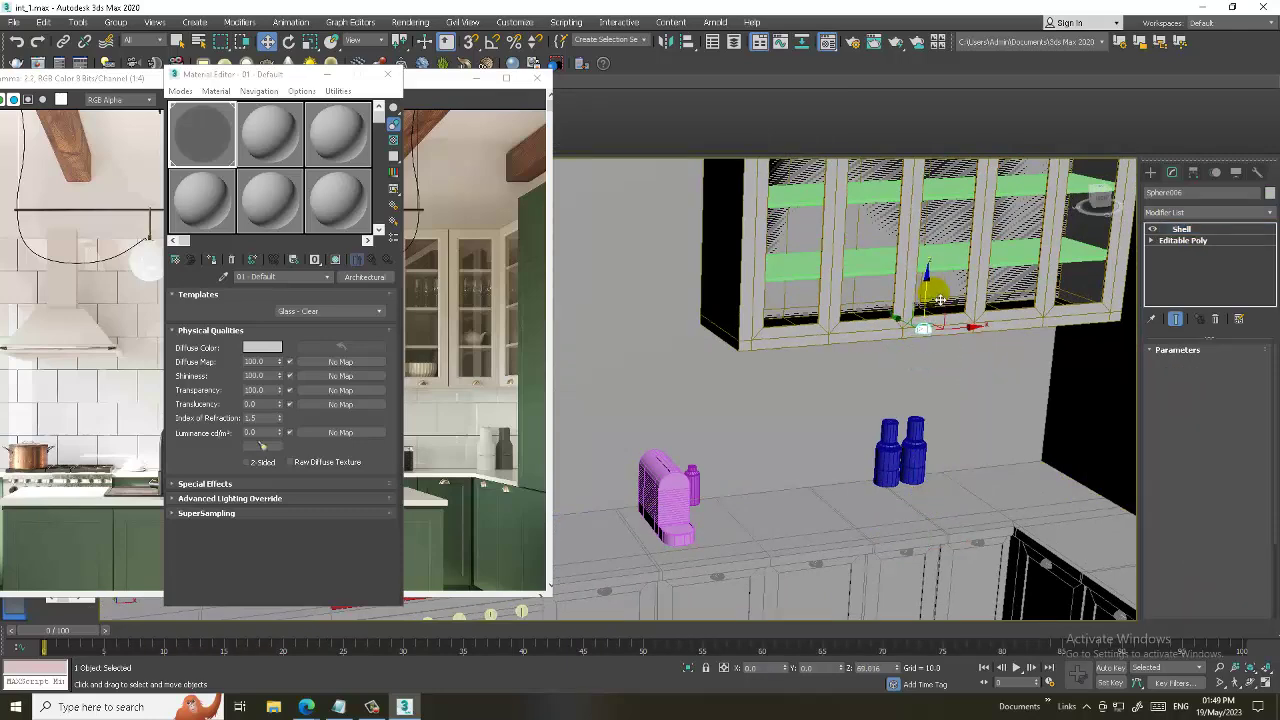
pyautogui.click(641, 410)
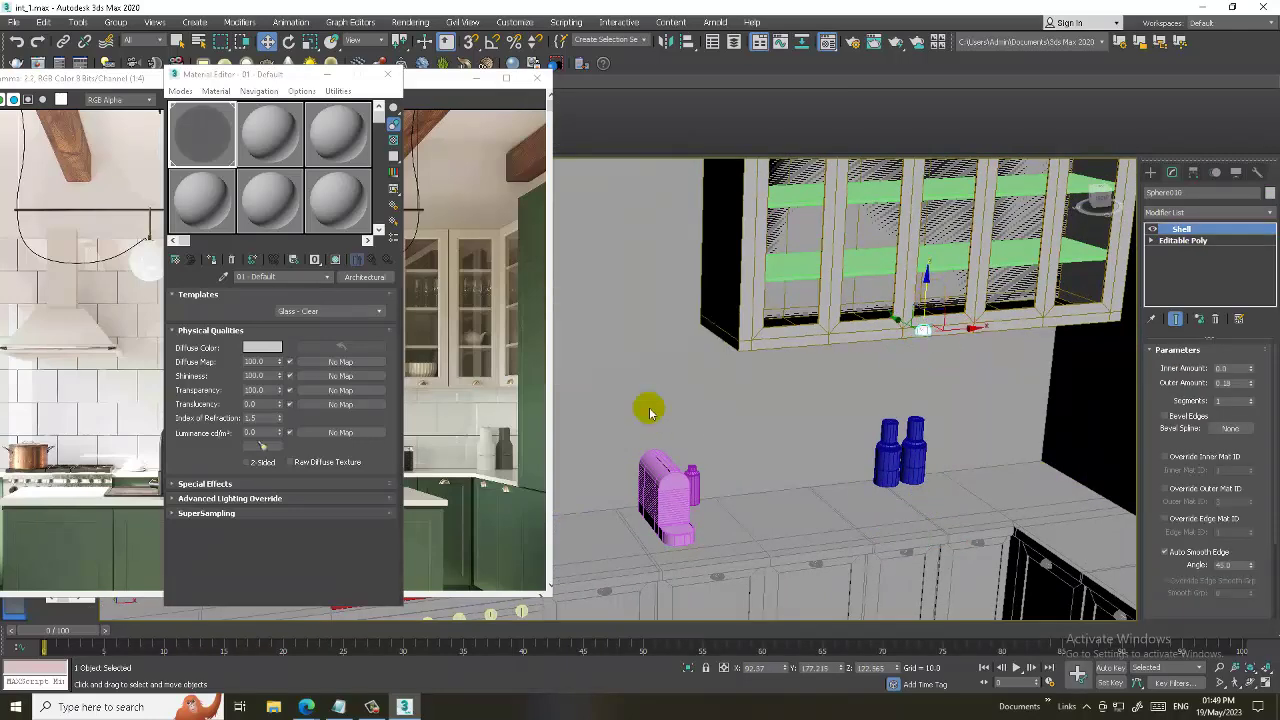
# - Close the Material Editor and orbit to view the cabinet from below
pyautogui.keyDown('alt'); pyautogui.moveTo(845, 342); pyautogui.dragTo(823, 343, button='middle'); pyautogui.keyUp('alt')
pyautogui.press('m')
pyautogui.scroll(2, 786, 374)
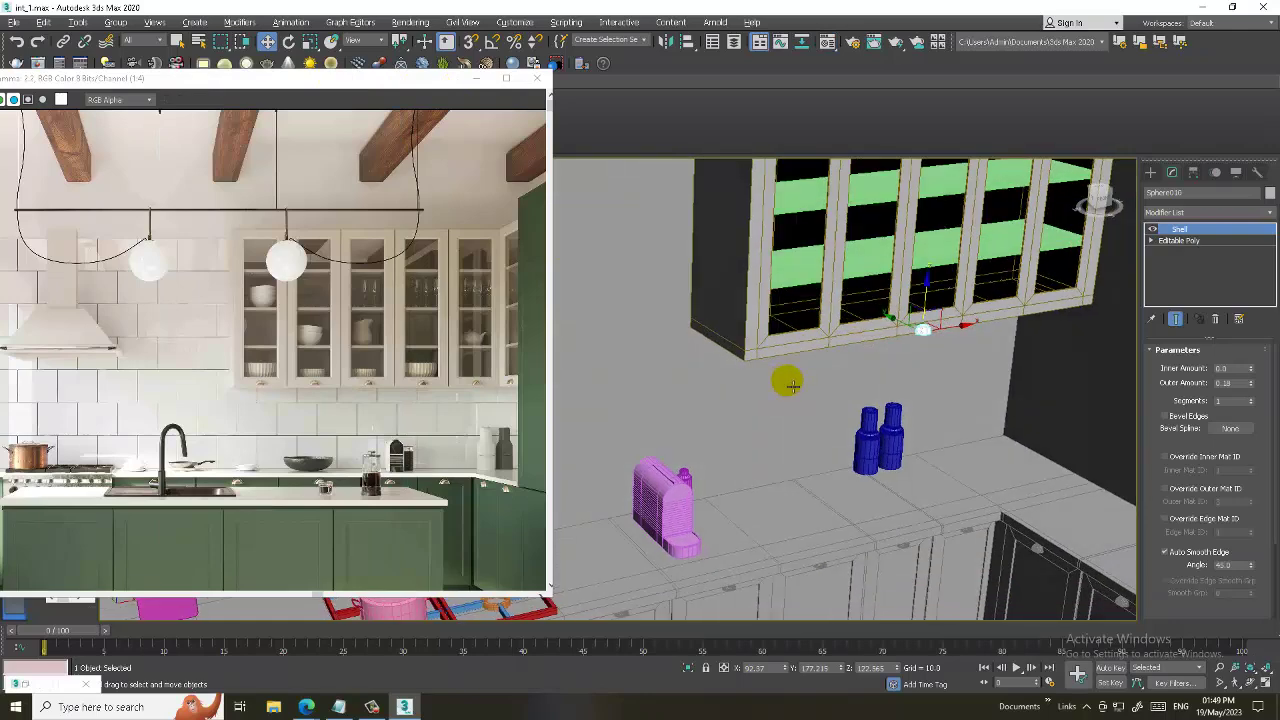
pyautogui.scroll(2, 766, 354)
pyautogui.scroll(2, 800, 340)
pyautogui.scroll(2, 841, 341)
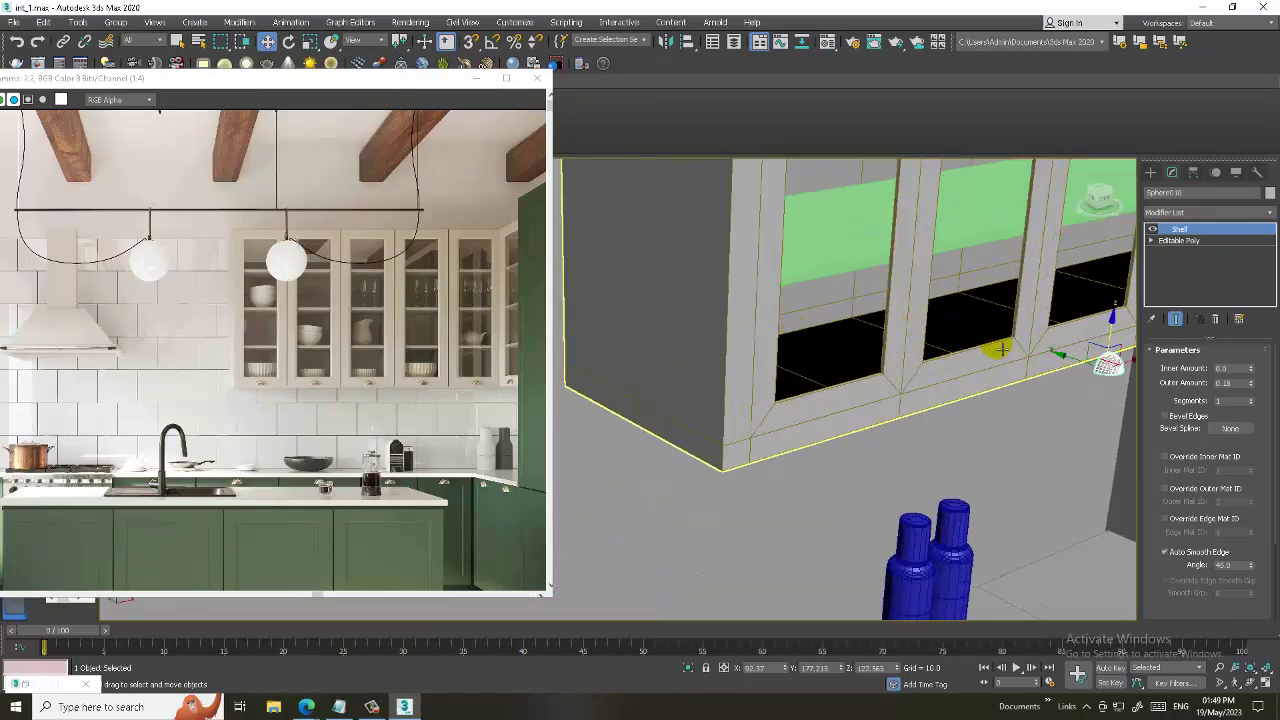
pyautogui.moveTo(974, 349)
pyautogui.keyDown('alt'); pyautogui.mouseDown(button='middle')
pyautogui.moveTo(914, 306)
pyautogui.moveTo(857, 409)
pyautogui.moveTo(868, 302)
pyautogui.moveTo(809, 391)
pyautogui.mouseUp(button='middle'); pyautogui.keyUp('alt')
pyautogui.click(868, 302)
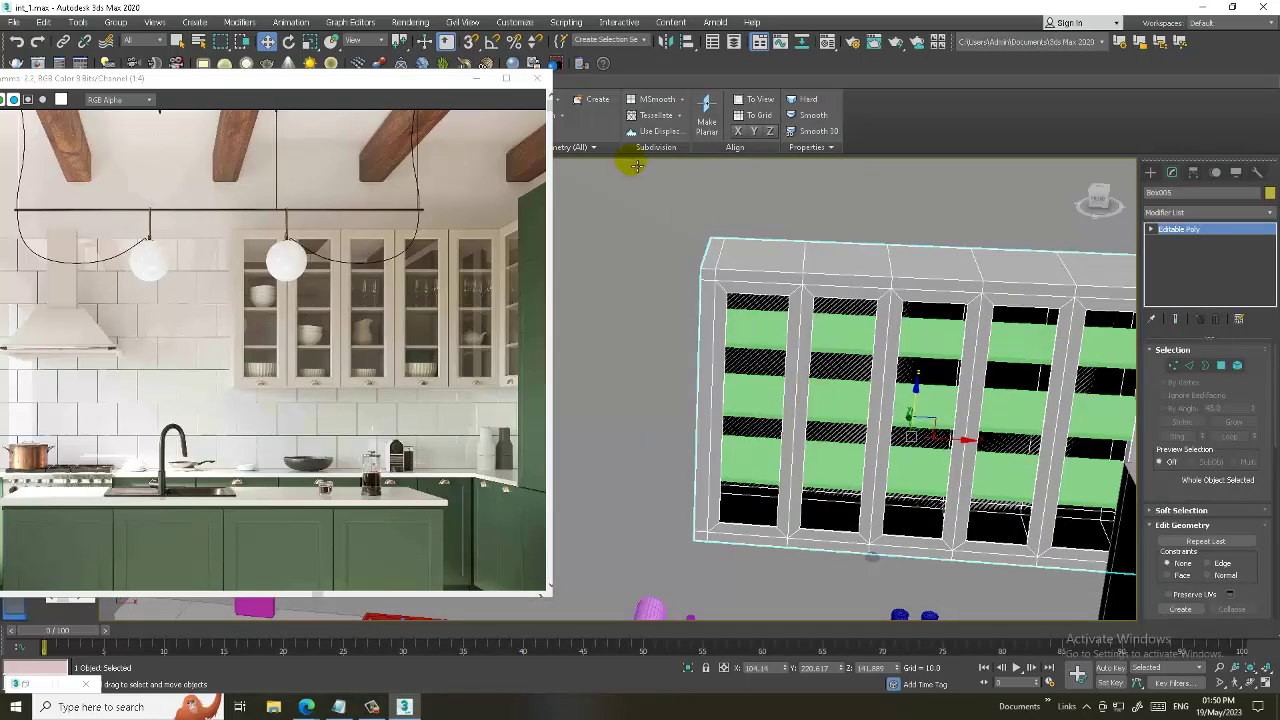
pyautogui.moveTo(357, 82); pyautogui.dragTo(275, 92)
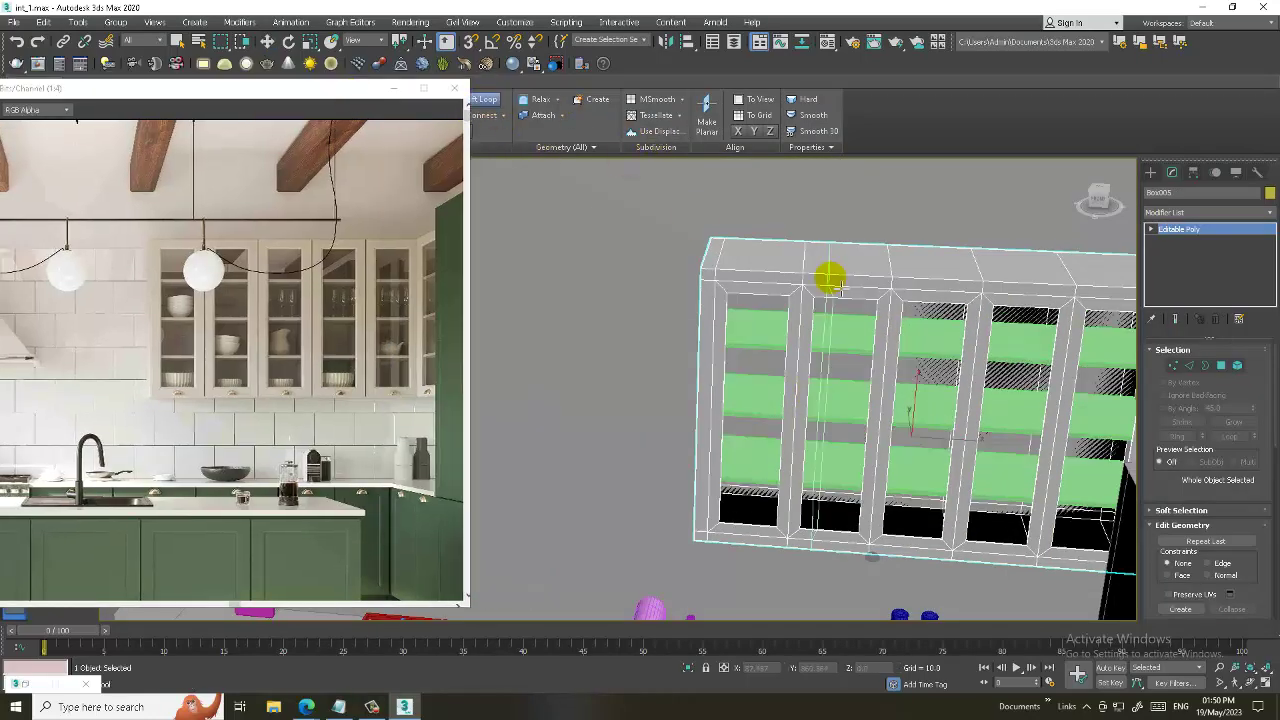
pyautogui.scroll(5, 813, 290)
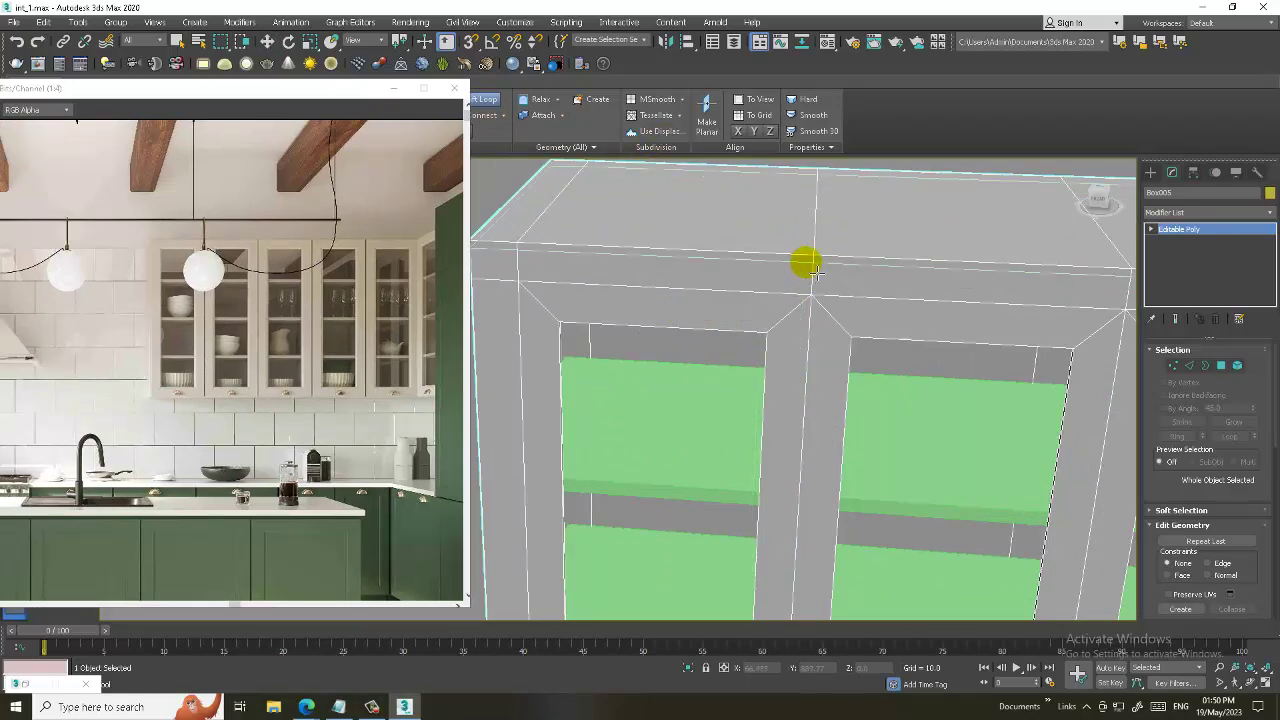
pyautogui.scroll(3, 810, 262)
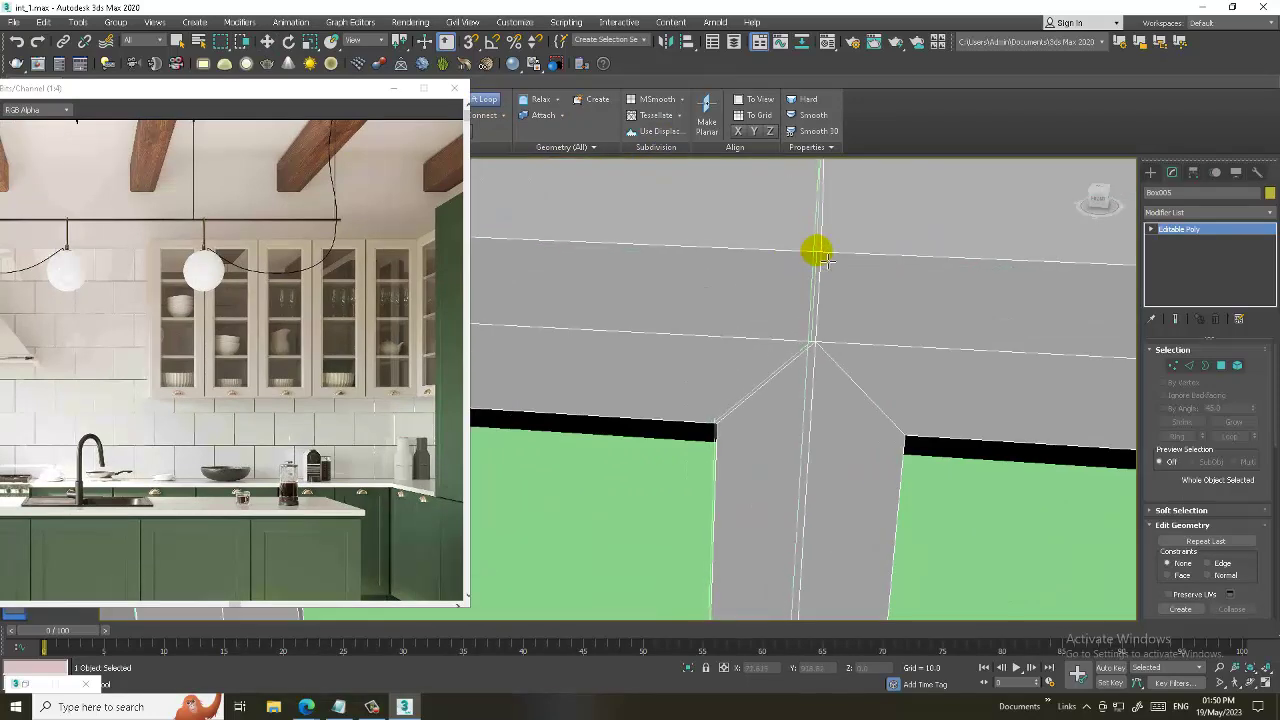
pyautogui.scroll(-4, 826, 259)
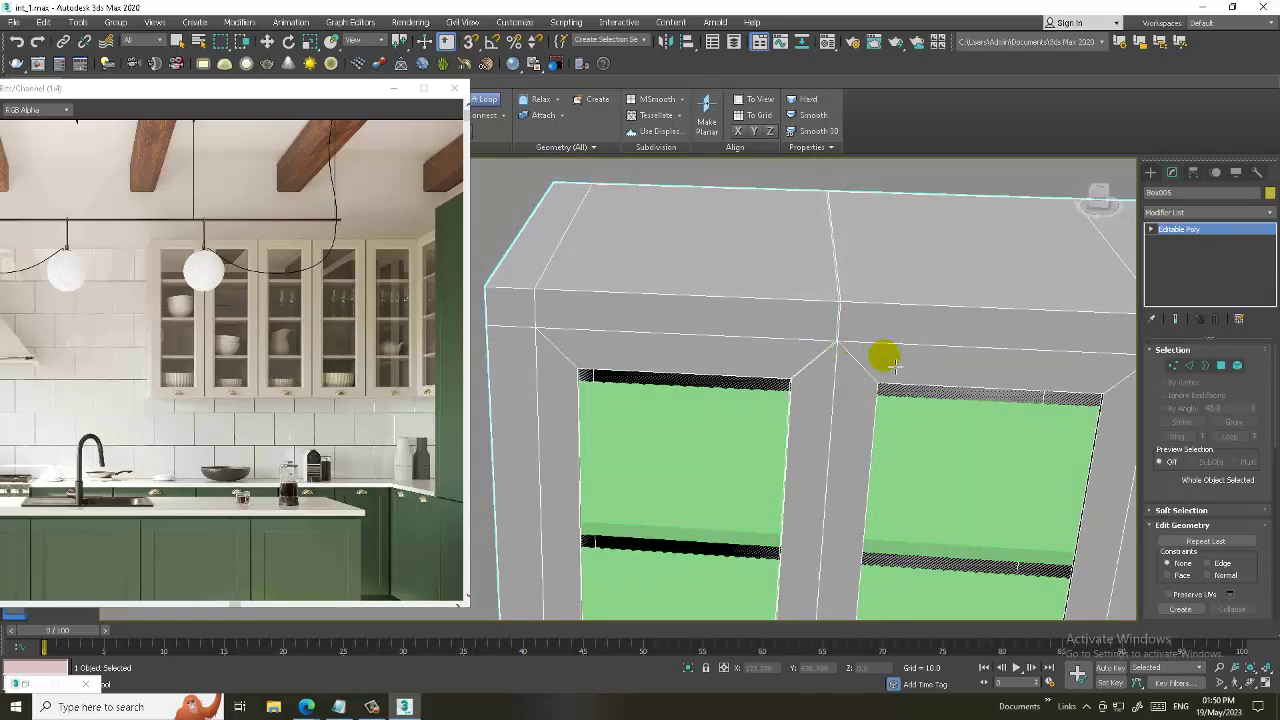
pyautogui.scroll(4, 893, 368)
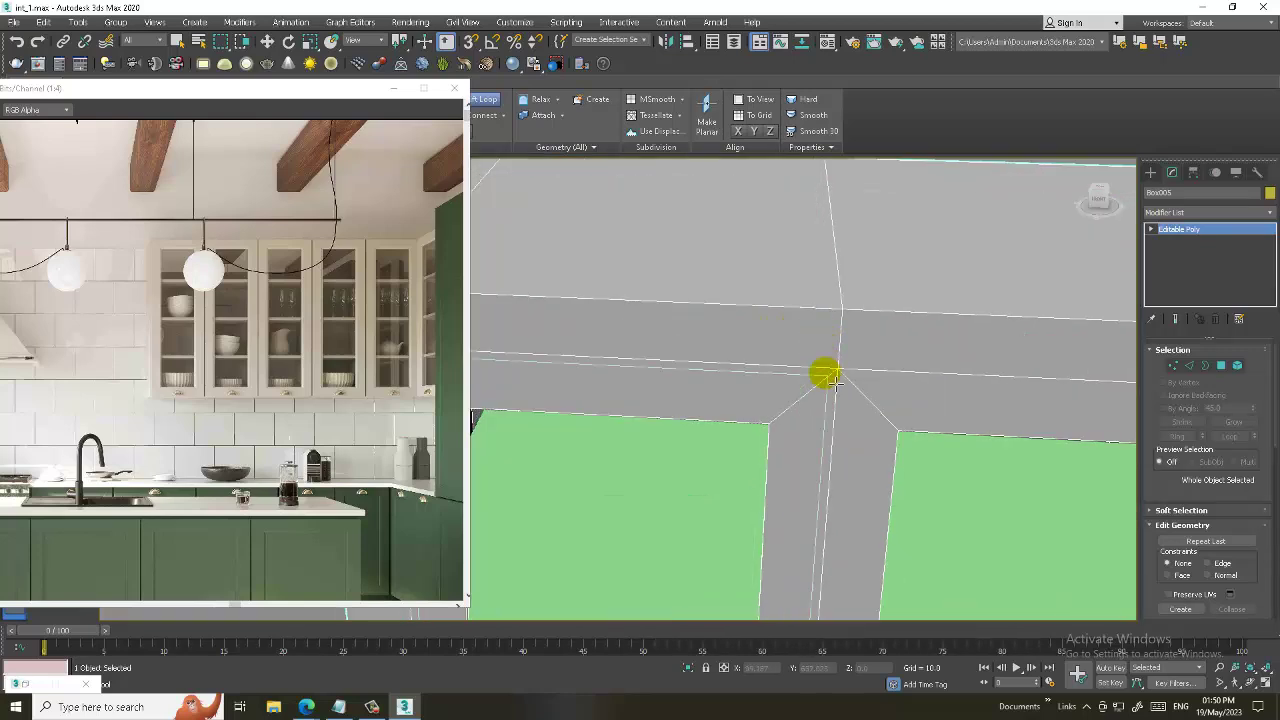
pyautogui.scroll(-5, 826, 373)
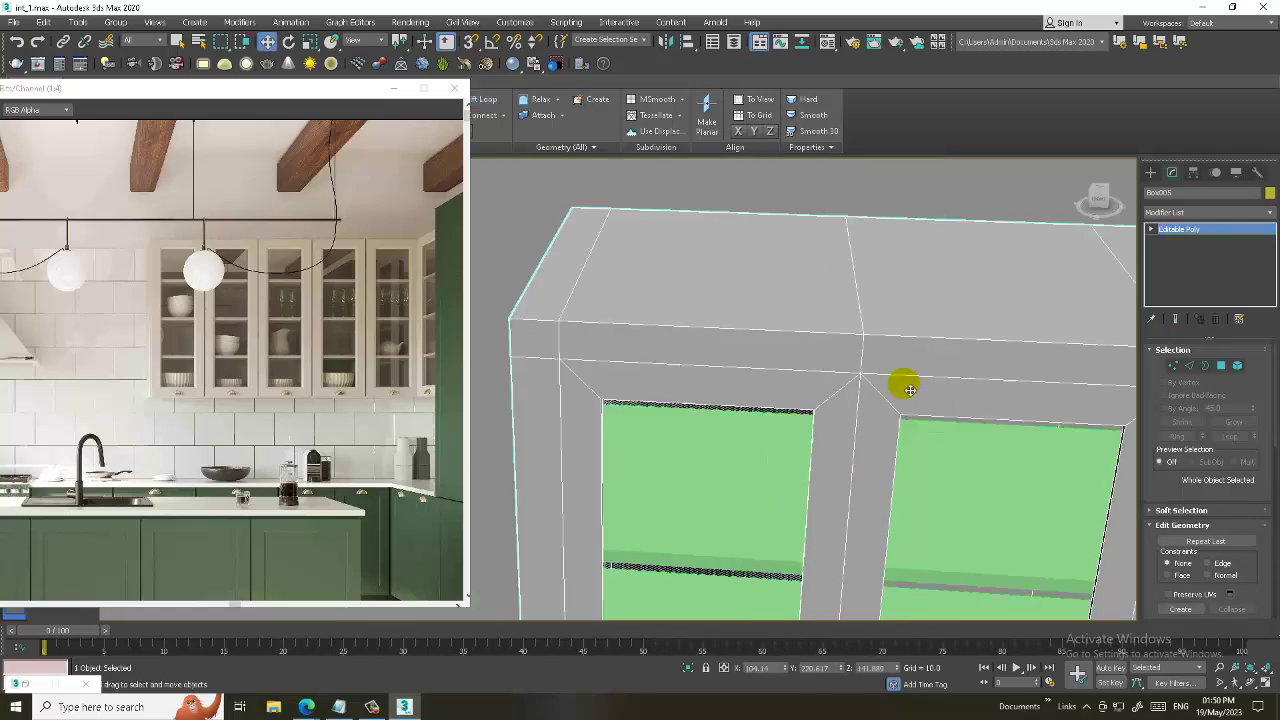
pyautogui.press('w')
pyautogui.moveTo(903, 380)
pyautogui.keyDown('alt'); pyautogui.mouseDown(button='middle')
pyautogui.moveTo(808, 277)
pyautogui.moveTo(838, 372)
pyautogui.moveTo(771, 309)
pyautogui.mouseUp(button='middle'); pyautogui.keyUp('alt')
pyautogui.scroll(2, 783, 286)
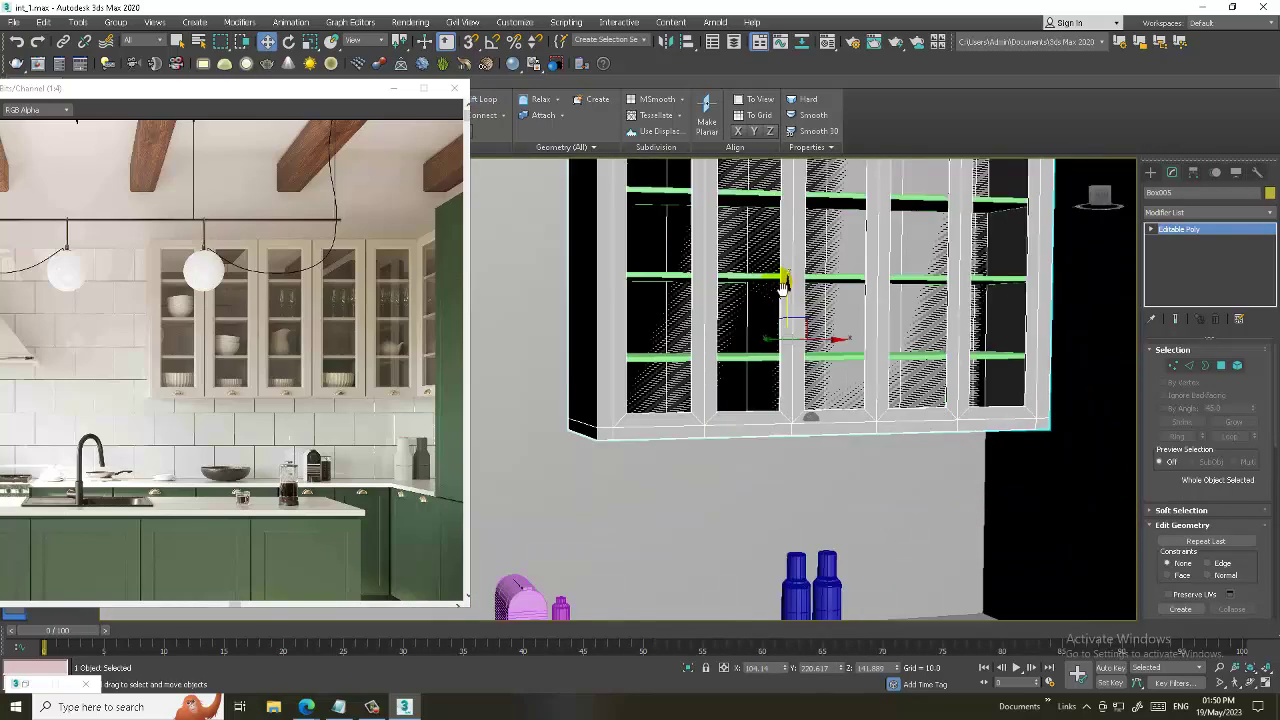
pyautogui.scroll(2, 803, 364)
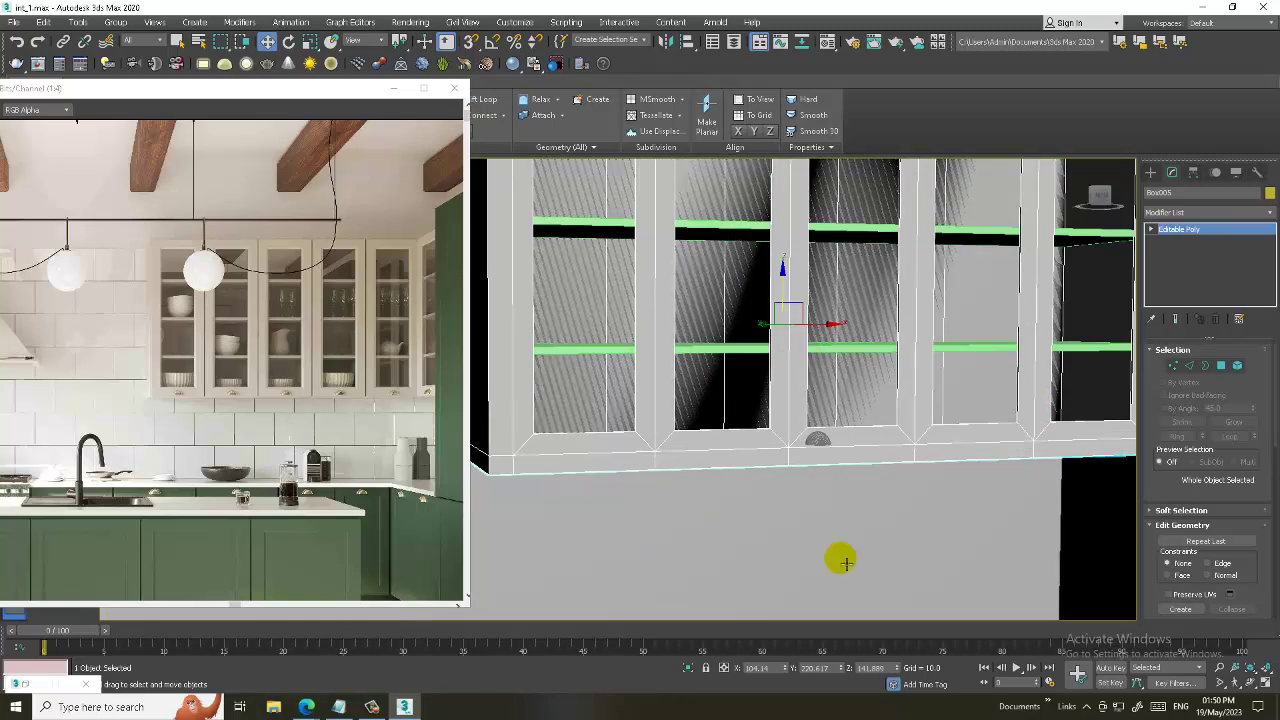
# - Move Sphere010 onto the cabinet's bottom rail and slide it to the left end
pyautogui.click(818, 442)
pyautogui.scroll(-2, 818, 442)
pyautogui.keyDown('alt'); pyautogui.moveTo(818, 442); pyautogui.dragTo(785, 425, button='middle'); pyautogui.keyUp('alt')
pyautogui.scroll(3, 785, 425)
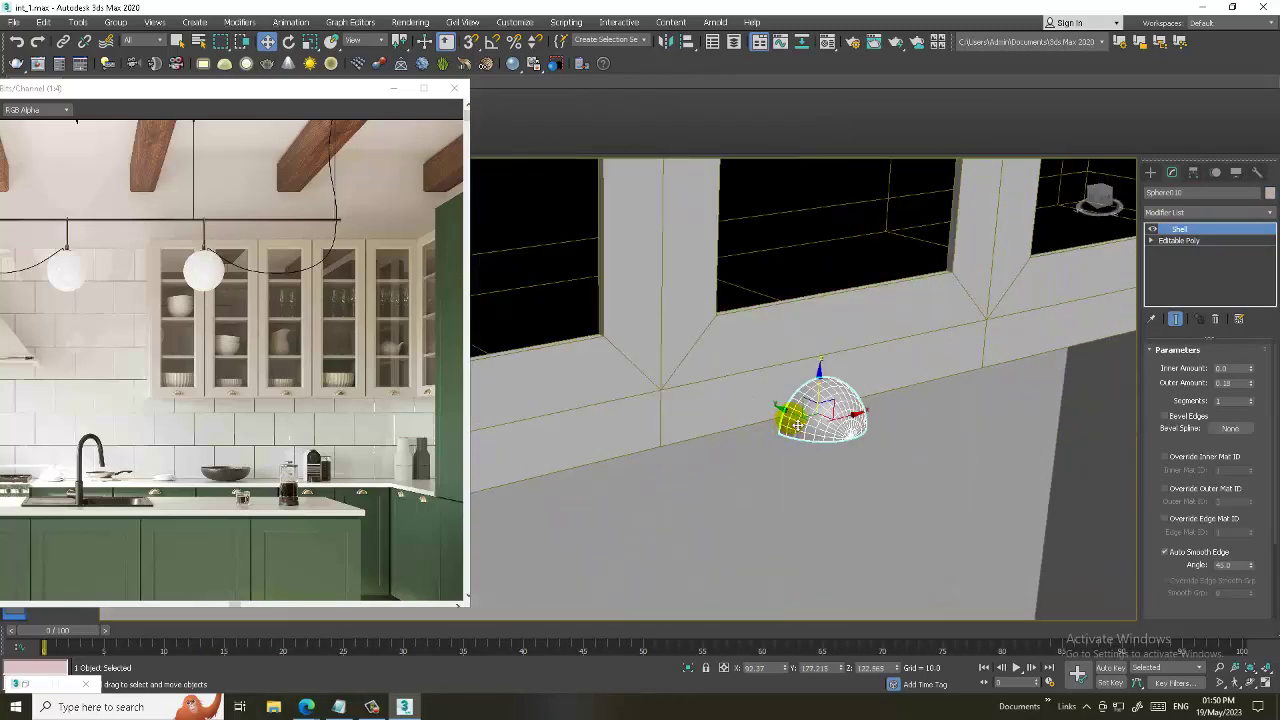
pyautogui.moveTo(785, 425)
pyautogui.mouseDown()
pyautogui.moveTo(634, 371)
pyautogui.moveTo(652, 365)
pyautogui.mouseUp()
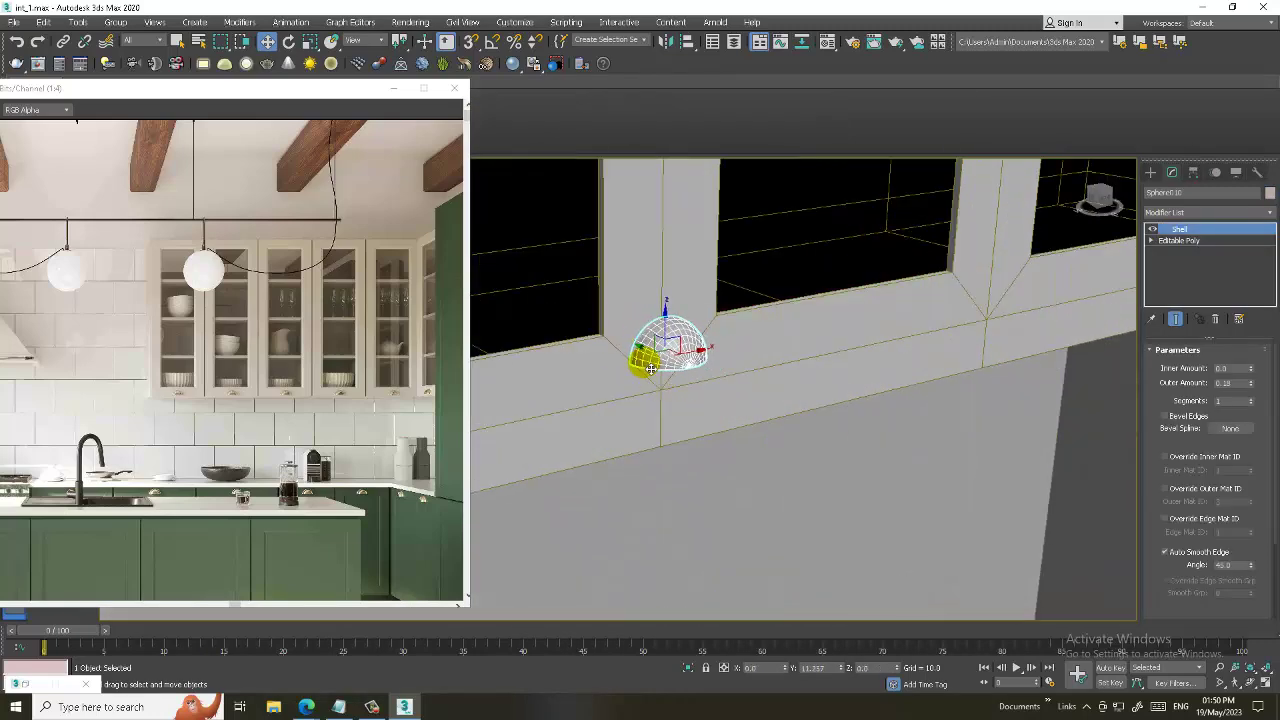
pyautogui.moveTo(652, 365)
pyautogui.keyDown('alt'); pyautogui.mouseDown(button='middle')
pyautogui.moveTo(830, 383)
pyautogui.moveTo(929, 374)
pyautogui.mouseUp(button='middle'); pyautogui.keyUp('alt')
pyautogui.scroll(1, 830, 383)
pyautogui.scroll(-3, 830, 383)
pyautogui.scroll(2, 871, 380)
pyautogui.moveTo(941, 371); pyautogui.dragTo(750, 377)
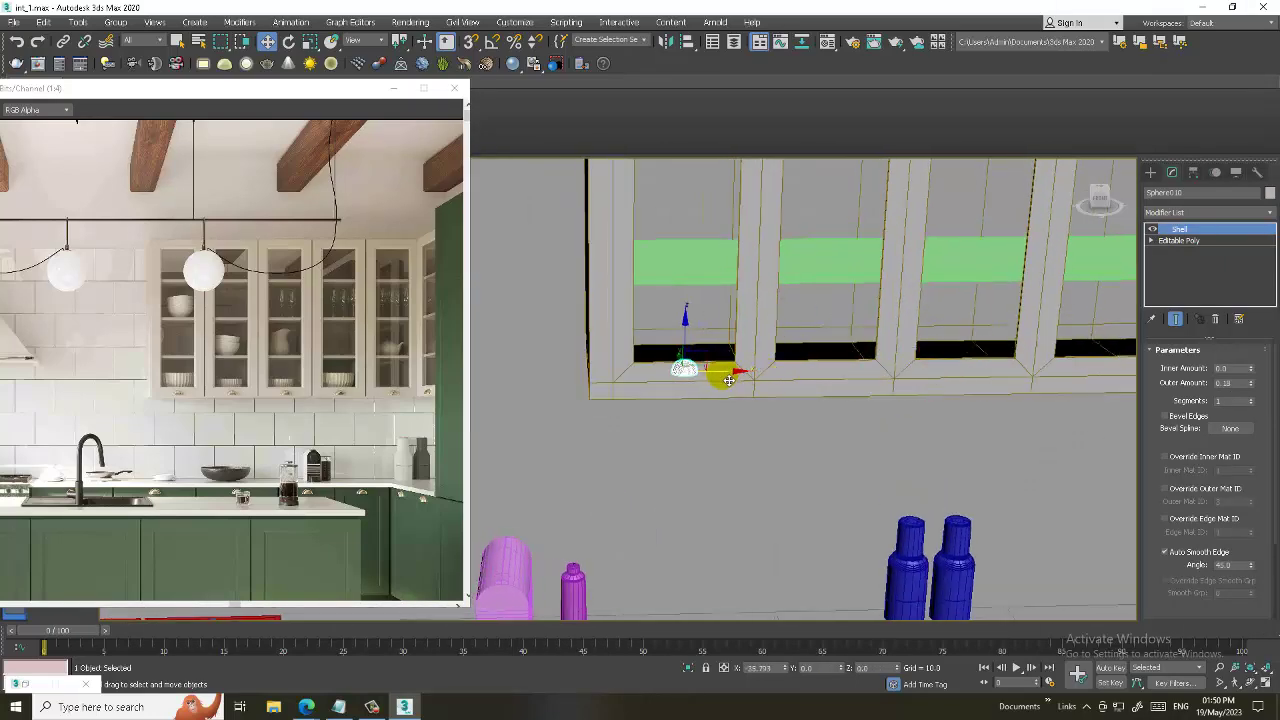
# - Lower the half-sphere down onto the rail surface and check it against the frame
pyautogui.scroll(3, 777, 357)
pyautogui.scroll(-2, 851, 363)
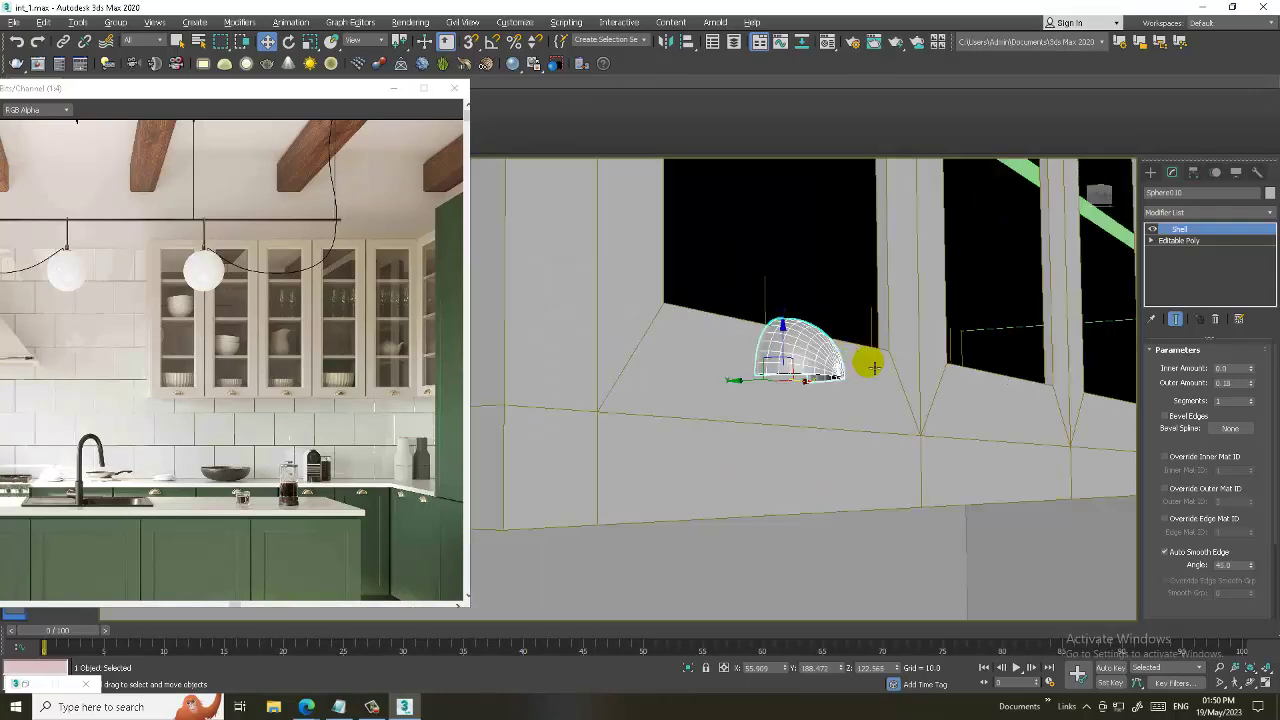
pyautogui.keyDown('alt'); pyautogui.moveTo(851, 363); pyautogui.dragTo(790, 396, button='middle'); pyautogui.keyUp('alt')
pyautogui.press('r')
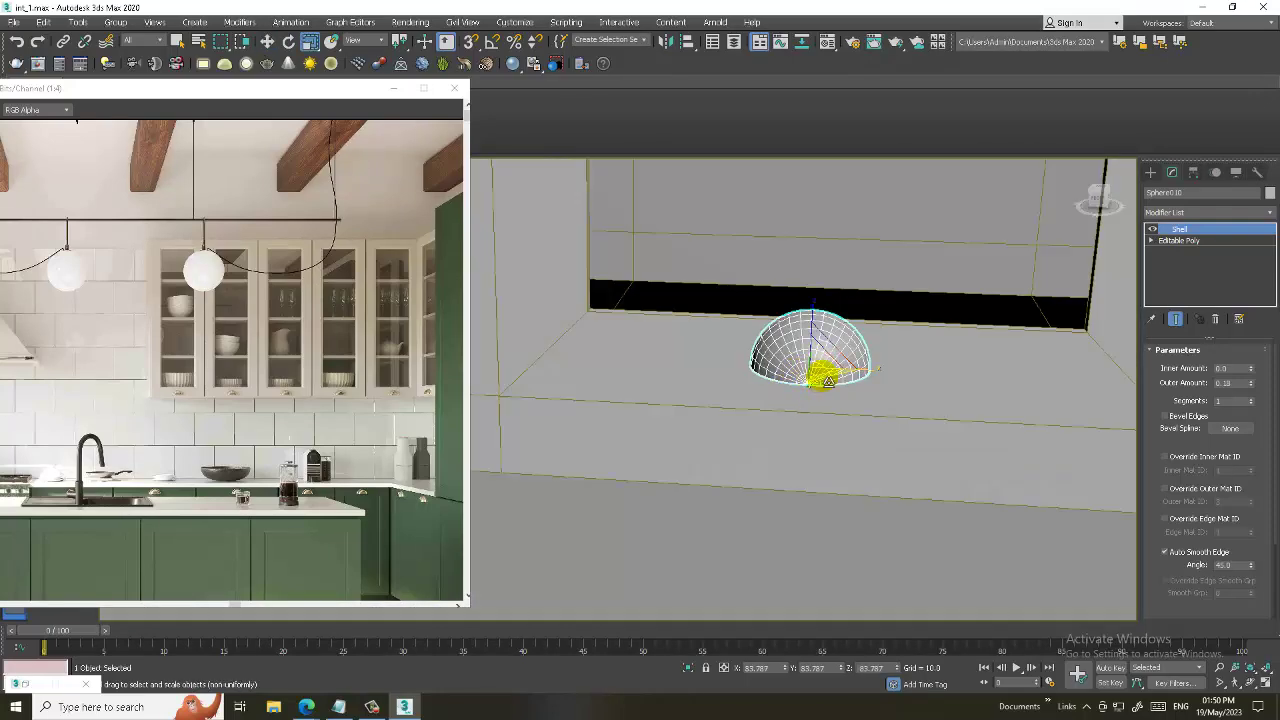
pyautogui.press('w')
pyautogui.moveTo(827, 366)
pyautogui.keyDown('alt'); pyautogui.mouseDown(button='middle')
pyautogui.moveTo(809, 346)
pyautogui.moveTo(798, 365)
pyautogui.mouseUp(button='middle'); pyautogui.keyUp('alt')
pyautogui.moveTo(786, 352); pyautogui.dragTo(798, 409)
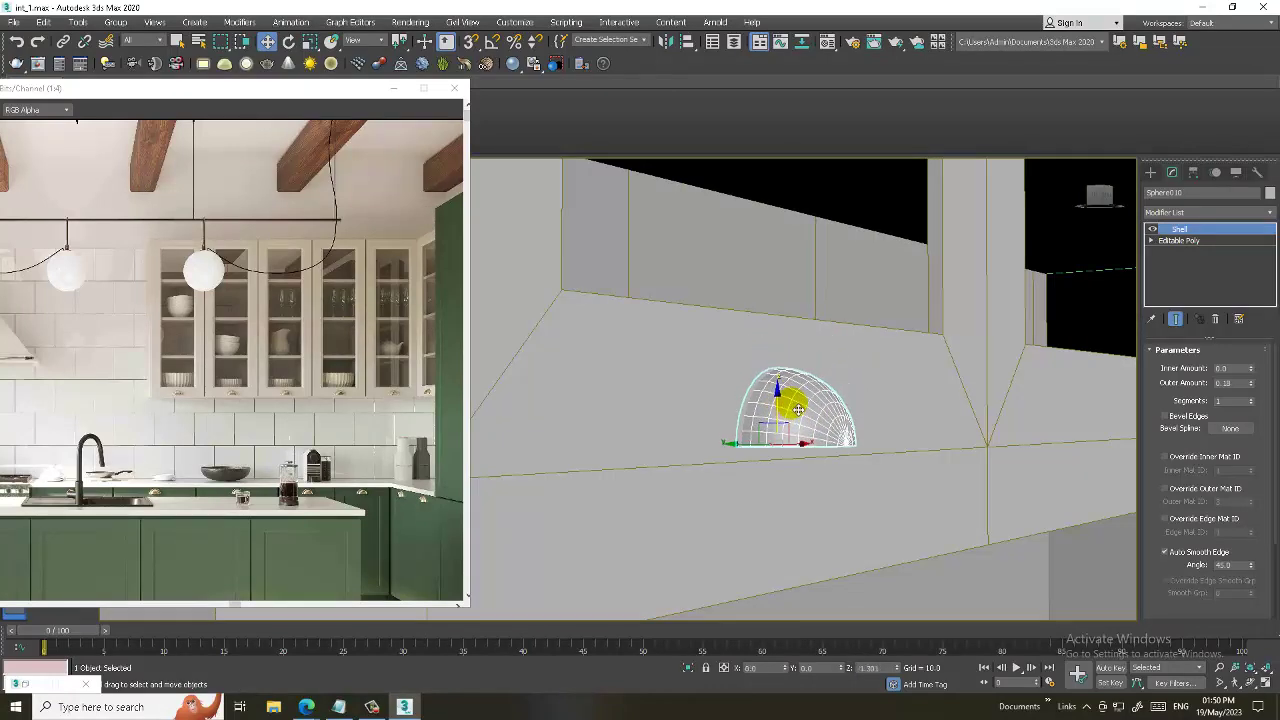
pyautogui.moveTo(808, 408)
pyautogui.keyDown('alt'); pyautogui.mouseDown(button='middle')
pyautogui.moveTo(831, 451)
pyautogui.moveTo(760, 438)
pyautogui.moveTo(671, 391)
pyautogui.mouseUp(button='middle'); pyautogui.keyUp('alt')
pyautogui.scroll(3, 689, 417)
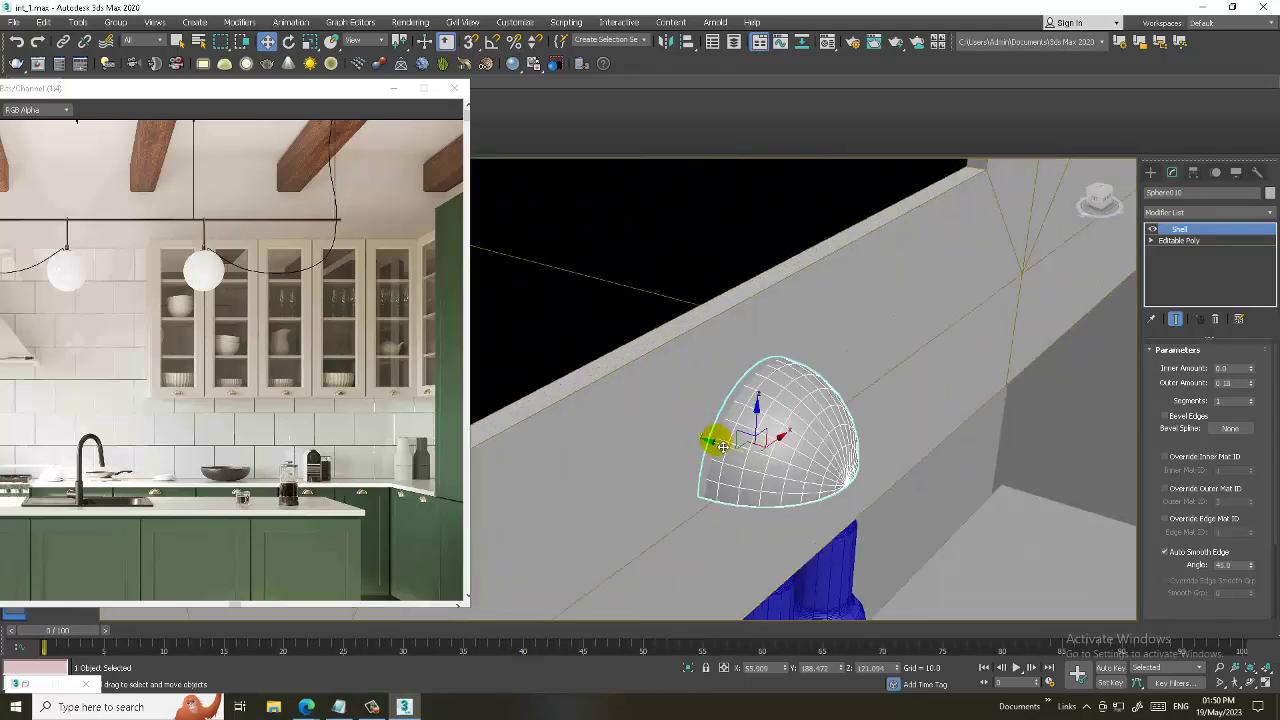
pyautogui.scroll(-3, 708, 434)
pyautogui.moveTo(794, 420)
pyautogui.keyDown('alt'); pyautogui.mouseDown(button='middle')
pyautogui.moveTo(677, 403)
pyautogui.moveTo(708, 412)
pyautogui.moveTo(671, 414)
pyautogui.mouseUp(button='middle'); pyautogui.keyUp('alt')
# - Clone the knob half-spheres rightward along the bottom rail, one under each glass door
pyautogui.keyDown('shift'); pyautogui.moveTo(586, 406); pyautogui.dragTo(772, 397); pyautogui.keyUp('shift')
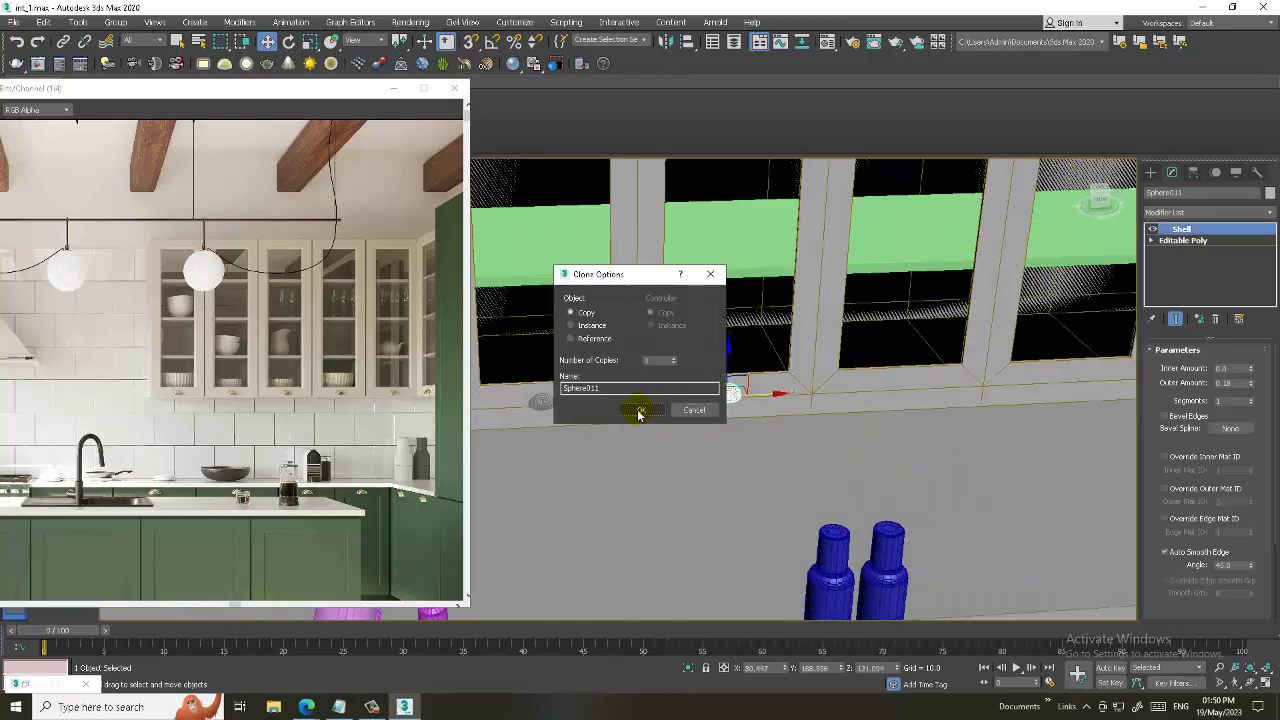
pyautogui.click(640, 409)
pyautogui.keyDown('alt'); pyautogui.moveTo(640, 409); pyautogui.dragTo(659, 418, button='middle'); pyautogui.keyUp('alt')
pyautogui.click(525, 413)
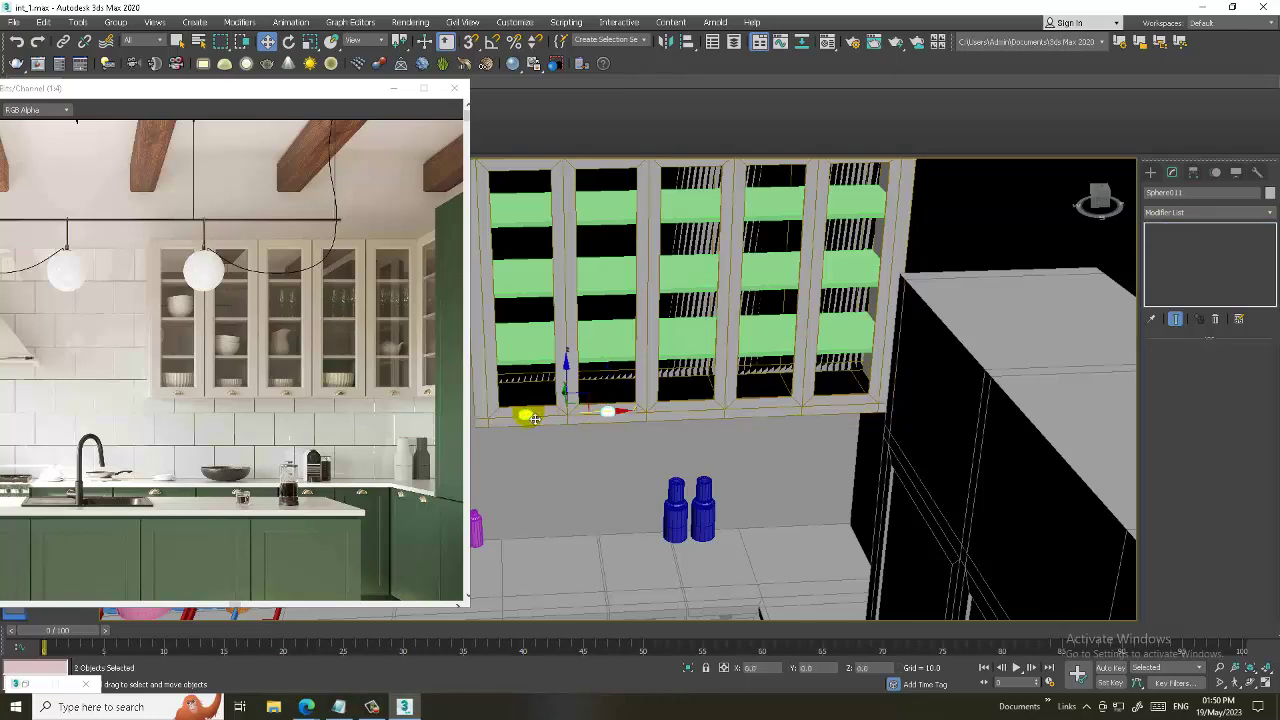
pyautogui.keyDown('ctrl'); pyautogui.click(610, 411); pyautogui.keyUp('ctrl')
pyautogui.keyDown('shift'); pyautogui.moveTo(659, 417); pyautogui.dragTo(769, 416); pyautogui.keyUp('shift')
pyautogui.click(643, 410)
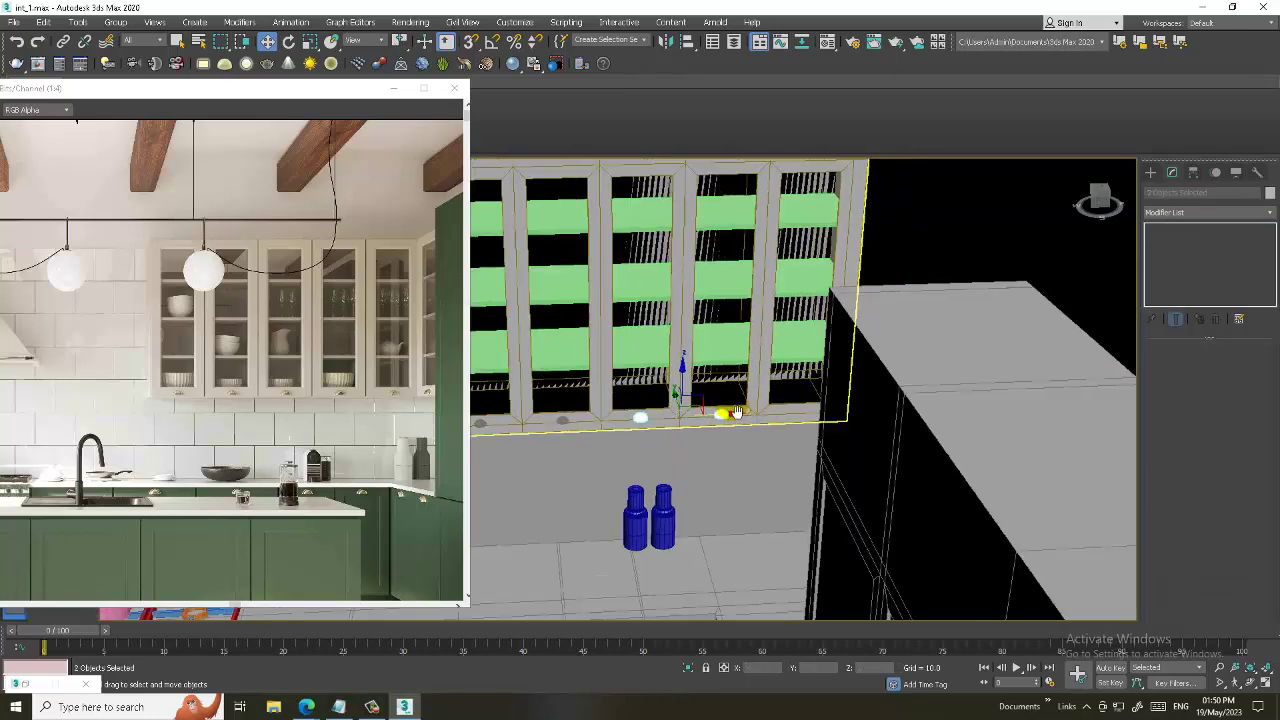
pyautogui.scroll(3, 694, 423)
pyautogui.click(700, 418)
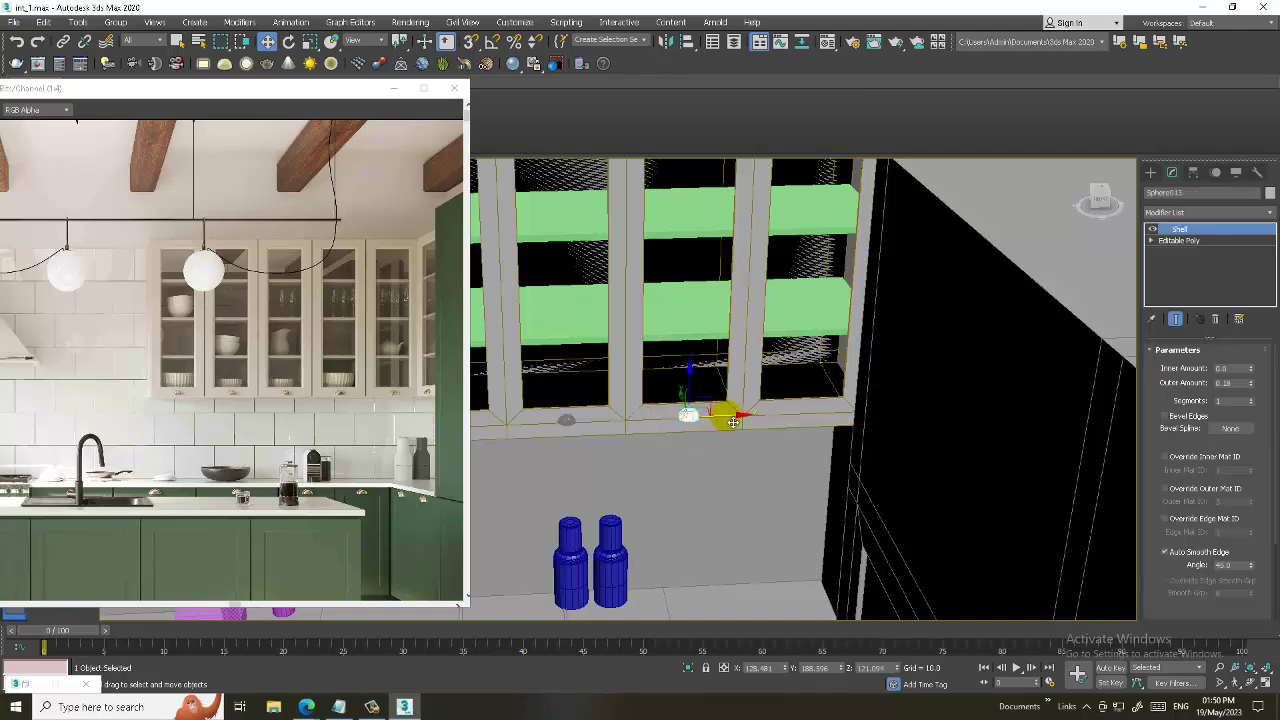
pyautogui.keyDown('shift'); pyautogui.moveTo(733, 422); pyautogui.dragTo(845, 416); pyautogui.keyUp('shift')
pyautogui.click(643, 410)
pyautogui.scroll(-3, 703, 414)
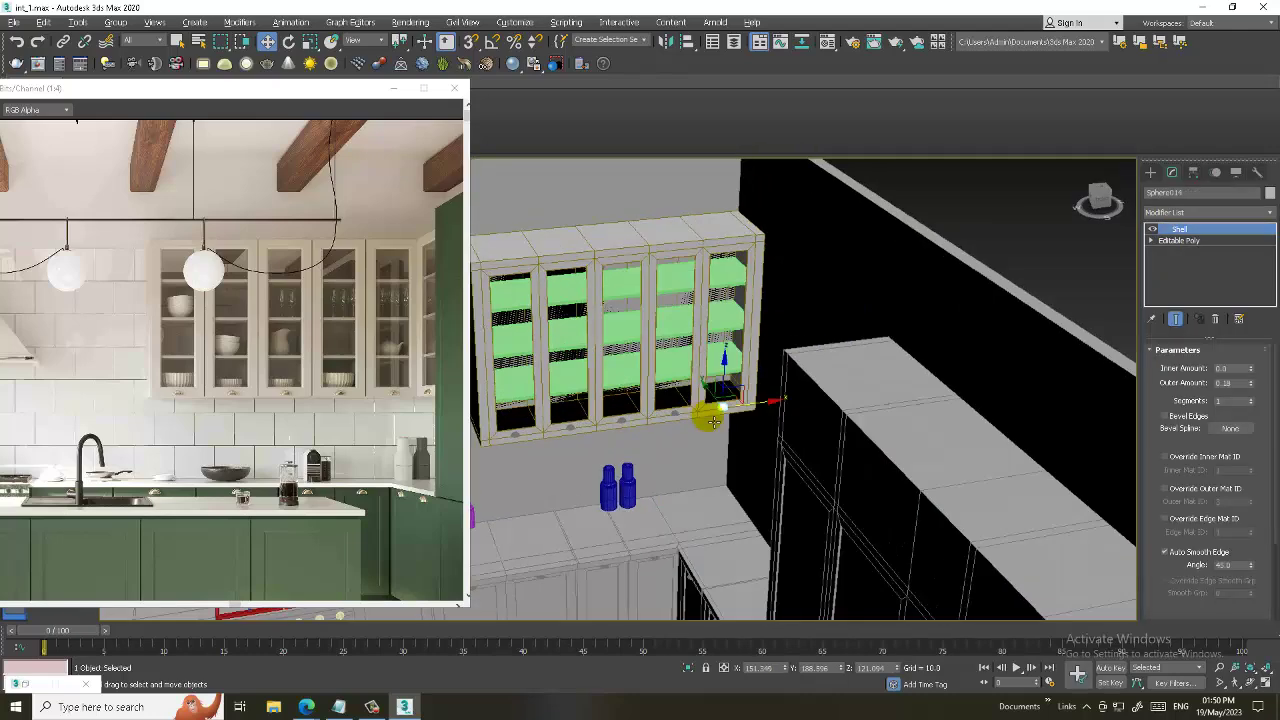
# - Orbit out to view the whole cabinet and select the wall cabinet
pyautogui.keyDown('alt'); pyautogui.moveTo(703, 414); pyautogui.dragTo(843, 434, button='middle'); pyautogui.keyUp('alt')
pyautogui.scroll(3, 834, 406)
pyautogui.scroll(-3, 840, 425)
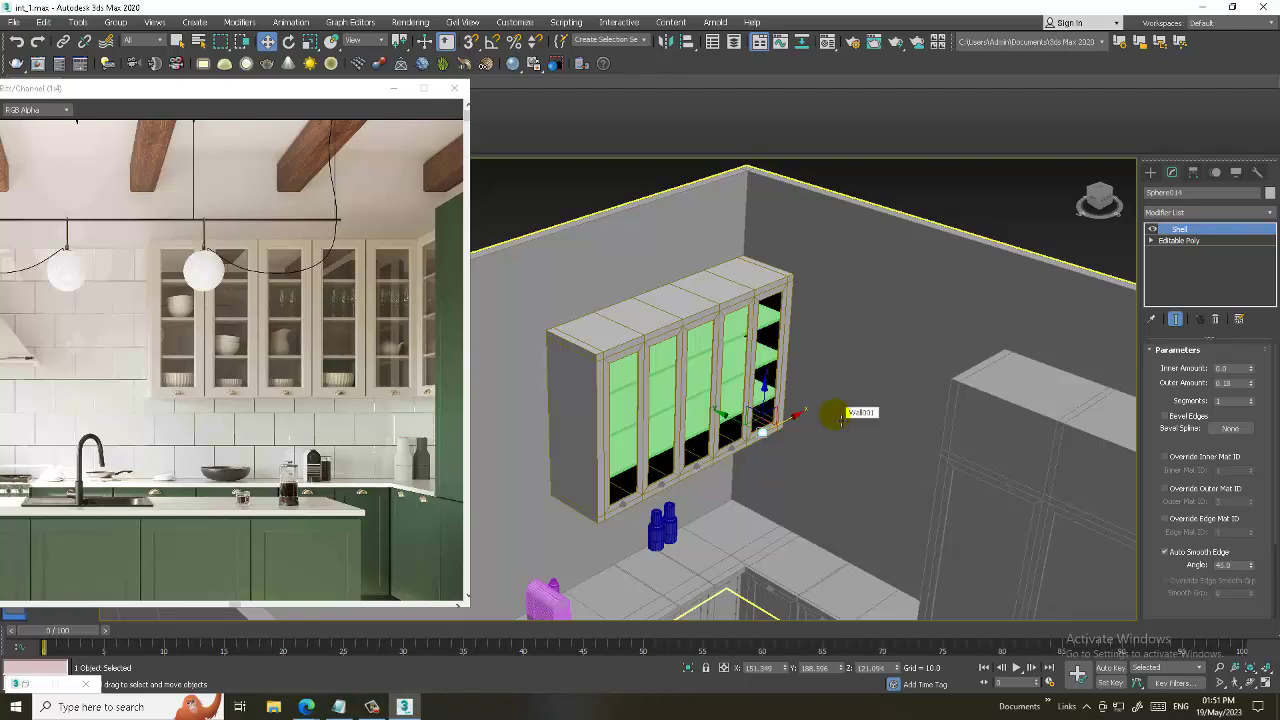
pyautogui.moveTo(838, 416)
pyautogui.keyDown('alt'); pyautogui.mouseDown(button='middle')
pyautogui.moveTo(840, 390)
pyautogui.moveTo(1112, 320)
pyautogui.mouseUp(button='middle'); pyautogui.keyUp('alt')
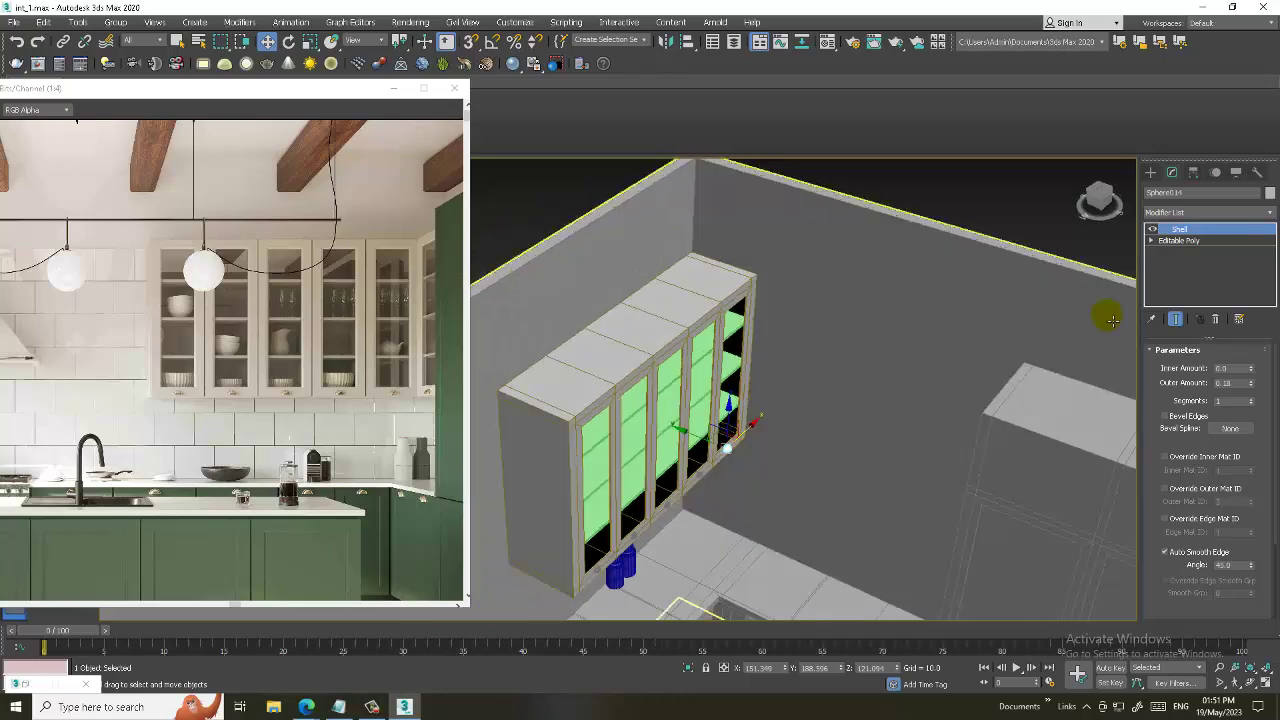
pyautogui.click(677, 311)
pyautogui.keyDown('alt'); pyautogui.moveTo(677, 311); pyautogui.dragTo(677, 403, button='middle'); pyautogui.keyUp('alt')
pyautogui.scroll(3, 637, 405)
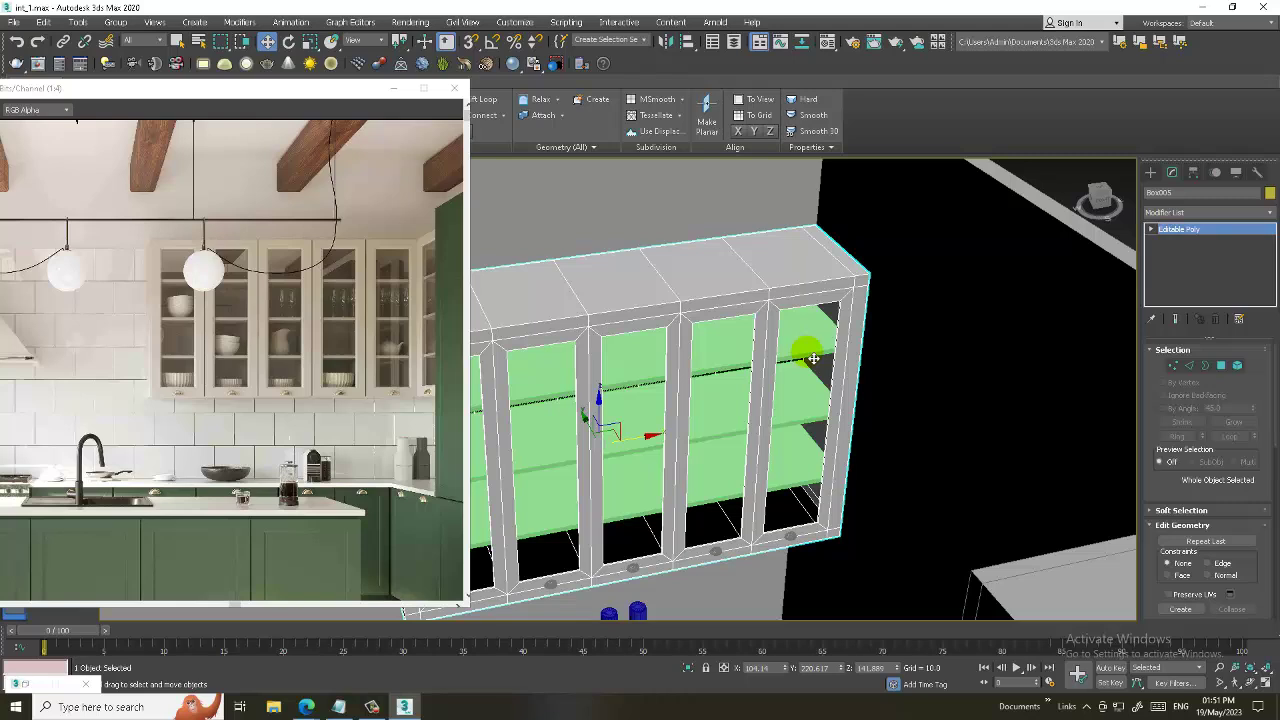
# - Shift-rotate the wall cabinet 90° with angle snap to create copy Box009
pyautogui.scroll(-5, 766, 394)
pyautogui.press('e')
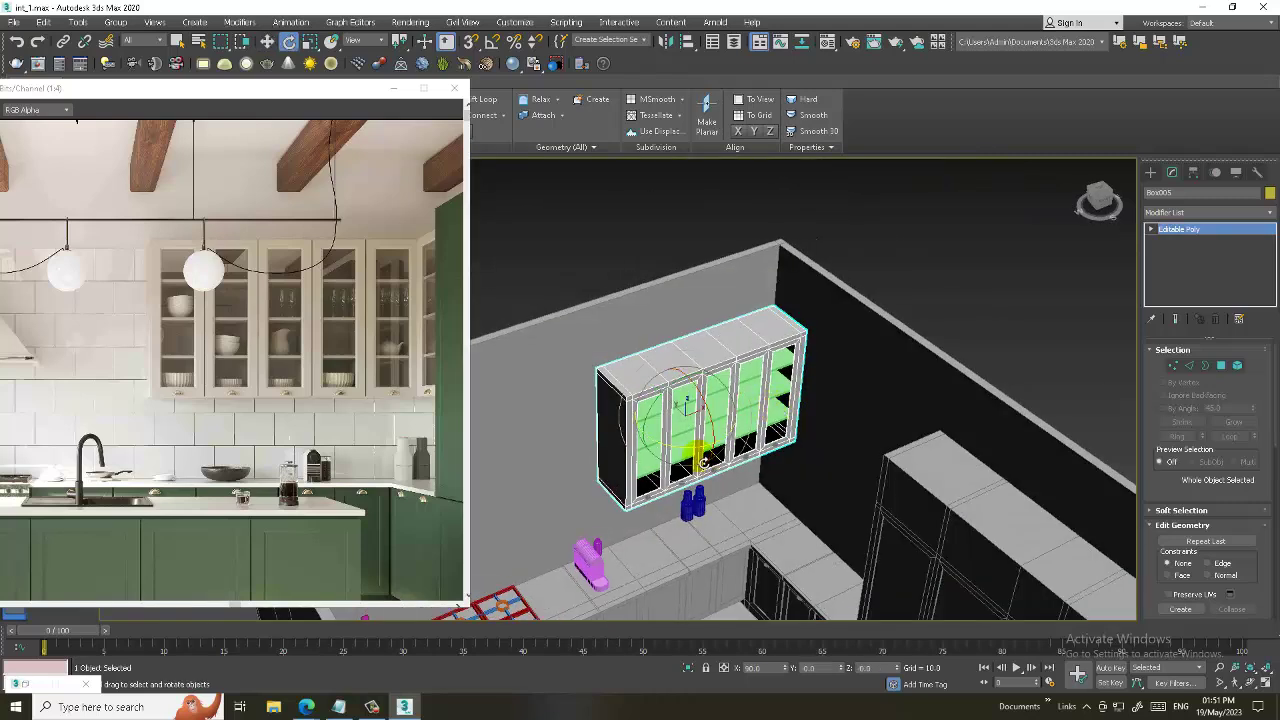
pyautogui.rightClick(490, 43)
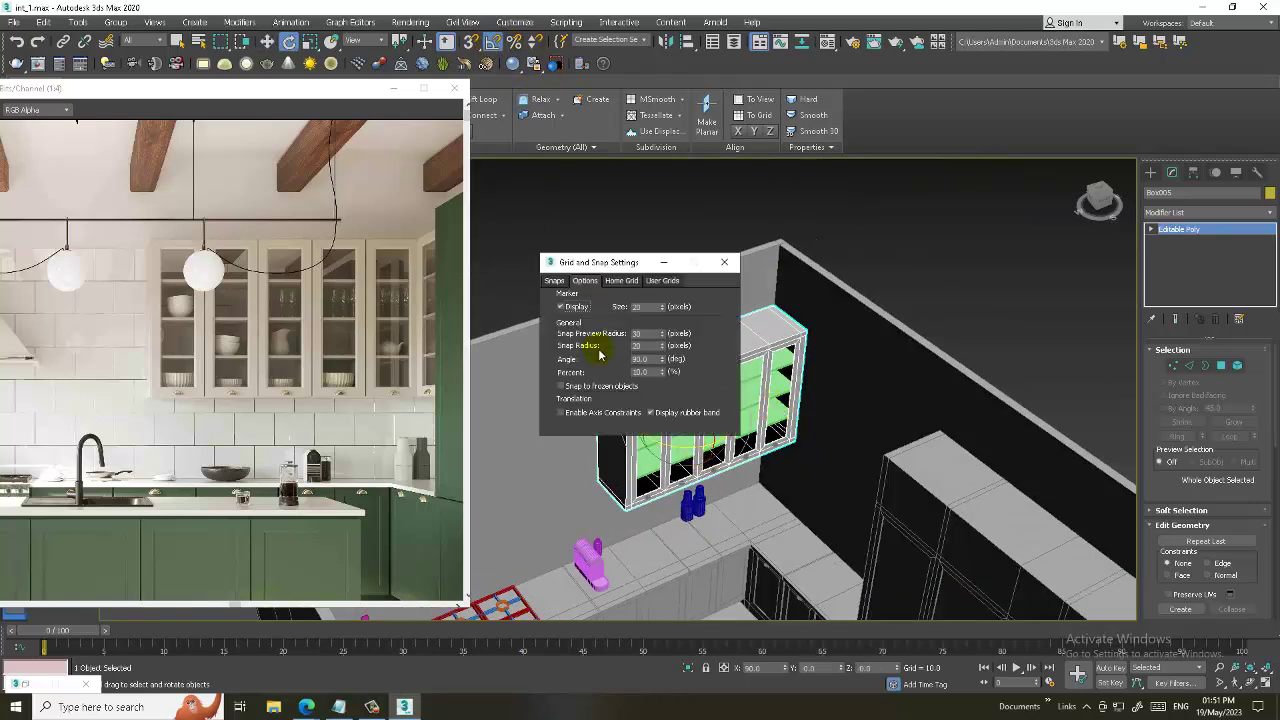
pyautogui.click(724, 262)
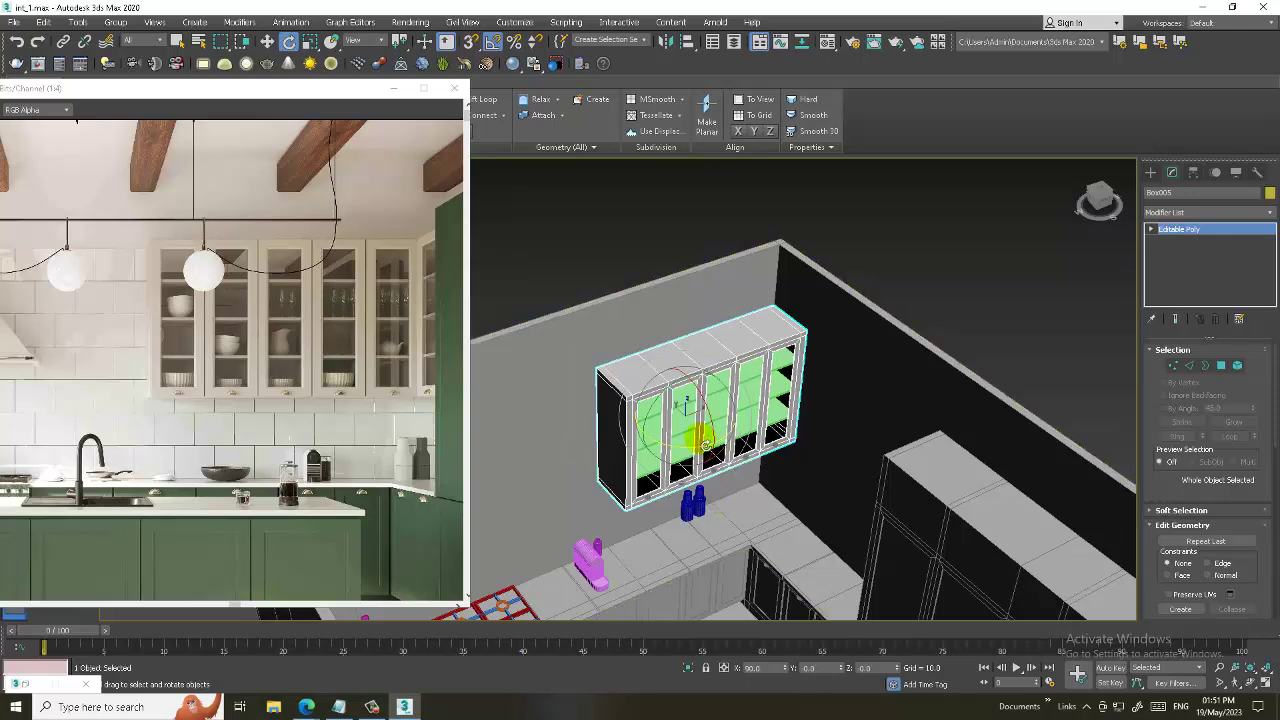
pyautogui.keyDown('shift'); pyautogui.moveTo(705, 453); pyautogui.dragTo(650, 430); pyautogui.keyUp('shift')
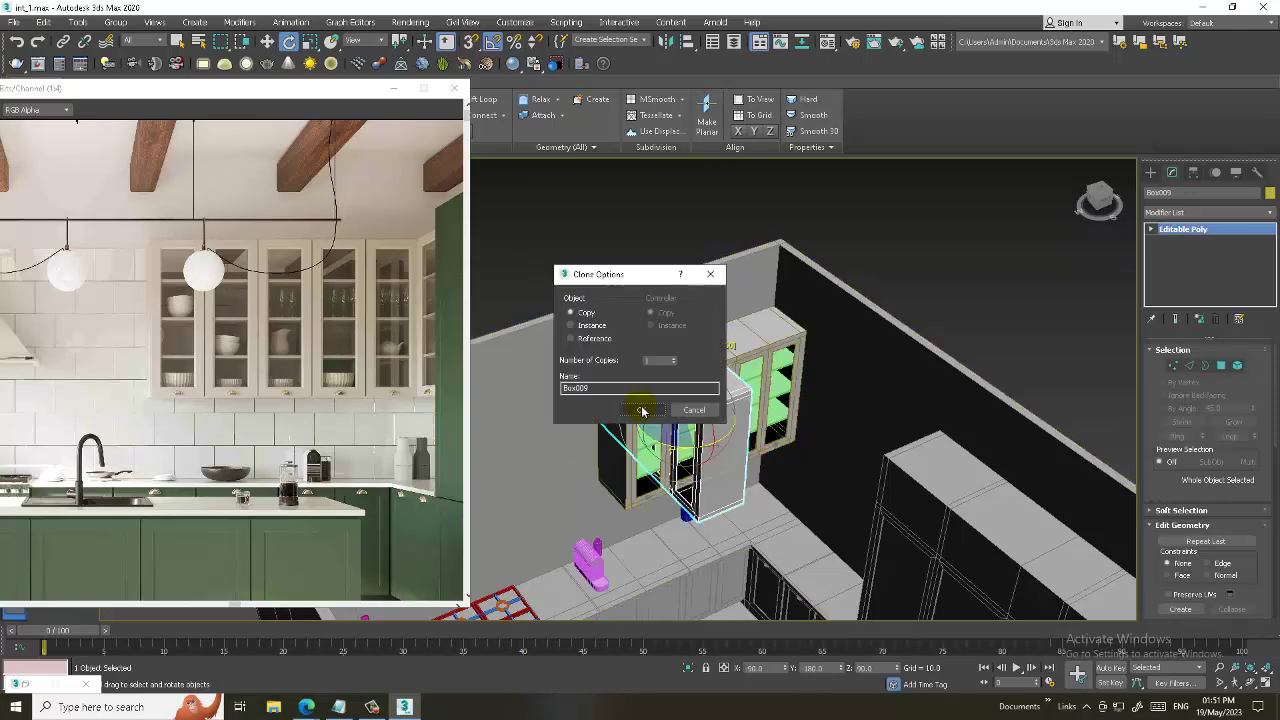
pyautogui.click(630, 411)
# - Move Box009 along the adjoining wall into the corner beside the original
pyautogui.keyDown('alt'); pyautogui.moveTo(700, 430); pyautogui.dragTo(710, 400, button='middle'); pyautogui.keyUp('alt')
pyautogui.press('w')
pyautogui.moveTo(714, 405); pyautogui.dragTo(837, 417)
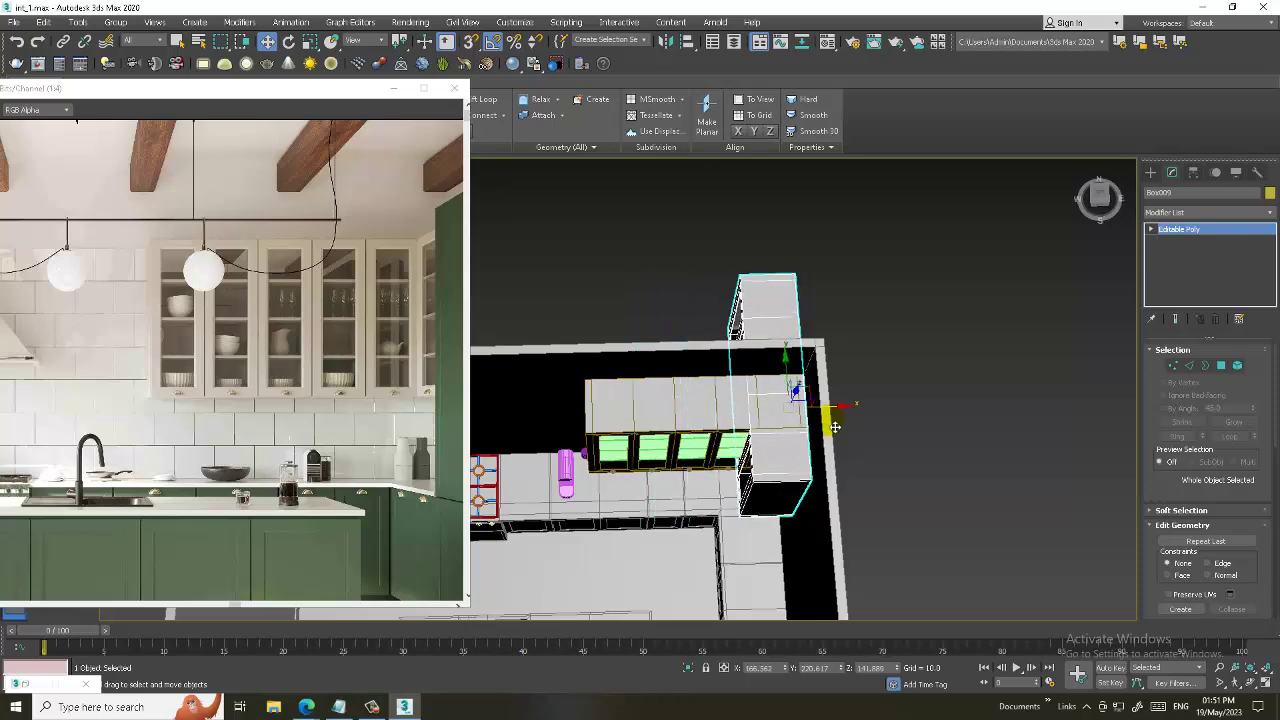
pyautogui.moveTo(837, 417)
pyautogui.keyDown('alt'); pyautogui.mouseDown(button='middle')
pyautogui.moveTo(797, 378)
pyautogui.moveTo(737, 363)
pyautogui.moveTo(667, 416)
pyautogui.mouseUp(button='middle'); pyautogui.keyUp('alt')
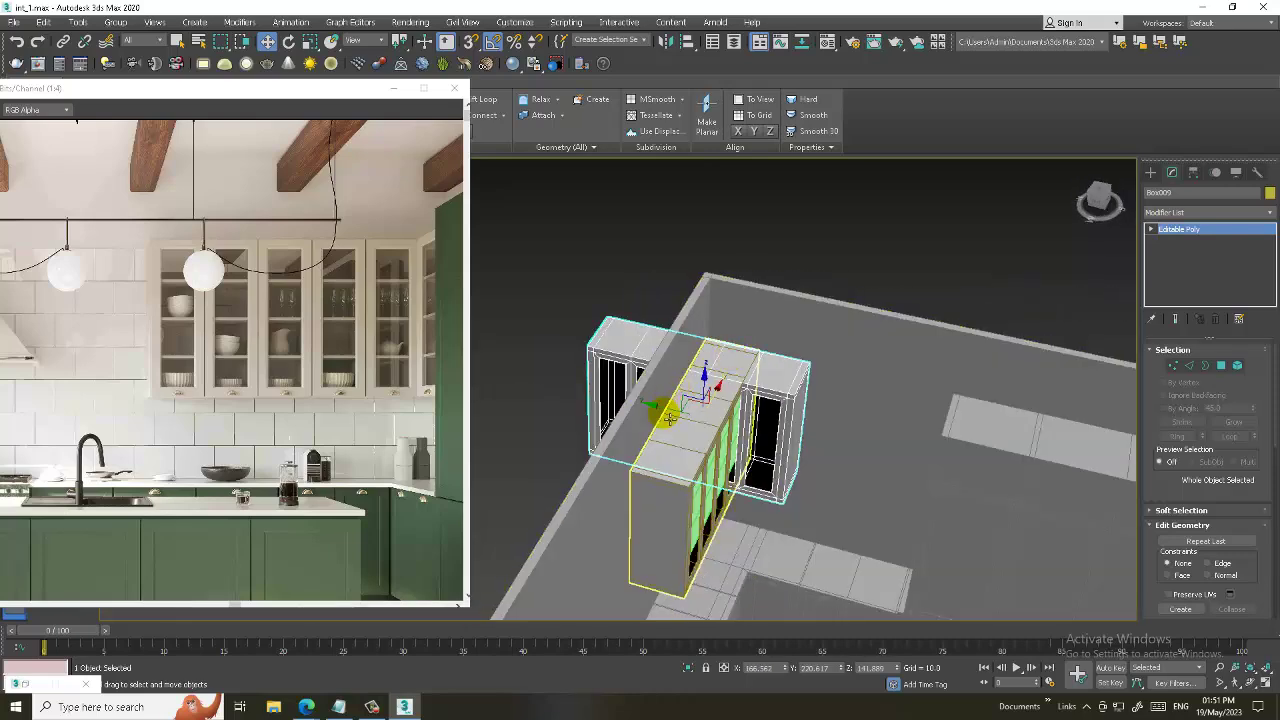
pyautogui.moveTo(667, 416); pyautogui.dragTo(829, 440)
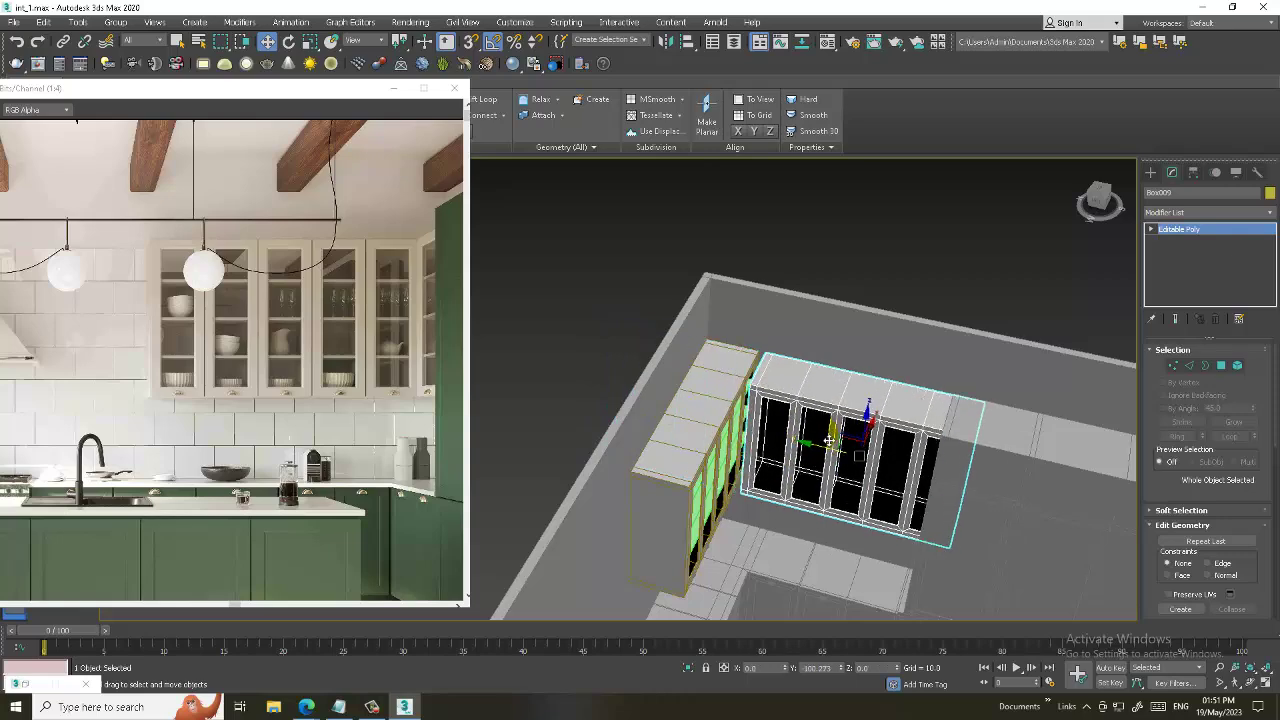
pyautogui.moveTo(829, 440)
pyautogui.keyDown('alt'); pyautogui.mouseDown(button='middle')
pyautogui.moveTo(709, 429)
pyautogui.moveTo(720, 414)
pyautogui.moveTo(694, 417)
pyautogui.moveTo(689, 393)
pyautogui.moveTo(765, 475)
pyautogui.mouseUp(button='middle'); pyautogui.keyUp('alt')
pyautogui.moveTo(765, 475)
pyautogui.mouseDown()
pyautogui.moveTo(782, 486)
pyautogui.moveTo(758, 469)
pyautogui.mouseUp()
pyautogui.moveTo(758, 469)
pyautogui.keyDown('alt'); pyautogui.mouseDown(button='middle')
pyautogui.moveTo(766, 429)
pyautogui.moveTo(737, 423)
pyautogui.moveTo(763, 406)
pyautogui.moveTo(751, 380)
pyautogui.moveTo(777, 360)
pyautogui.moveTo(845, 380)
pyautogui.moveTo(818, 370)
pyautogui.mouseUp(button='middle'); pyautogui.keyUp('alt')
pyautogui.scroll(2, 747, 420)
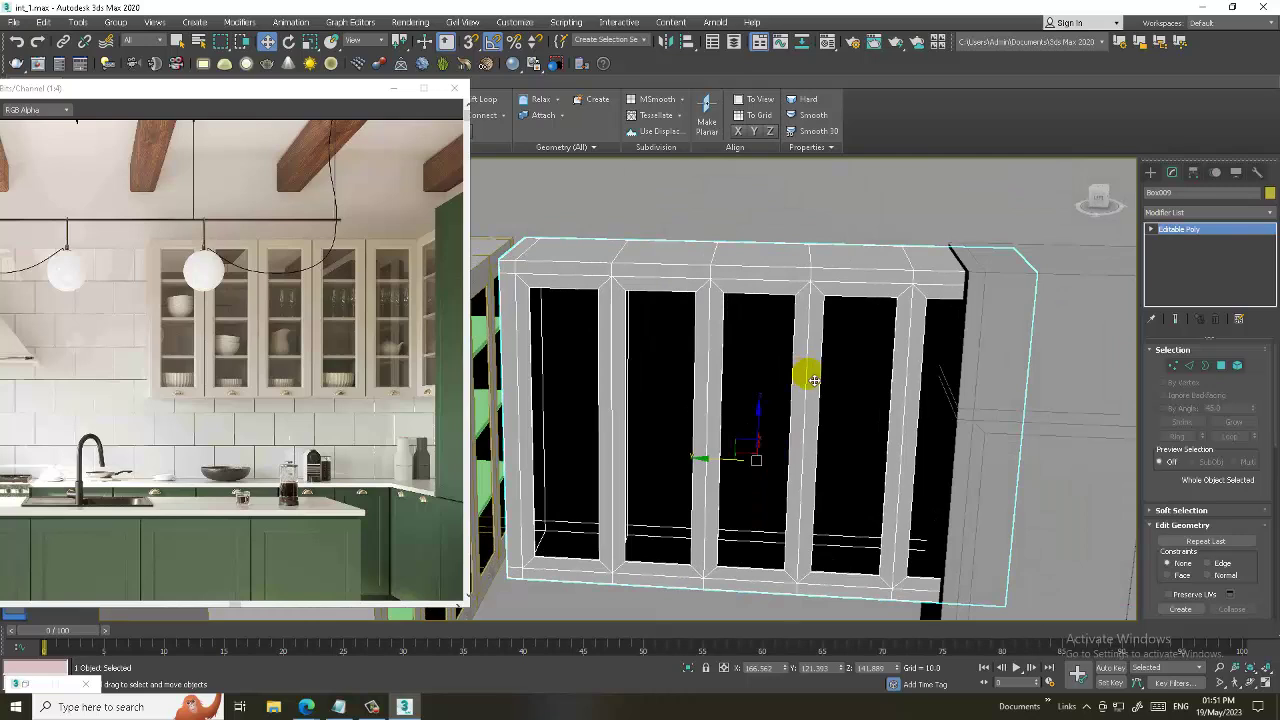
# - Delete the copied cabinet's end door column and its leftover thin side faces
pyautogui.moveTo(880, 335); pyautogui.dragTo(803, 320, button='middle')
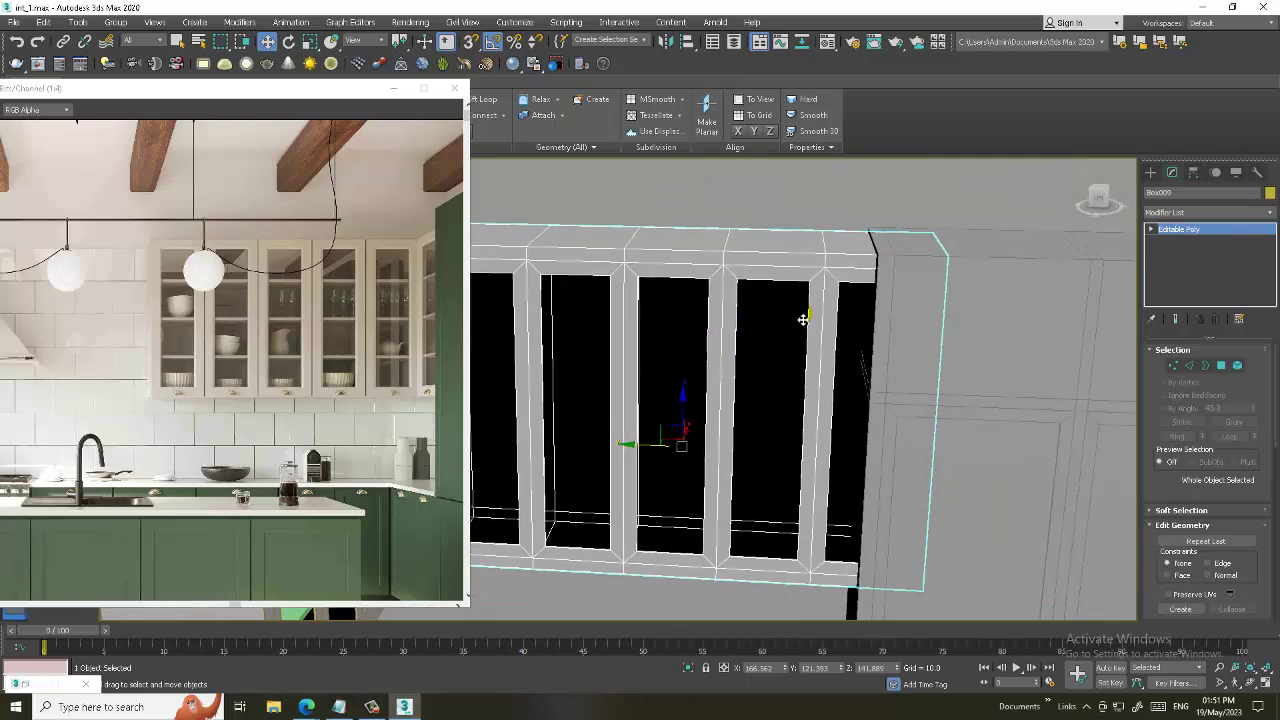
pyautogui.press('4')
pyautogui.moveTo(771, 200); pyautogui.dragTo(1015, 642)
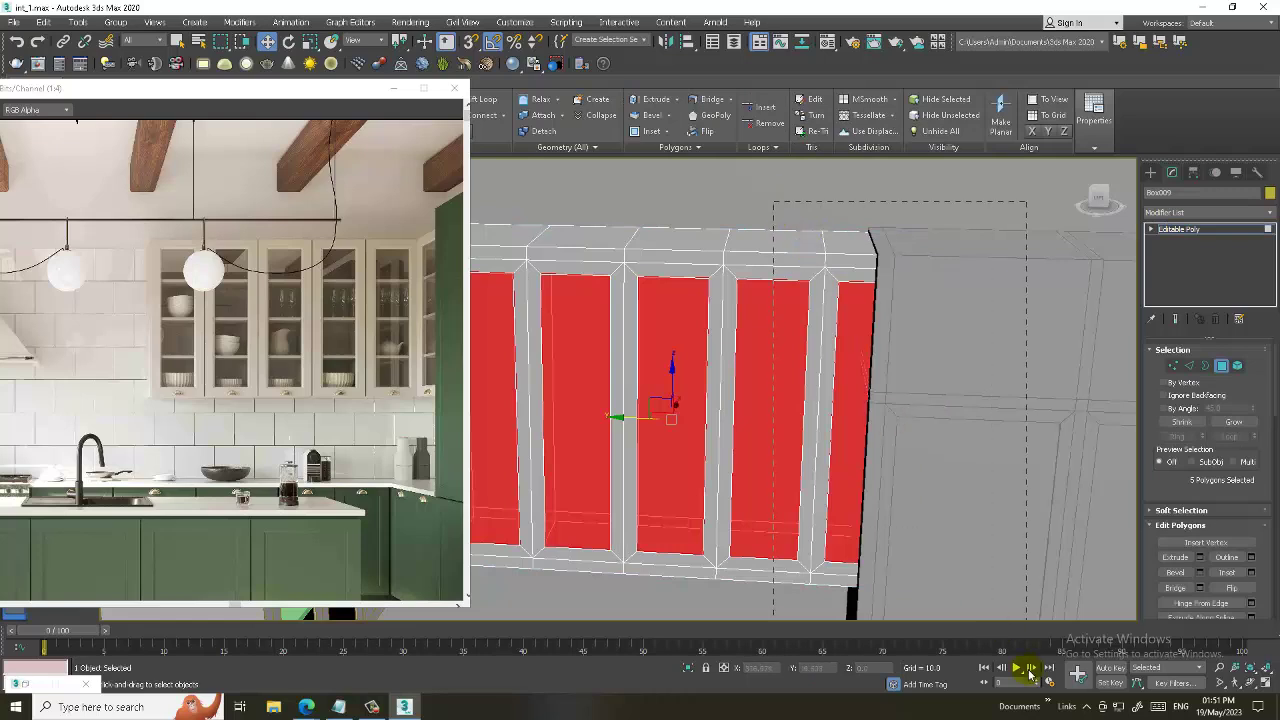
pyautogui.press('Delete')
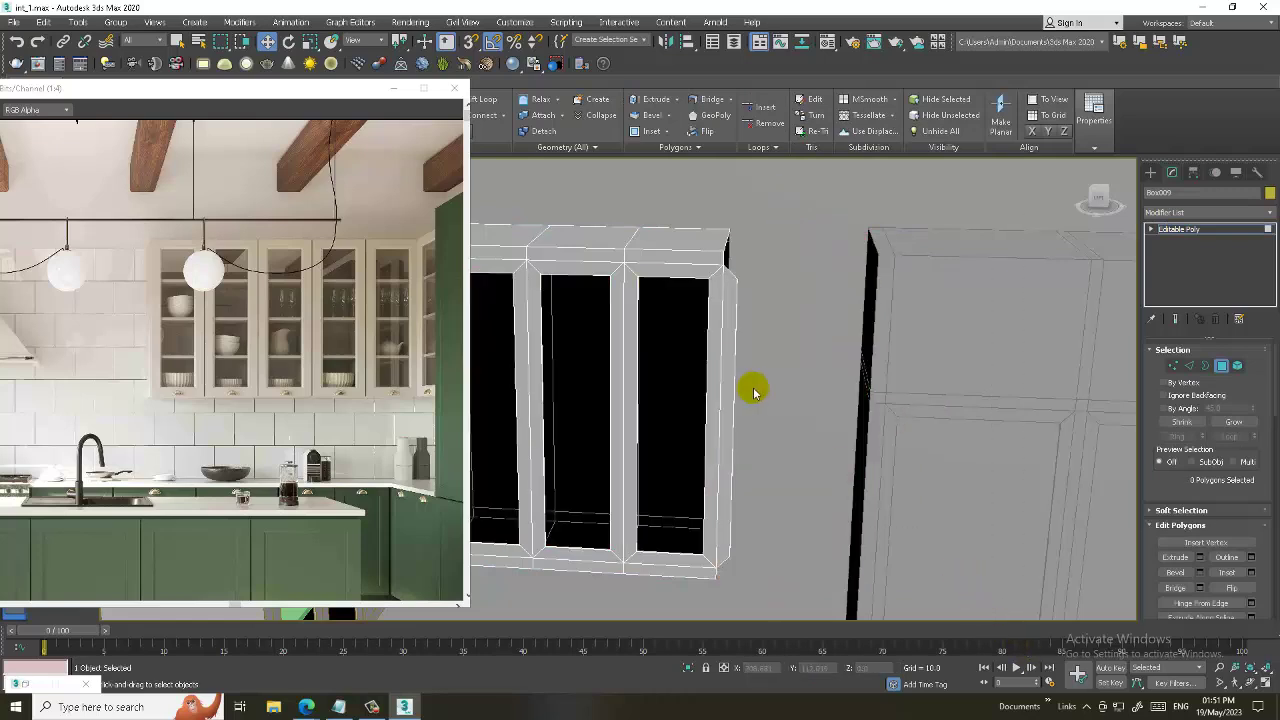
pyautogui.click(733, 370)
pyautogui.press('Delete')
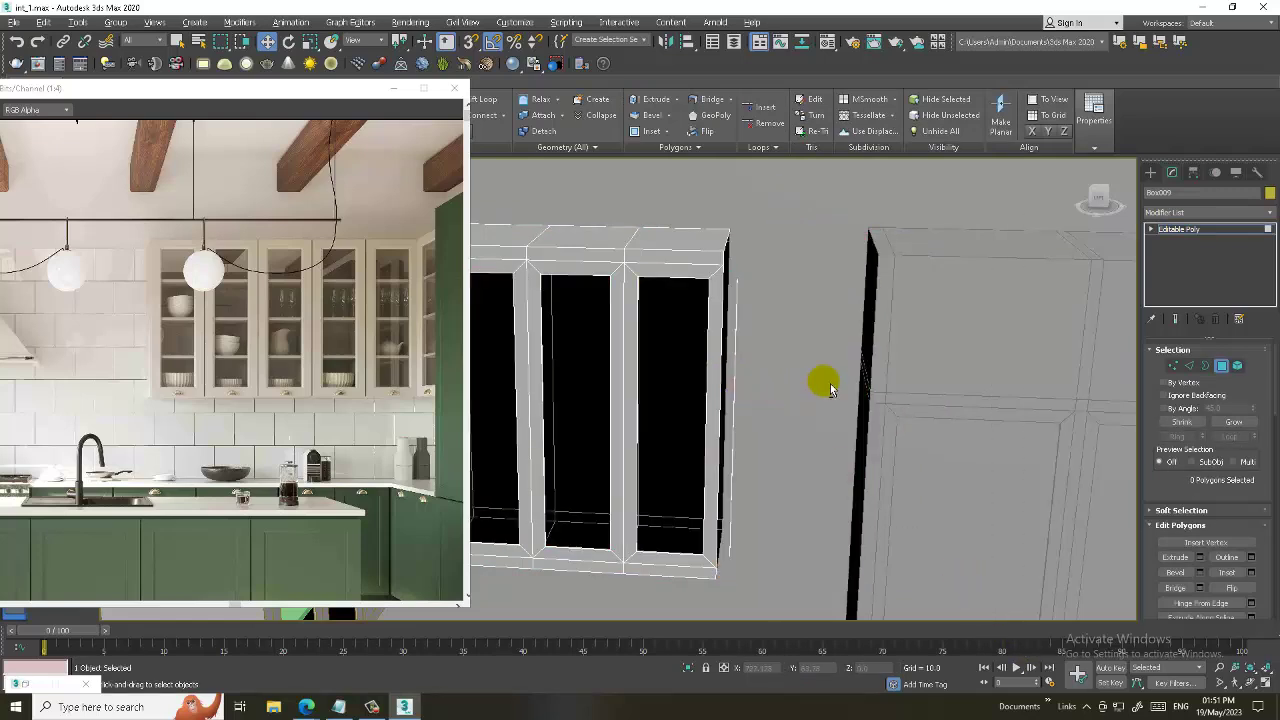
pyautogui.keyDown('alt'); pyautogui.moveTo(823, 380); pyautogui.dragTo(752, 337, button='middle'); pyautogui.keyUp('alt')
pyautogui.scroll(1, 750, 328)
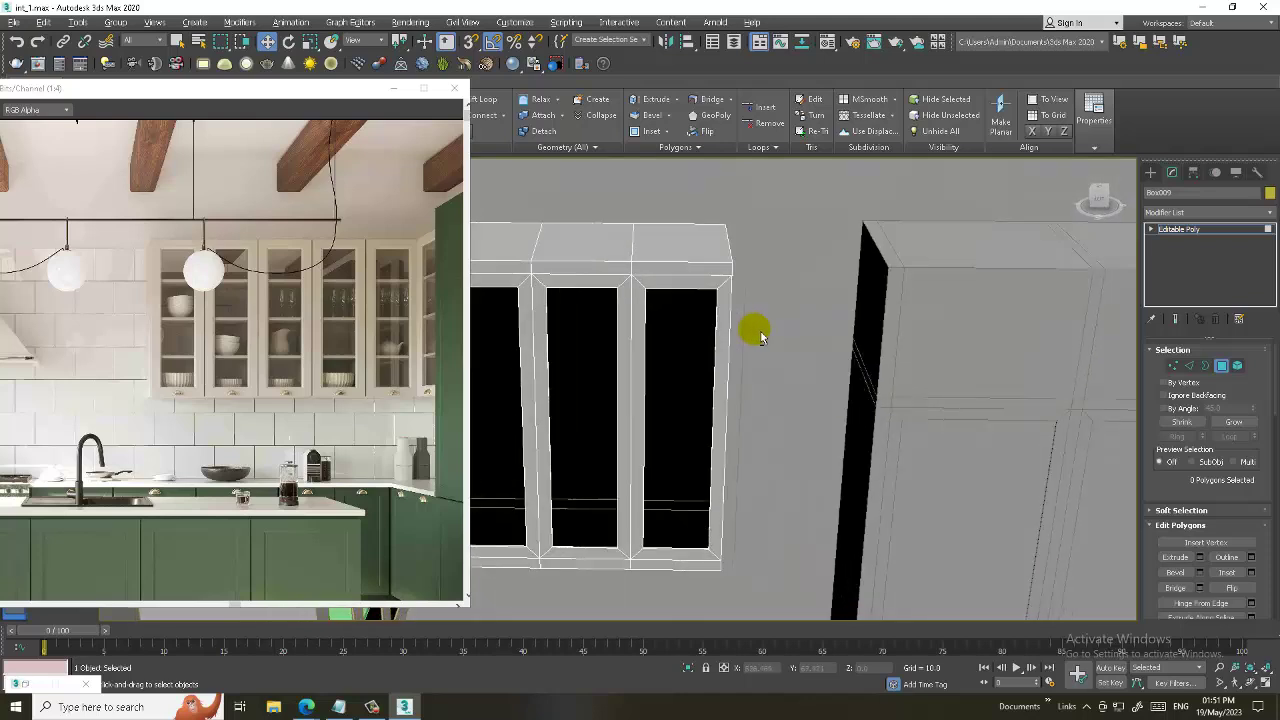
pyautogui.scroll(2, 756, 320)
pyautogui.click(735, 372)
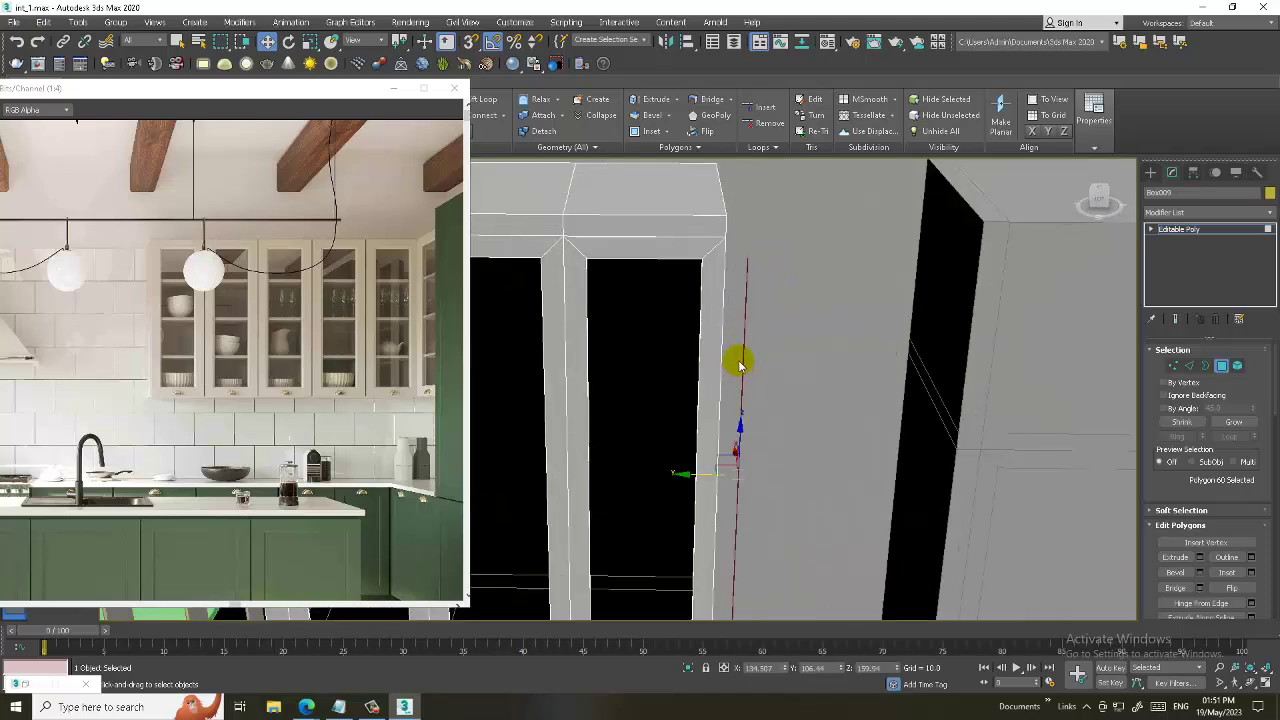
pyautogui.press('Delete')
# - Cap Box009's open side border with a new face and return to object level
pyautogui.keyDown('alt'); pyautogui.moveTo(821, 365); pyautogui.dragTo(774, 371, button='middle'); pyautogui.keyUp('alt')
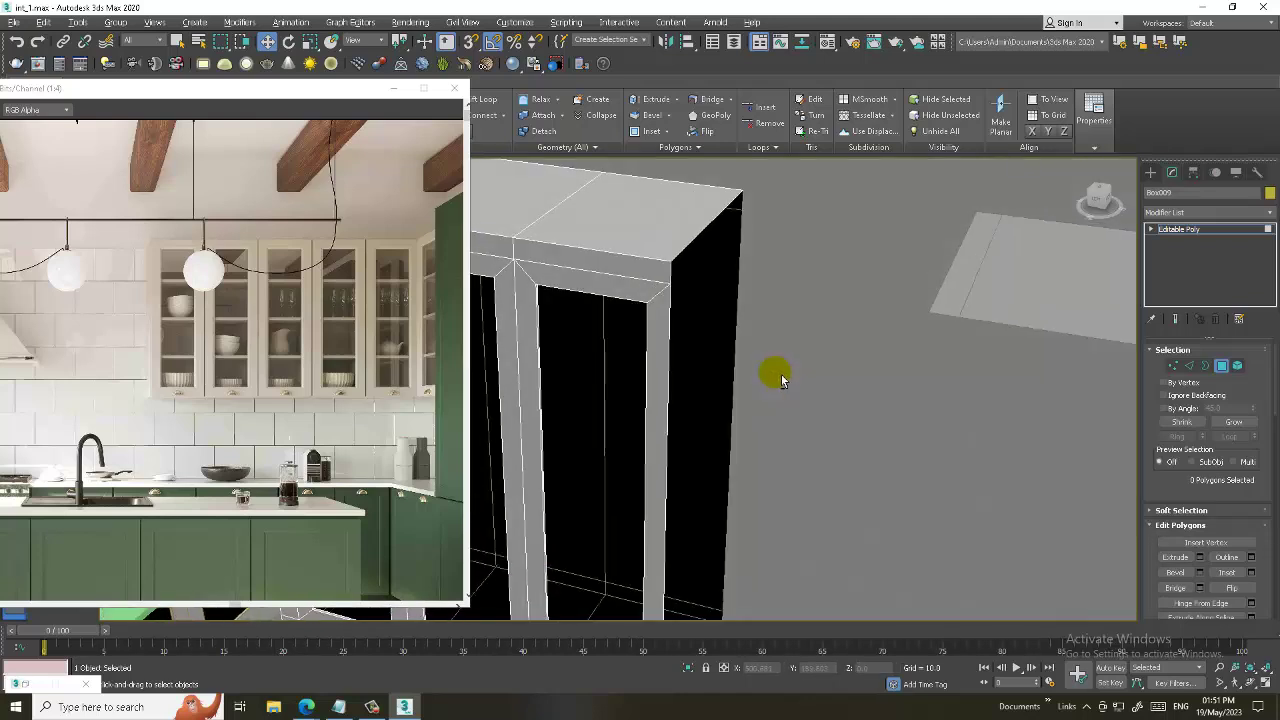
pyautogui.click(1206, 366)
pyautogui.rightClick(691, 255)
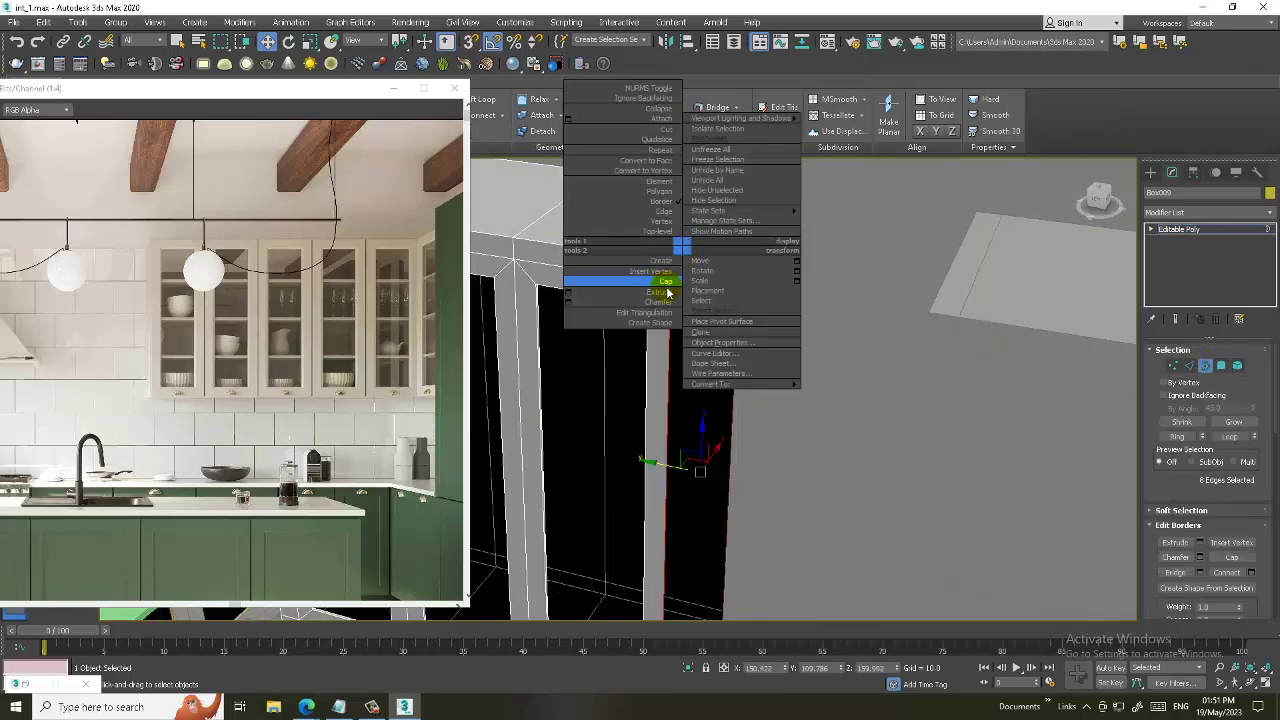
pyautogui.click(666, 280)
pyautogui.moveTo(700, 315)
pyautogui.keyDown('alt'); pyautogui.mouseDown(button='middle')
pyautogui.moveTo(755, 338)
pyautogui.moveTo(748, 320)
pyautogui.moveTo(920, 331)
pyautogui.moveTo(875, 297)
pyautogui.moveTo(843, 323)
pyautogui.moveTo(860, 325)
pyautogui.mouseUp(button='middle'); pyautogui.keyUp('alt')
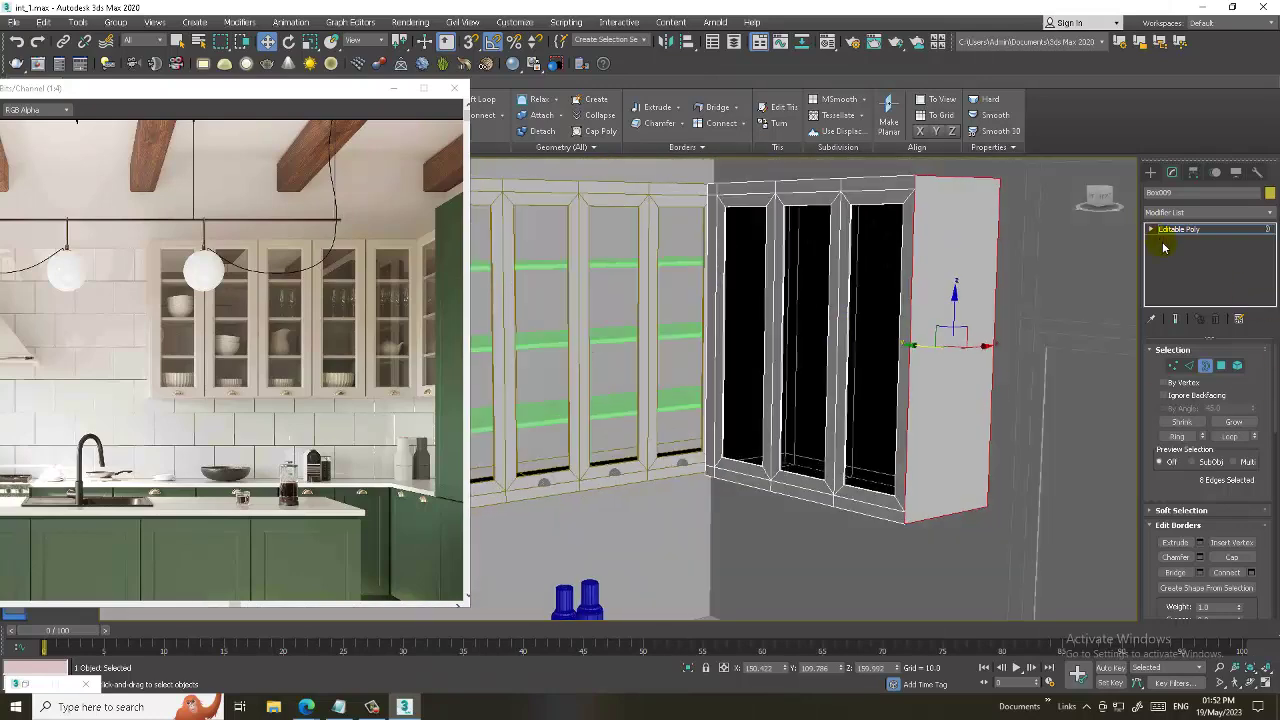
pyautogui.click(1223, 232)
pyautogui.scroll(3, 651, 464)
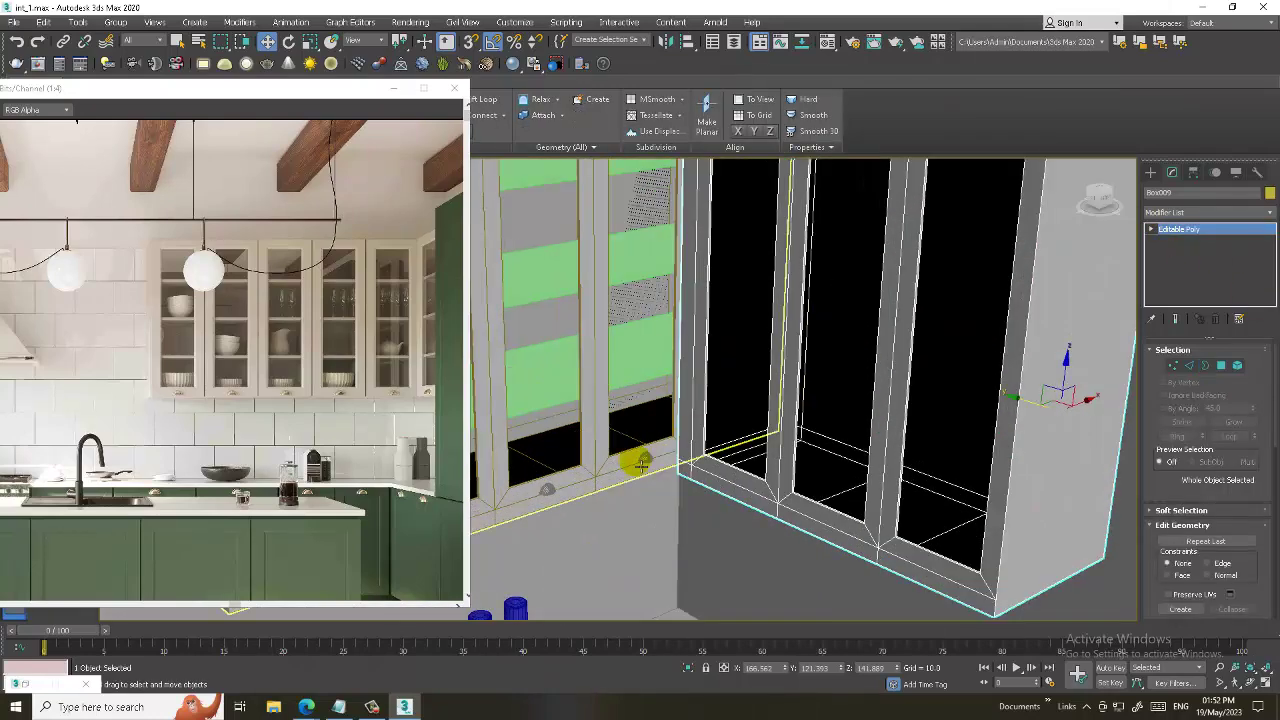
# - Rotate a copy of a half-sphere knob near the corner cabinet
pyautogui.keyDown('alt'); pyautogui.moveTo(640, 450); pyautogui.dragTo(651, 464, button='middle'); pyautogui.keyUp('alt')
pyautogui.scroll(3, 651, 464)
pyautogui.click(652, 466)
pyautogui.press('e')
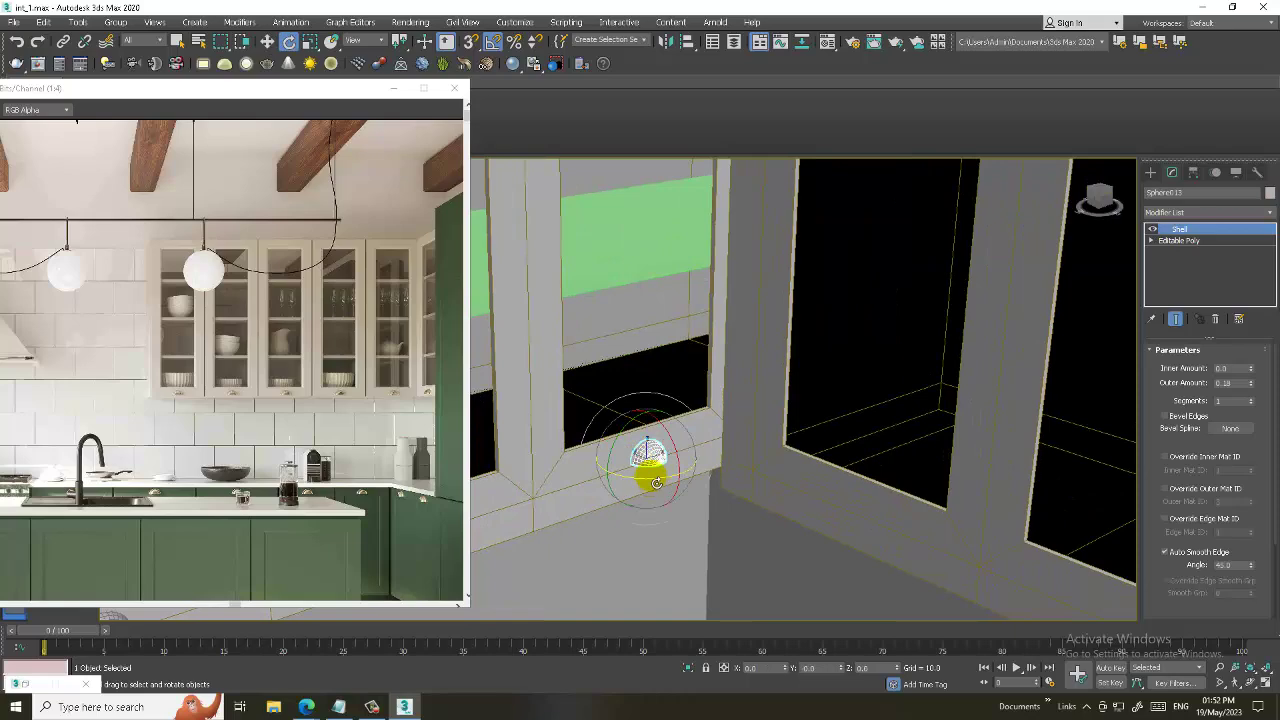
pyautogui.keyDown('shift'); pyautogui.moveTo(656, 483); pyautogui.dragTo(674, 480); pyautogui.keyUp('shift')
pyautogui.press('Return')
# - Move the knob onto the copied cabinet's bottom rail and slide it into place
pyautogui.moveTo(651, 457)
pyautogui.keyDown('alt'); pyautogui.mouseDown(button='middle')
pyautogui.moveTo(675, 458)
pyautogui.moveTo(660, 455)
pyautogui.mouseUp(button='middle'); pyautogui.keyUp('alt')
pyautogui.press('w')
pyautogui.moveTo(648, 453); pyautogui.dragTo(835, 517)
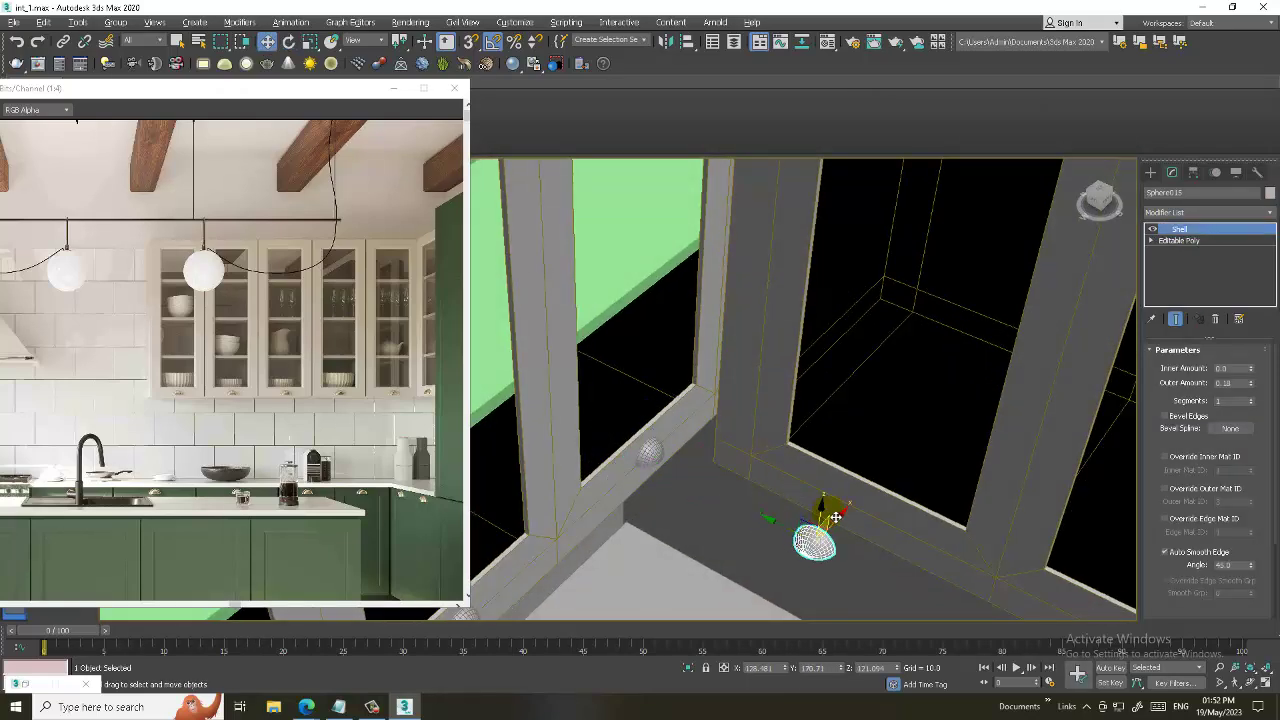
pyautogui.keyDown('alt'); pyautogui.moveTo(835, 517); pyautogui.dragTo(832, 494, button='middle'); pyautogui.keyUp('alt')
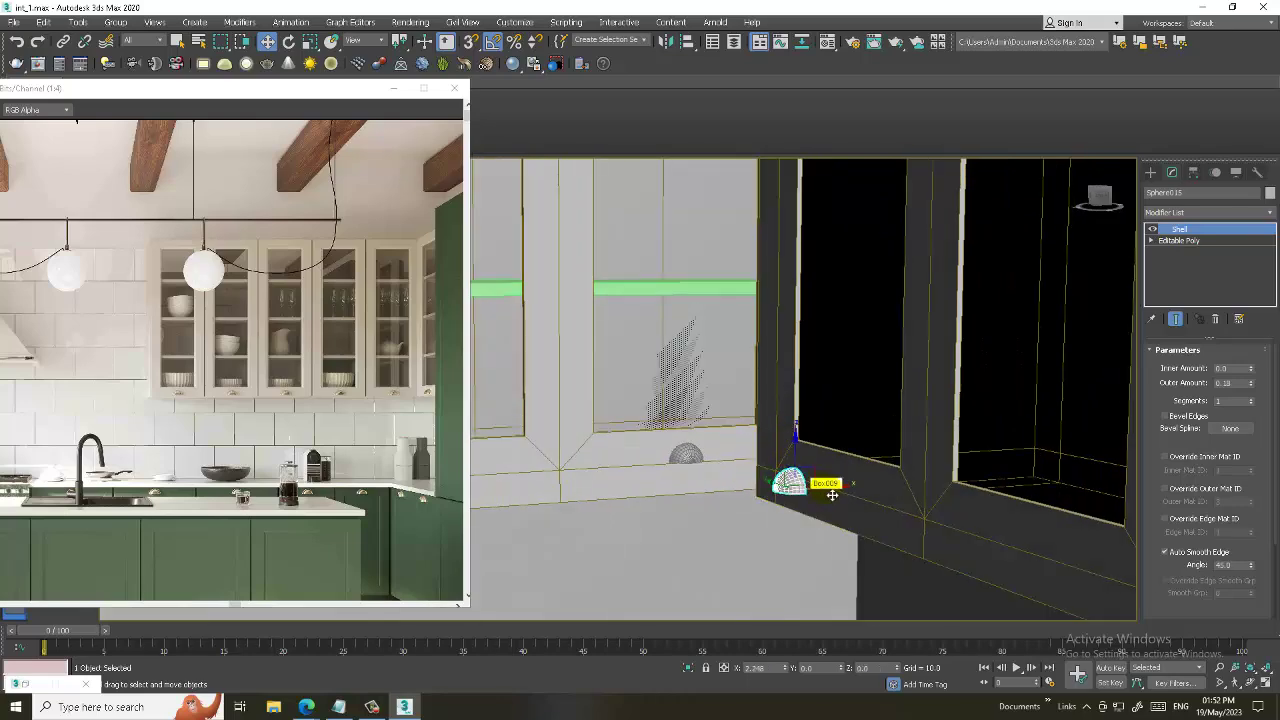
pyautogui.moveTo(832, 494); pyautogui.dragTo(870, 494)
pyautogui.scroll(5, 869, 495)
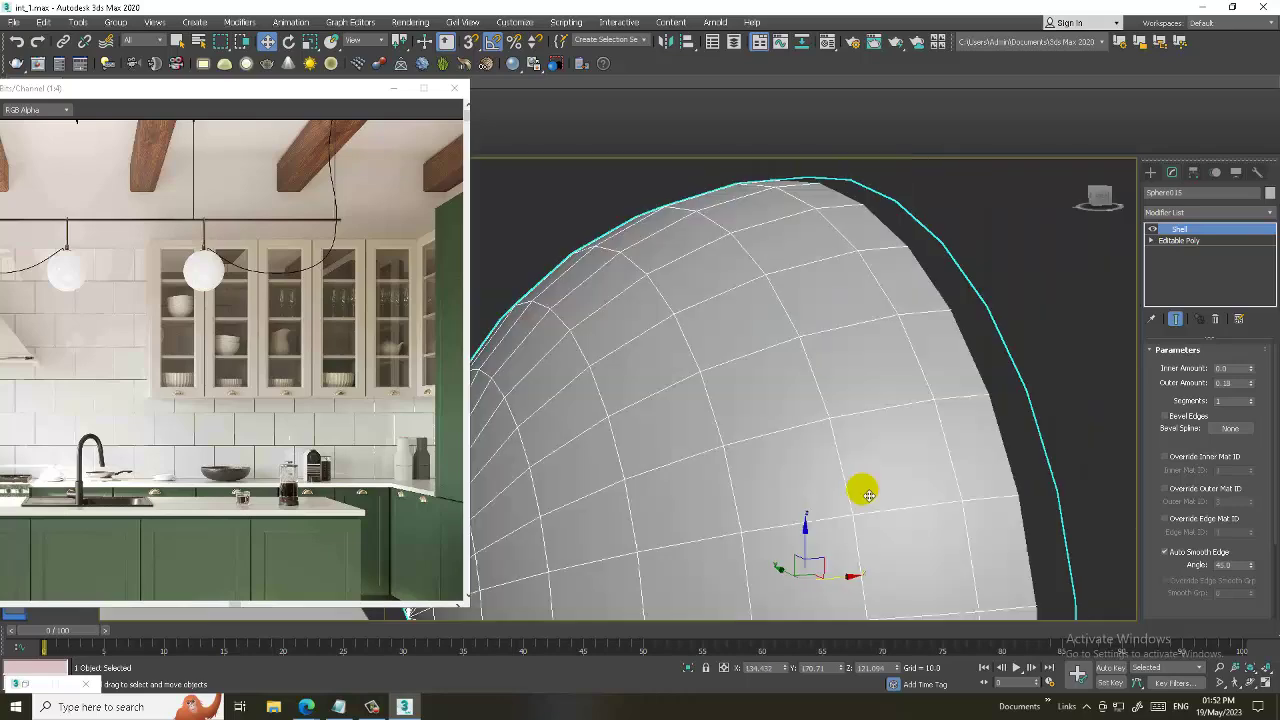
pyautogui.moveTo(857, 486)
pyautogui.keyDown('alt'); pyautogui.mouseDown(button='middle')
pyautogui.moveTo(871, 466)
pyautogui.moveTo(943, 437)
pyautogui.moveTo(720, 463)
pyautogui.moveTo(743, 457)
pyautogui.moveTo(686, 449)
pyautogui.mouseUp(button='middle'); pyautogui.keyUp('alt')
pyautogui.scroll(-5, 871, 466)
pyautogui.scroll(-3, 943, 437)
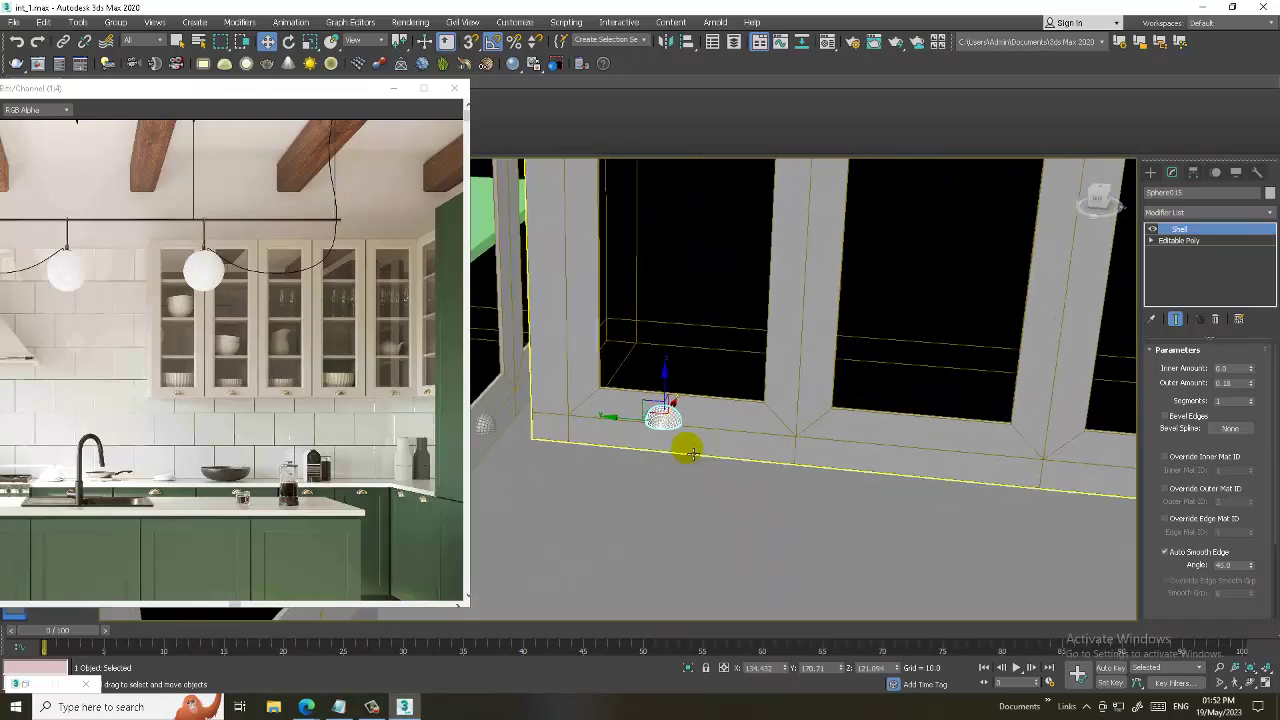
# - Copy the knob along Box009's rail up to Sphere017, then select every object
pyautogui.keyDown('shift'); pyautogui.moveTo(628, 414); pyautogui.dragTo(872, 473); pyautogui.keyUp('shift')
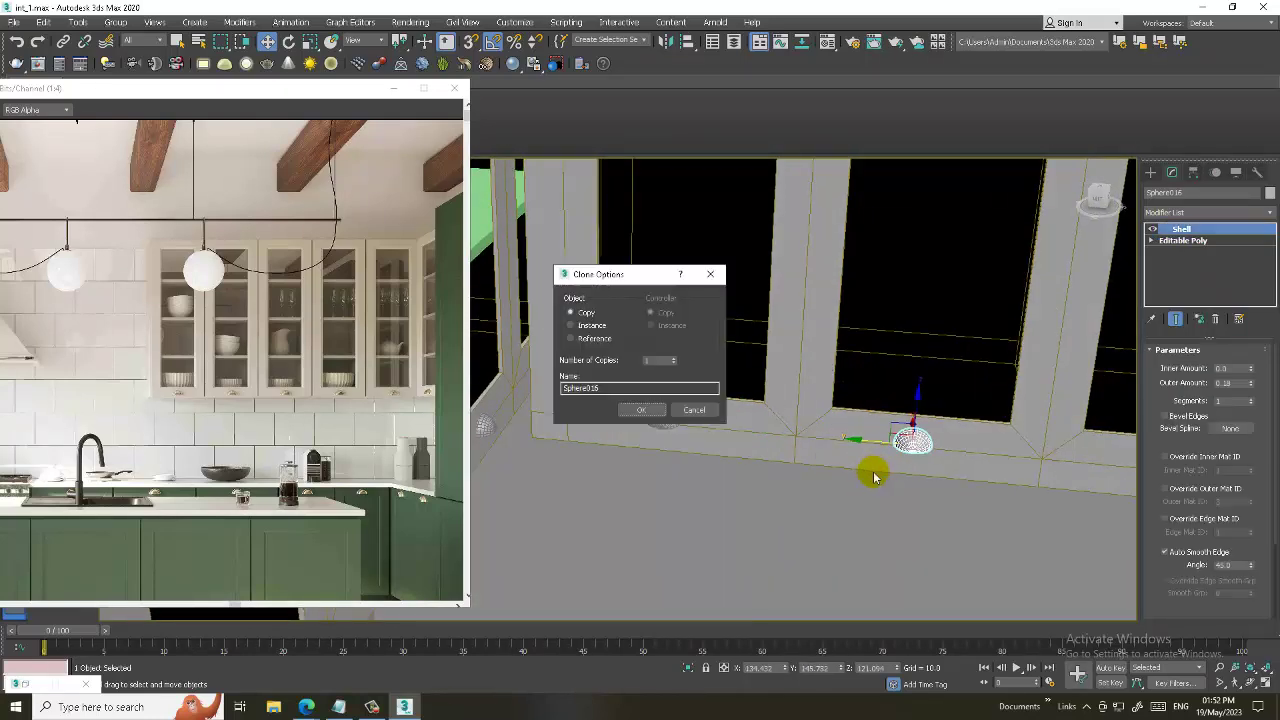
pyautogui.click(643, 409)
pyautogui.keyDown('alt'); pyautogui.moveTo(966, 429); pyautogui.dragTo(889, 426, button='middle'); pyautogui.keyUp('alt')
pyautogui.keyDown('shift'); pyautogui.moveTo(723, 444); pyautogui.dragTo(979, 471); pyautogui.keyUp('shift')
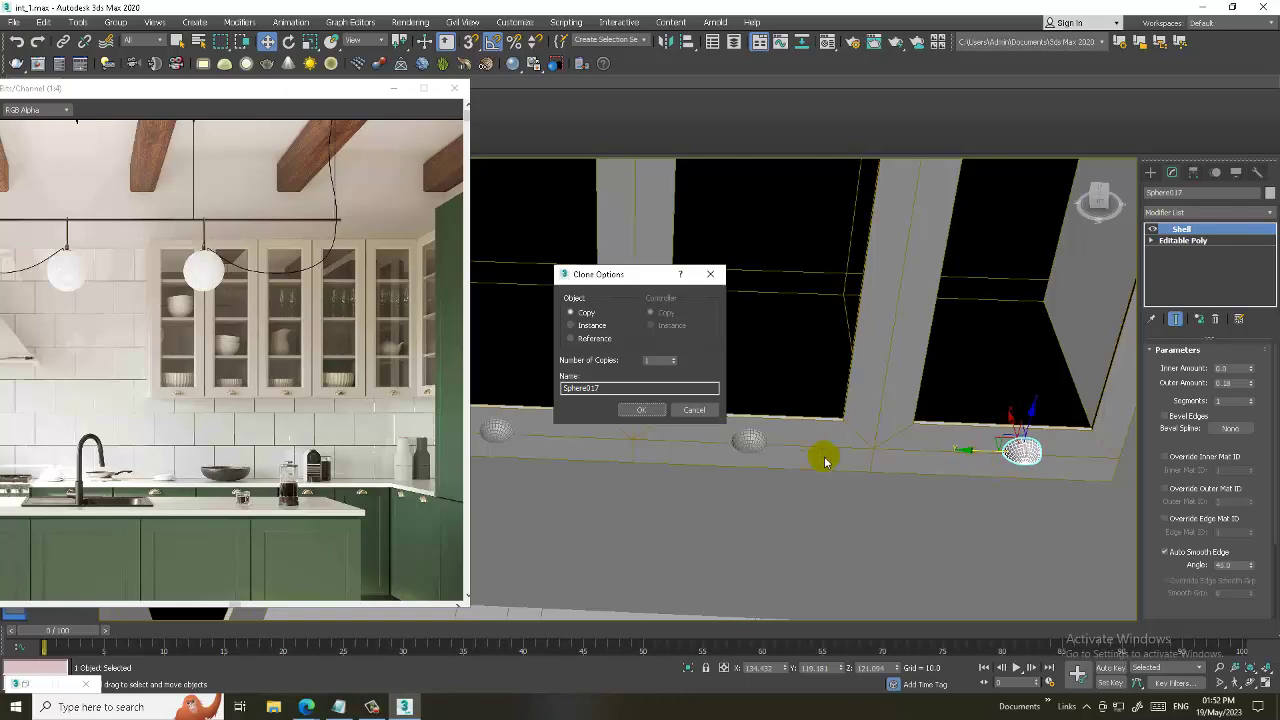
pyautogui.click(643, 409)
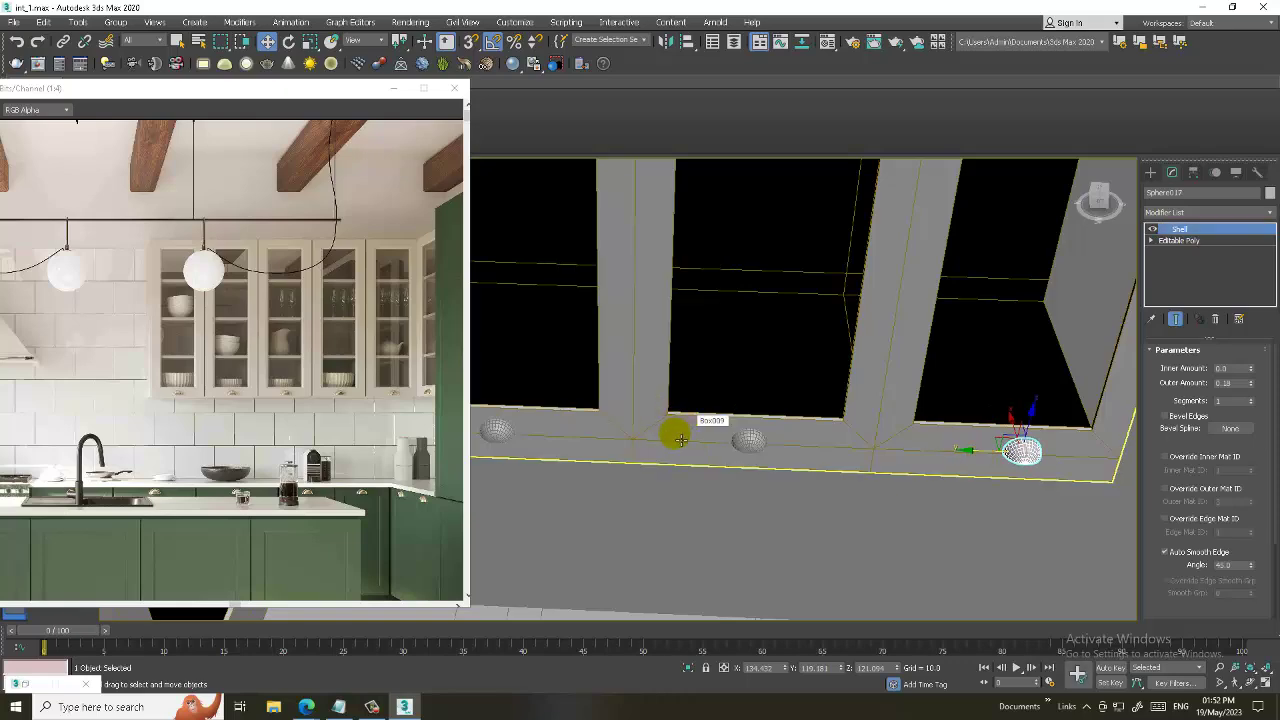
pyautogui.scroll(-5, 680, 440)
pyautogui.scroll(-5, 820, 425)
pyautogui.keyDown('alt'); pyautogui.moveTo(820, 425); pyautogui.dragTo(810, 458, button='middle'); pyautogui.keyUp('alt')
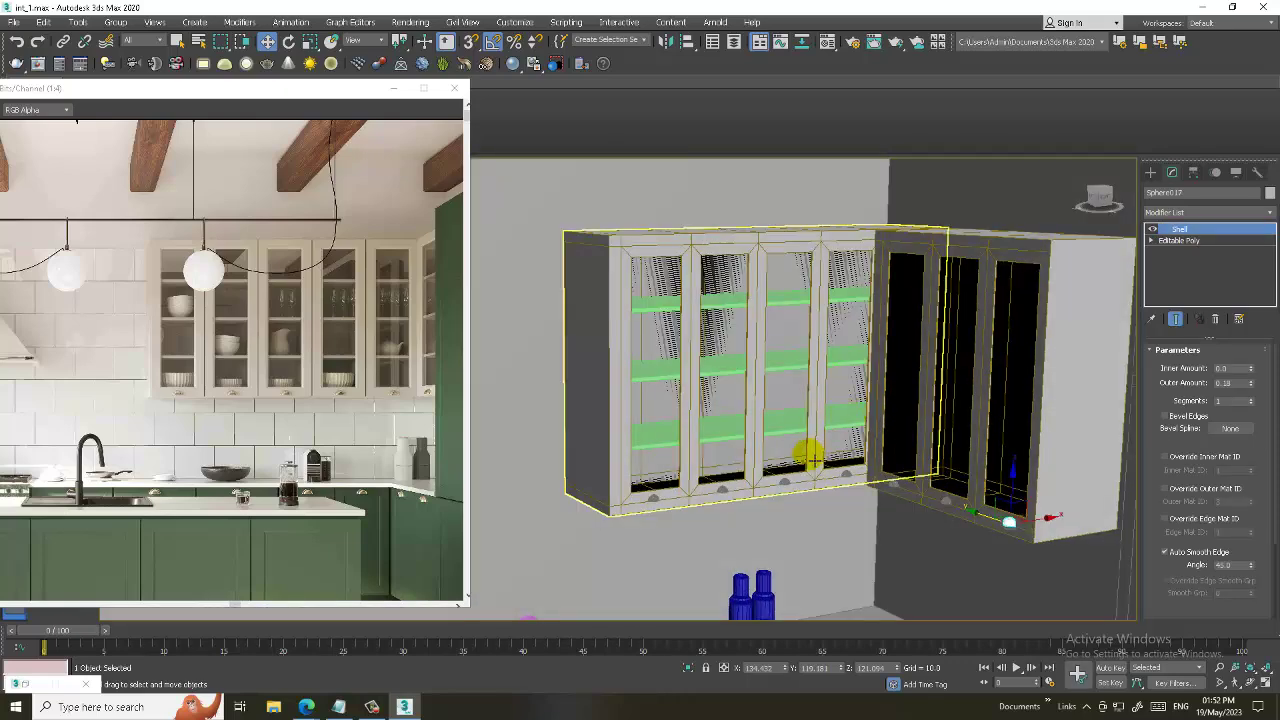
pyautogui.hotkey('ctrl', 'a')
# - Give all selected objects one plain colour from the Object Color choices
pyautogui.click(1267, 193)
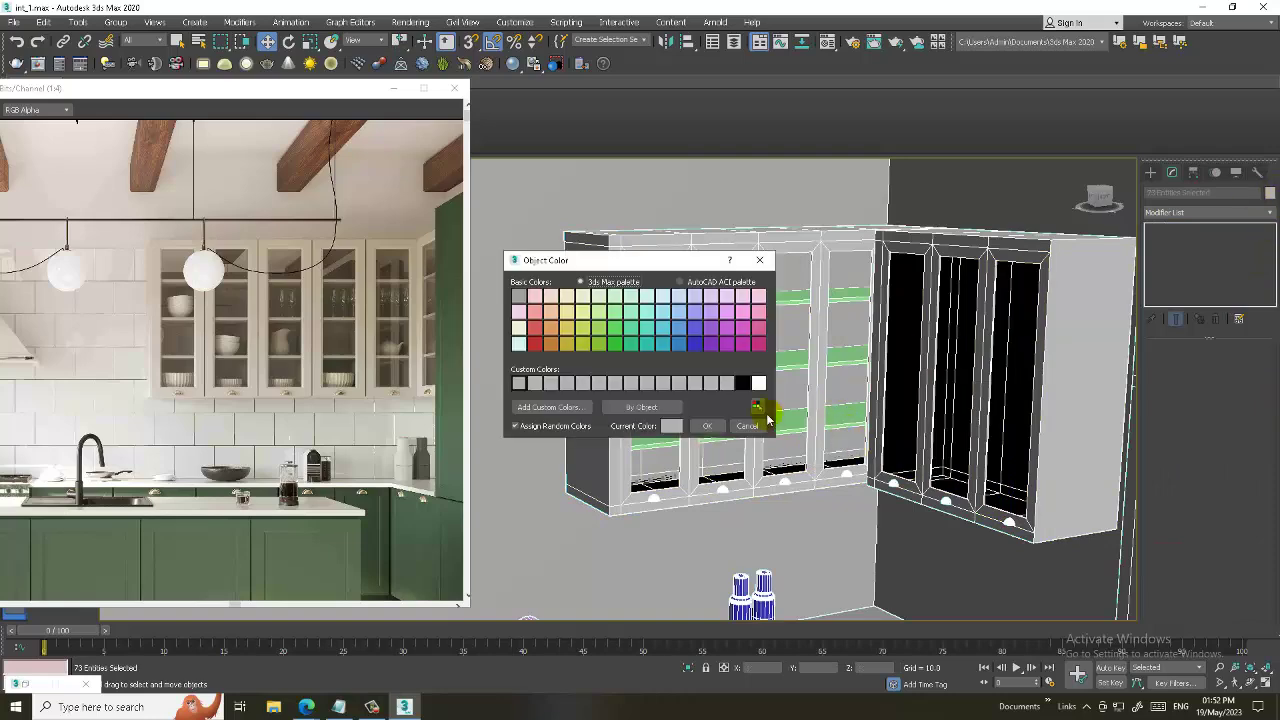
pyautogui.click(706, 426)
pyautogui.scroll(3, 990, 428)
pyautogui.scroll(5, 990, 425)
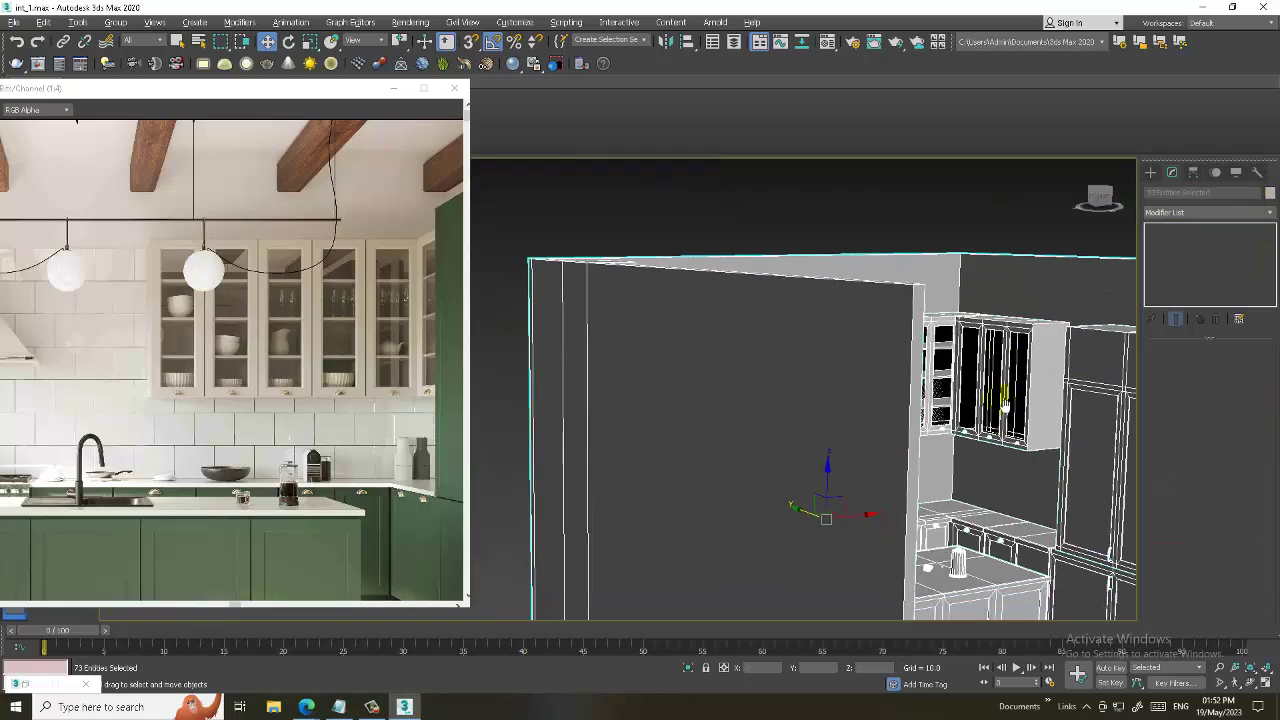
pyautogui.scroll(3, 980, 412)
pyautogui.scroll(-2, 960, 380)
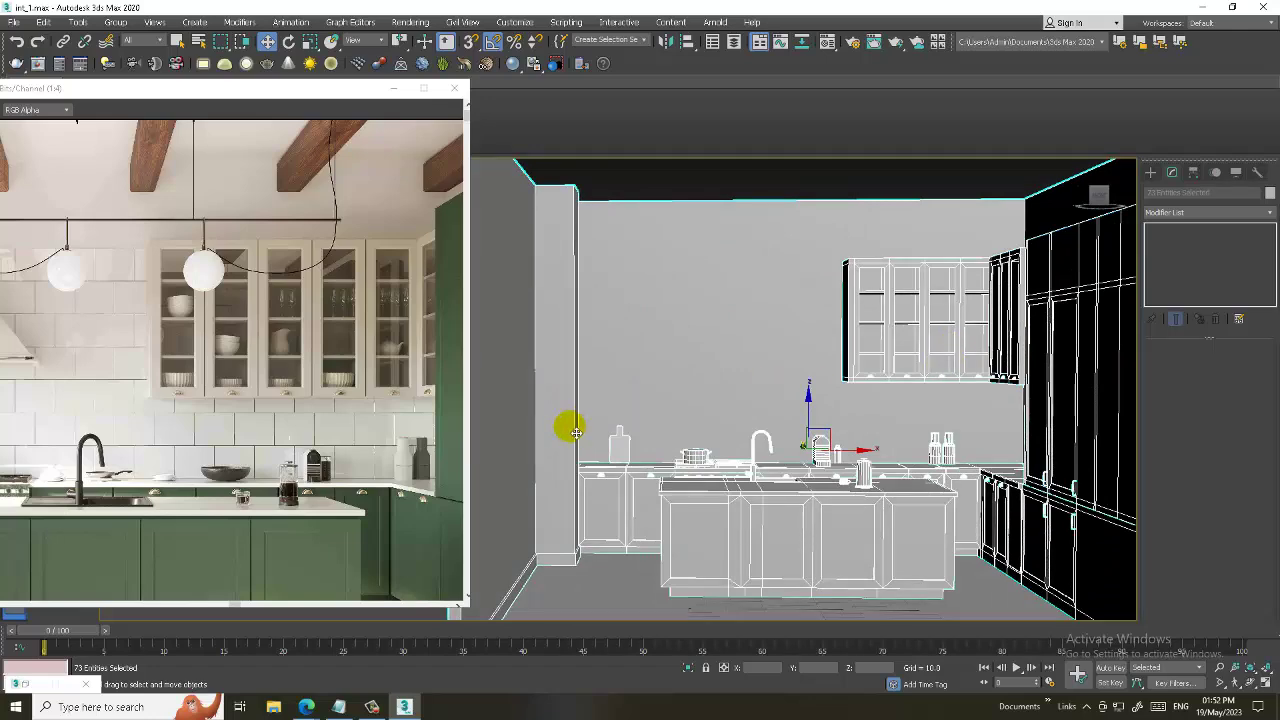
pyautogui.scroll(2, 760, 447)
pyautogui.scroll(3, 752, 440)
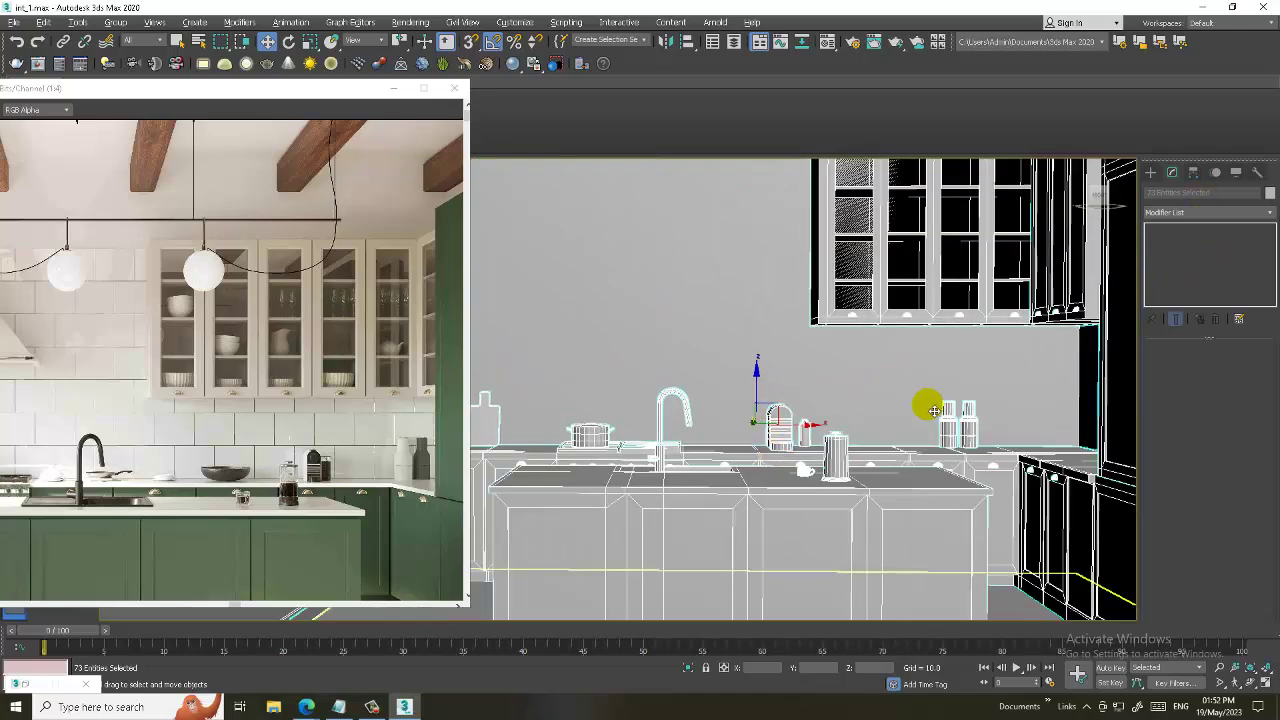
pyautogui.scroll(4, 922, 410)
# - Slide the toaster and small canister right along the counter toward the two tall bottles
pyautogui.click(688, 368)
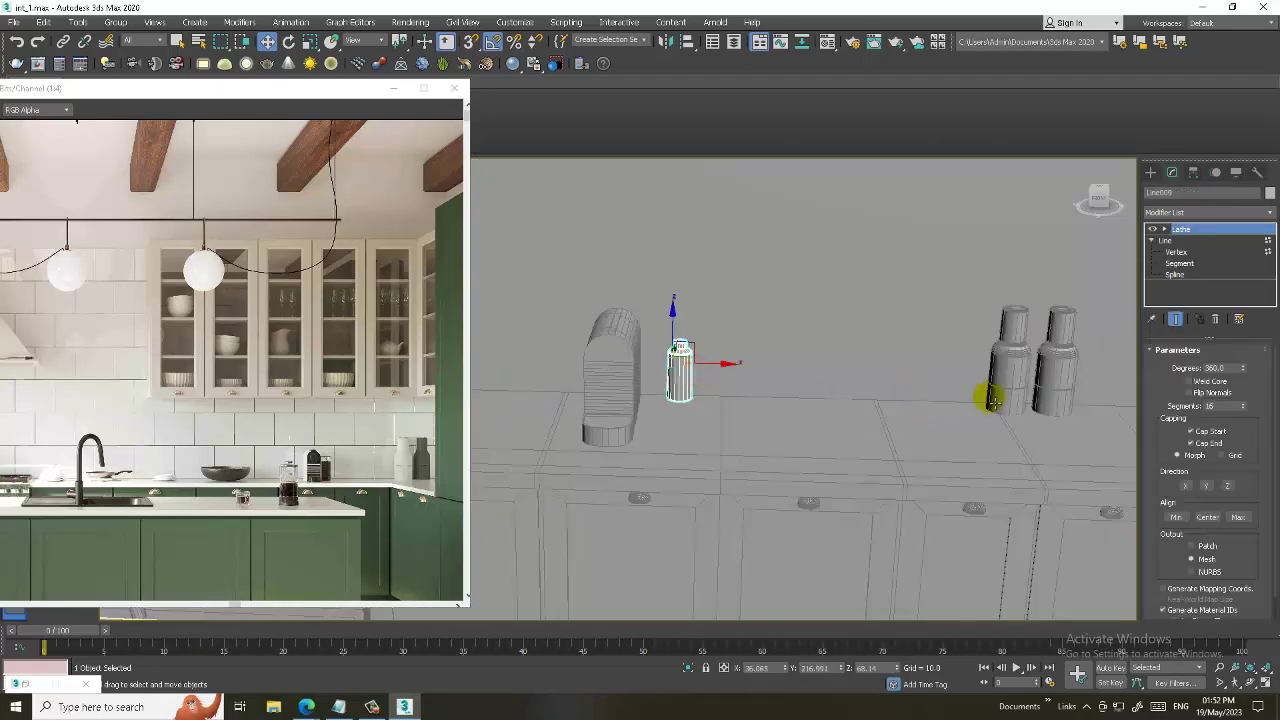
pyautogui.click(1055, 365)
pyautogui.keyDown('ctrl'); pyautogui.click(1013, 365); pyautogui.keyUp('ctrl')
pyautogui.scroll(-2, 1013, 380)
pyautogui.scroll(-3, 1013, 400)
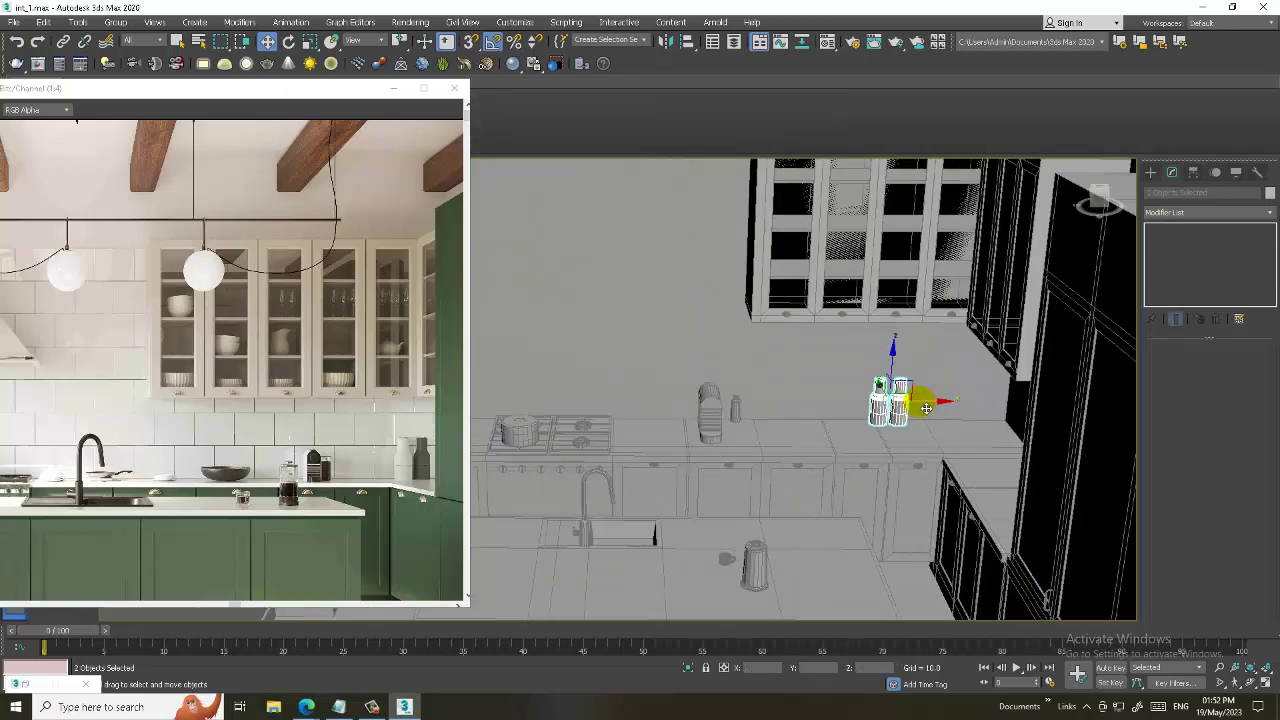
pyautogui.keyDown('alt'); pyautogui.moveTo(942, 404); pyautogui.dragTo(800, 400, button='middle'); pyautogui.keyUp('alt')
pyautogui.click(785, 395)
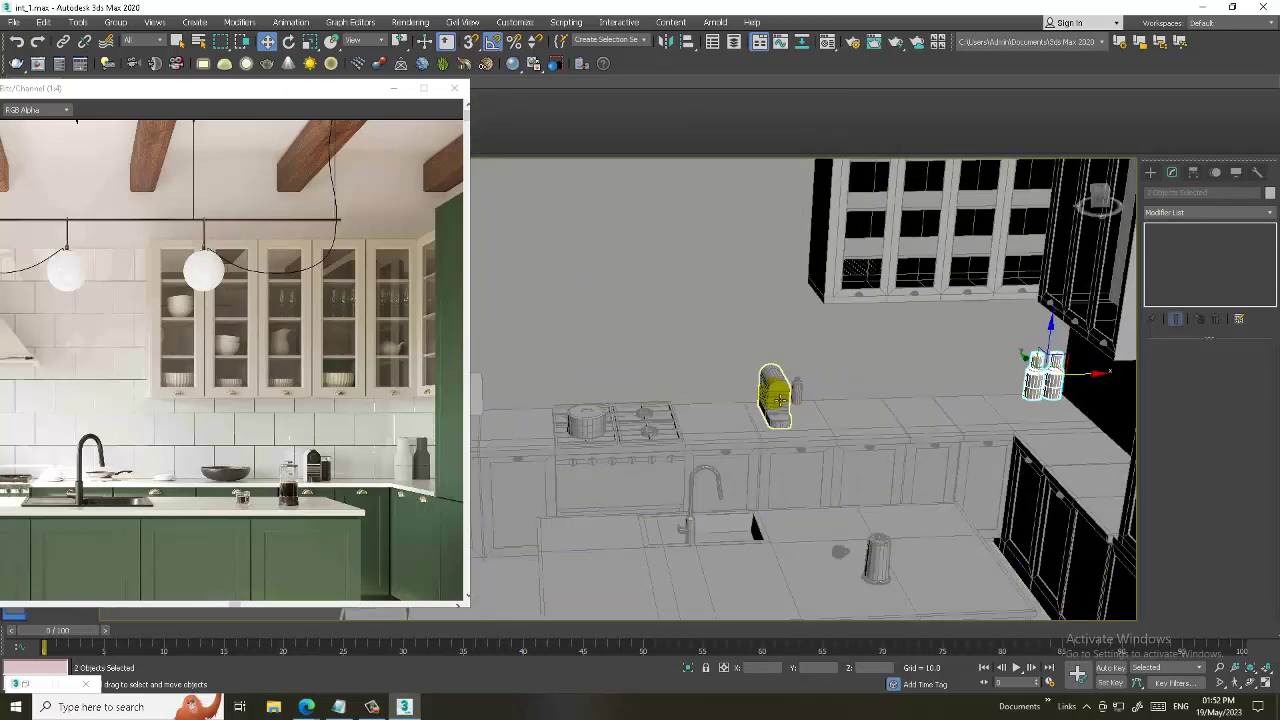
pyautogui.keyDown('ctrl'); pyautogui.click(820, 390); pyautogui.keyUp('ctrl')
pyautogui.moveTo(833, 388); pyautogui.dragTo(1034, 380)
pyautogui.moveTo(1034, 380)
pyautogui.keyDown('alt'); pyautogui.mouseDown(button='middle')
pyautogui.moveTo(967, 418)
pyautogui.moveTo(943, 409)
pyautogui.moveTo(940, 425)
pyautogui.mouseUp(button='middle'); pyautogui.keyUp('alt')
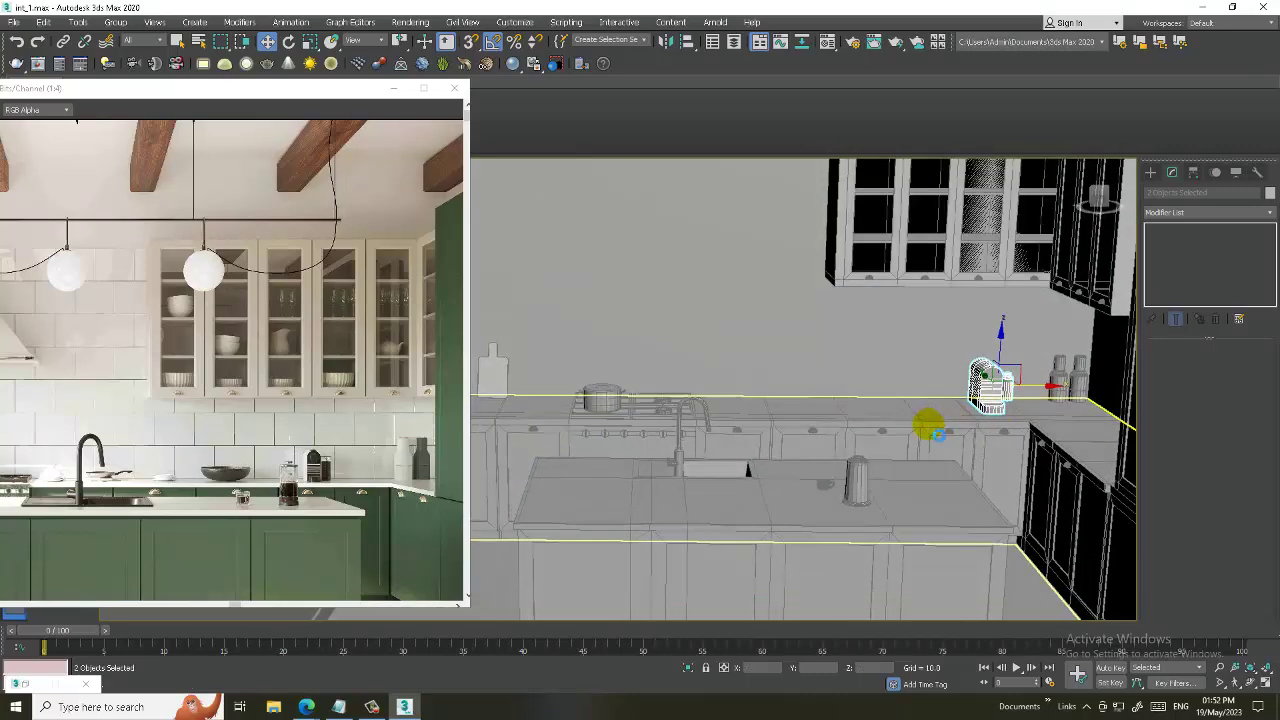
# - Orbit around the countertop and wall cabinet to review the toaster's new position
pyautogui.scroll(-5, 935, 430)
pyautogui.keyDown('alt'); pyautogui.moveTo(949, 371); pyautogui.dragTo(914, 437, button='middle'); pyautogui.keyUp('alt')
pyautogui.scroll(5, 914, 437)
pyautogui.scroll(1, 918, 355)
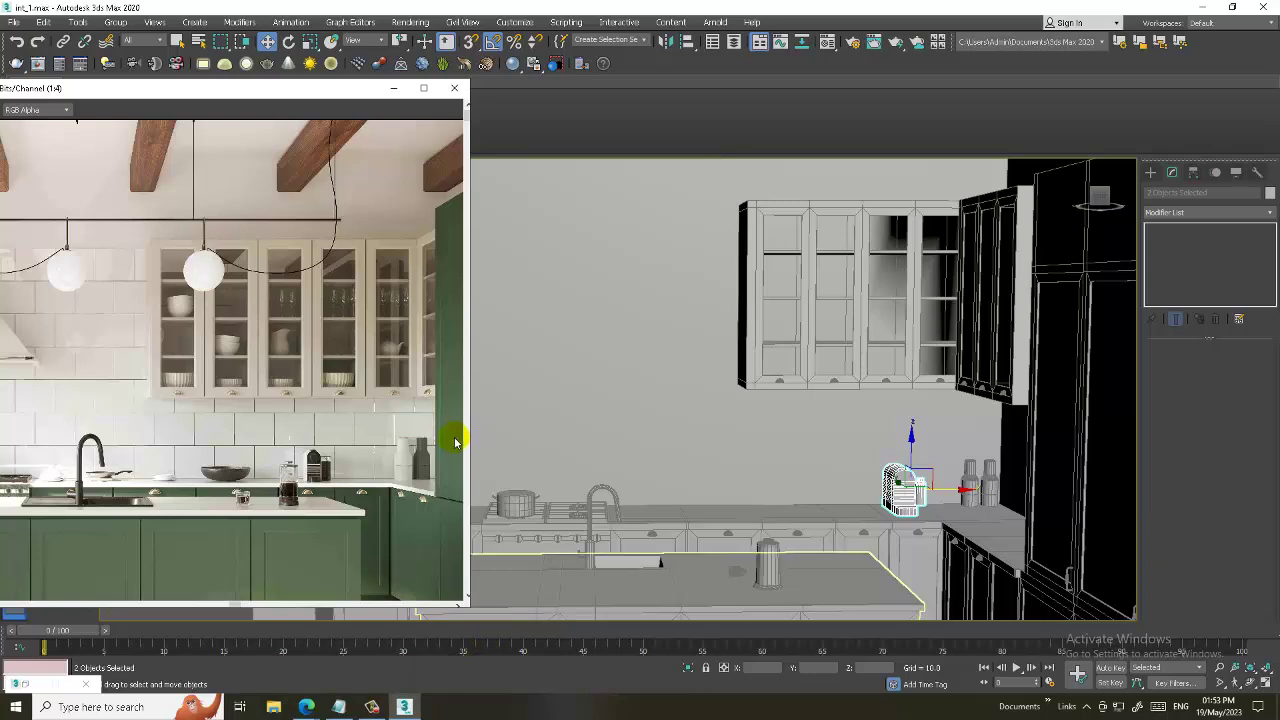
pyautogui.click(371, 707)
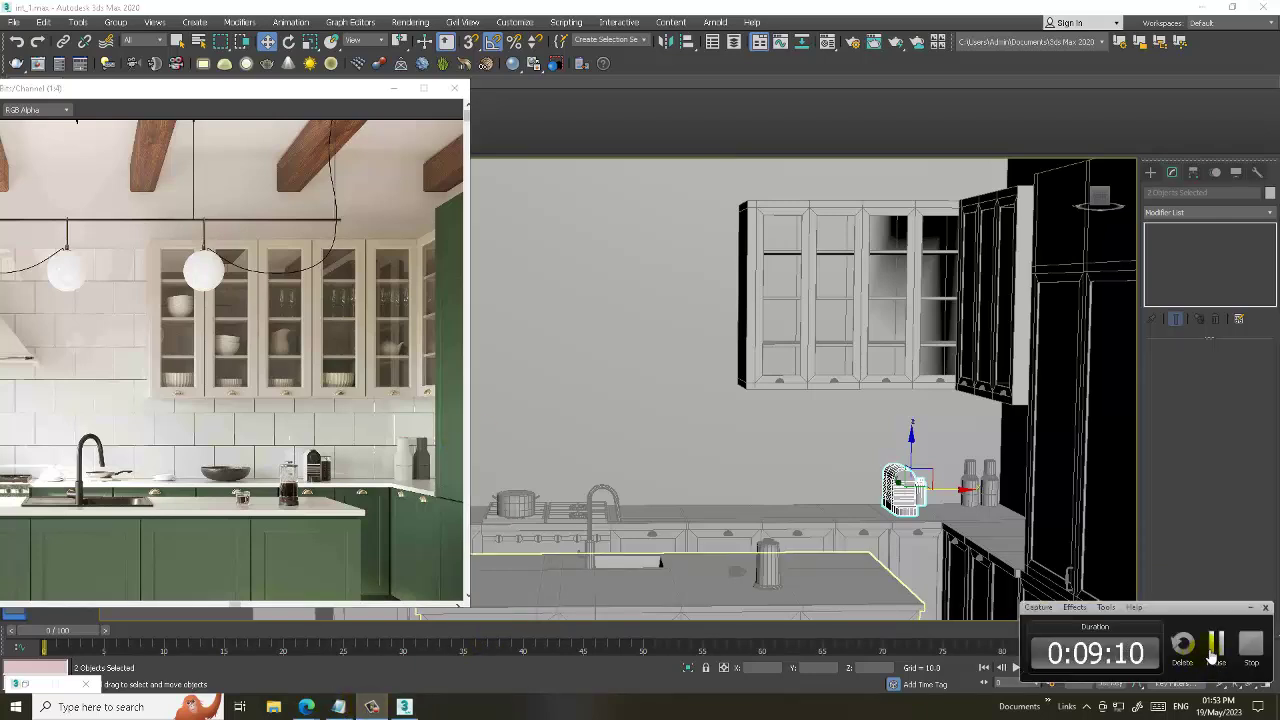
pyautogui.keyDown('alt'); pyautogui.moveTo(940, 488); pyautogui.dragTo(878, 466, button='middle'); pyautogui.keyUp('alt')
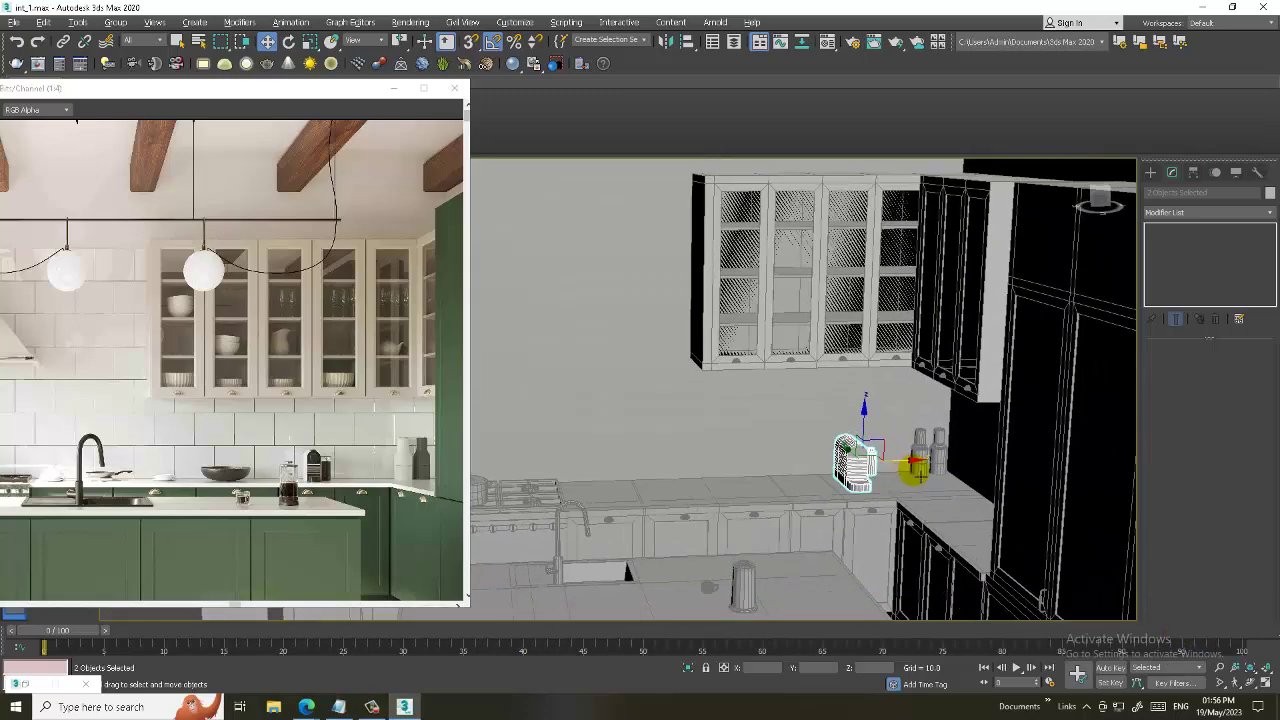
pyautogui.scroll(5, 878, 466)
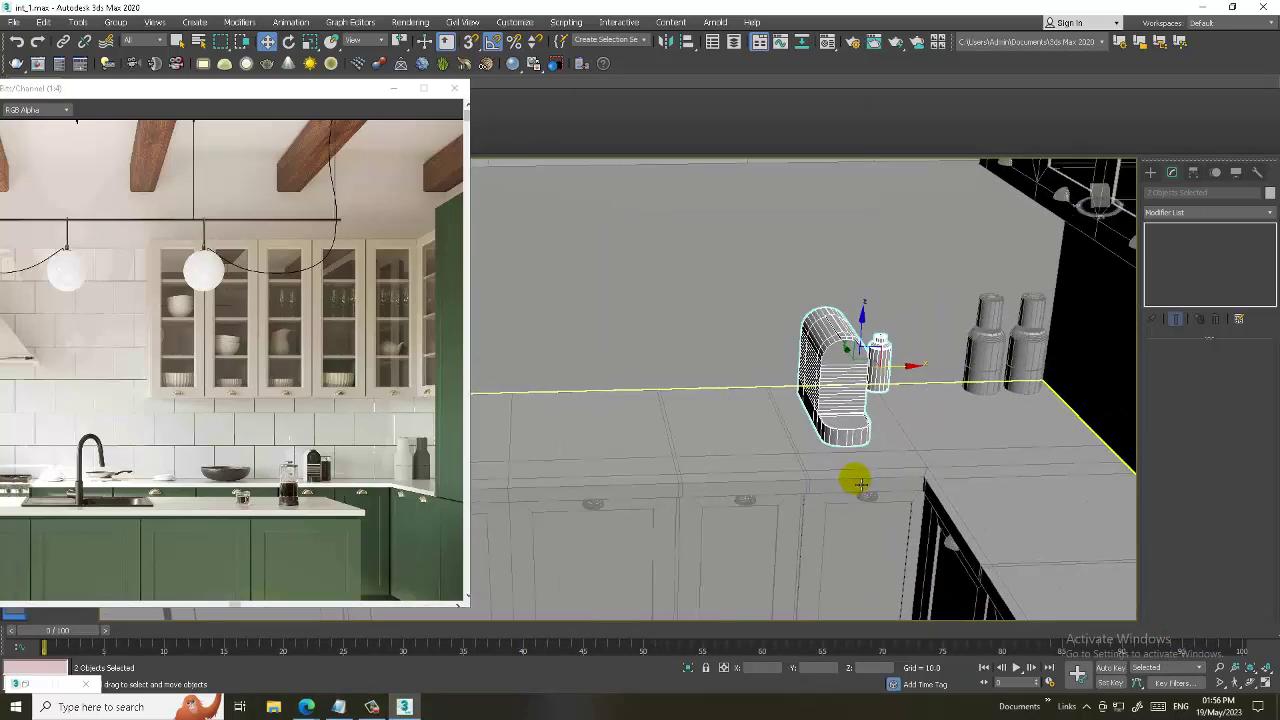
pyautogui.moveTo(849, 486)
pyautogui.mouseDown(button='middle')
pyautogui.moveTo(810, 612)
pyautogui.moveTo(837, 480)
pyautogui.mouseUp(button='middle')
# - Clone the upper cabinet's top board into a new copy, Box010
pyautogui.click(698, 200)
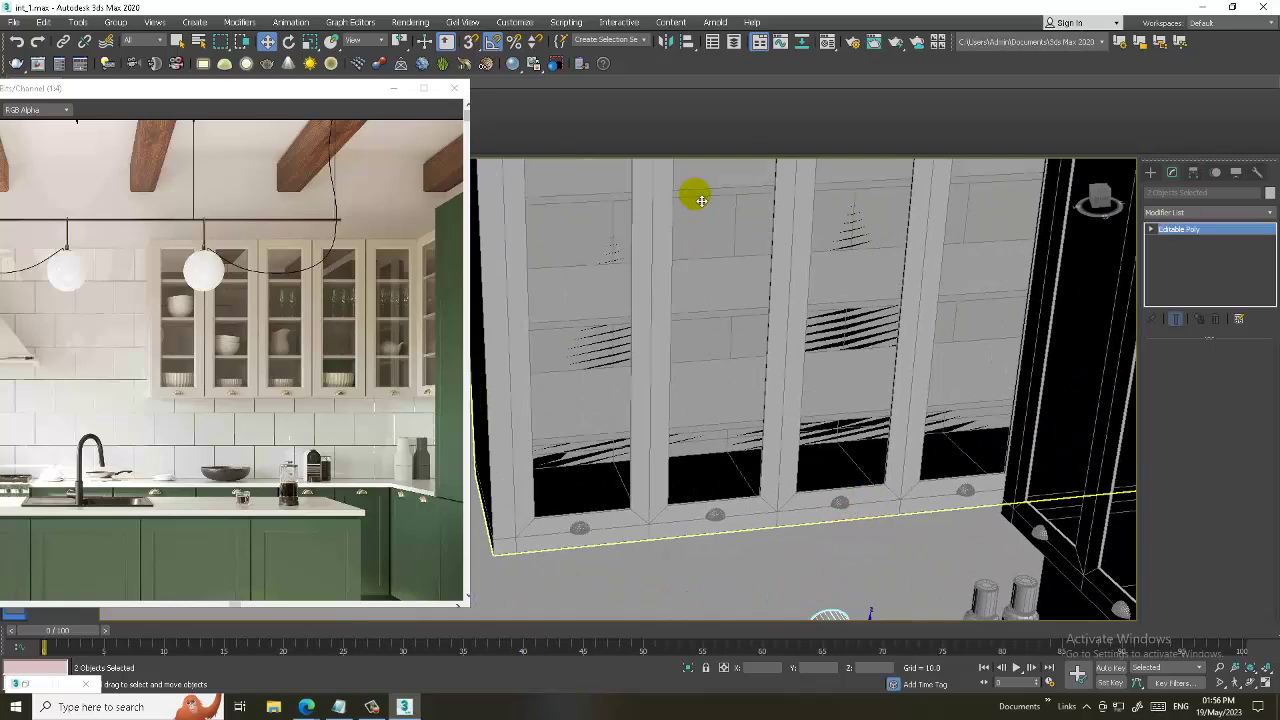
pyautogui.click(702, 200)
pyautogui.scroll(-3, 771, 240)
pyautogui.moveTo(771, 240)
pyautogui.keyDown('alt'); pyautogui.mouseDown(button='middle')
pyautogui.moveTo(808, 374)
pyautogui.moveTo(768, 344)
pyautogui.moveTo(794, 249)
pyautogui.mouseUp(button='middle'); pyautogui.keyUp('alt')
pyautogui.keyDown('shift'); pyautogui.moveTo(794, 249); pyautogui.dragTo(886, 300); pyautogui.keyUp('shift')
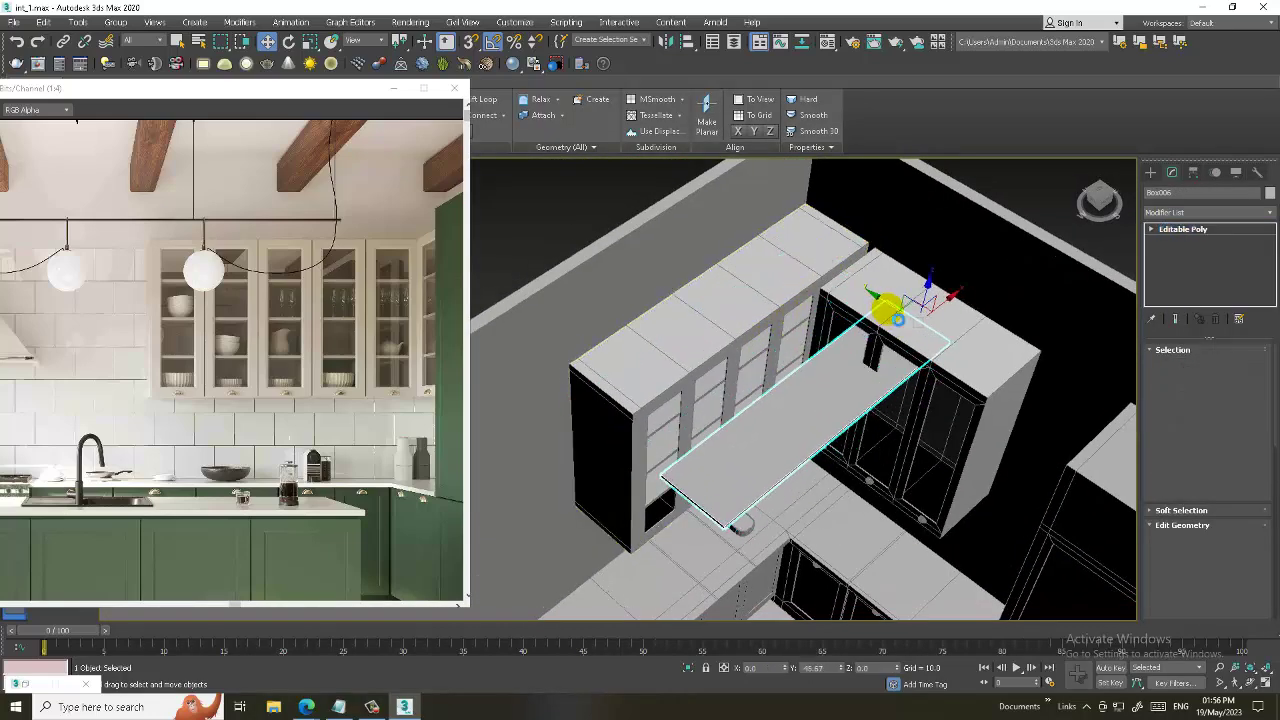
pyautogui.click(660, 411)
# - Rotate the copied board 90° and switch to a maximized Top view
pyautogui.press('e')
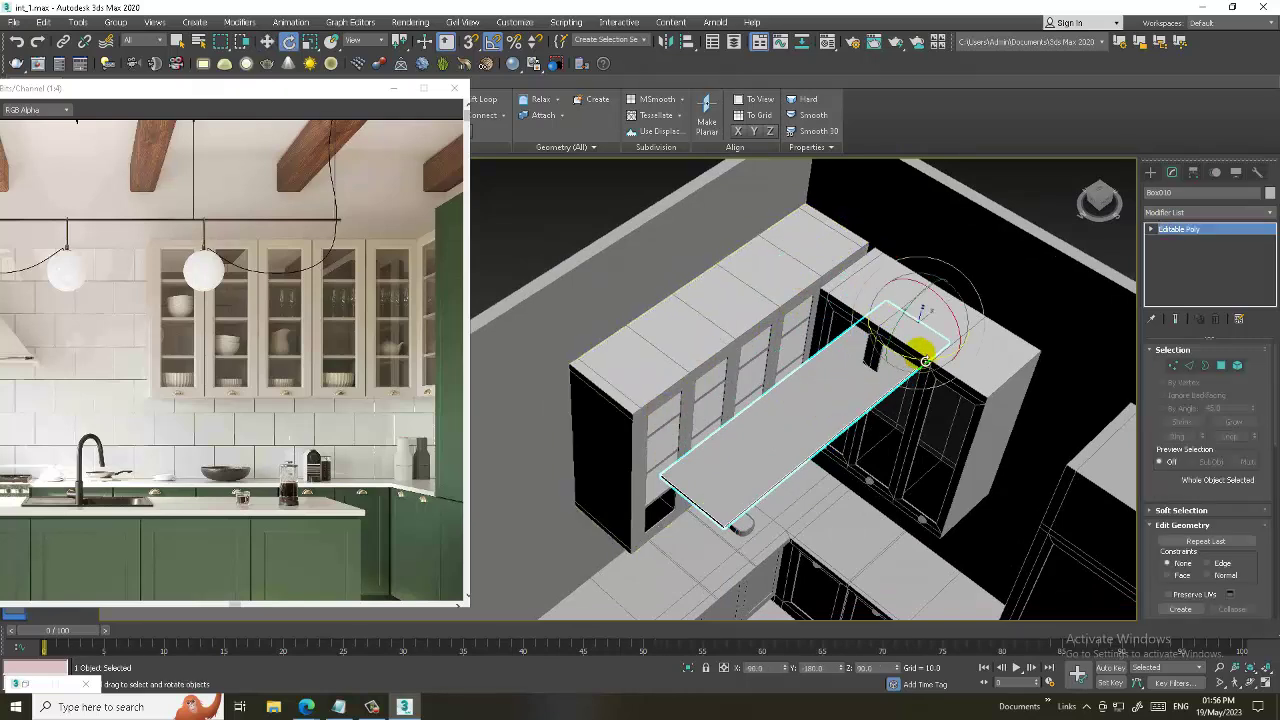
pyautogui.moveTo(918, 362)
pyautogui.mouseDown()
pyautogui.moveTo(930, 376)
pyautogui.moveTo(922, 364)
pyautogui.mouseUp()
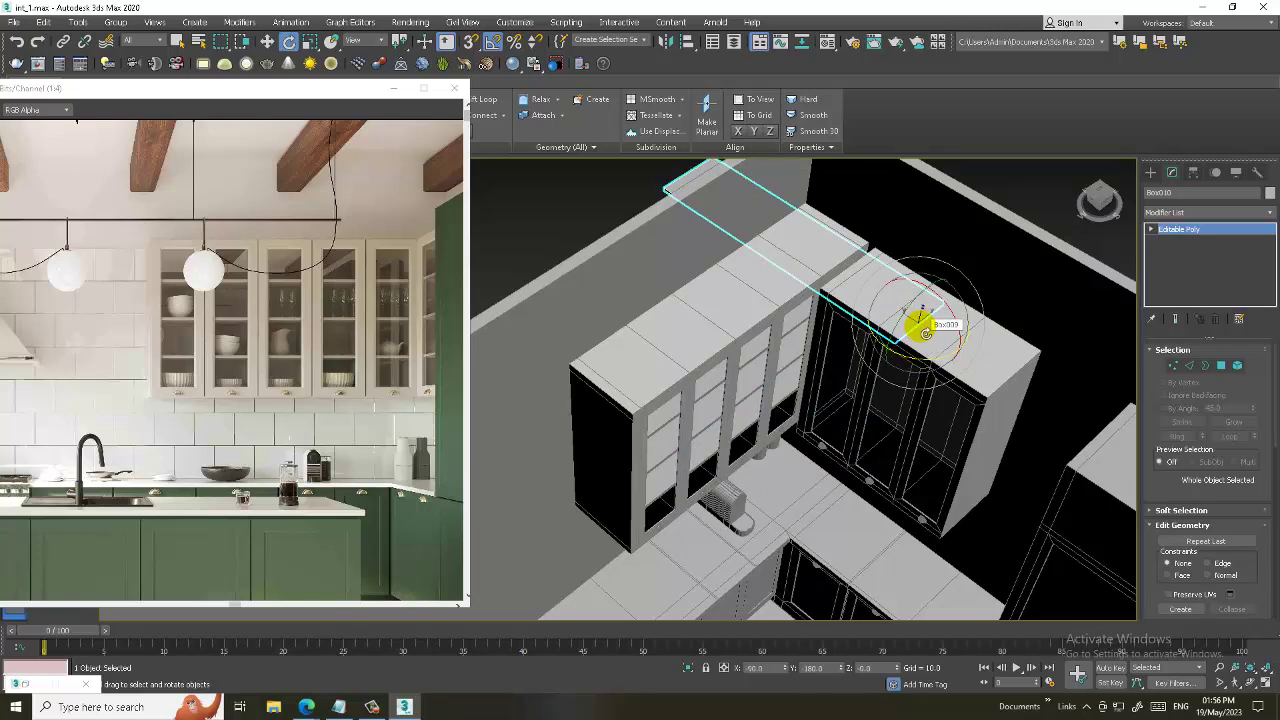
pyautogui.keyDown('alt'); pyautogui.moveTo(930, 342); pyautogui.dragTo(870, 443, button='middle'); pyautogui.keyUp('alt')
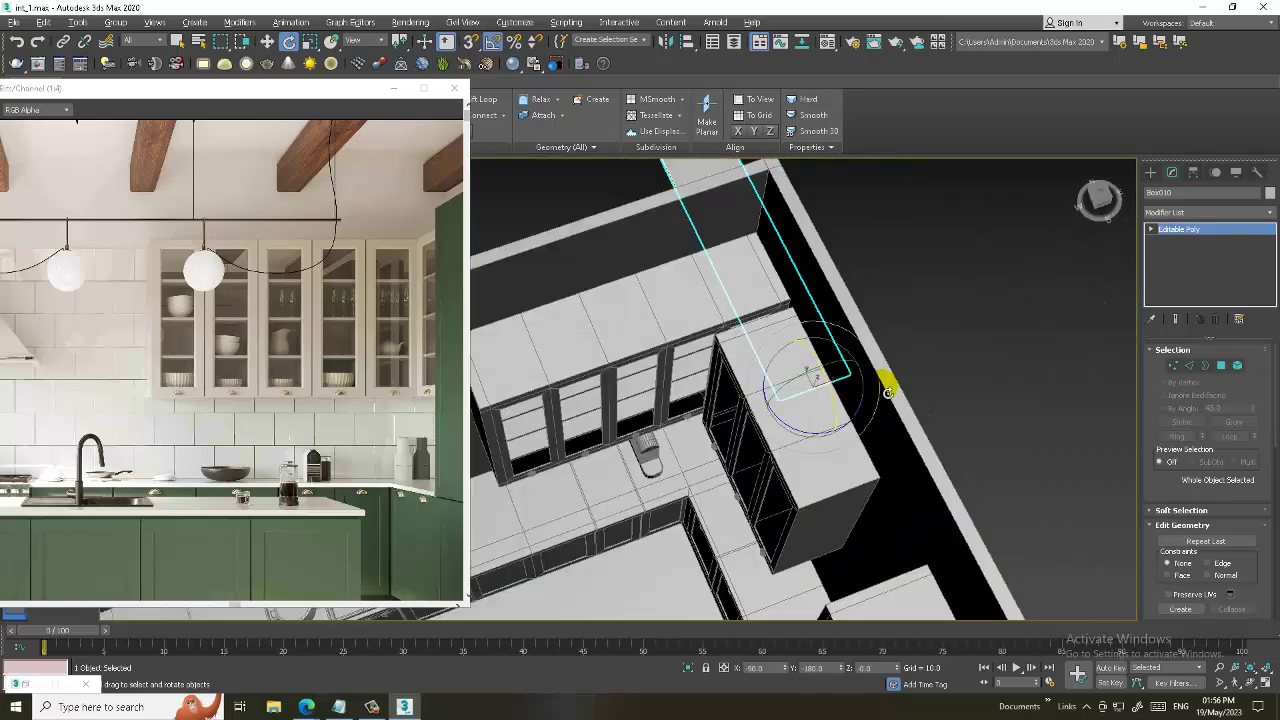
pyautogui.hotkey('alt', 'w')
pyautogui.press('t')
pyautogui.hotkey('alt', 'w')
pyautogui.scroll(-3, 620, 297)
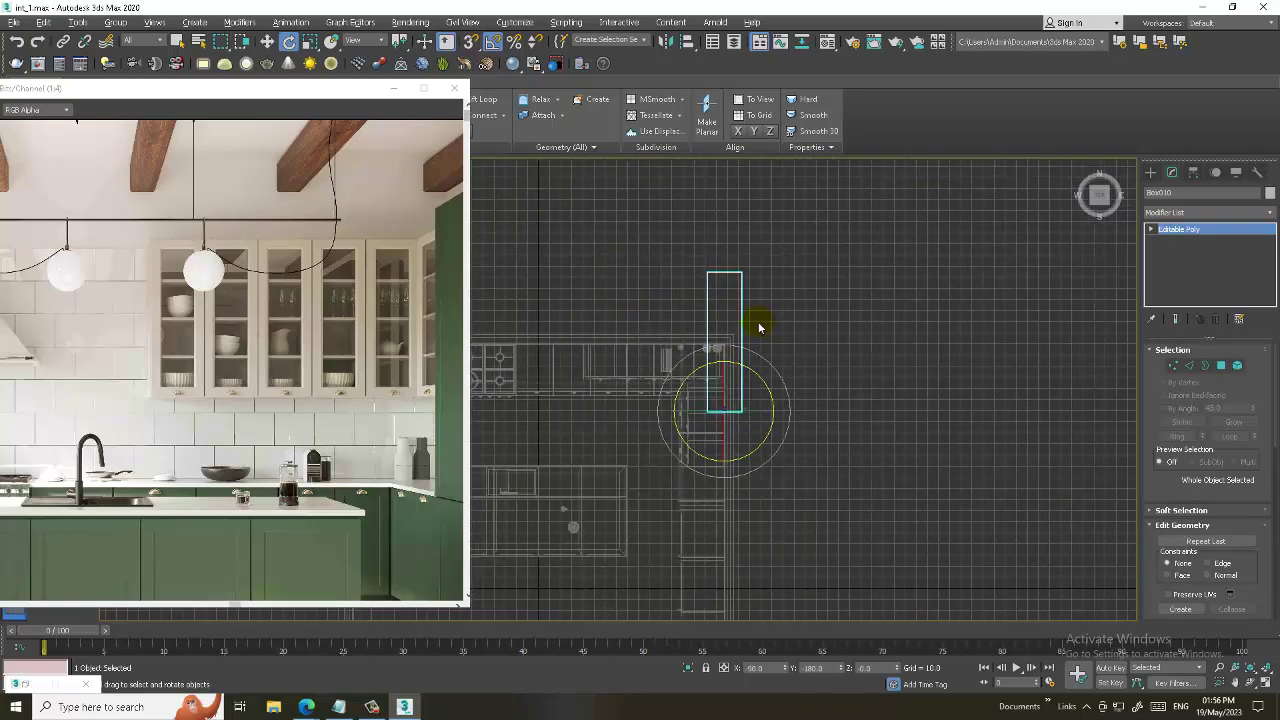
pyautogui.scroll(3, 737, 433)
# - Move the board in the Top view to line it up over the corner cabinet
pyautogui.press('w')
pyautogui.moveTo(737, 433); pyautogui.dragTo(751, 363, button='middle')
pyautogui.moveTo(751, 300); pyautogui.dragTo(750, 410)
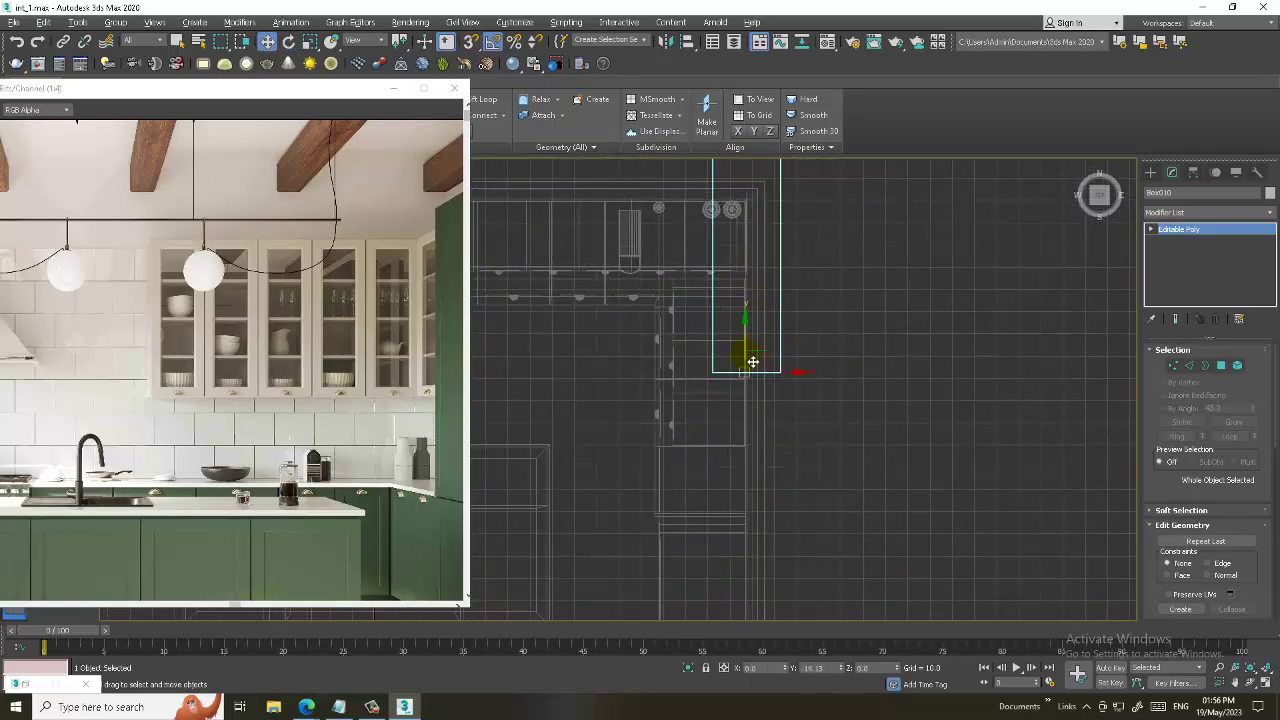
pyautogui.scroll(2, 753, 414)
pyautogui.moveTo(786, 466)
pyautogui.mouseDown()
pyautogui.moveTo(731, 457)
pyautogui.moveTo(745, 460)
pyautogui.mouseUp()
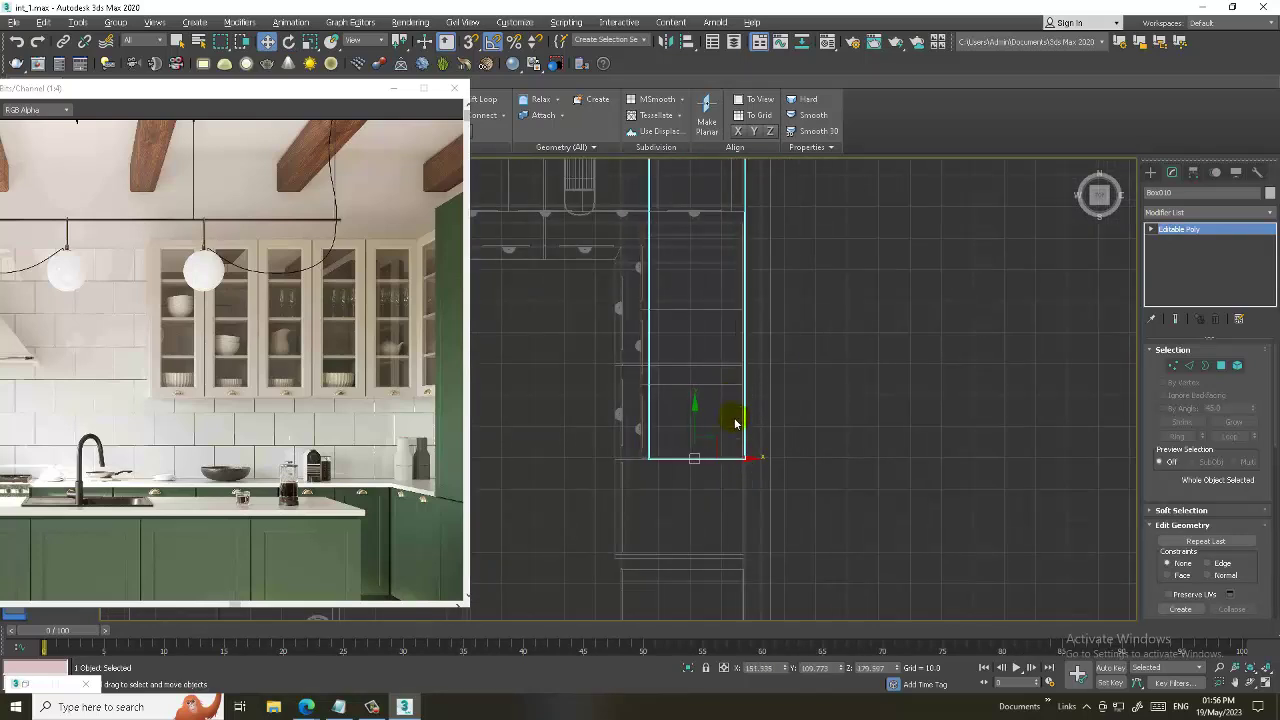
pyautogui.moveTo(764, 325); pyautogui.dragTo(766, 434, button='middle')
# - Pull the board's top vertices down to shorten it to the cabinet's depth
pyautogui.press('1')
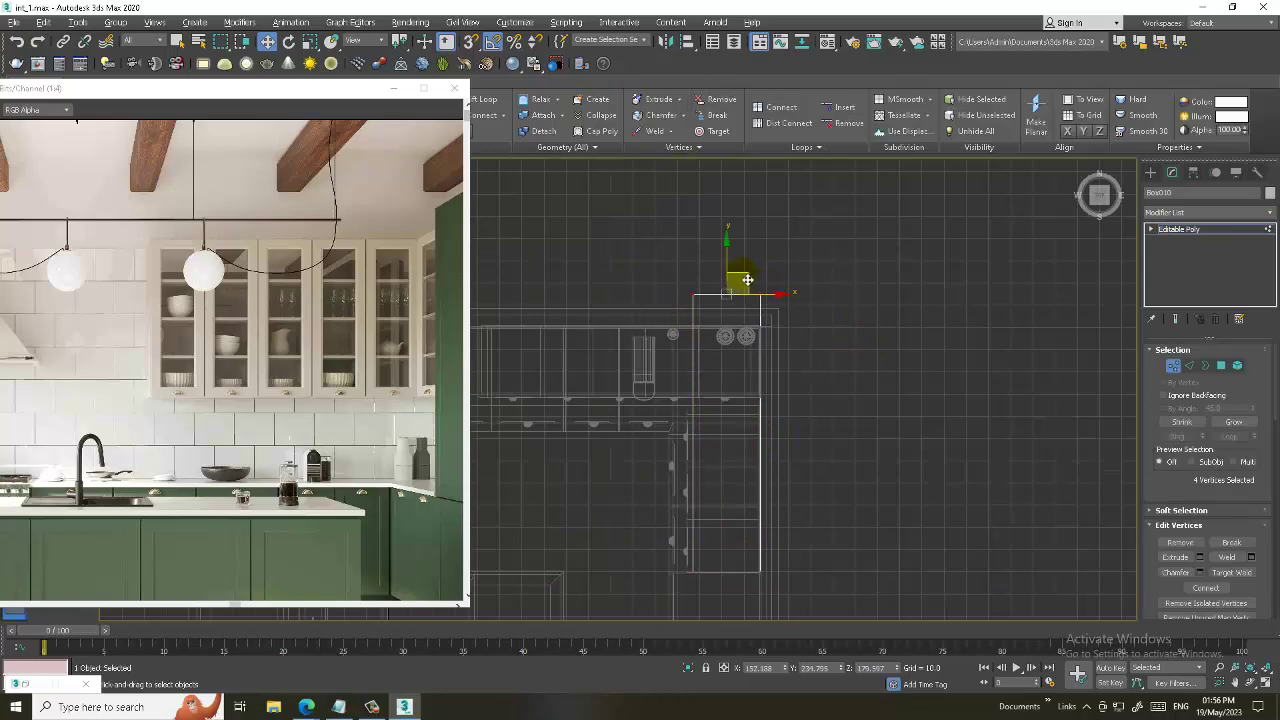
pyautogui.moveTo(747, 280); pyautogui.dragTo(751, 392)
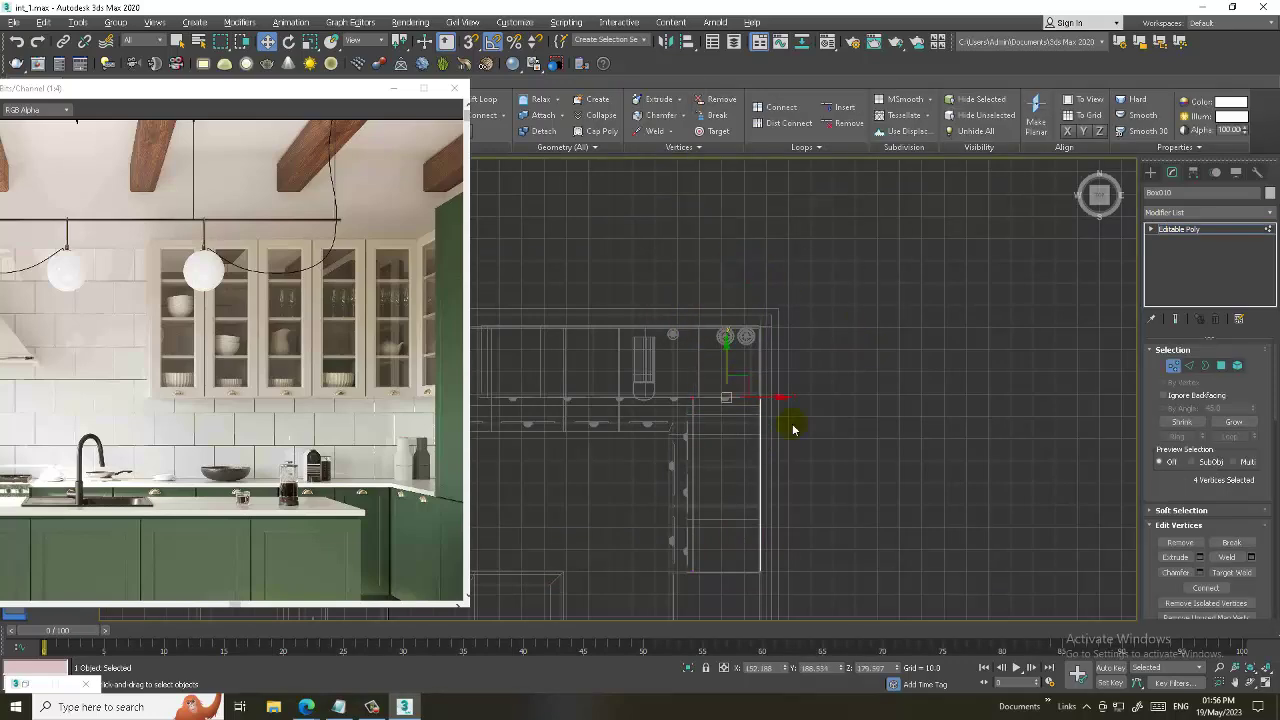
pyautogui.hotkey('alt', 'w')
pyautogui.rightClick(951, 571)
pyautogui.hotkey('alt', 'w')
pyautogui.moveTo(968, 405)
pyautogui.keyDown('alt'); pyautogui.mouseDown(button='middle')
pyautogui.moveTo(866, 391)
pyautogui.moveTo(863, 337)
pyautogui.mouseUp(button='middle'); pyautogui.keyUp('alt')
pyautogui.moveTo(916, 416)
pyautogui.keyDown('alt'); pyautogui.mouseDown(button='middle')
pyautogui.moveTo(849, 380)
pyautogui.moveTo(789, 403)
pyautogui.moveTo(684, 375)
pyautogui.mouseUp(button='middle'); pyautogui.keyUp('alt')
pyautogui.click(1212, 230)
pyautogui.scroll(5, 849, 380)
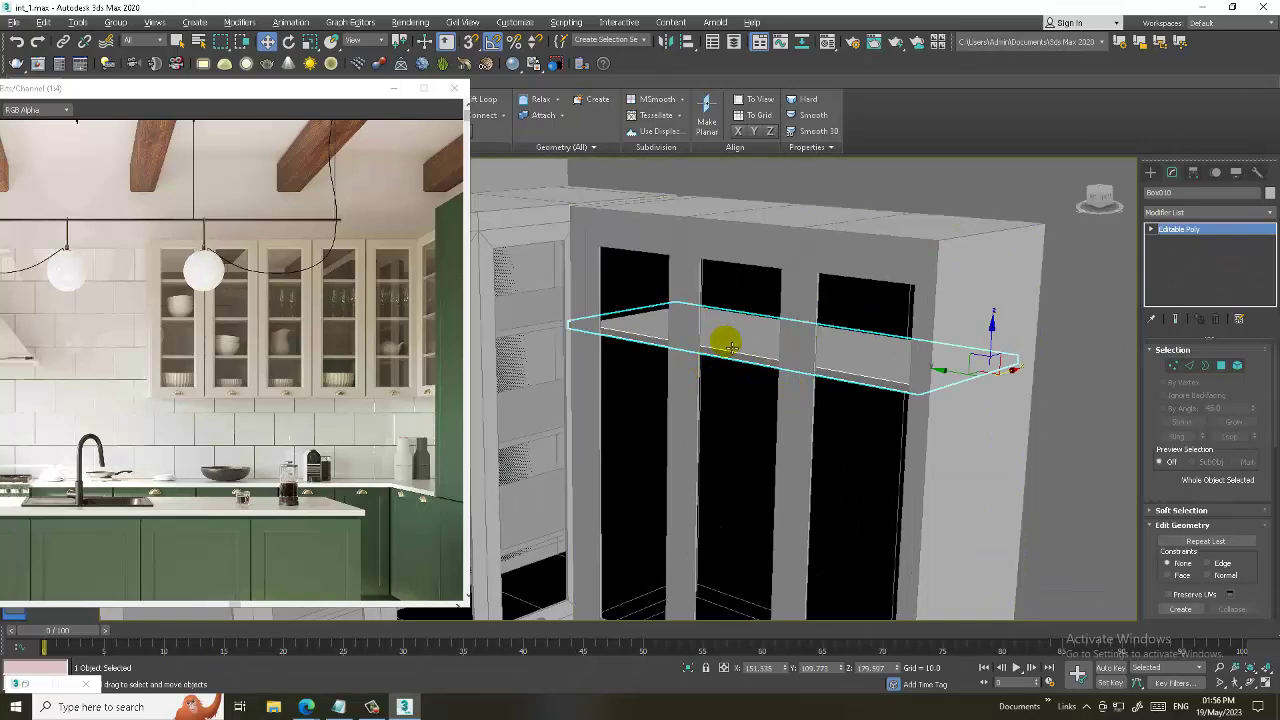
# - Copy the shelf twice downward inside the corner glass-door cabinet
pyautogui.keyDown('alt'); pyautogui.moveTo(726, 337); pyautogui.dragTo(737, 331, button='middle'); pyautogui.keyUp('alt')
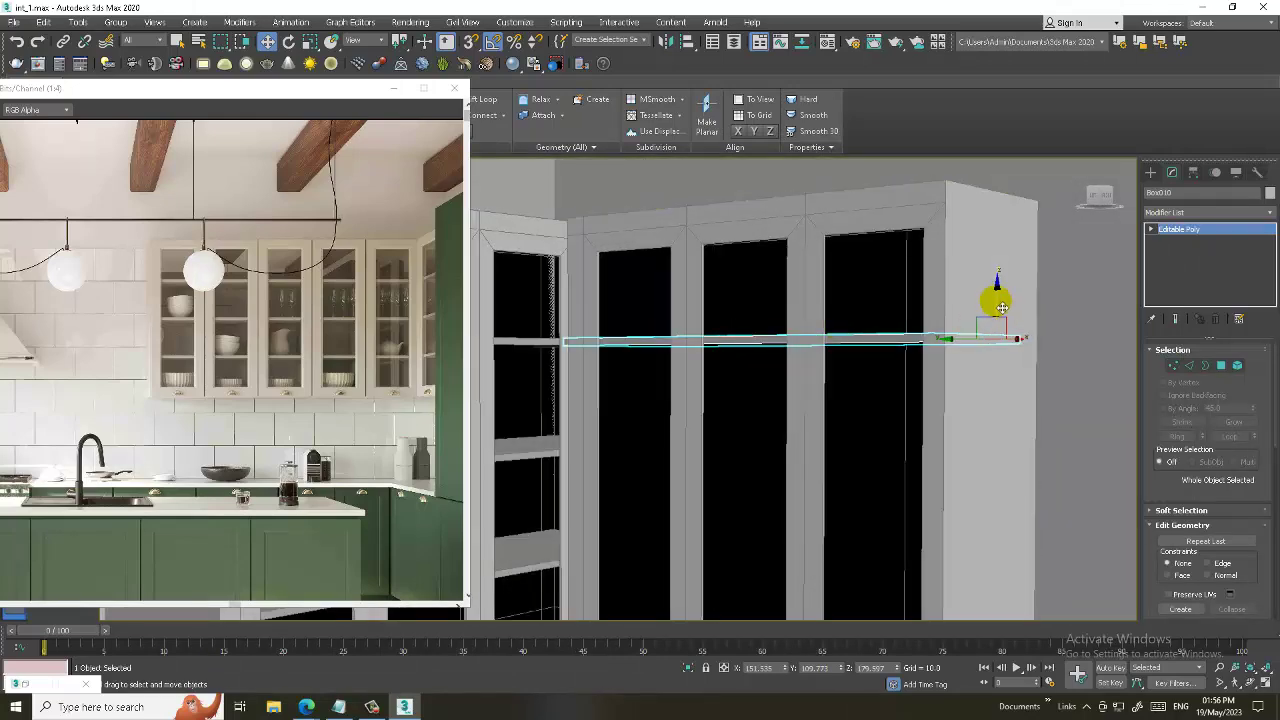
pyautogui.keyDown('shift'); pyautogui.moveTo(991, 294); pyautogui.dragTo(1000, 436); pyautogui.keyUp('shift')
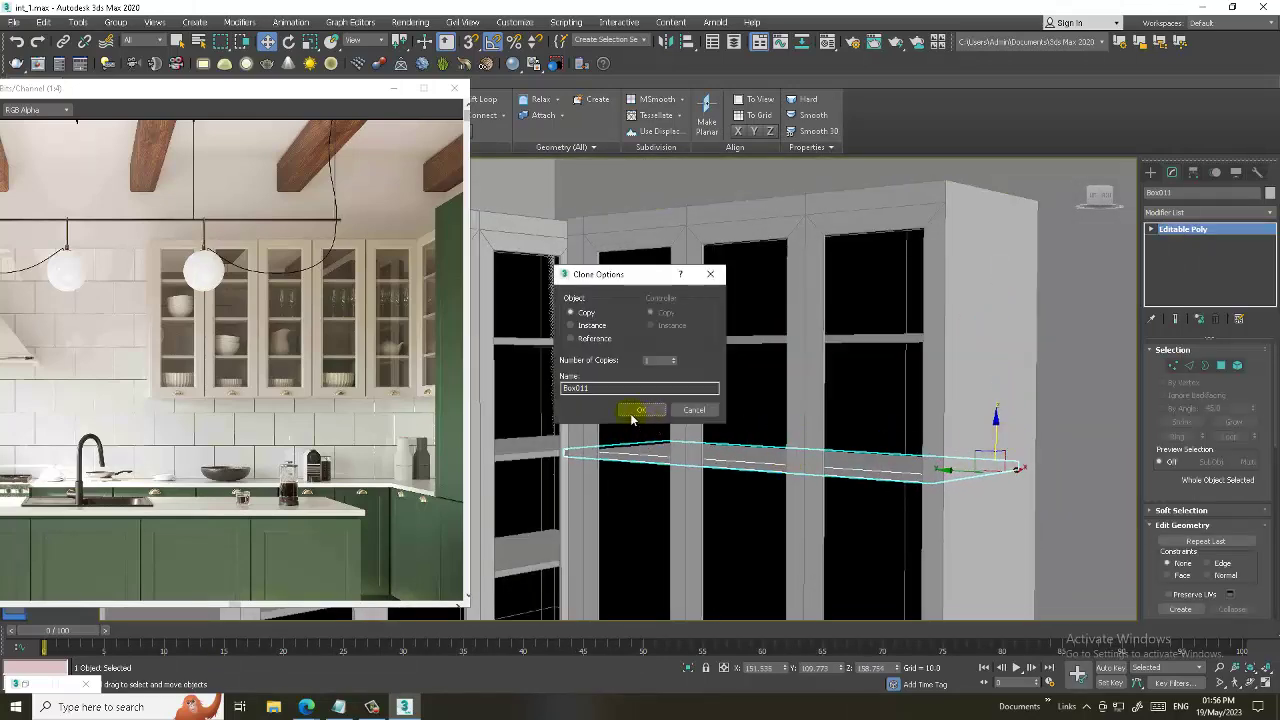
pyautogui.click(641, 409)
pyautogui.keyDown('alt'); pyautogui.moveTo(652, 408); pyautogui.dragTo(970, 315, button='middle'); pyautogui.keyUp('alt')
pyautogui.click(1040, 357)
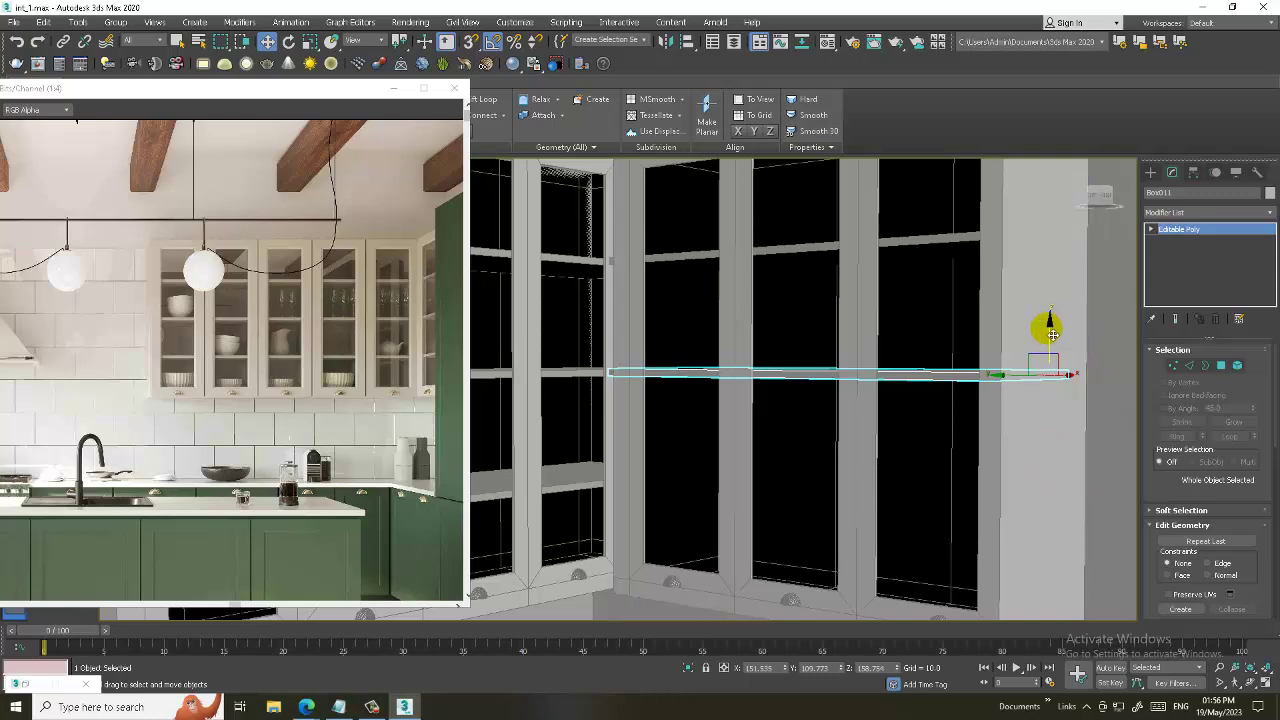
pyautogui.keyDown('shift'); pyautogui.moveTo(1055, 458); pyautogui.dragTo(1037, 457); pyautogui.keyUp('shift')
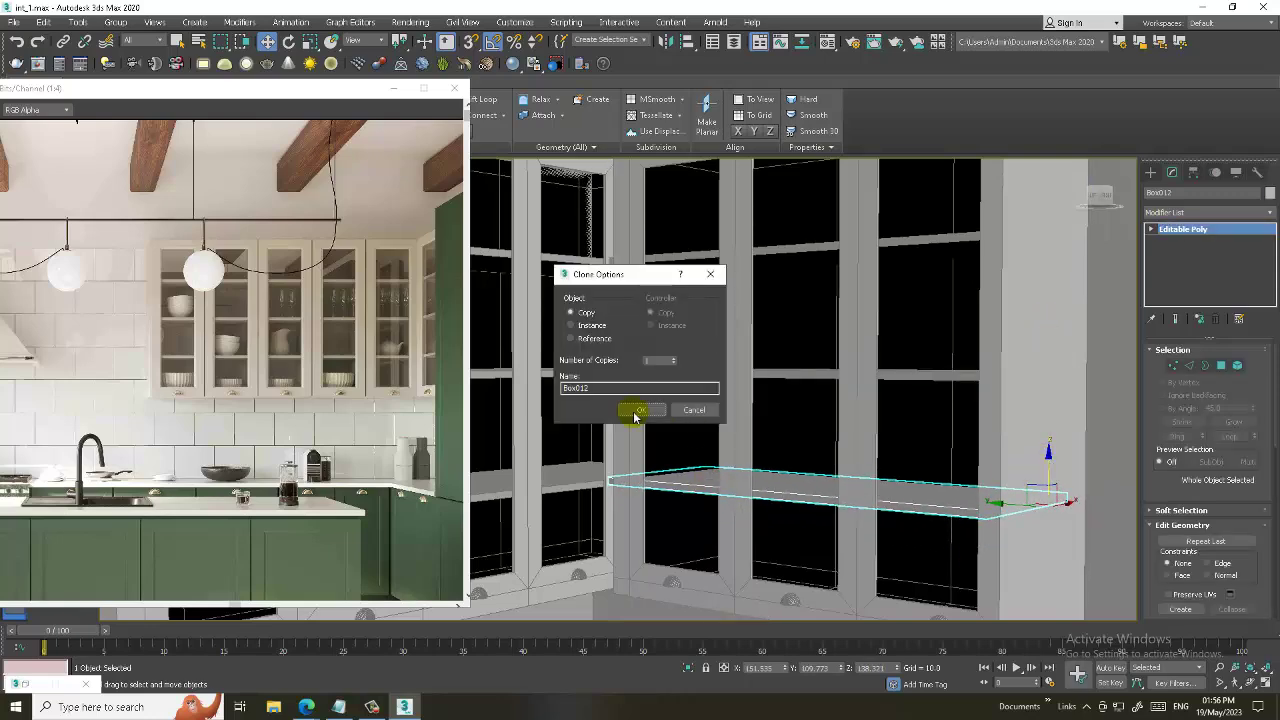
pyautogui.click(628, 414)
# - Nudge the shelf slightly down in a maximized front view
pyautogui.hotkey('alt', 'w')
pyautogui.hotkey('alt', 'w')
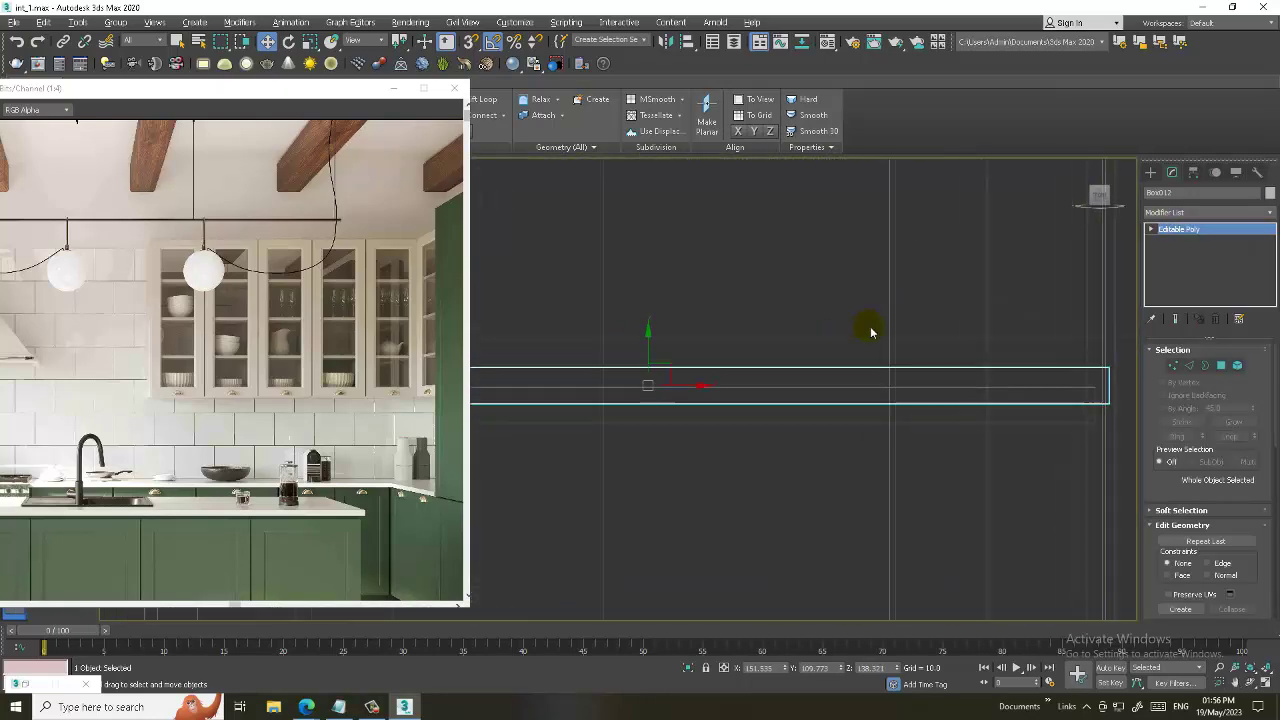
pyautogui.scroll(-3, 866, 329)
pyautogui.moveTo(866, 329); pyautogui.dragTo(835, 372, button='middle')
pyautogui.scroll(2, 835, 372)
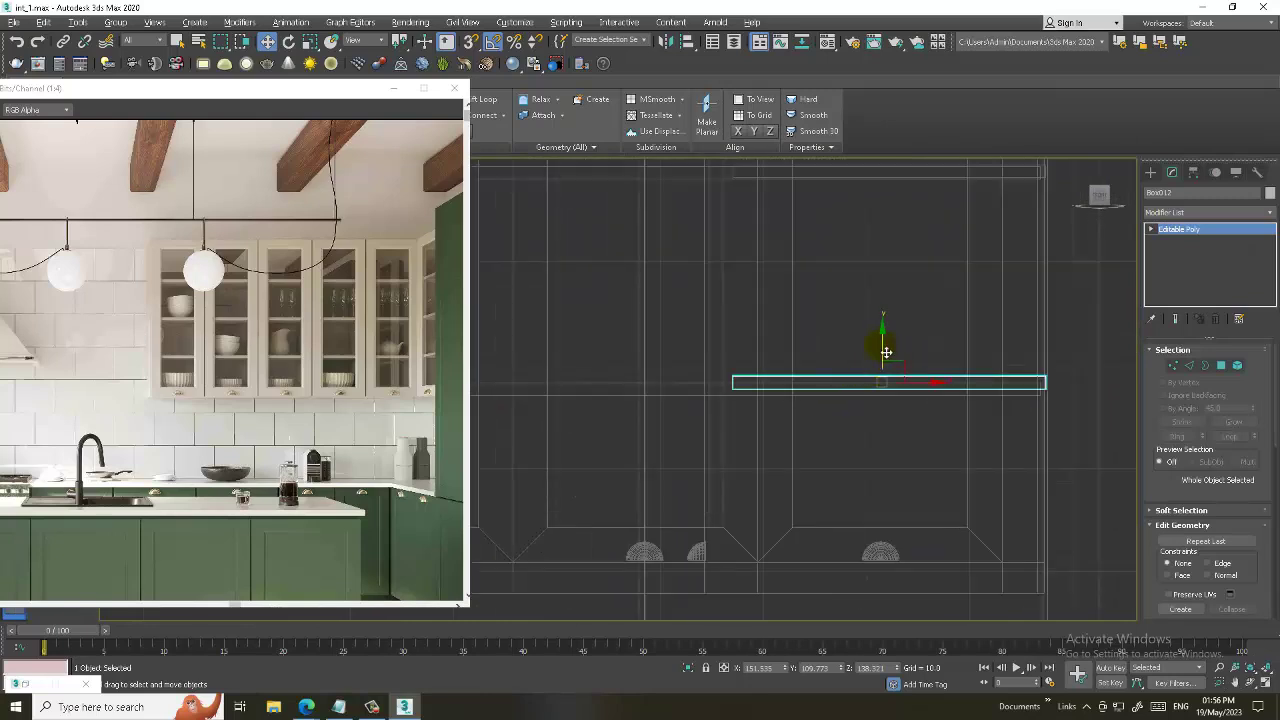
pyautogui.moveTo(883, 349); pyautogui.dragTo(894, 357)
pyautogui.moveTo(883, 343); pyautogui.dragTo(852, 368, button='middle')
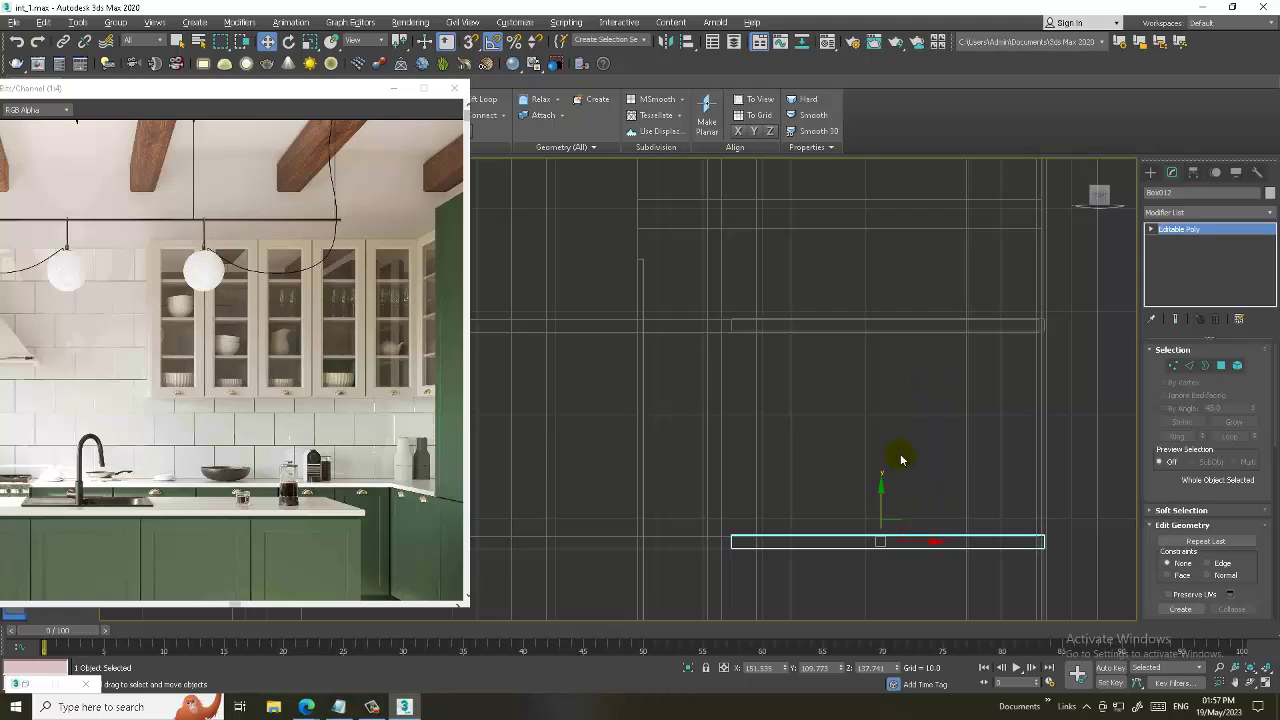
# - Orbit out to view the whole kitchen, clear the selection and select the walls
pyautogui.hotkey('alt', 'w')
pyautogui.hotkey('alt', 'w')
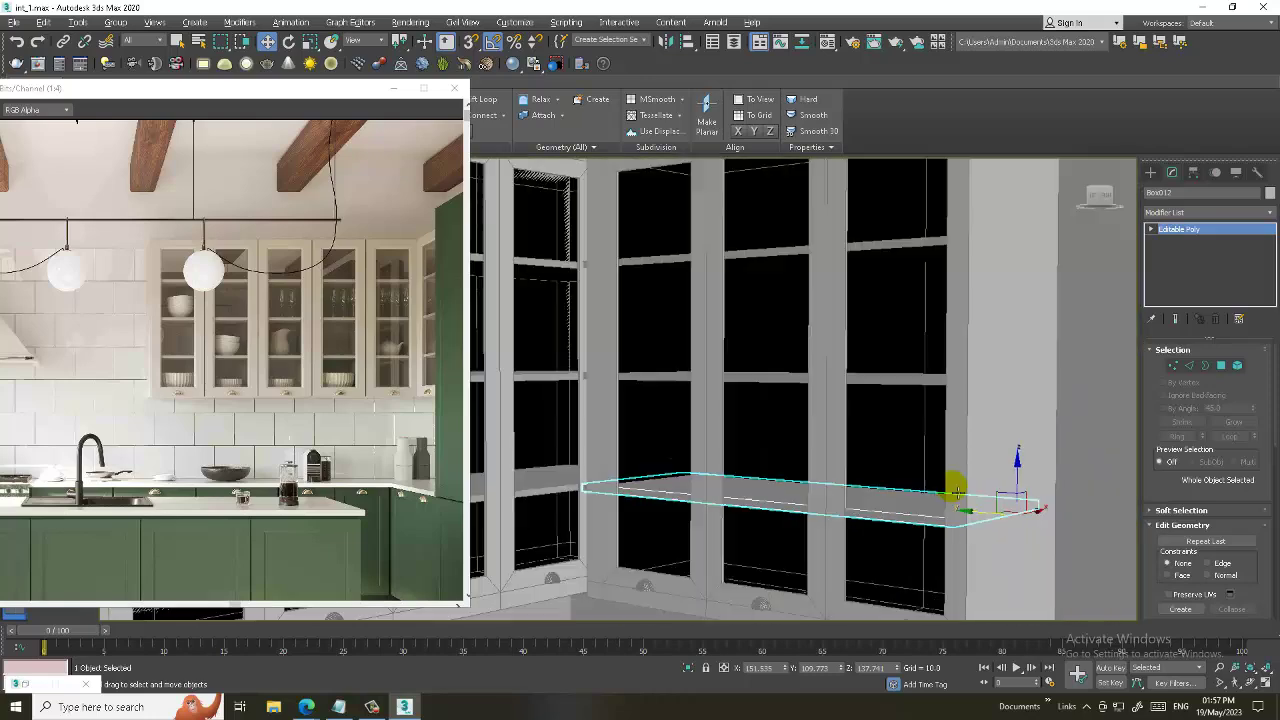
pyautogui.keyDown('alt'); pyautogui.moveTo(951, 486); pyautogui.dragTo(971, 451, button='middle'); pyautogui.keyUp('alt')
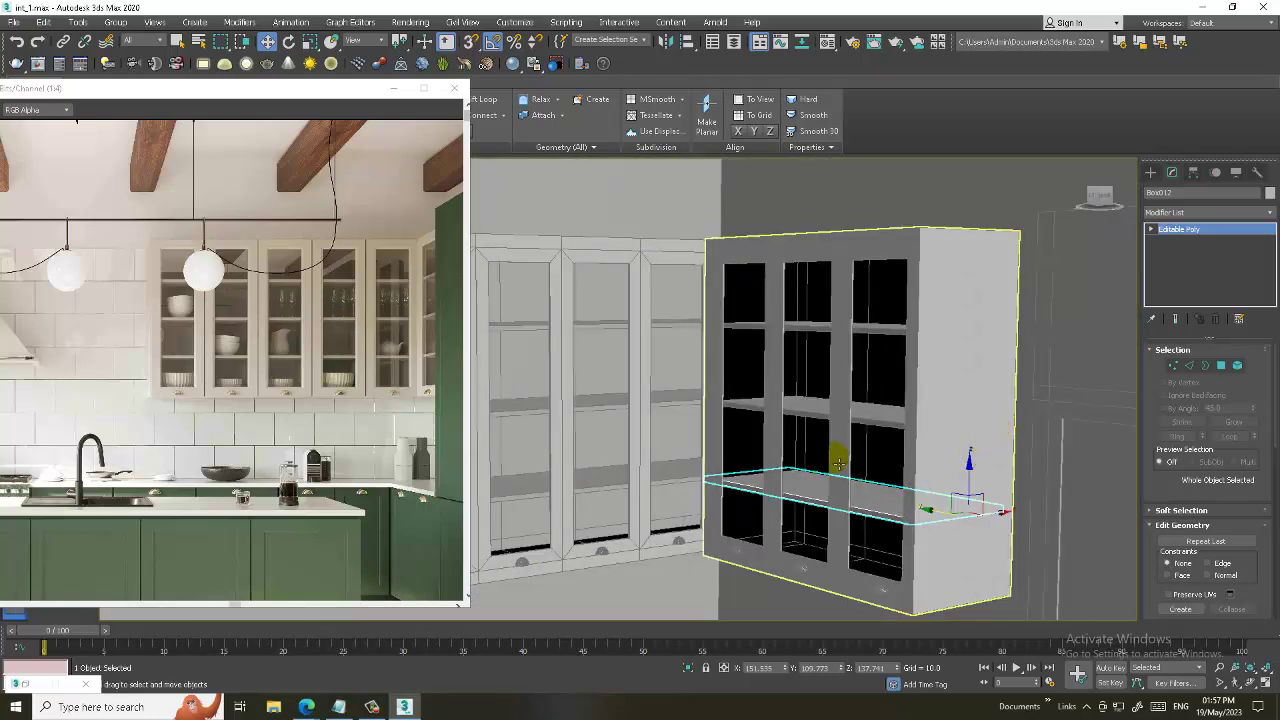
pyautogui.keyDown('alt'); pyautogui.moveTo(832, 457); pyautogui.dragTo(734, 371, button='middle'); pyautogui.keyUp('alt')
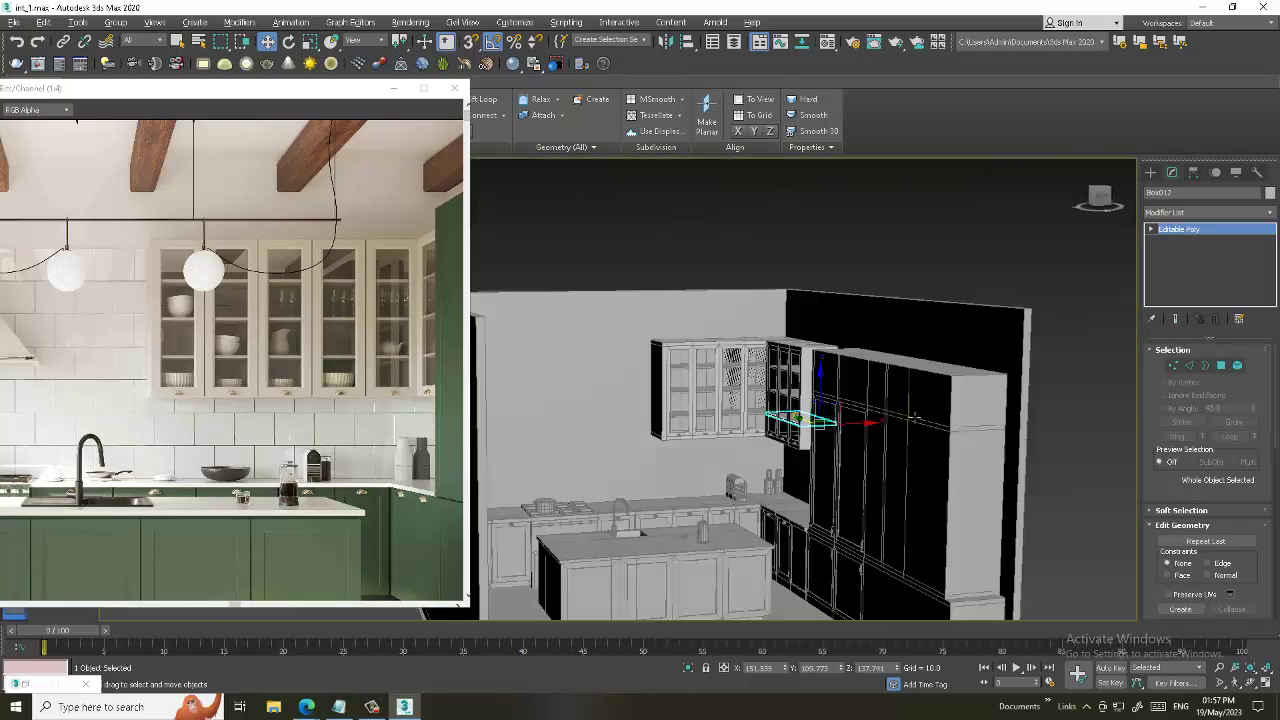
pyautogui.scroll(-1, 178, 322)
pyautogui.moveTo(640, 400)
pyautogui.keyDown('alt'); pyautogui.mouseDown(button='middle')
pyautogui.moveTo(806, 303)
pyautogui.moveTo(918, 347)
pyautogui.moveTo(903, 349)
pyautogui.mouseUp(button='middle'); pyautogui.keyUp('alt')
pyautogui.click(806, 303)
pyautogui.click(891, 334)
# - Move Wall001's top vertices along Z to change the wall height
pyautogui.press('1')
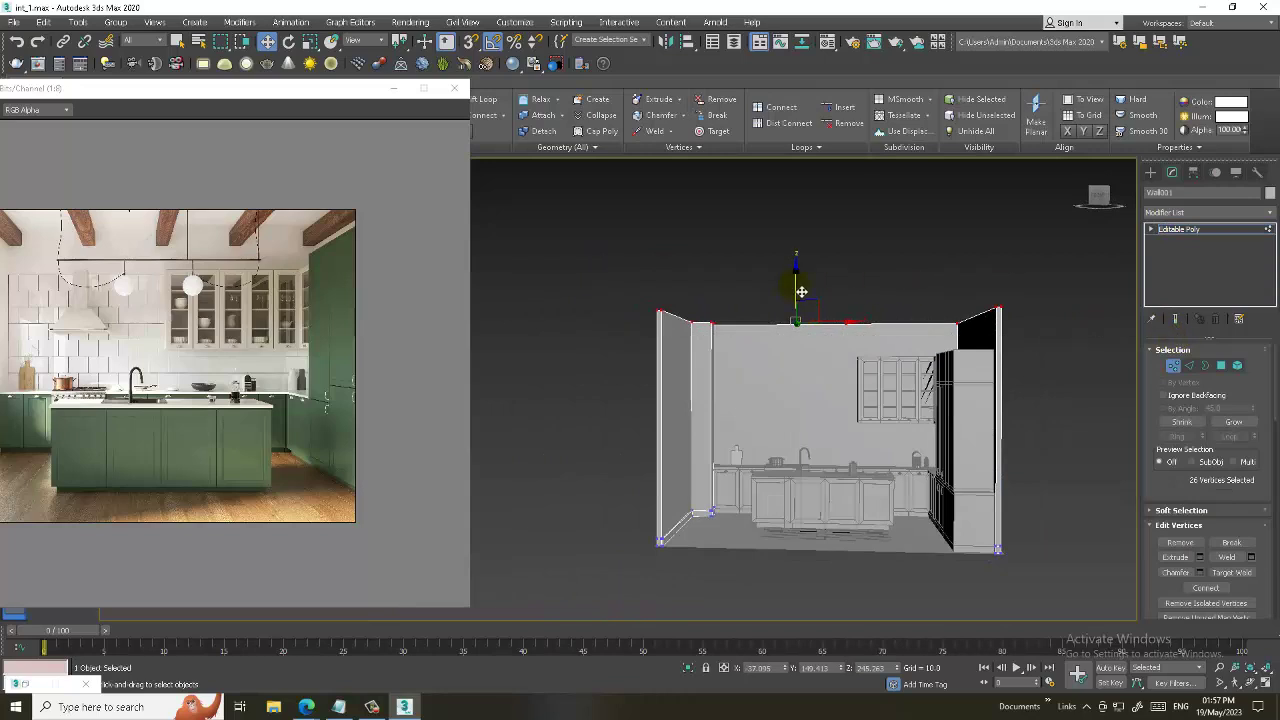
pyautogui.moveTo(801, 291); pyautogui.dragTo(815, 248)
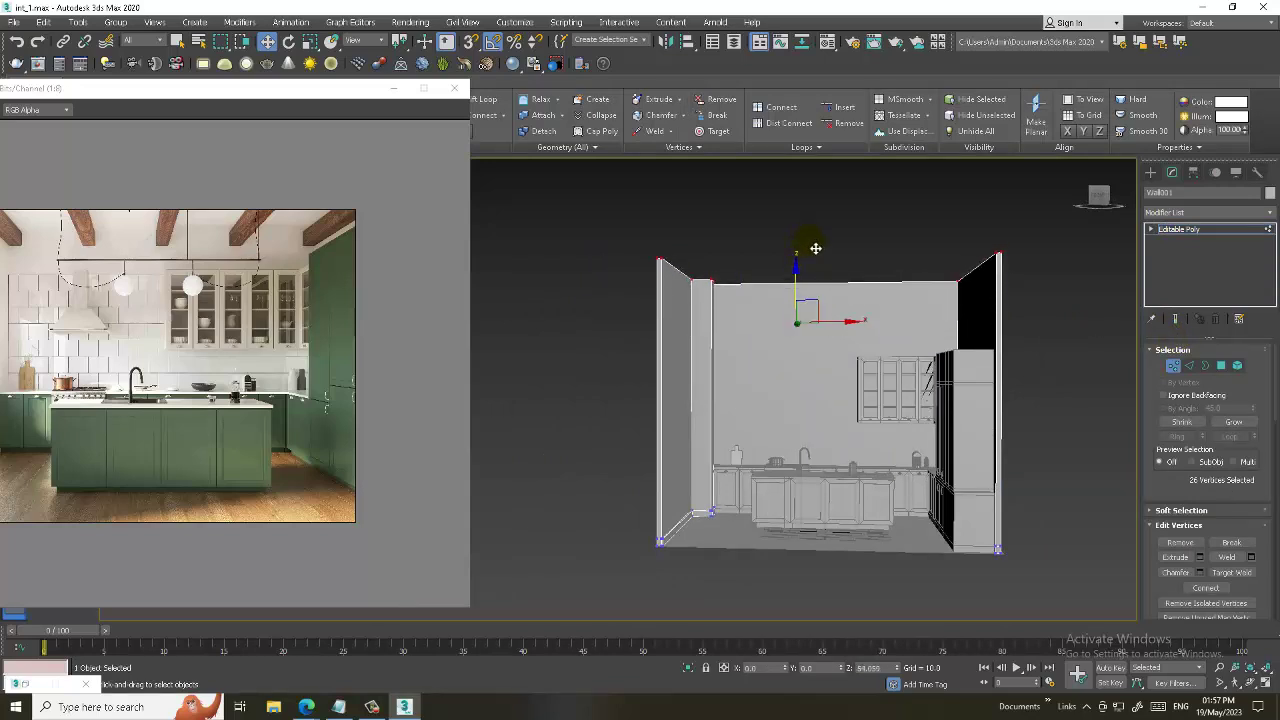
pyautogui.moveTo(815, 248); pyautogui.dragTo(817, 266)
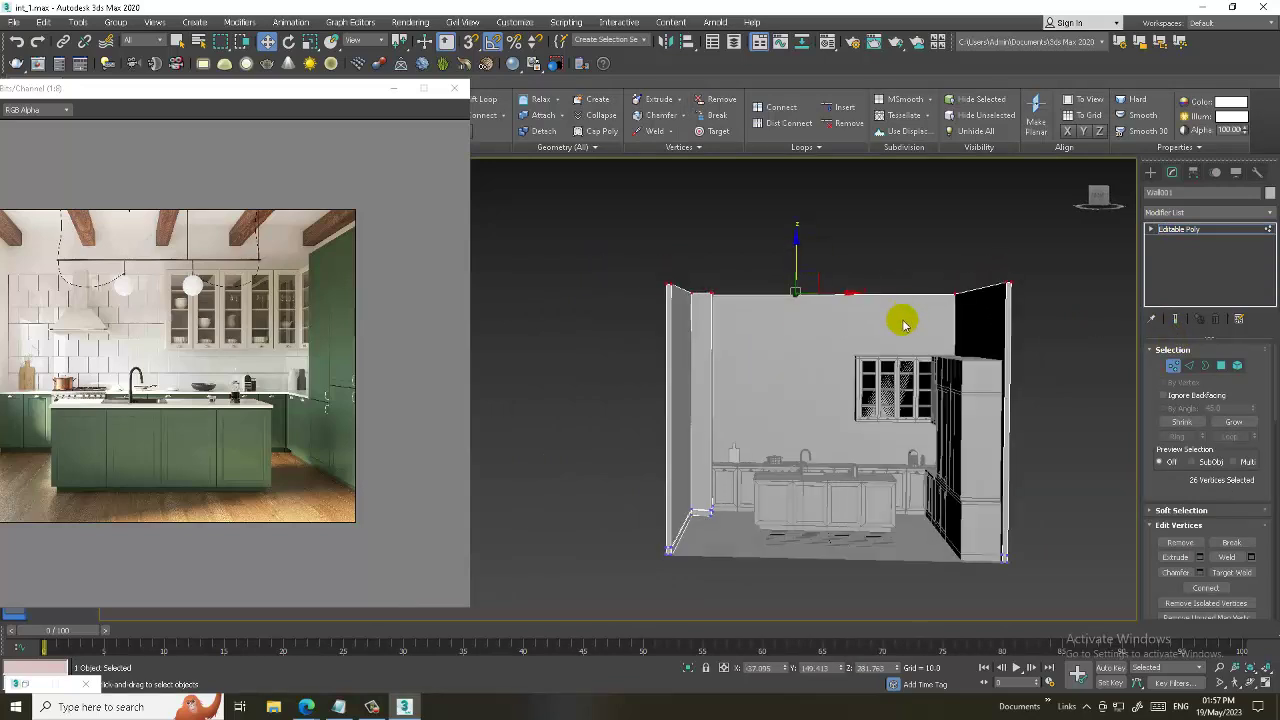
pyautogui.scroll(3, 903, 323)
# - Choose Box from Standard Primitives and maximize the Top view
pyautogui.click(1150, 172)
pyautogui.click(1188, 256)
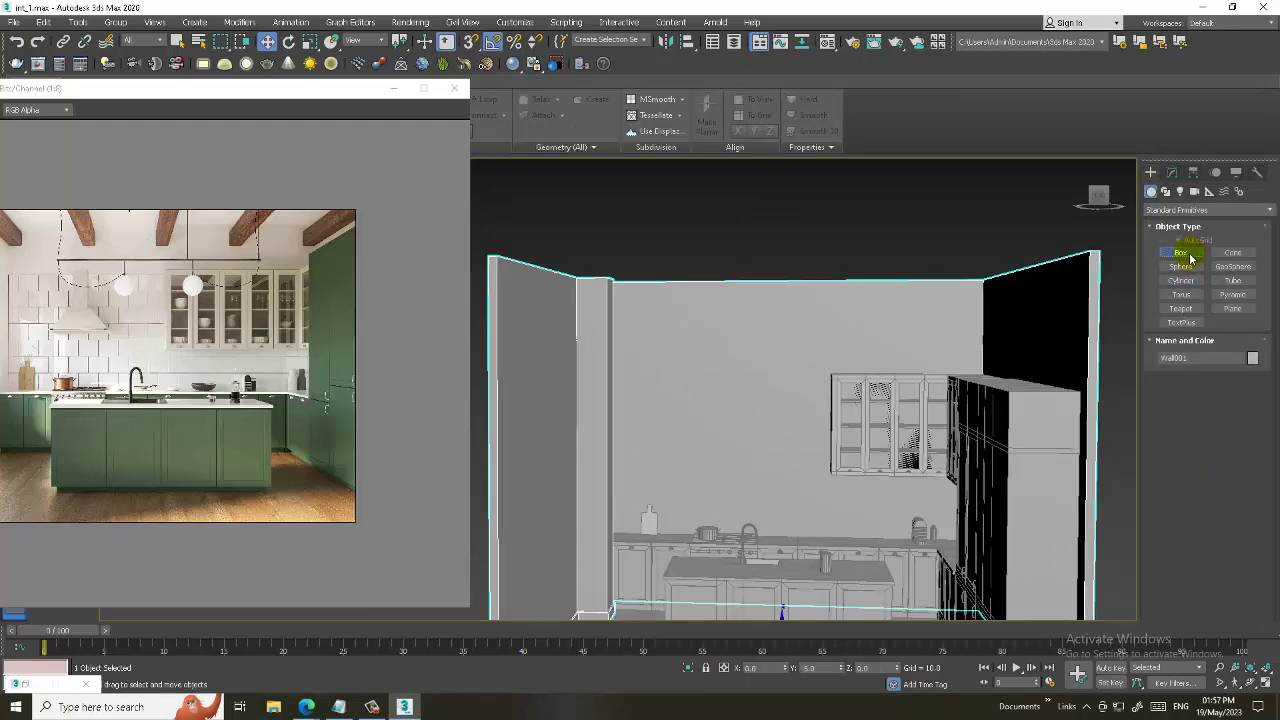
pyautogui.hotkey('alt', 'w')
pyautogui.hotkey('alt', 'w')
pyautogui.scroll(-2, 838, 289)
# - Draw a thin 0.01-high box over the whole room in Top view
pyautogui.scroll(-2, 838, 289)
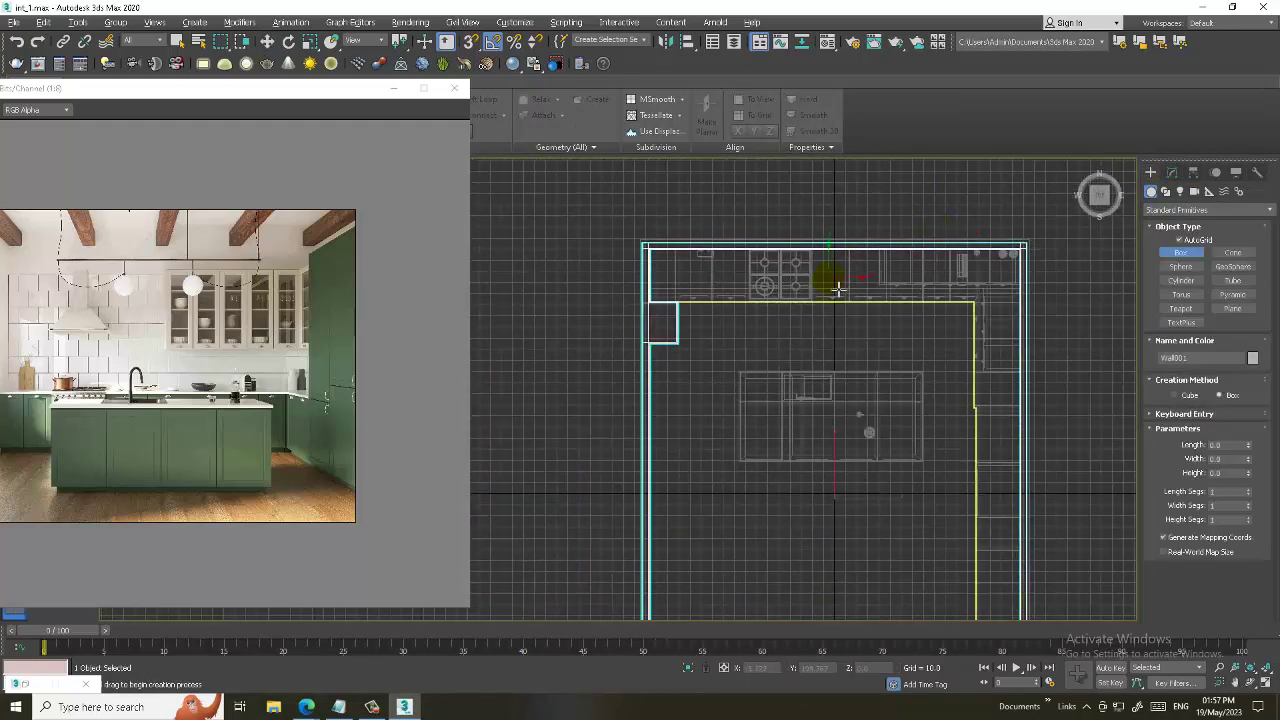
pyautogui.scroll(-2, 838, 289)
pyautogui.moveTo(648, 238)
pyautogui.mouseDown()
pyautogui.moveTo(828, 455)
pyautogui.moveTo(930, 543)
pyautogui.mouseUp()
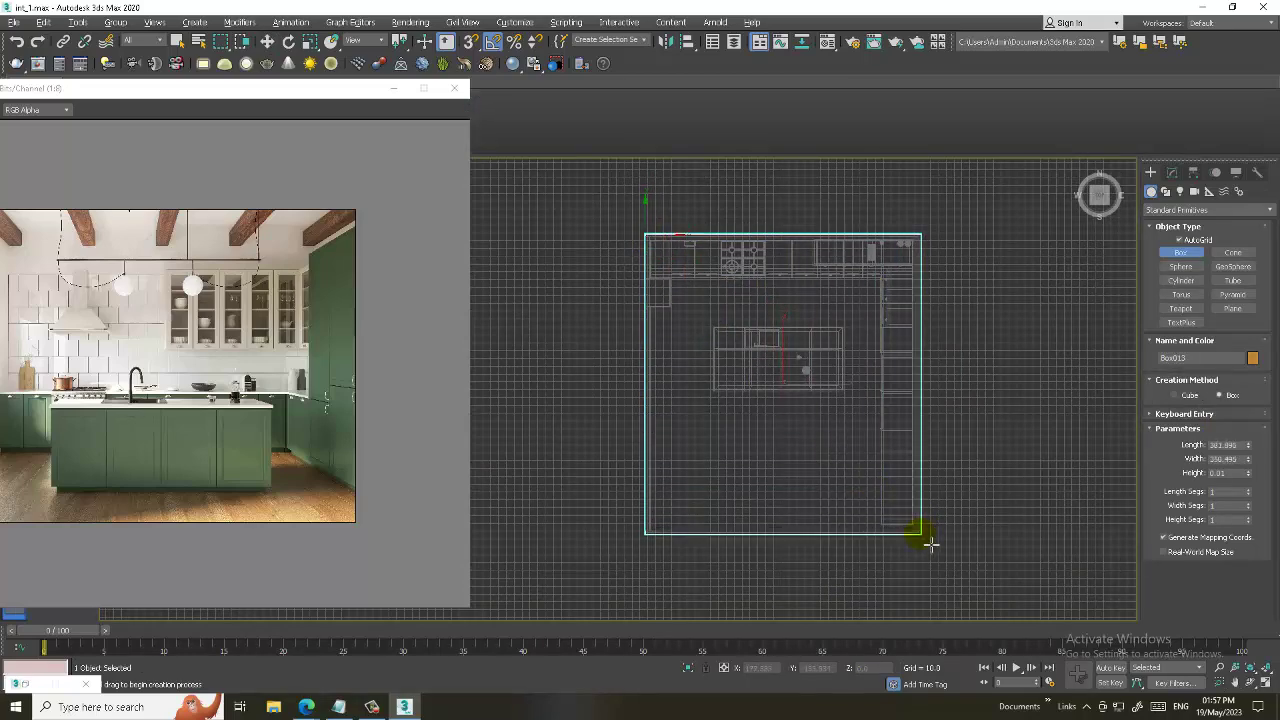
pyautogui.rightClick(966, 551)
# - Lift the thin box up to the wall tops at Z 281.086
pyautogui.hotkey('alt', 'w')
pyautogui.hotkey('alt', 'w')
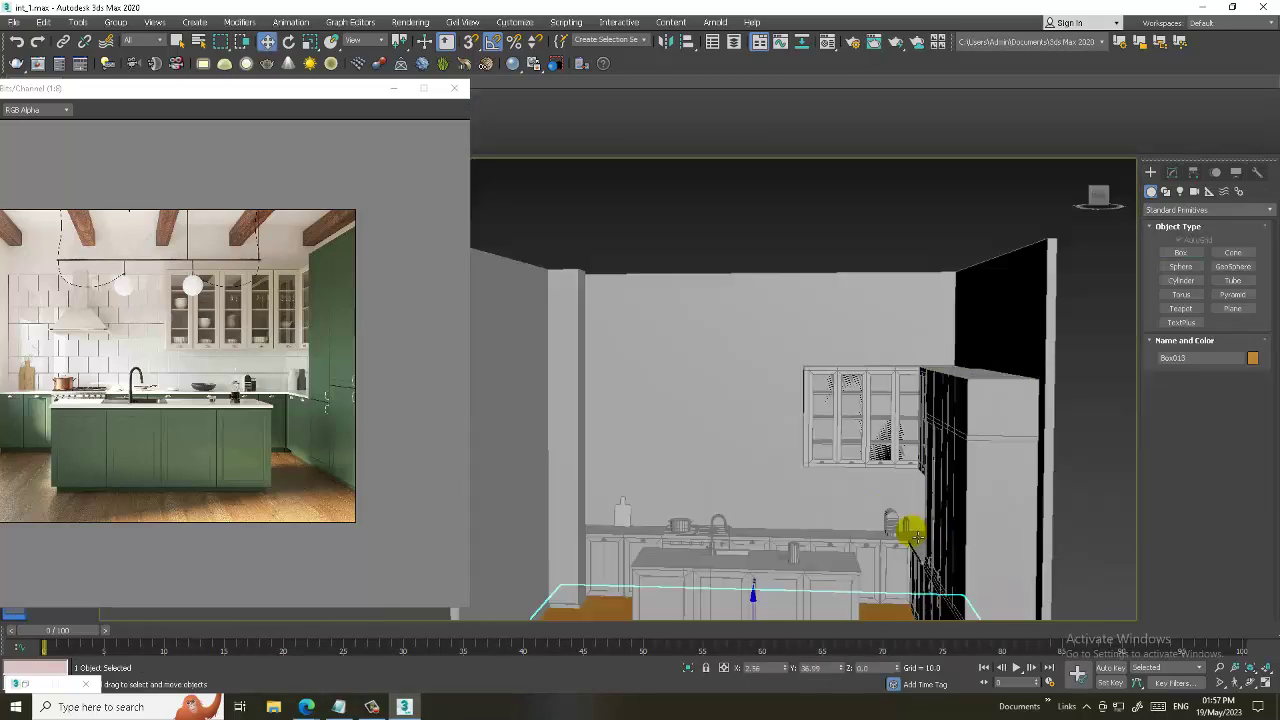
pyautogui.scroll(-2, 790, 484)
pyautogui.press('w')
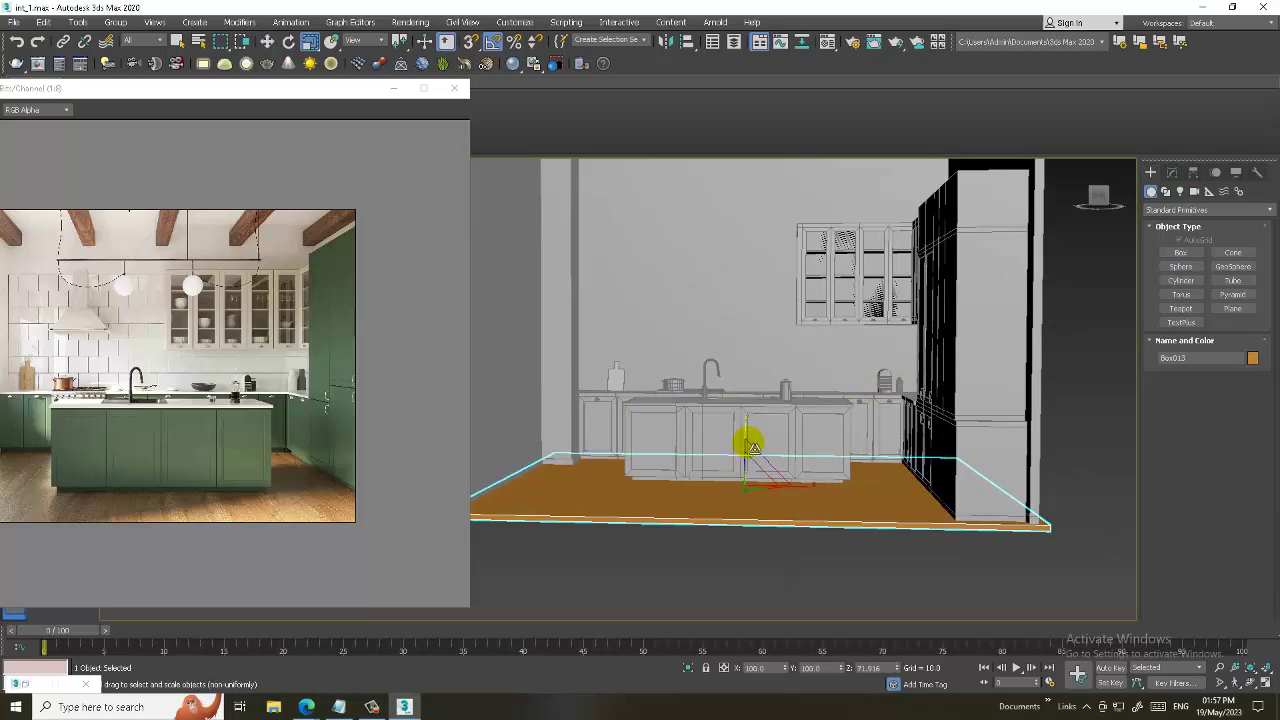
pyautogui.scroll(-2, 752, 460)
pyautogui.moveTo(760, 503); pyautogui.dragTo(812, 293)
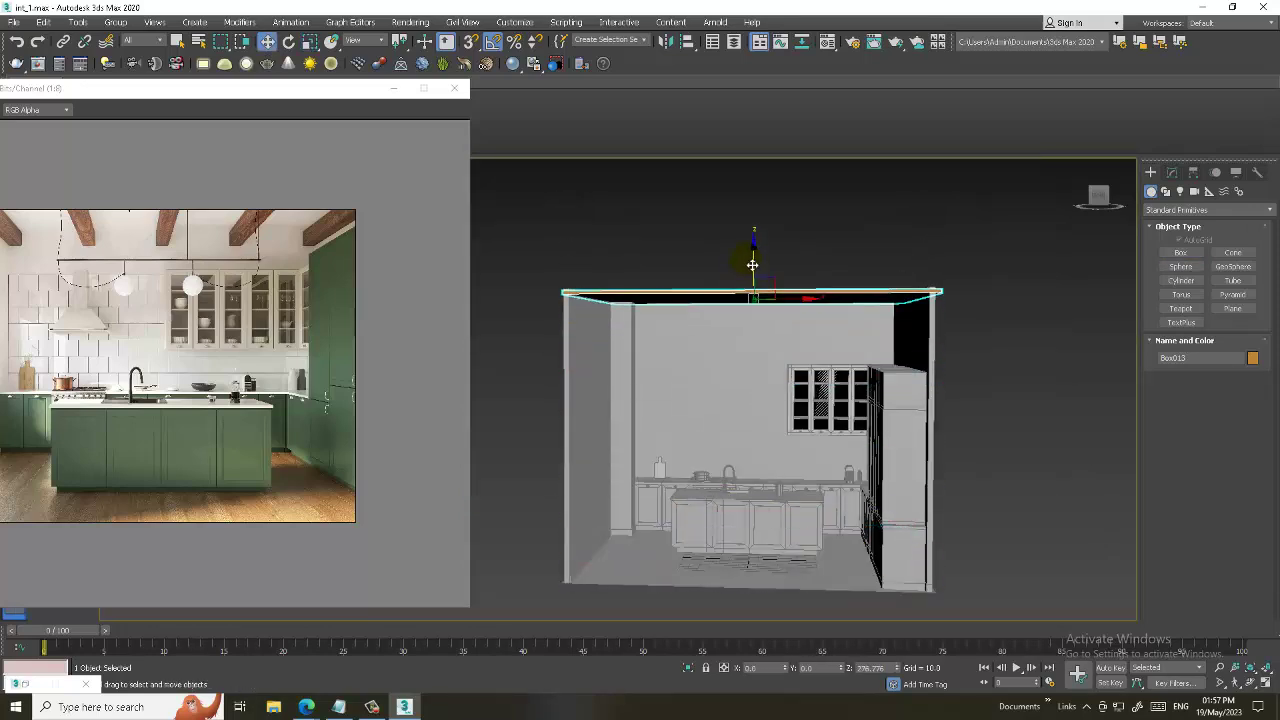
# - Check the ceiling slab's placement across the viewports and select the room's walls
pyautogui.hotkey('alt', 'w')
pyautogui.hotkey('alt', 'w')
pyautogui.scroll(2, 809, 300)
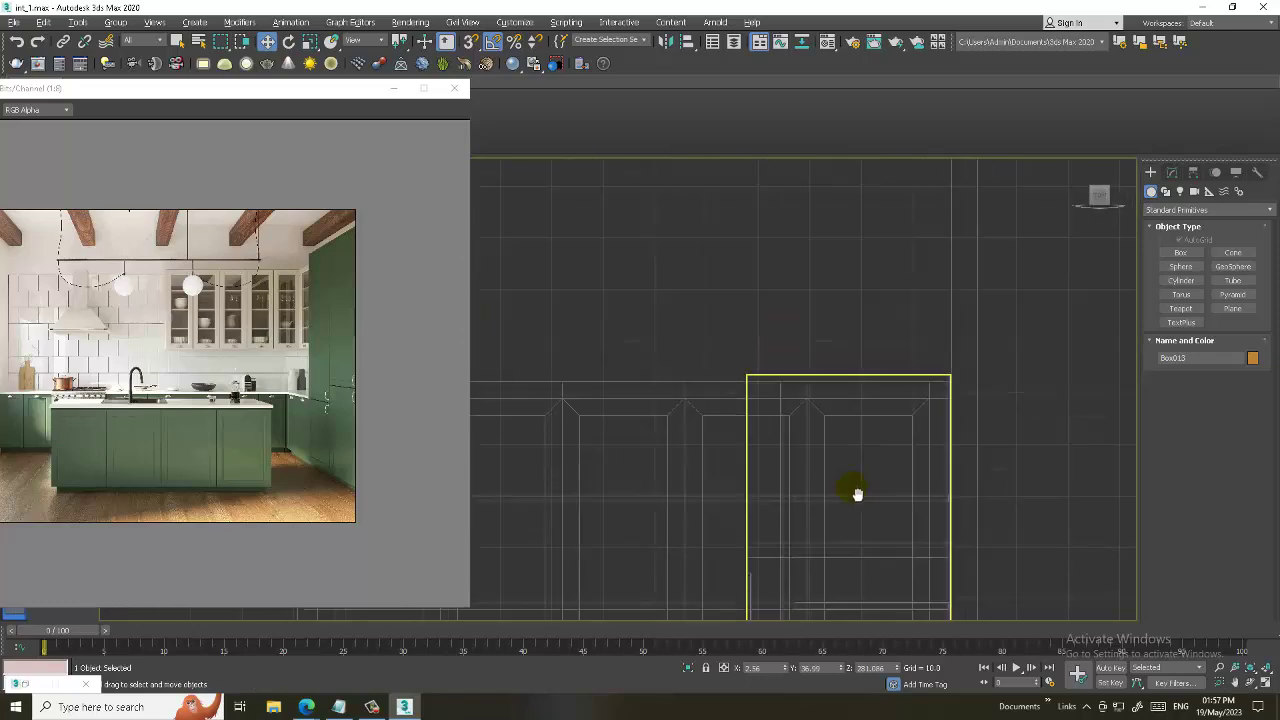
pyautogui.scroll(2, 857, 491)
pyautogui.moveTo(762, 445)
pyautogui.mouseDown(button='middle')
pyautogui.moveTo(908, 471)
pyautogui.moveTo(848, 271)
pyautogui.moveTo(857, 294)
pyautogui.moveTo(766, 296)
pyautogui.mouseUp(button='middle')
pyautogui.hotkey('alt', 'w')
pyautogui.middleClick(975, 507)
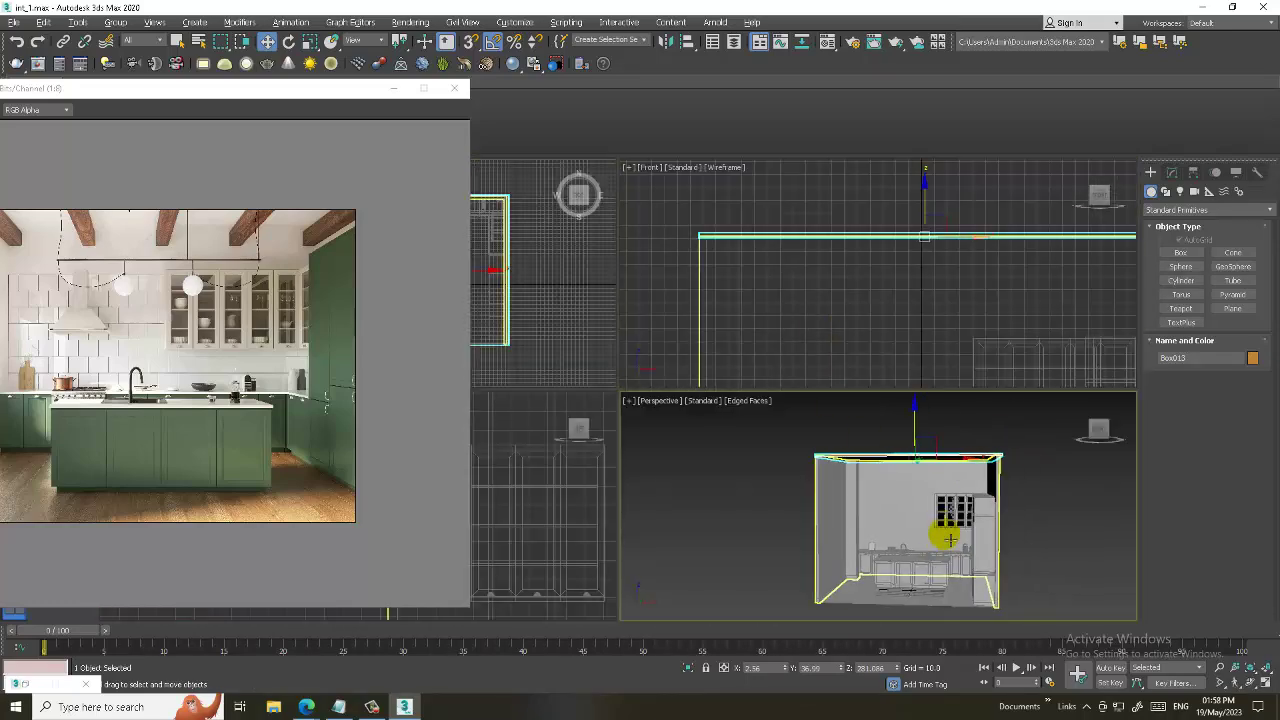
pyautogui.hotkey('alt', 'w')
pyautogui.scroll(3, 790, 408)
pyautogui.scroll(2, 797, 413)
pyautogui.click(797, 413)
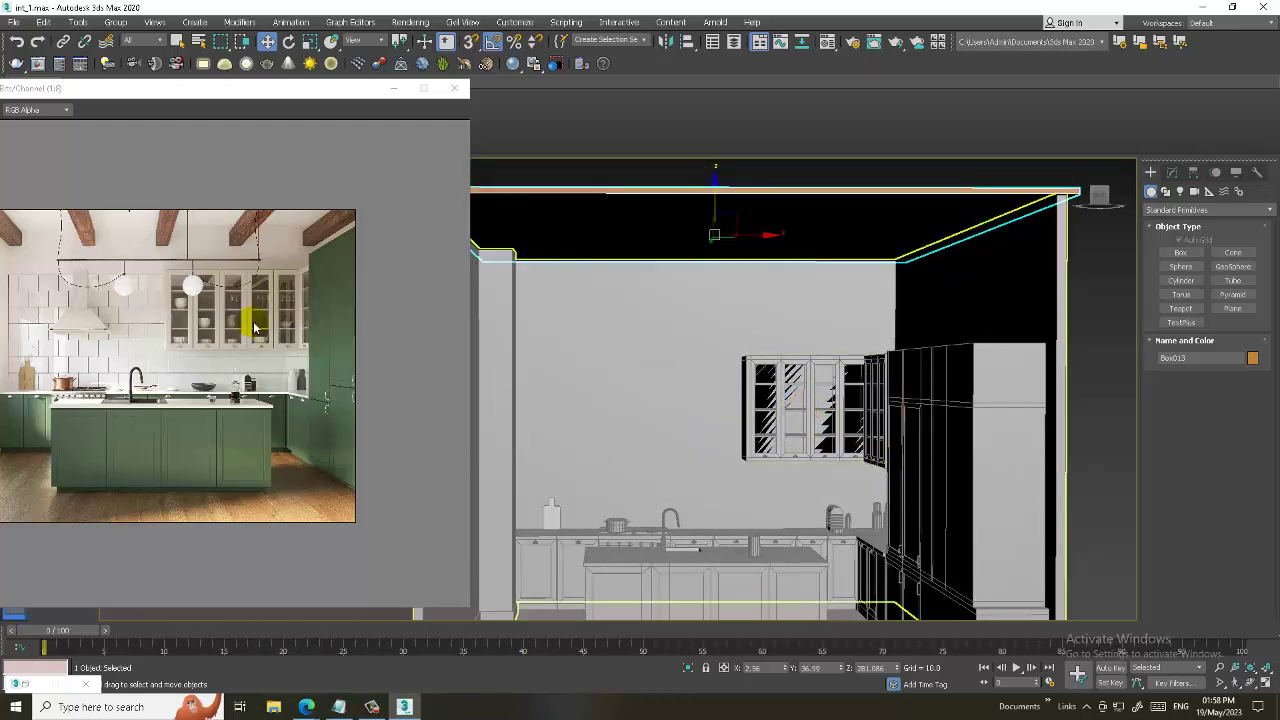
pyautogui.scroll(2, 296, 247)
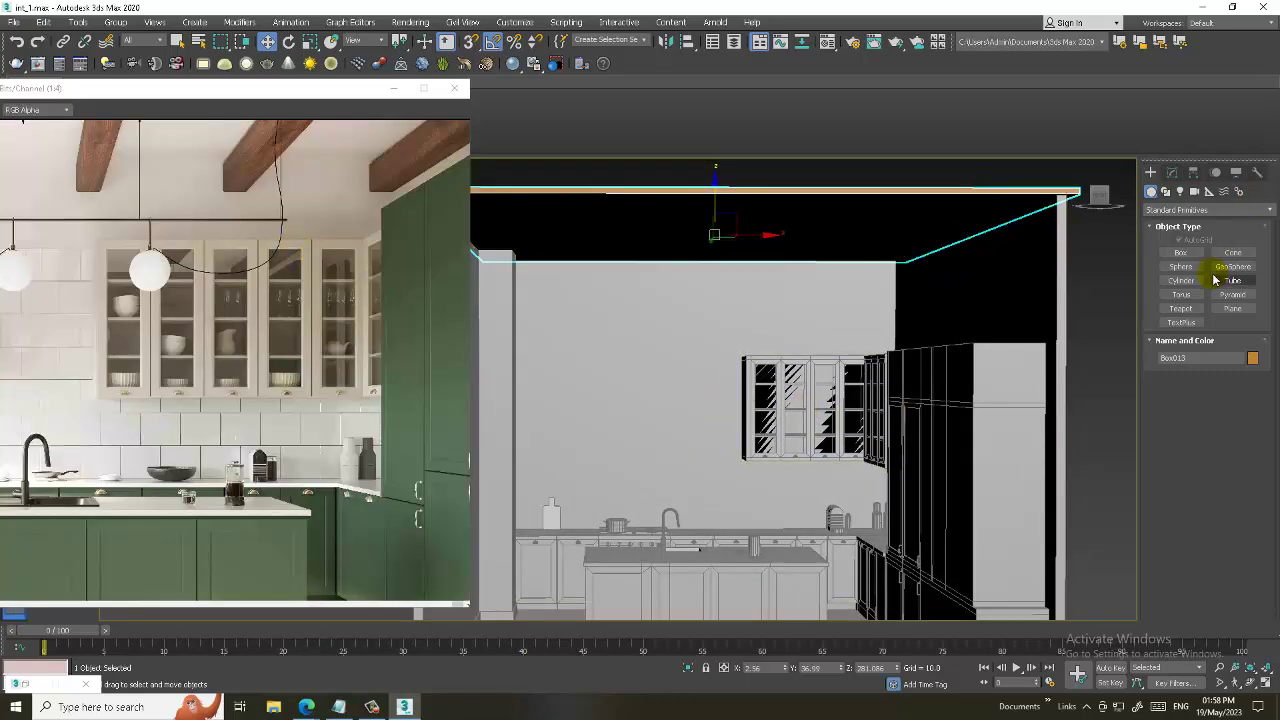
# - Ready Box creation in a maximized, zoomed-out Front view and enlarge the reference photo window
pyautogui.click(1175, 252)
pyautogui.hotkey('alt', 'w')
pyautogui.middleClick(855, 311)
pyautogui.hotkey('alt', 'w')
pyautogui.scroll(-2, 874, 286)
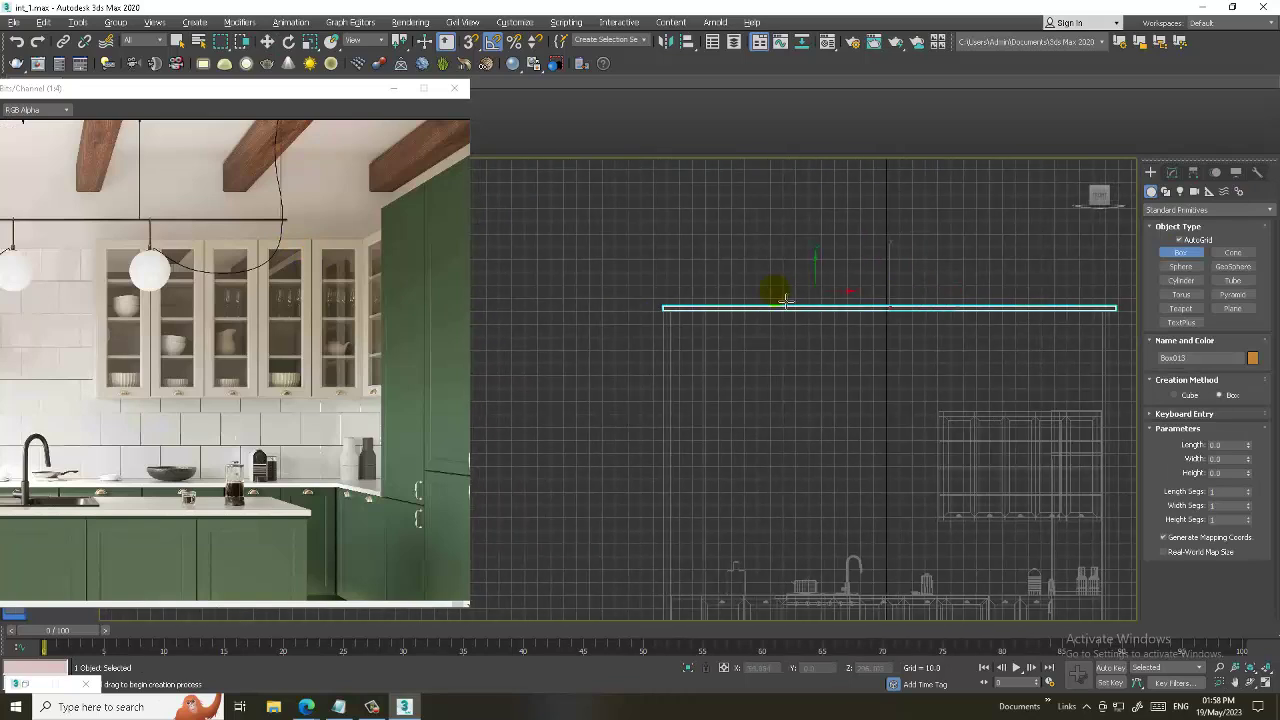
pyautogui.scroll(-3, 313, 277)
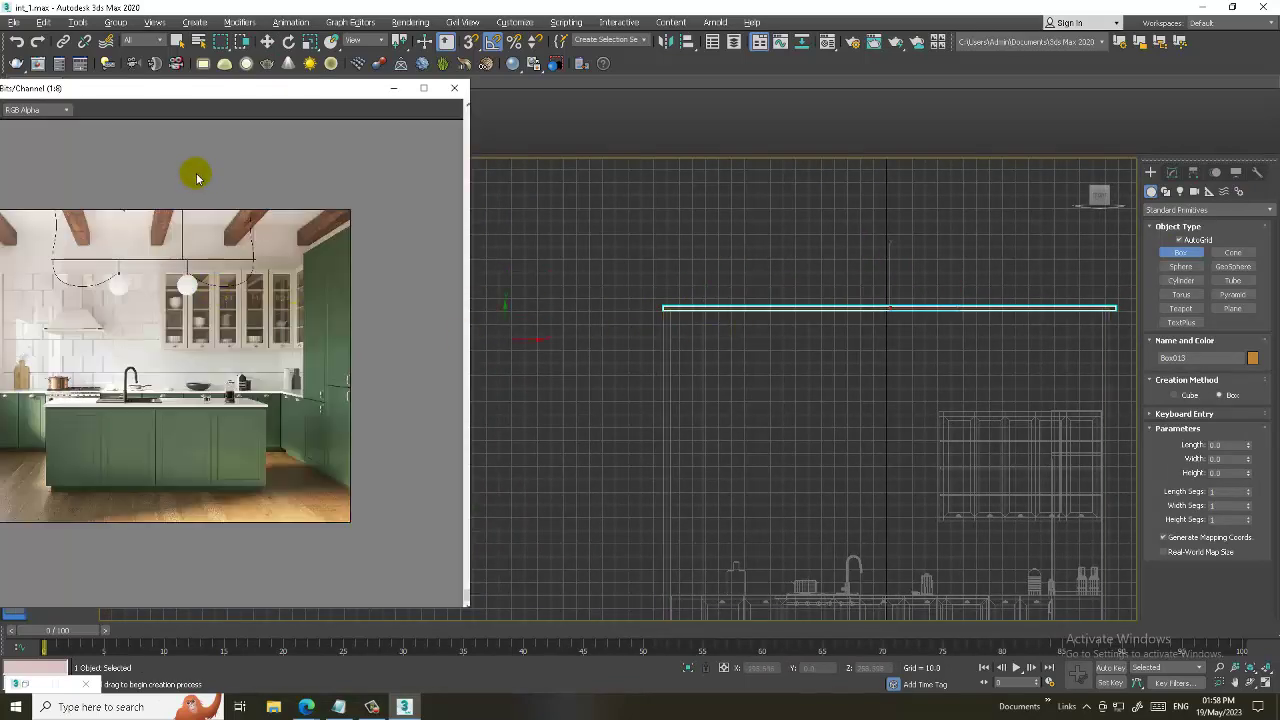
pyautogui.moveTo(163, 93); pyautogui.dragTo(253, 92)
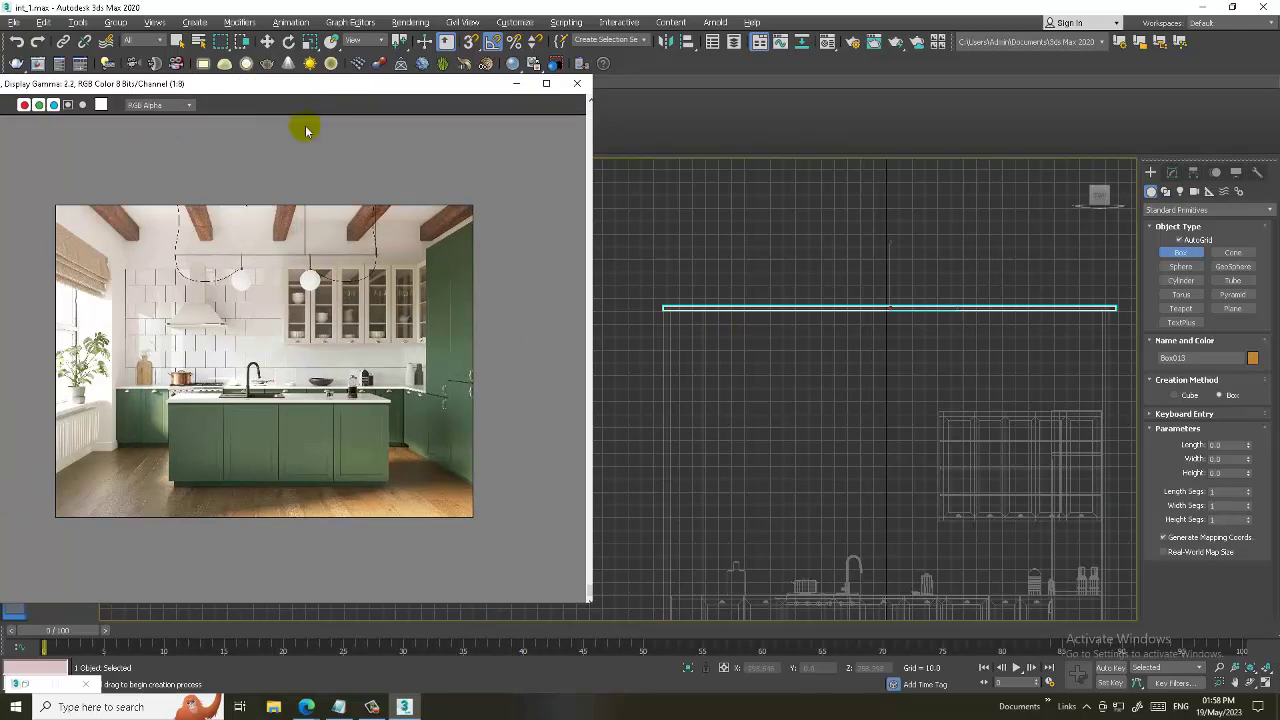
pyautogui.moveTo(862, 380)
pyautogui.mouseDown(button='middle')
pyautogui.moveTo(882, 372)
pyautogui.moveTo(877, 398)
pyautogui.mouseUp(button='middle')
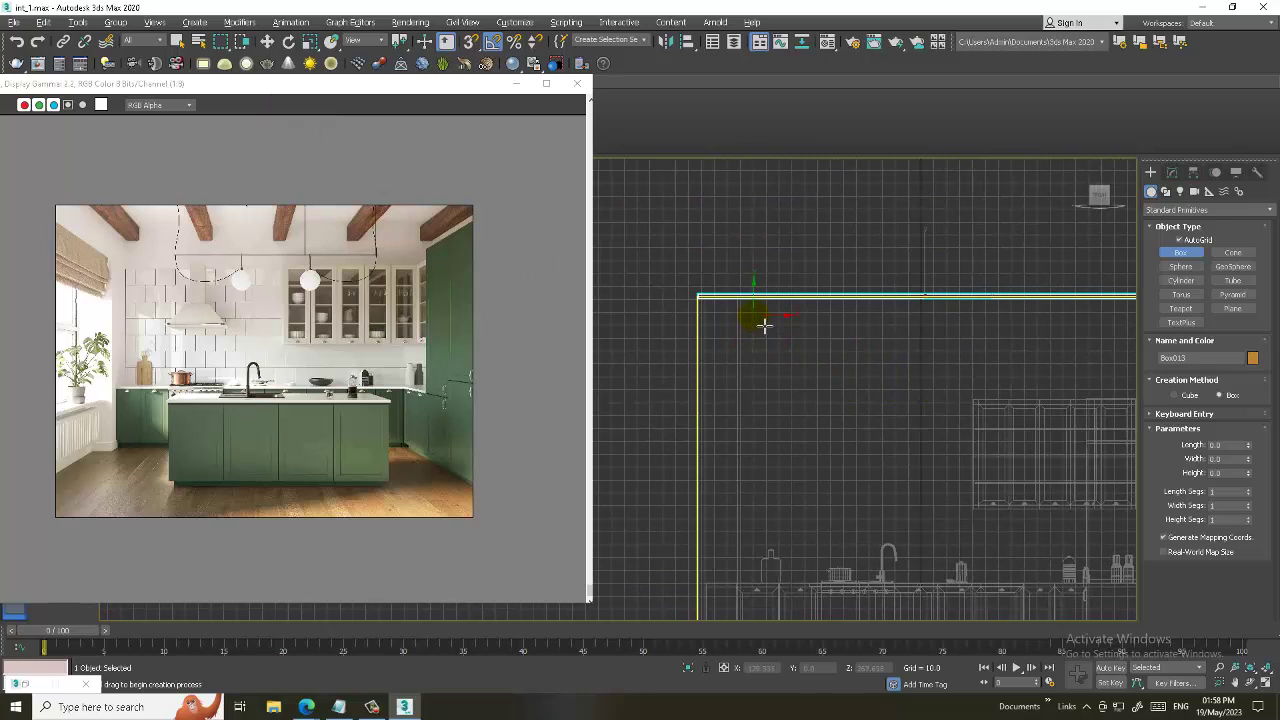
# - Draw Box014, about 23.243 by 14.462 by 25.825, just under the ceiling's left end
pyautogui.moveTo(764, 325); pyautogui.dragTo(777, 347)
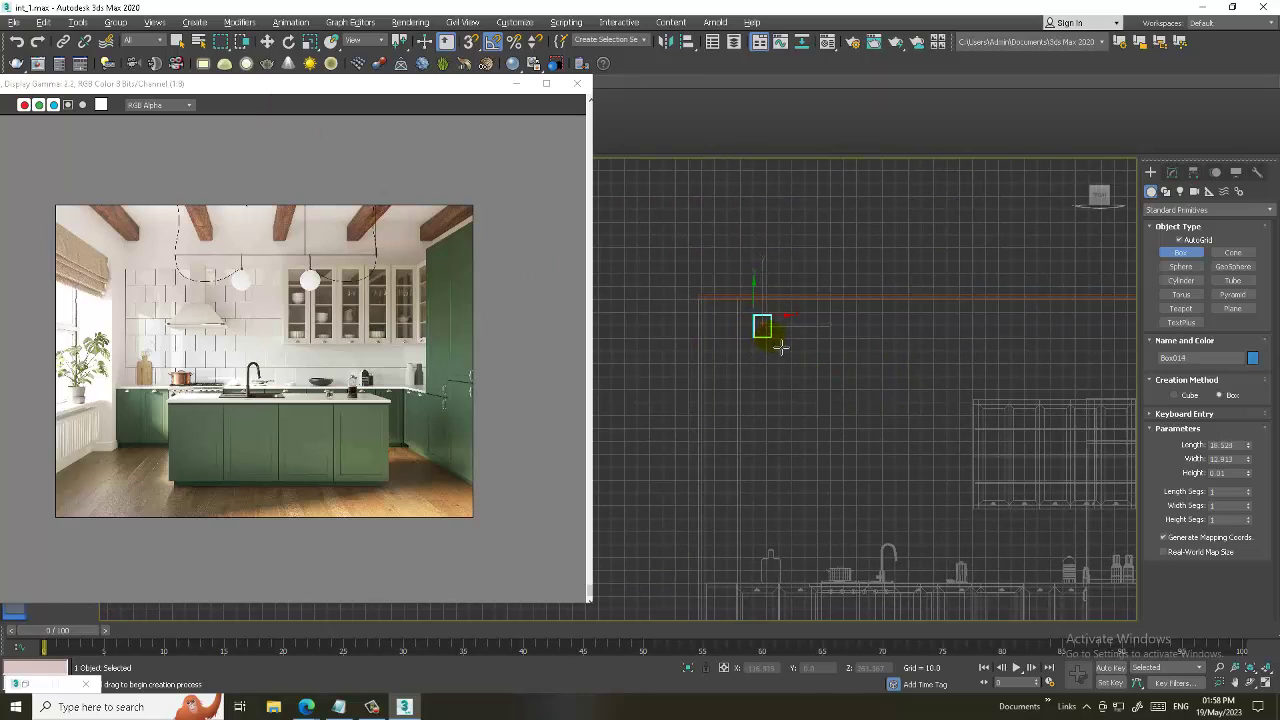
pyautogui.rightClick(794, 216)
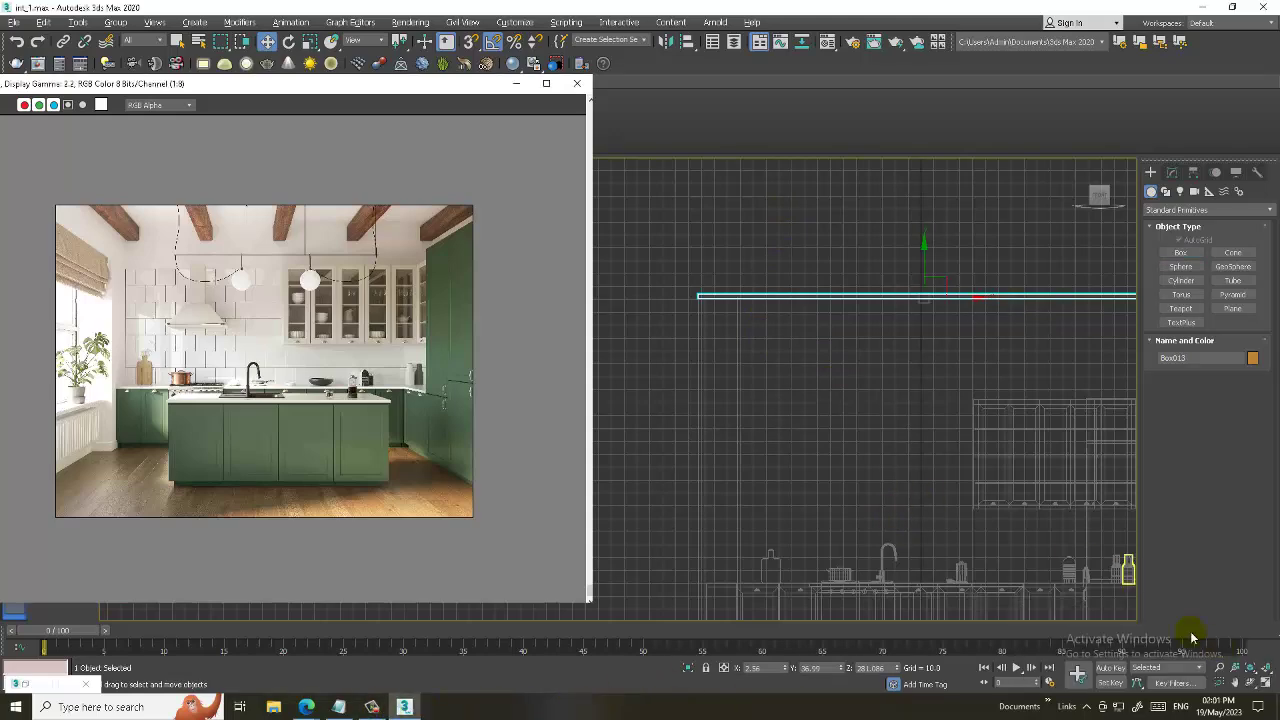
pyautogui.scroll(3, 889, 429)
pyautogui.scroll(-2, 909, 374)
pyautogui.scroll(-1, 1113, 366)
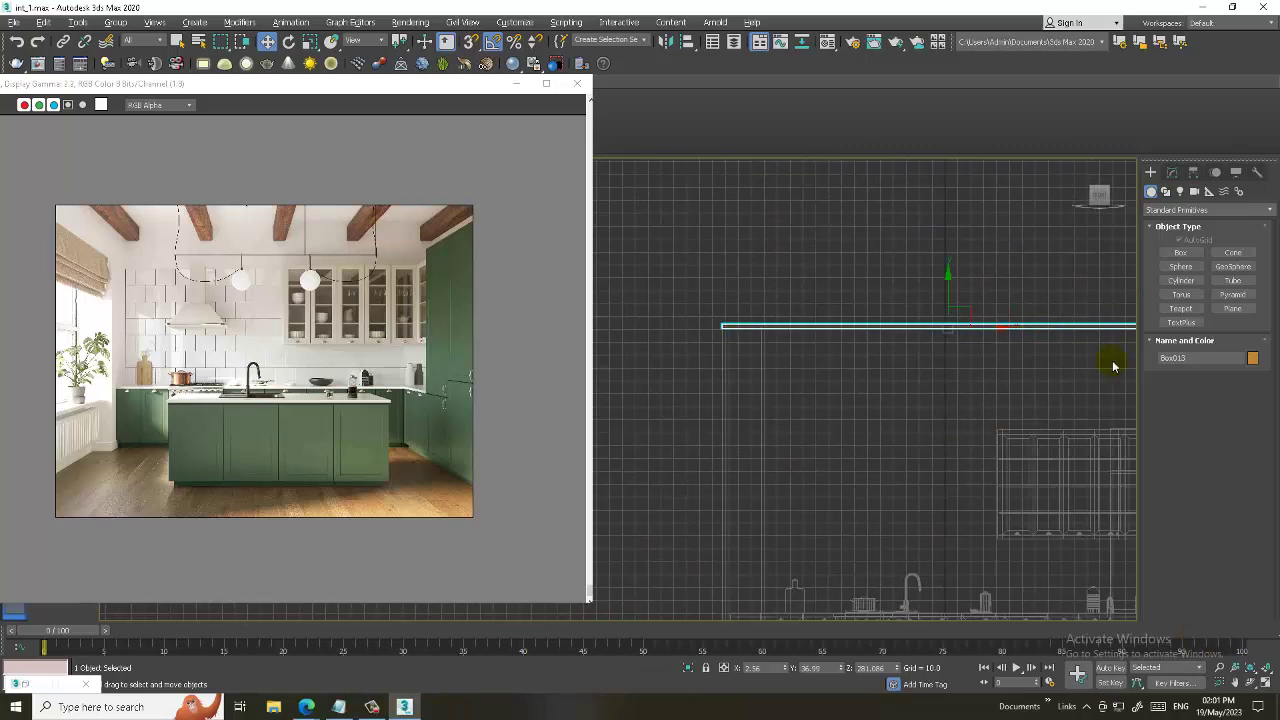
pyautogui.click(1181, 253)
pyautogui.moveTo(795, 352); pyautogui.dragTo(814, 380)
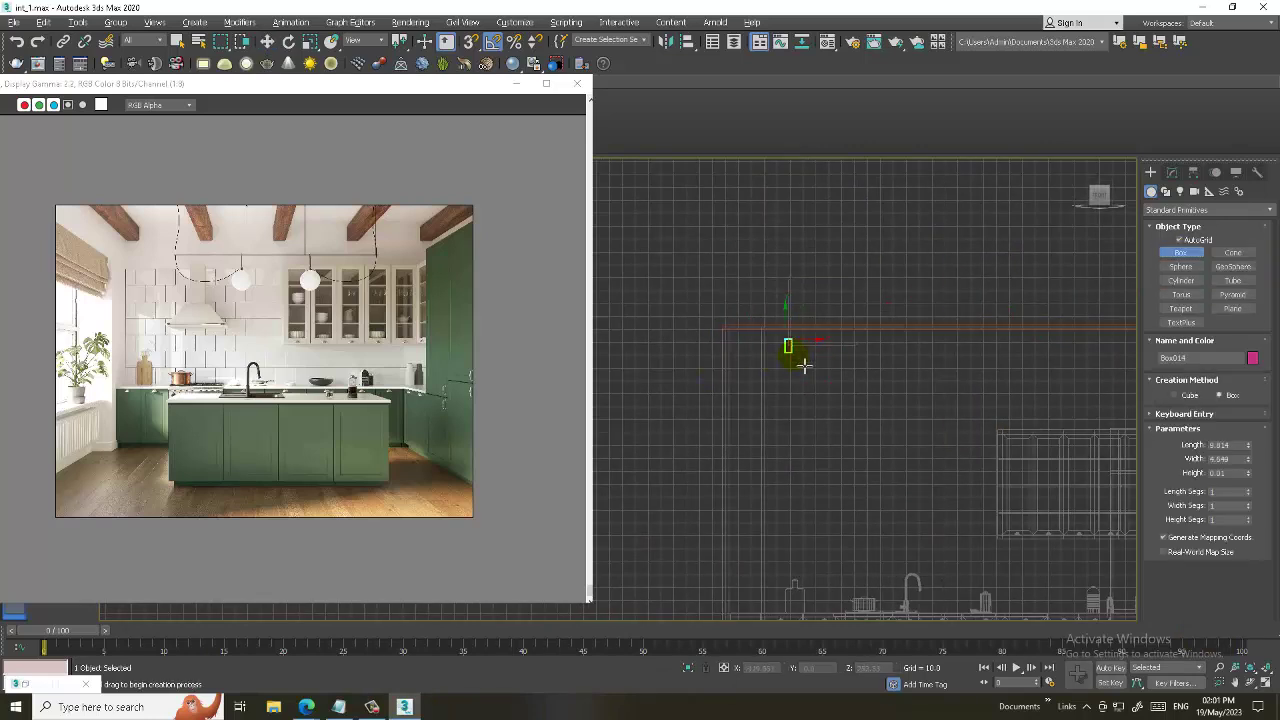
pyautogui.click(814, 363)
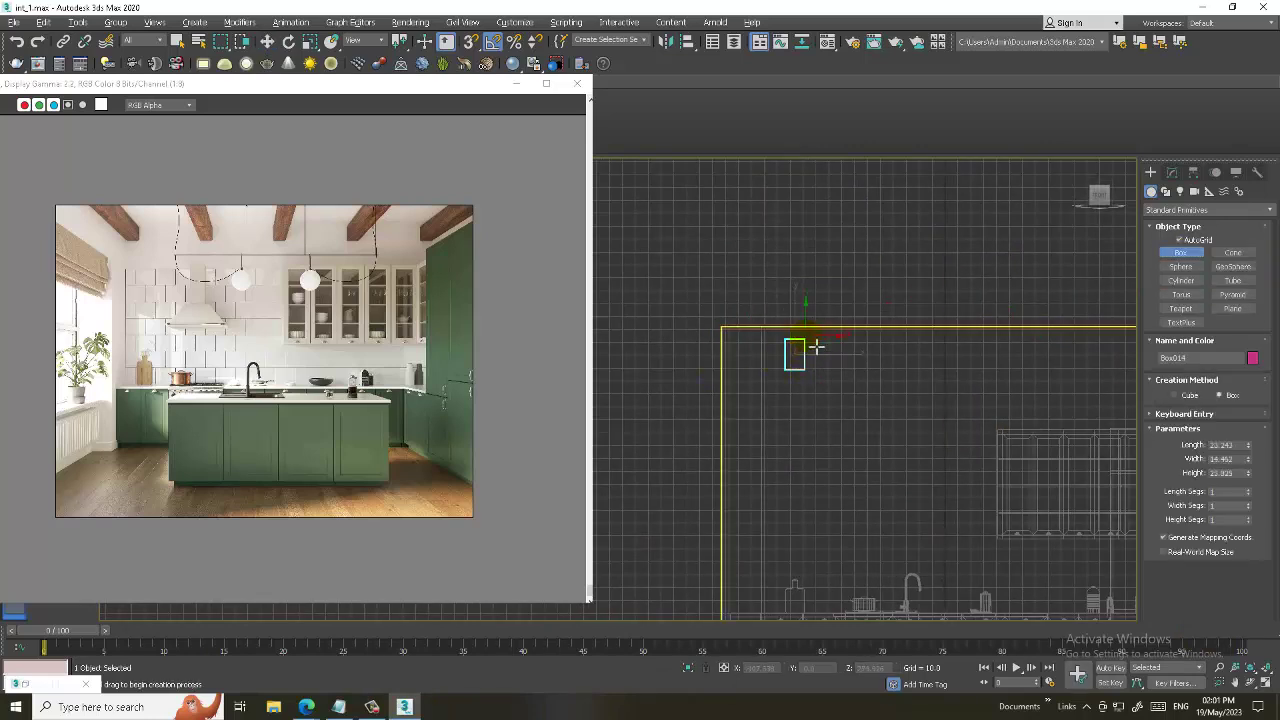
# - Nudge Box014 slightly left in the Top view
pyautogui.press('w')
pyautogui.hotkey('alt', 'w')
pyautogui.rightClick(920, 491)
pyautogui.hotkey('alt', 'w')
pyautogui.hotkey('alt', 'w')
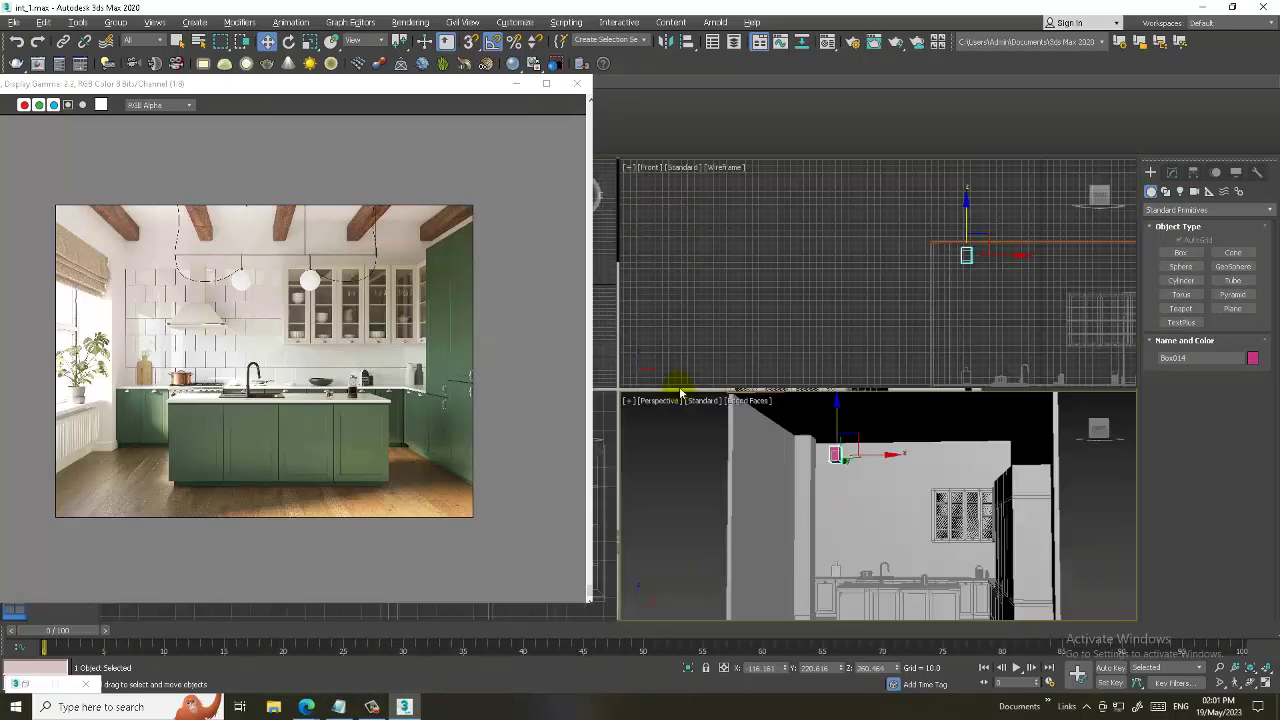
pyautogui.press('z')
pyautogui.hotkey('alt', 'w')
pyautogui.scroll(-3, 903, 351)
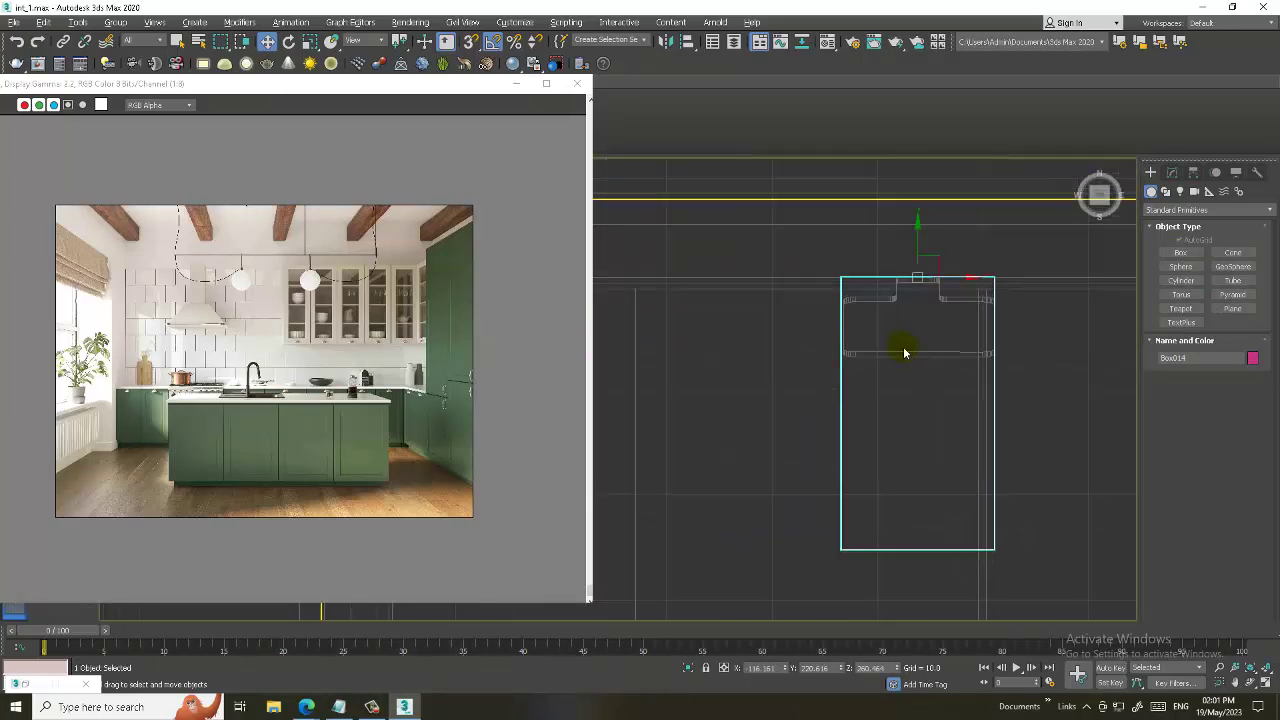
pyautogui.scroll(5, 866, 323)
pyautogui.scroll(-8, 857, 366)
pyautogui.moveTo(857, 366); pyautogui.dragTo(927, 391, button='middle')
pyautogui.scroll(-5, 927, 391)
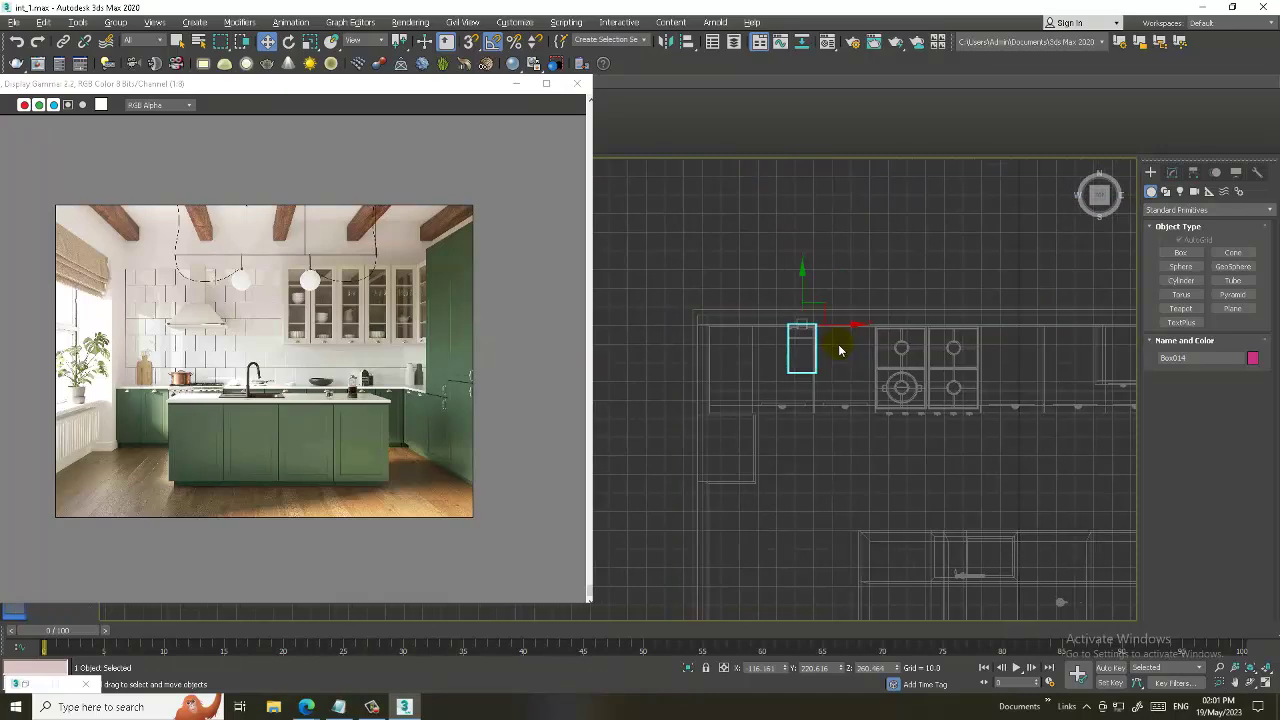
pyautogui.scroll(-2, 834, 349)
pyautogui.moveTo(866, 329); pyautogui.dragTo(857, 326)
pyautogui.scroll(-2, 857, 326)
pyautogui.moveTo(857, 326)
pyautogui.mouseDown(button='middle')
pyautogui.moveTo(788, 368)
pyautogui.moveTo(851, 334)
pyautogui.mouseUp(button='middle')
# - Convert Box014 to an Editable Poly and select the vertices at one end
pyautogui.click(1172, 172)
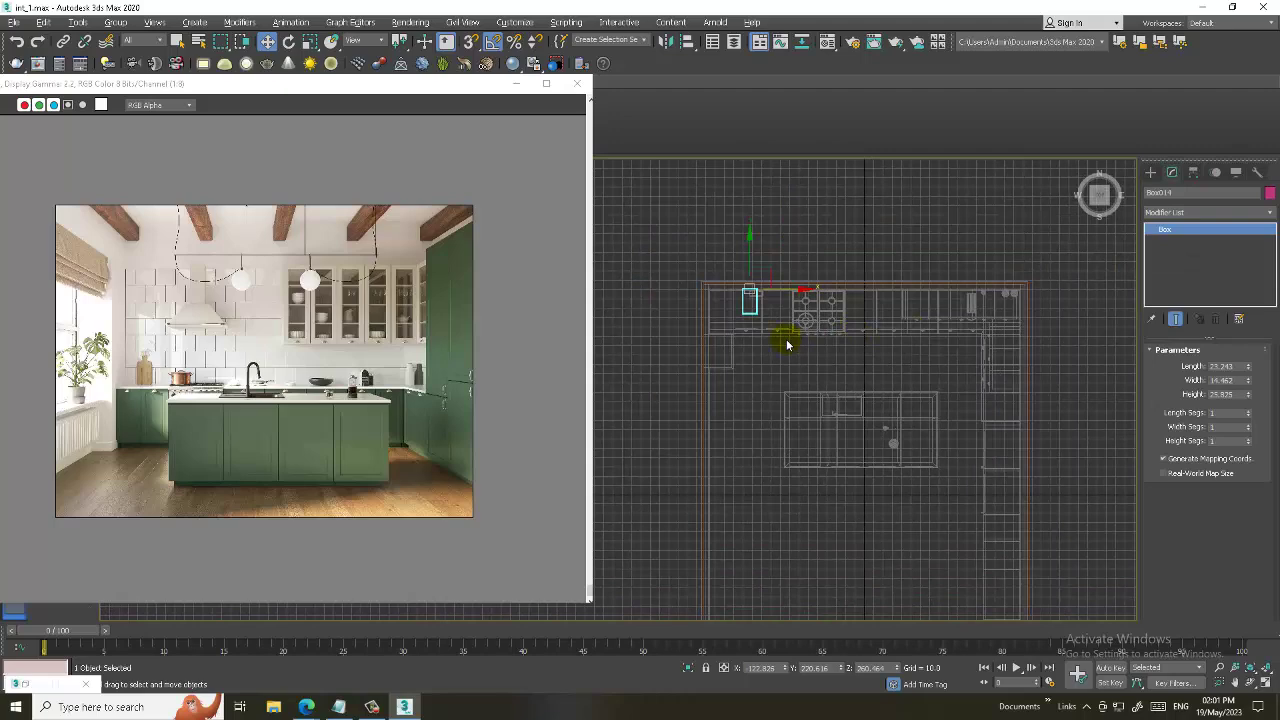
pyautogui.rightClick(1185, 268)
pyautogui.click(1186, 337)
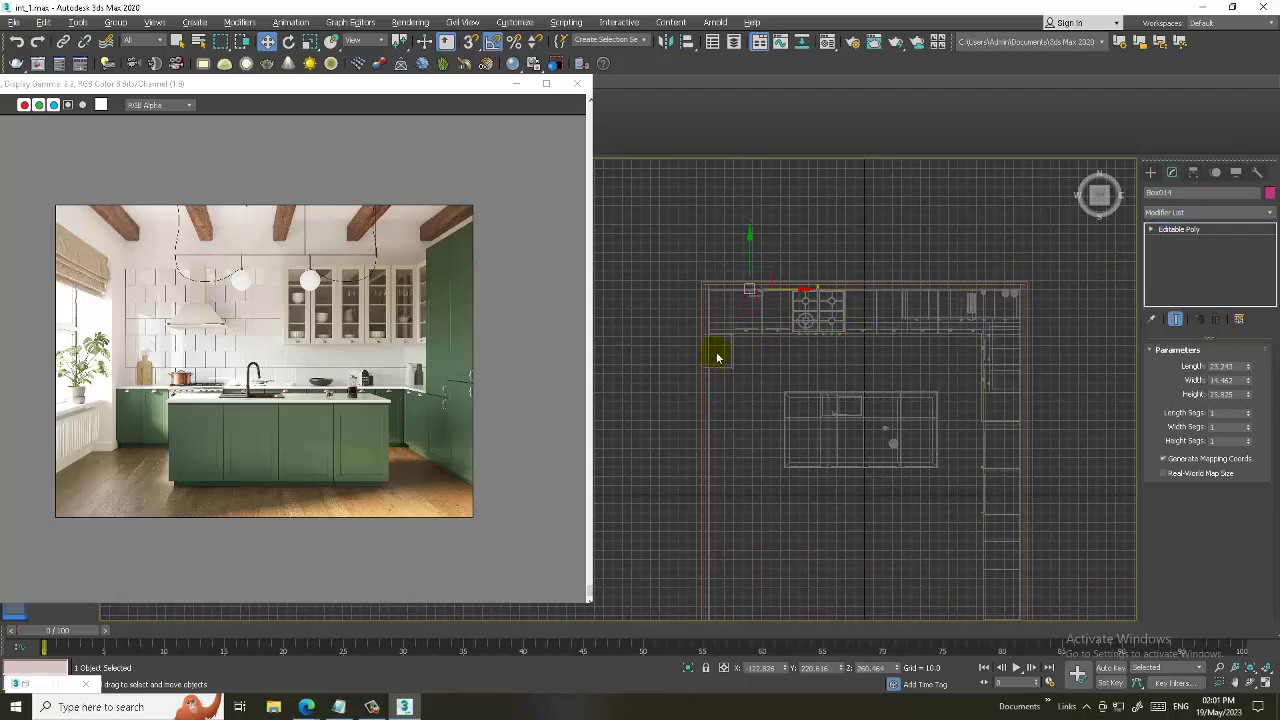
pyautogui.press('1')
pyautogui.moveTo(735, 322)
pyautogui.mouseDown()
pyautogui.moveTo(764, 297)
pyautogui.moveTo(786, 409)
pyautogui.mouseUp()
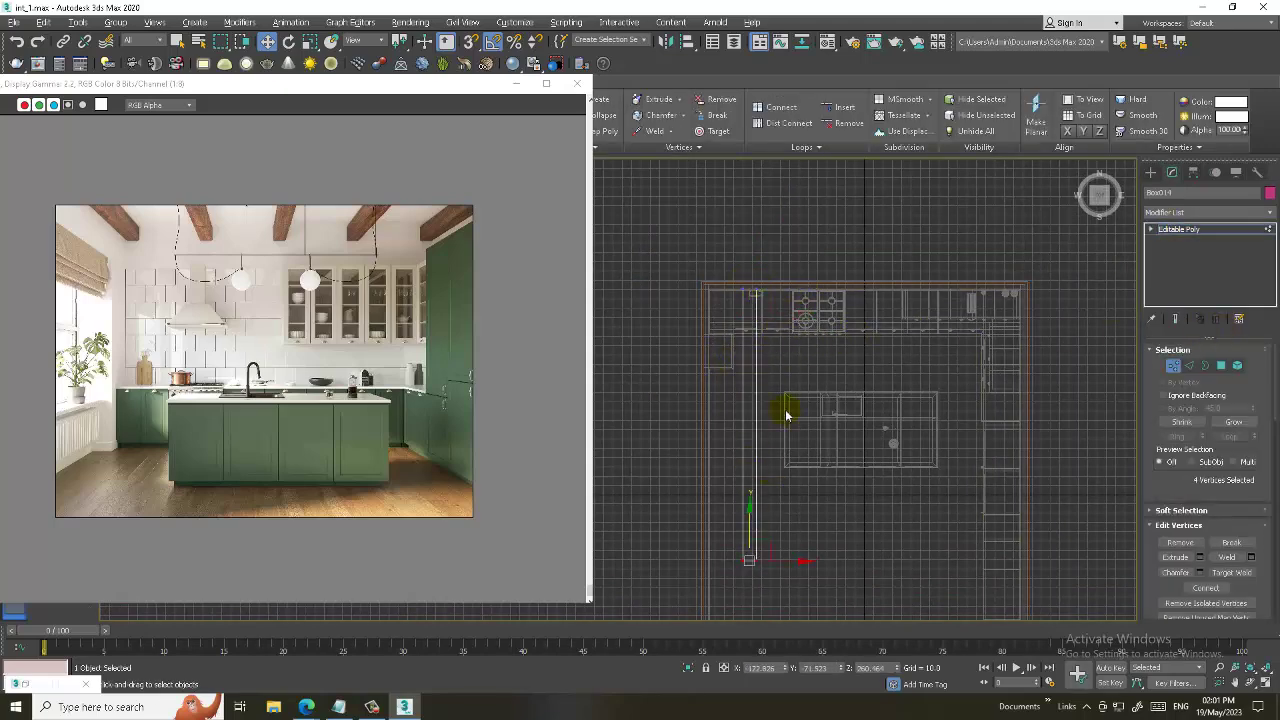
# - Select the beam's lower vertices, then raise the whole box to the ceiling line
pyautogui.press('z')
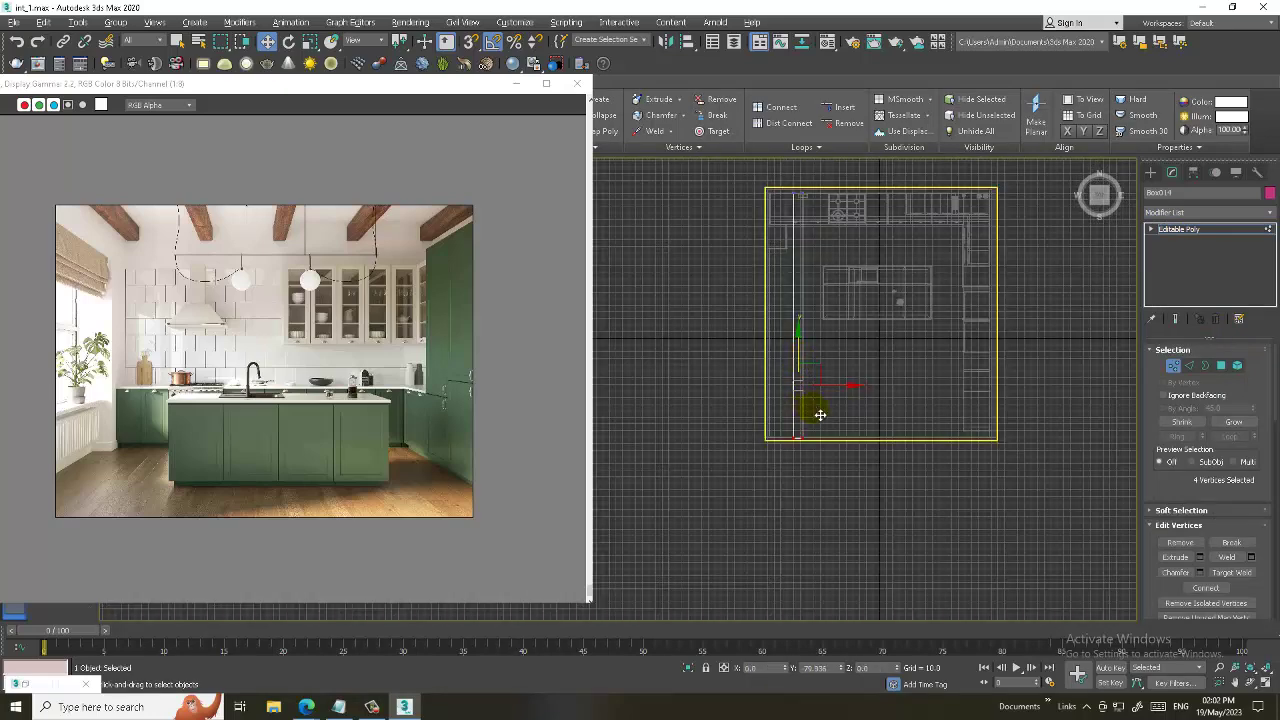
pyautogui.scroll(2, 820, 410)
pyautogui.moveTo(771, 243); pyautogui.dragTo(813, 370, button='middle')
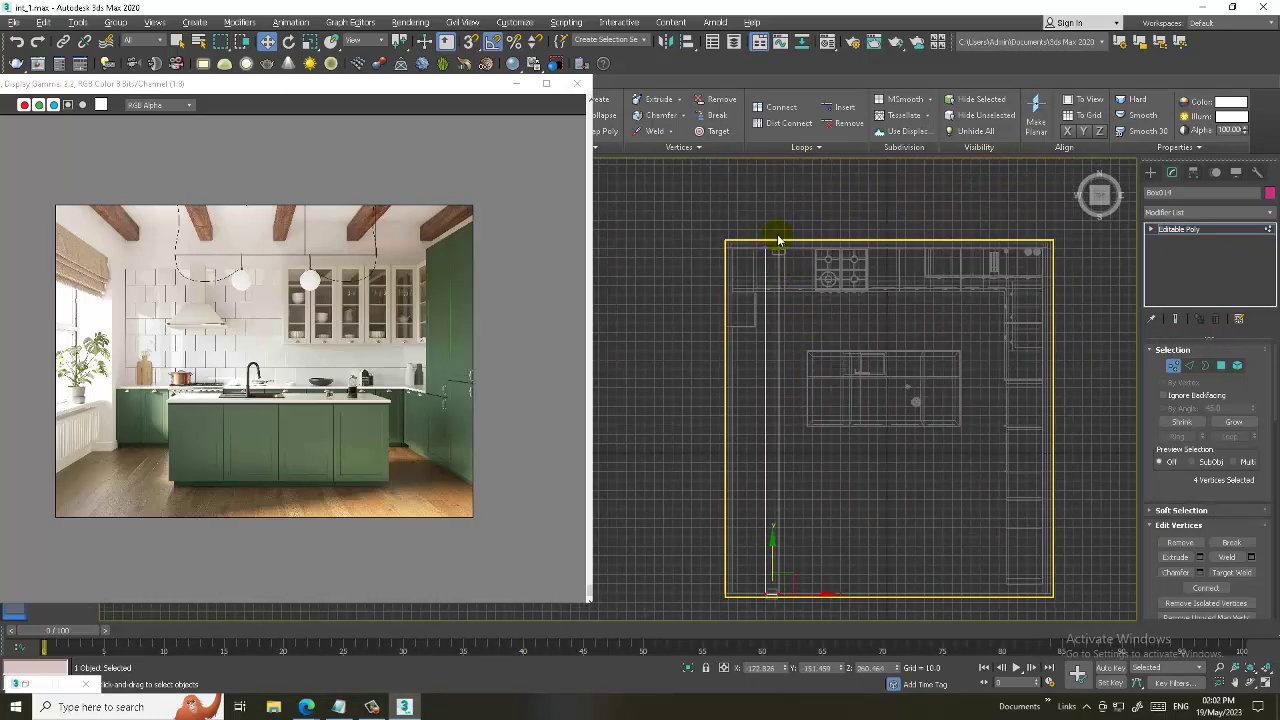
pyautogui.scroll(2, 799, 383)
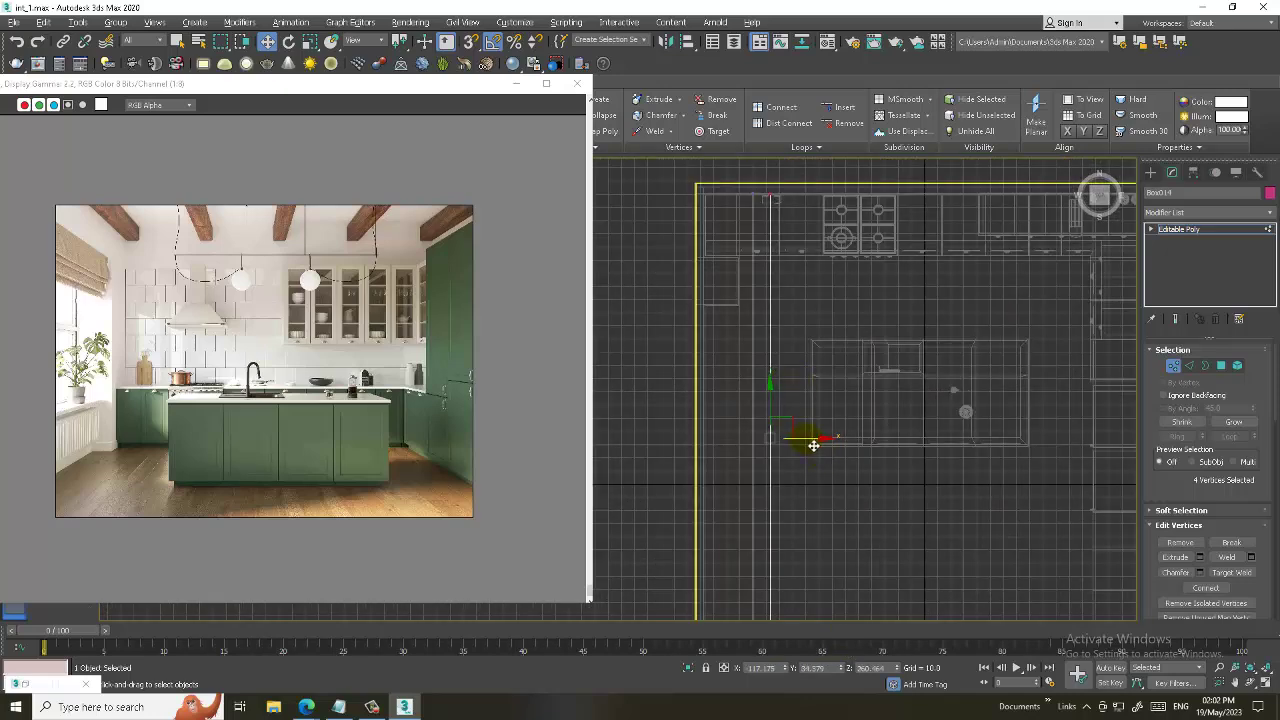
pyautogui.hotkey('alt', 'w')
pyautogui.hotkey('alt', 'w')
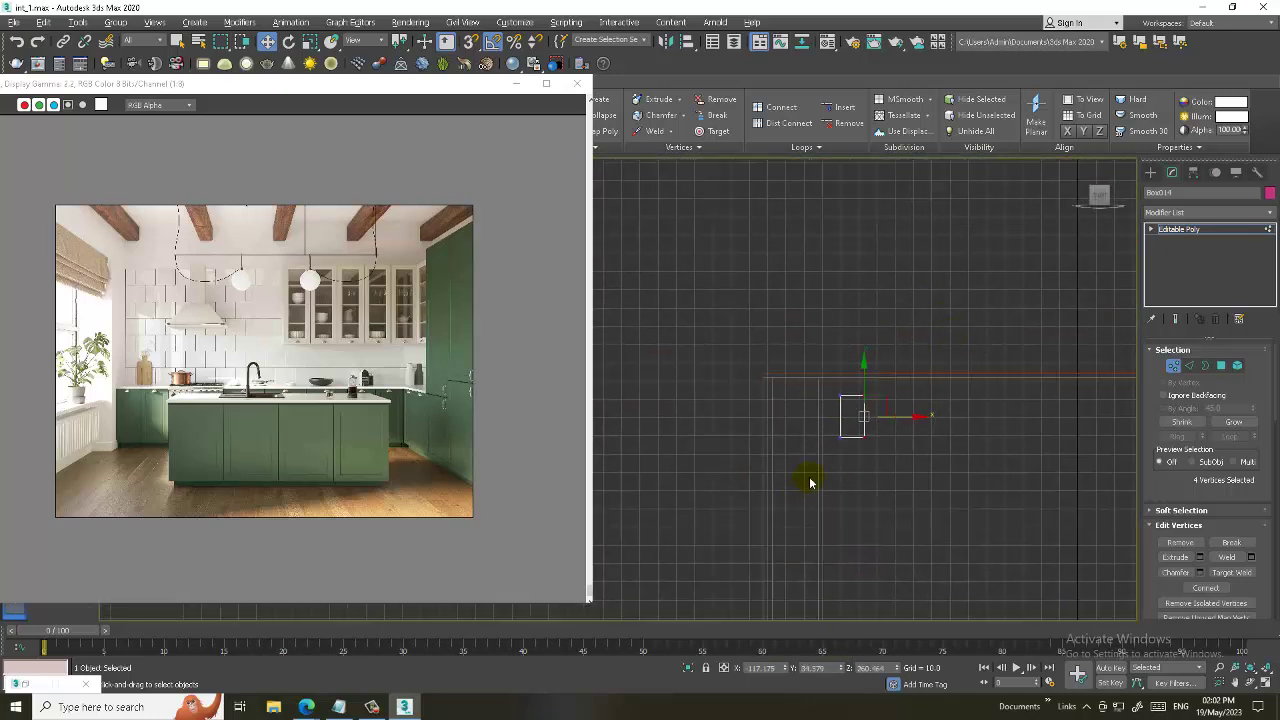
pyautogui.moveTo(919, 428); pyautogui.dragTo(918, 430)
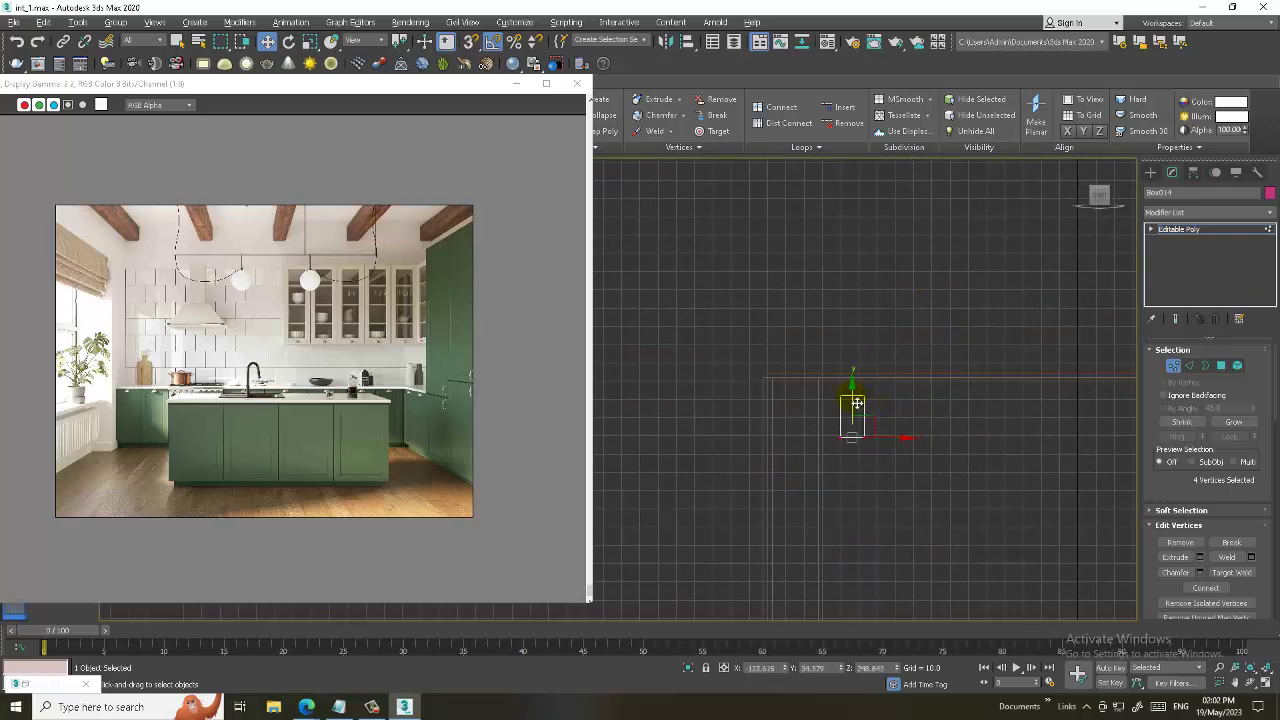
pyautogui.click(1226, 231)
pyautogui.moveTo(859, 397); pyautogui.dragTo(871, 376)
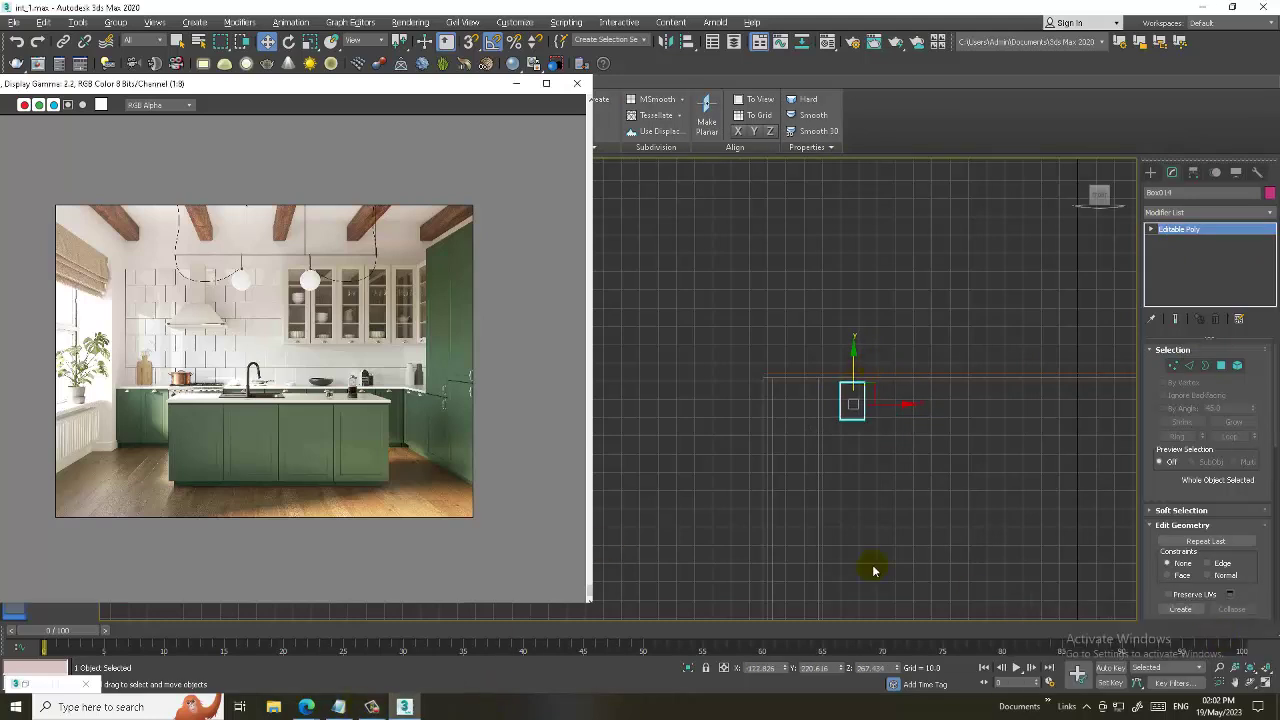
# - Clone the beam into evenly spaced copies up to Box018 and adjust the last one
pyautogui.scroll(-2, 866, 491)
pyautogui.scroll(-2, 791, 474)
pyautogui.scroll(-1, 788, 447)
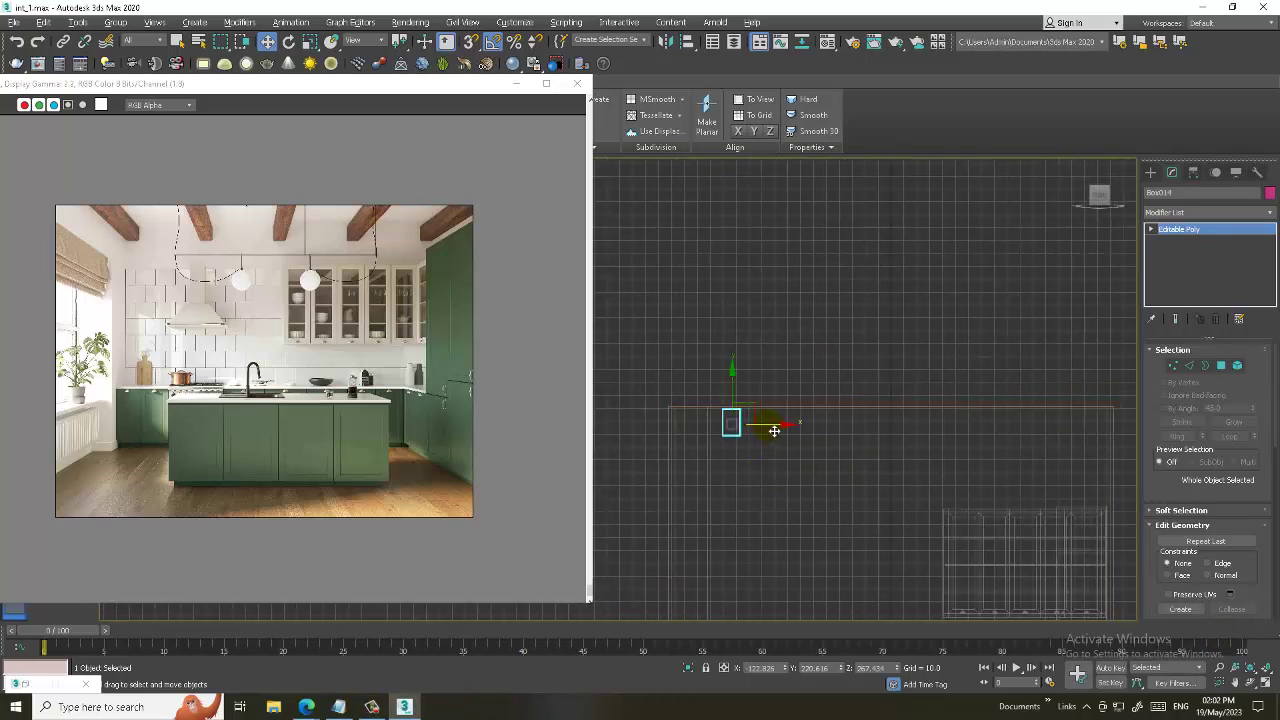
pyautogui.moveTo(774, 430); pyautogui.dragTo(871, 449)
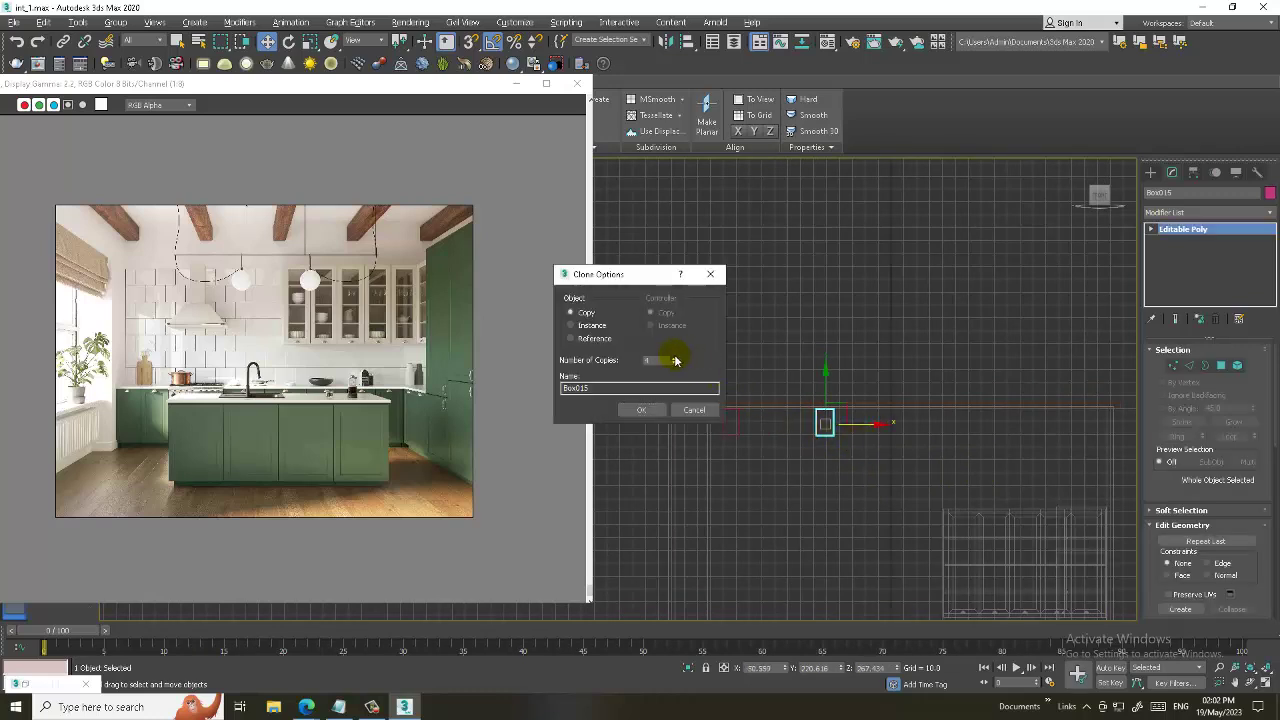
pyautogui.click(641, 409)
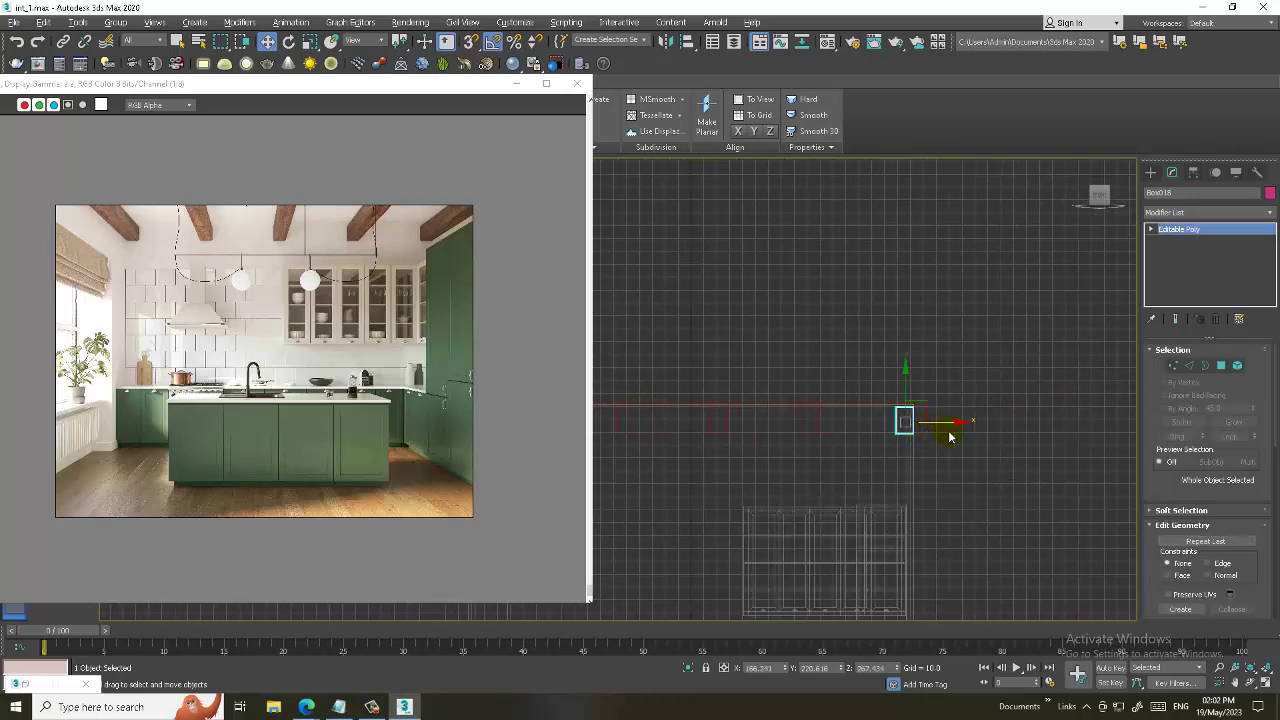
pyautogui.moveTo(957, 427); pyautogui.dragTo(1006, 449, button='middle')
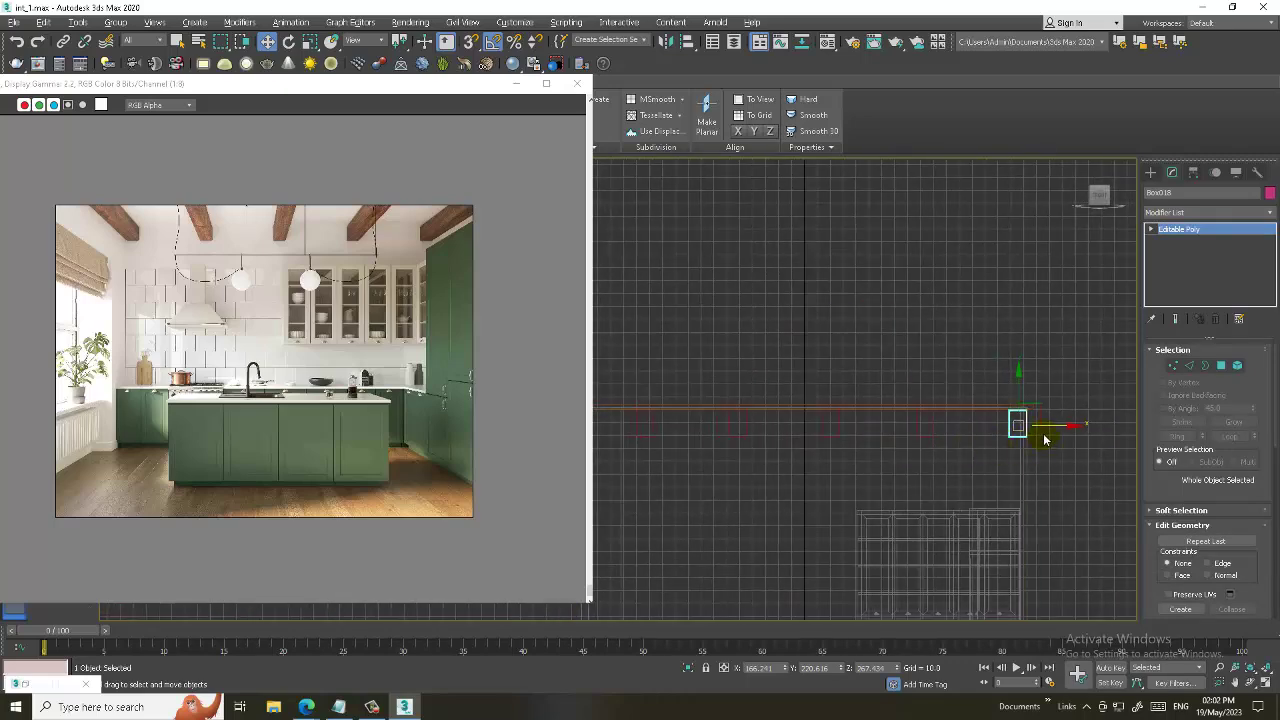
pyautogui.moveTo(1048, 431); pyautogui.dragTo(1041, 431)
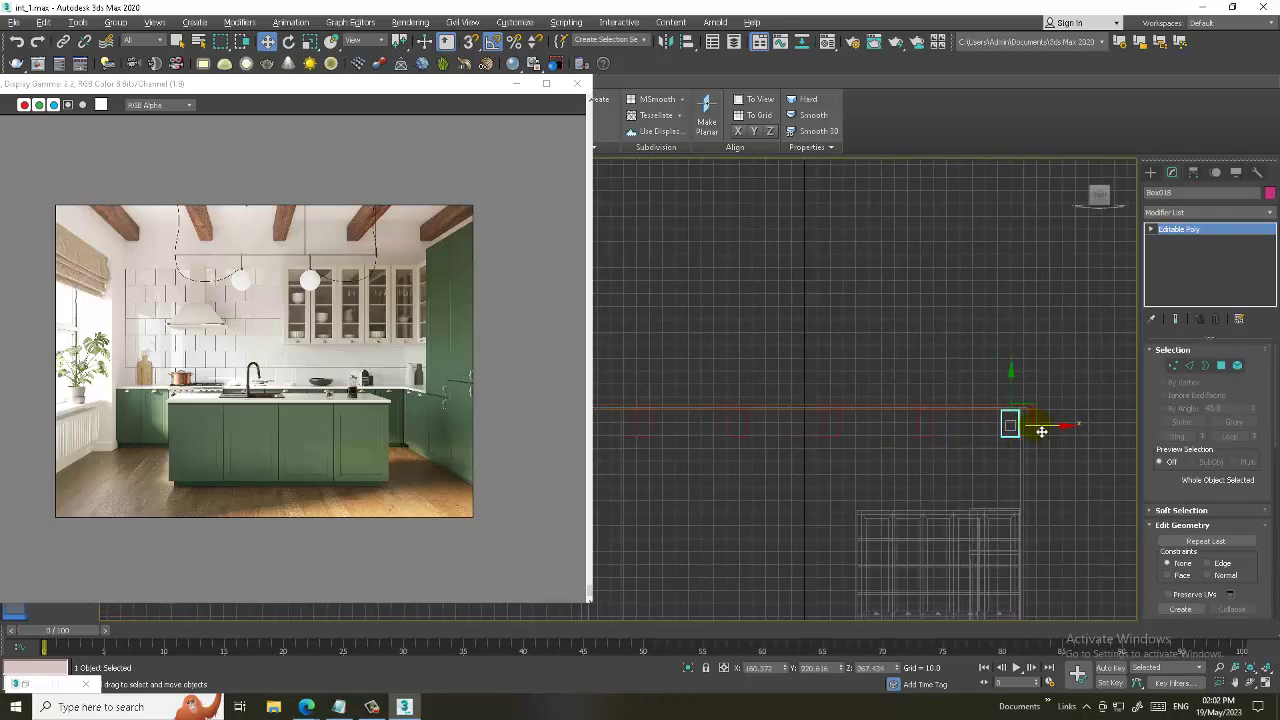
# - Maximize the Perspective view and orbit to see the whole kitchen
pyautogui.hotkey('alt', 'w')
pyautogui.middleClick(1008, 549)
pyautogui.hotkey('alt', 'w')
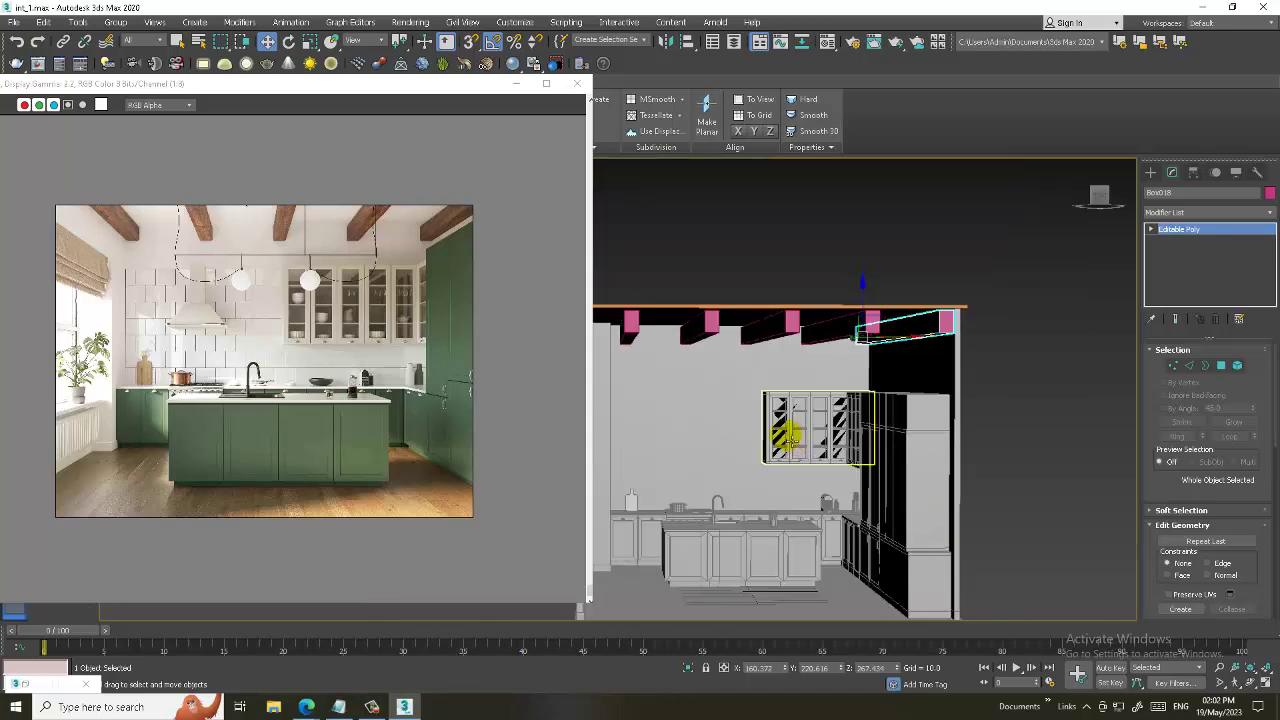
pyautogui.moveTo(787, 434)
pyautogui.keyDown('alt'); pyautogui.mouseDown(button='middle')
pyautogui.moveTo(911, 434)
pyautogui.moveTo(903, 426)
pyautogui.mouseUp(button='middle'); pyautogui.keyUp('alt')
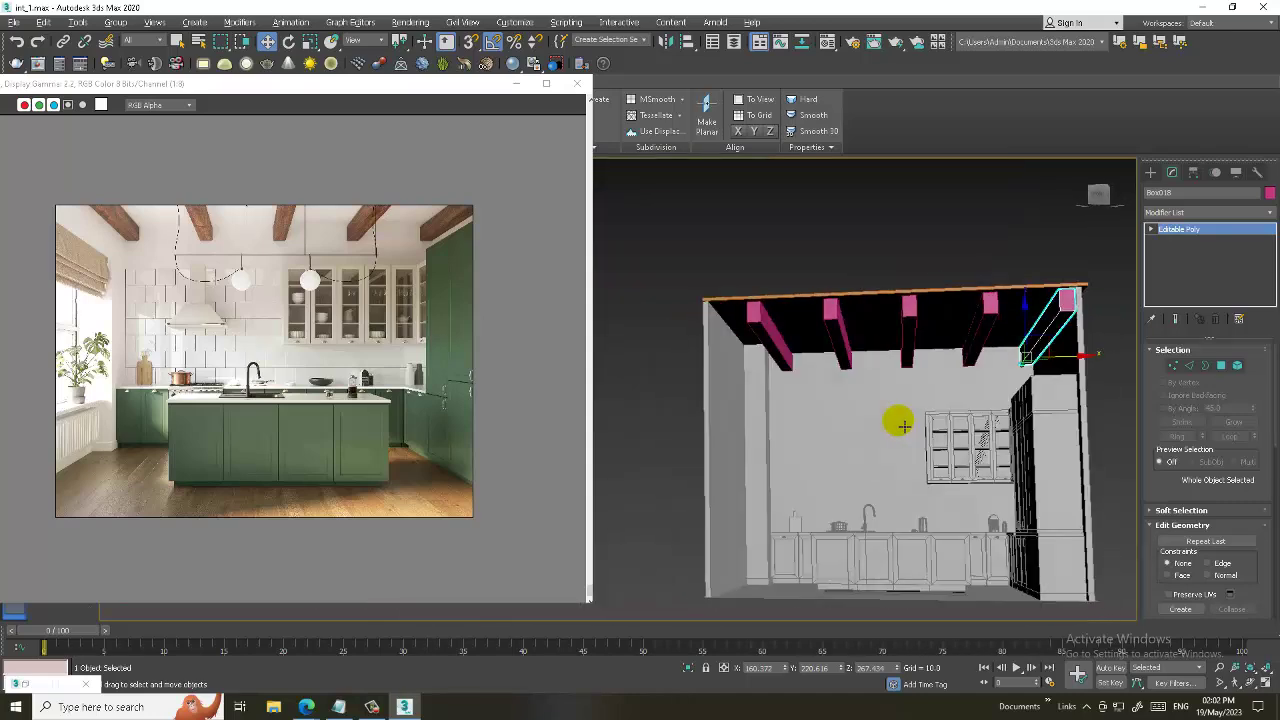
pyautogui.moveTo(943, 366)
pyautogui.keyDown('alt'); pyautogui.mouseDown(button='middle')
pyautogui.moveTo(971, 374)
pyautogui.moveTo(886, 400)
pyautogui.moveTo(855, 350)
pyautogui.mouseUp(button='middle'); pyautogui.keyUp('alt')
pyautogui.scroll(3, 890, 410)
pyautogui.scroll(1, 888, 380)
# - Give every object in the scene one uniform colour
pyautogui.hotkey('ctrl', 'a')
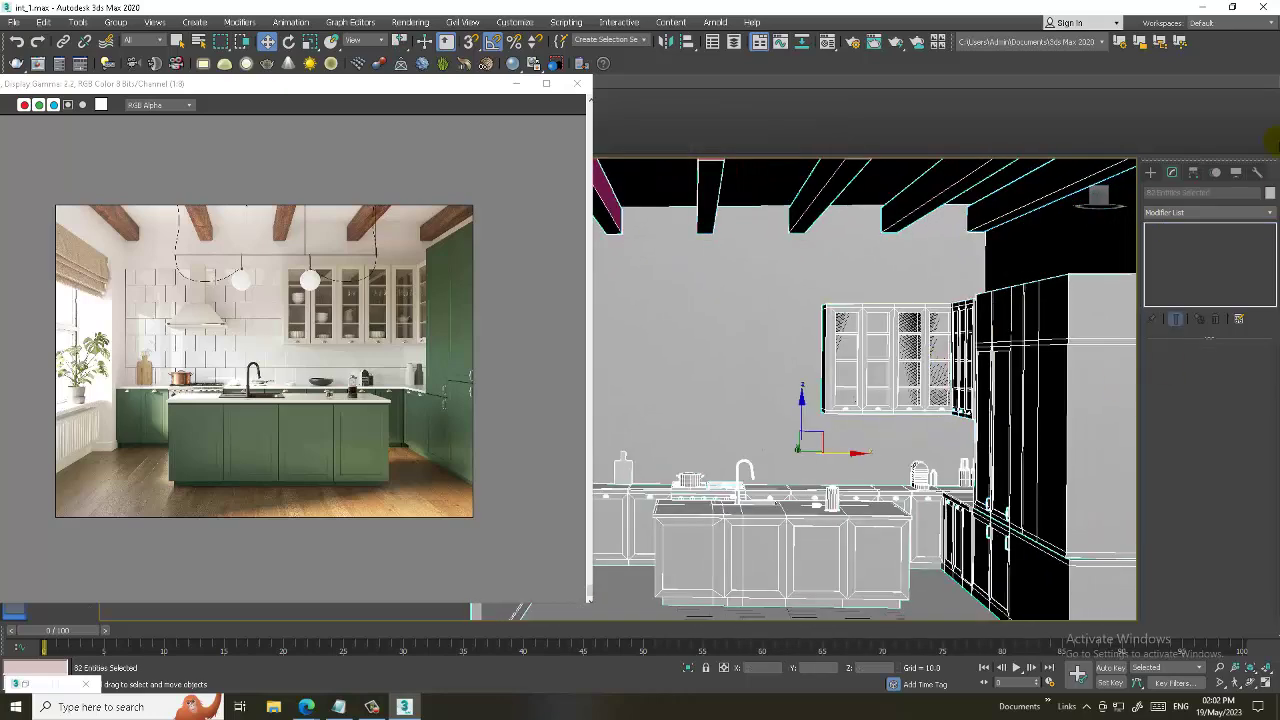
pyautogui.click(1269, 193)
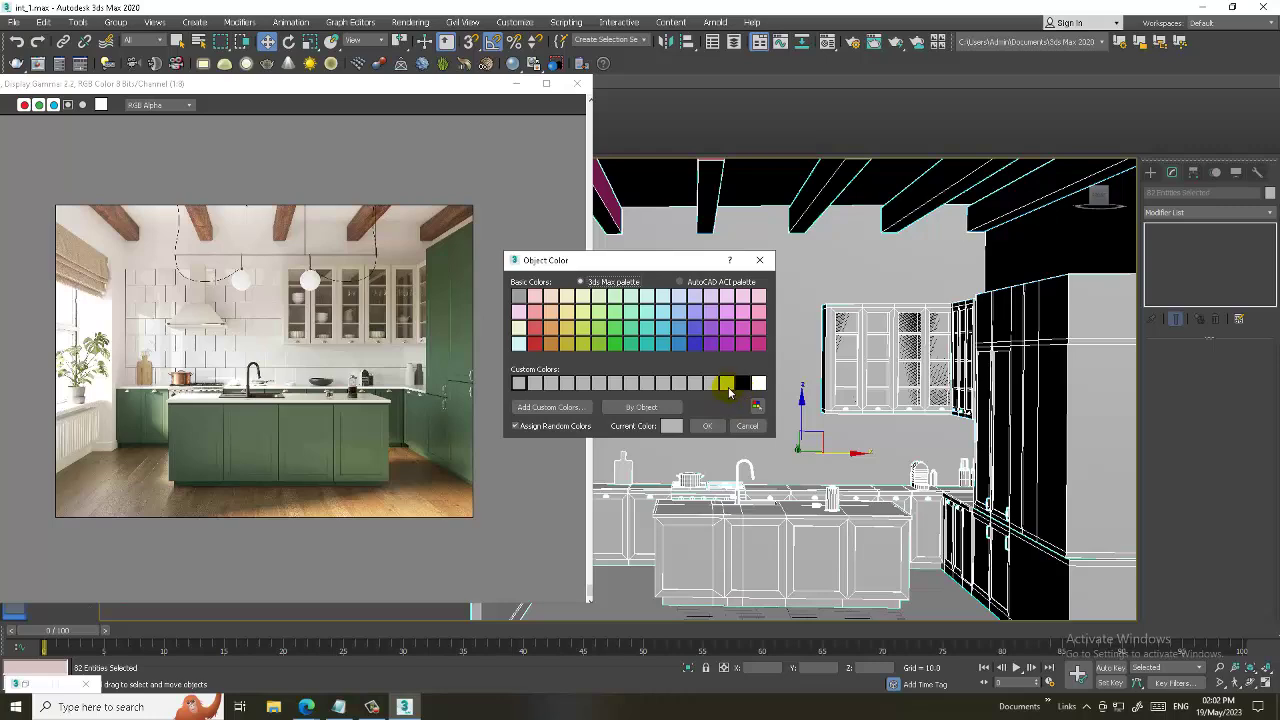
pyautogui.click(707, 426)
pyautogui.moveTo(349, 80); pyautogui.dragTo(261, 72)
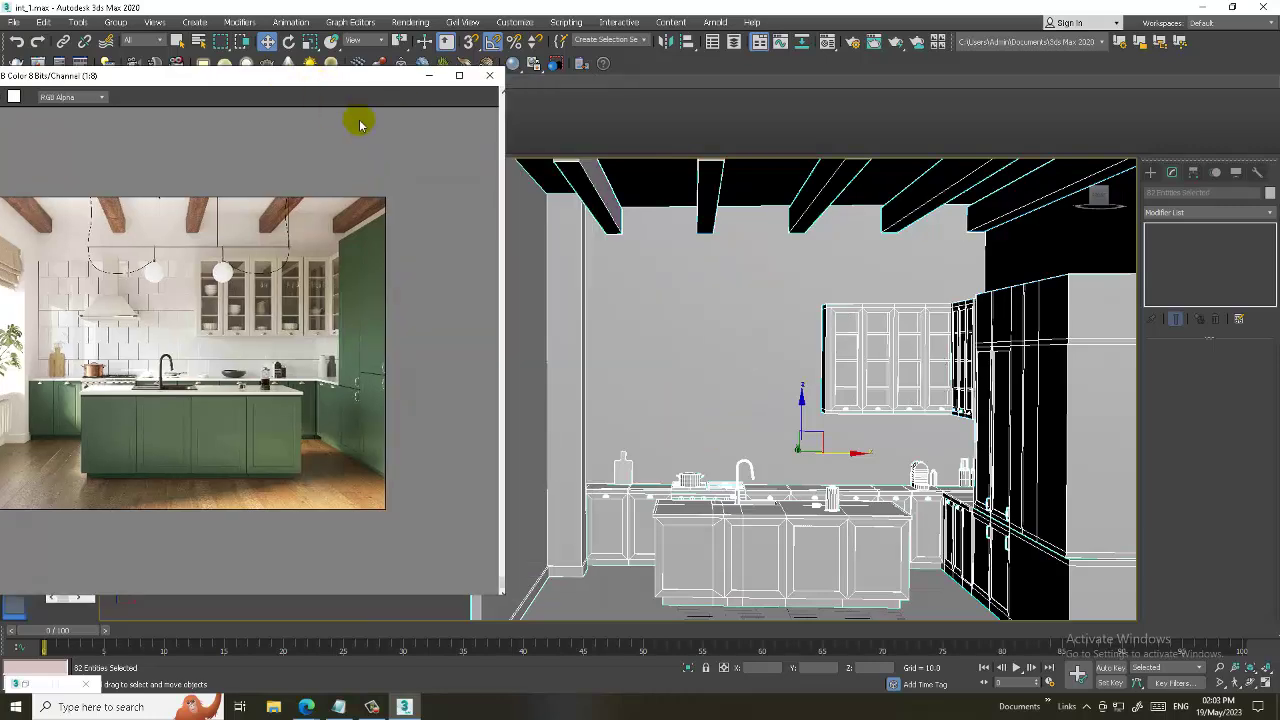
# - Select the five ceiling beams in Front view and raise them slightly under the ceiling
pyautogui.hotkey('alt', 'w')
pyautogui.hotkey('alt', 'w')
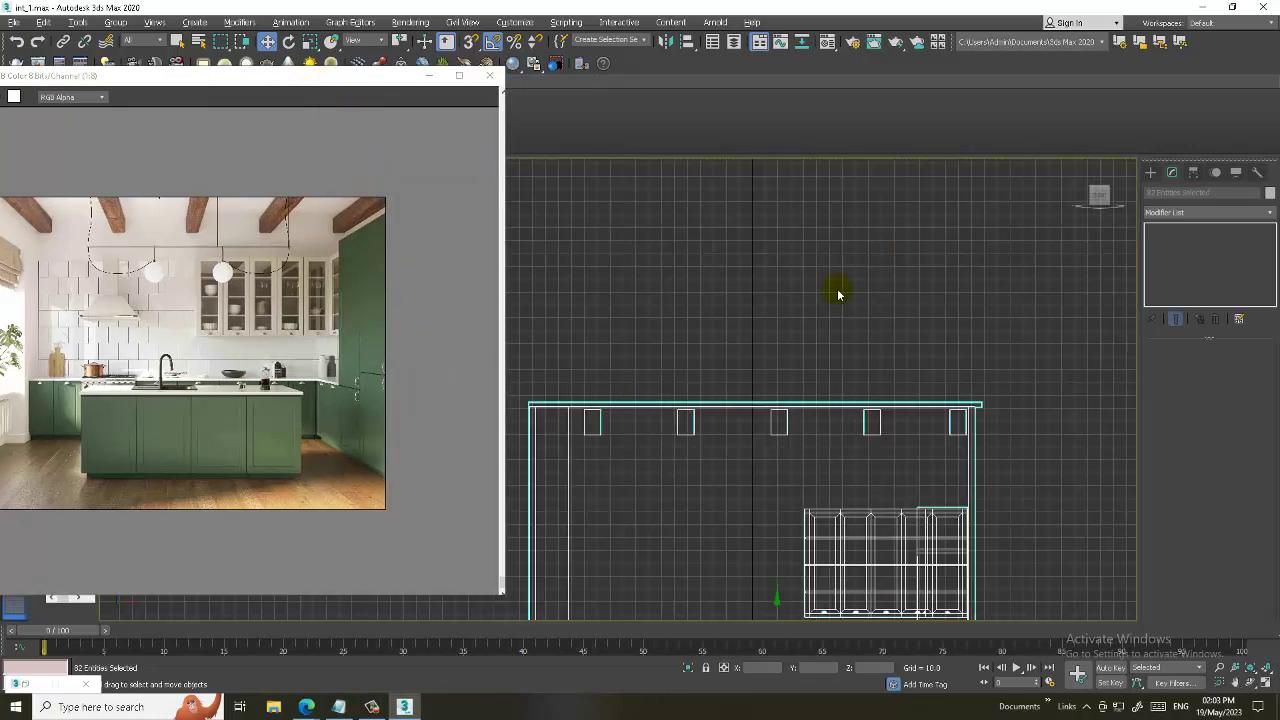
pyautogui.moveTo(838, 294); pyautogui.dragTo(866, 290, button='middle')
pyautogui.moveTo(1003, 412); pyautogui.dragTo(759, 393)
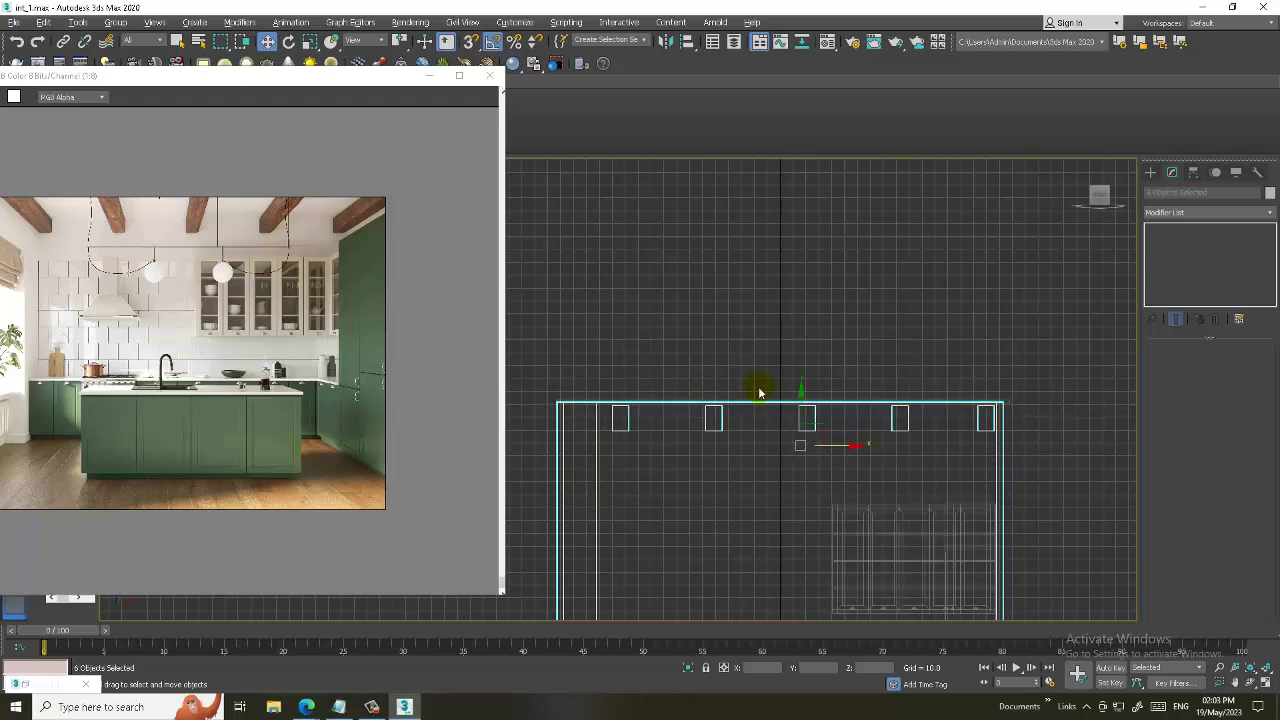
pyautogui.keyDown('alt'); pyautogui.moveTo(652, 372); pyautogui.dragTo(657, 457); pyautogui.keyUp('alt')
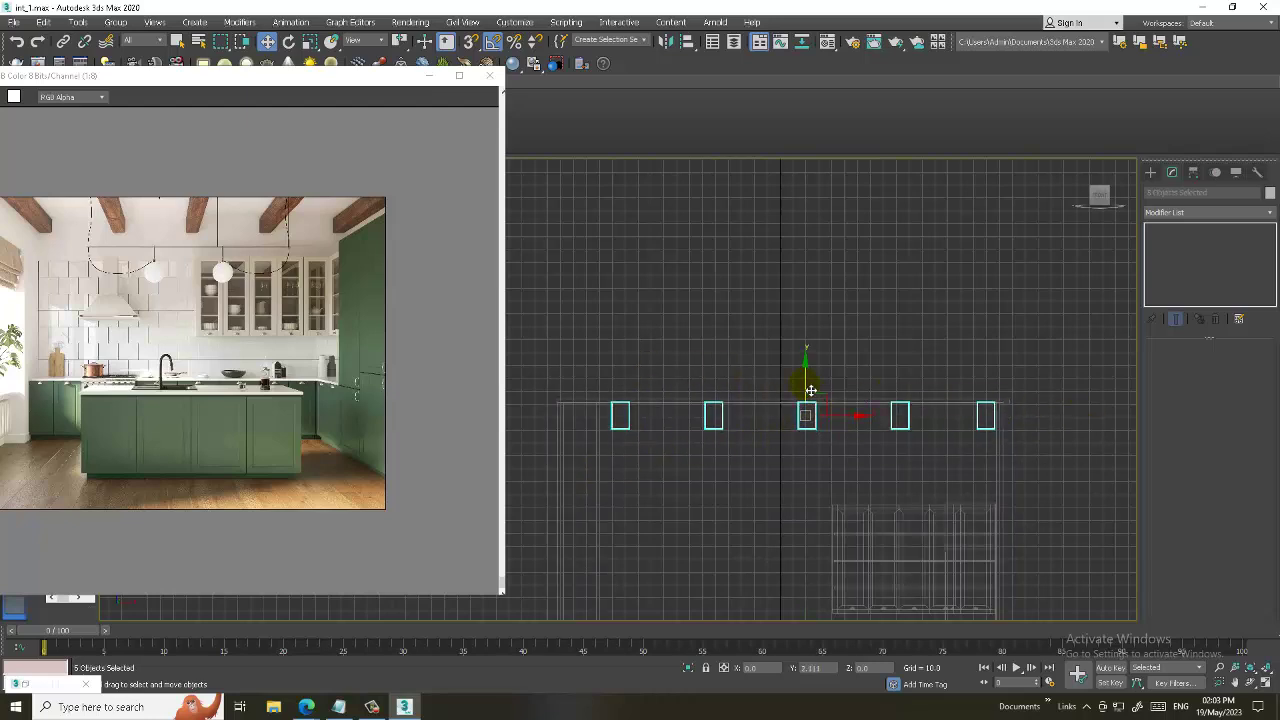
pyautogui.press('r')
pyautogui.scroll(2, 809, 391)
pyautogui.press('w')
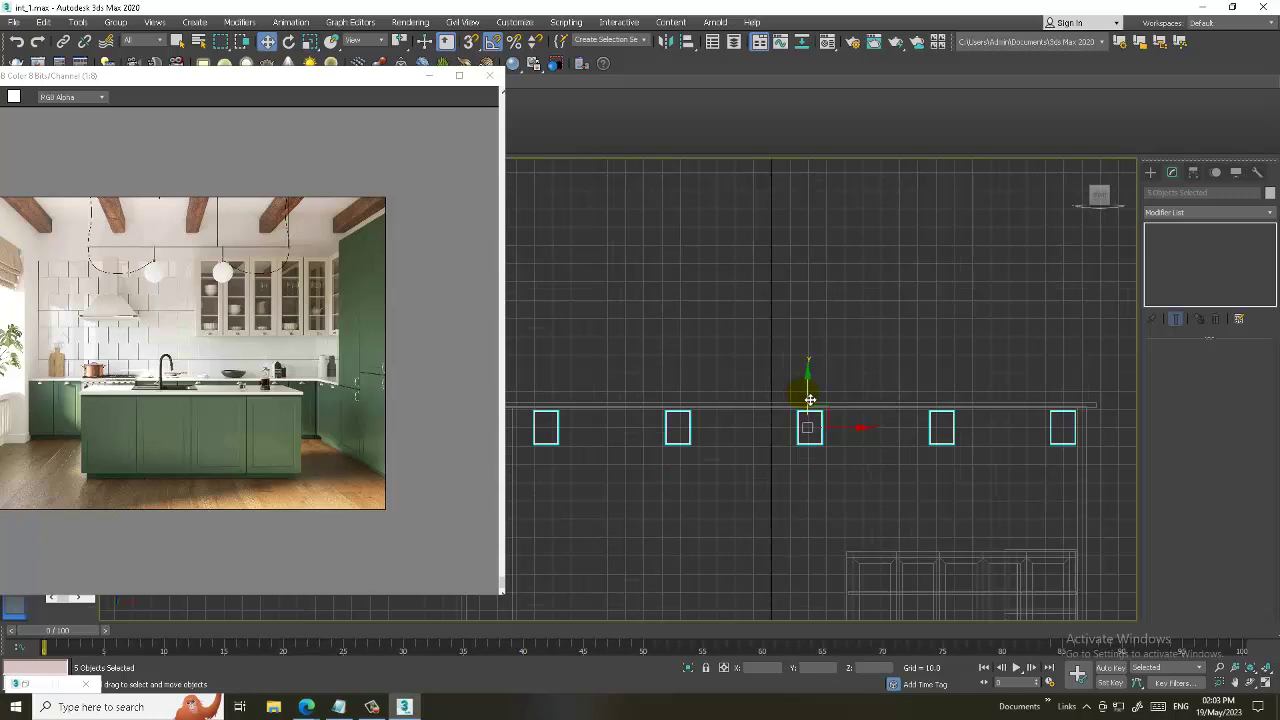
pyautogui.scroll(3, 809, 391)
pyautogui.scroll(1, 812, 430)
pyautogui.moveTo(810, 467); pyautogui.dragTo(811, 451)
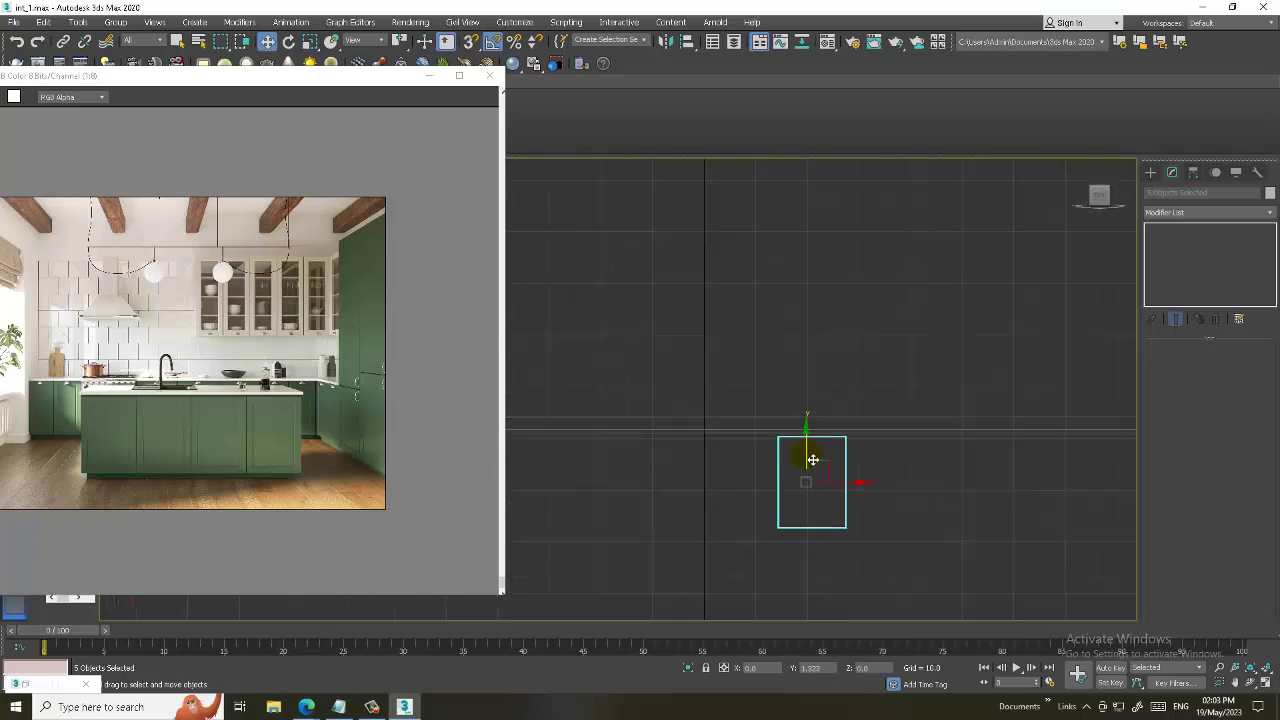
# - Orbit the Perspective view to face the kitchen
pyautogui.scroll(-3, 820, 440)
pyautogui.hotkey('alt', 'w')
pyautogui.hotkey('alt', 'w')
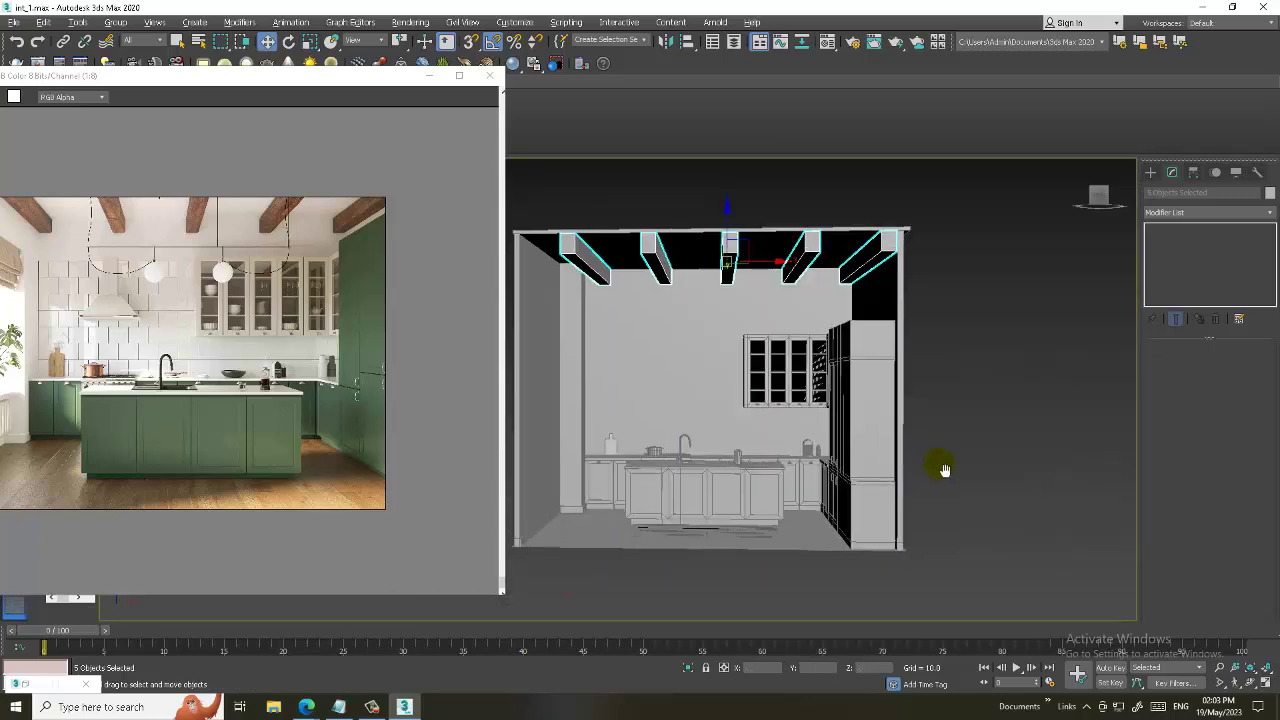
pyautogui.moveTo(943, 457)
pyautogui.keyDown('alt'); pyautogui.mouseDown(button='middle')
pyautogui.moveTo(838, 449)
pyautogui.moveTo(857, 400)
pyautogui.mouseUp(button='middle'); pyautogui.keyUp('alt')
pyautogui.scroll(3, 829, 471)
pyautogui.scroll(-2, 829, 484)
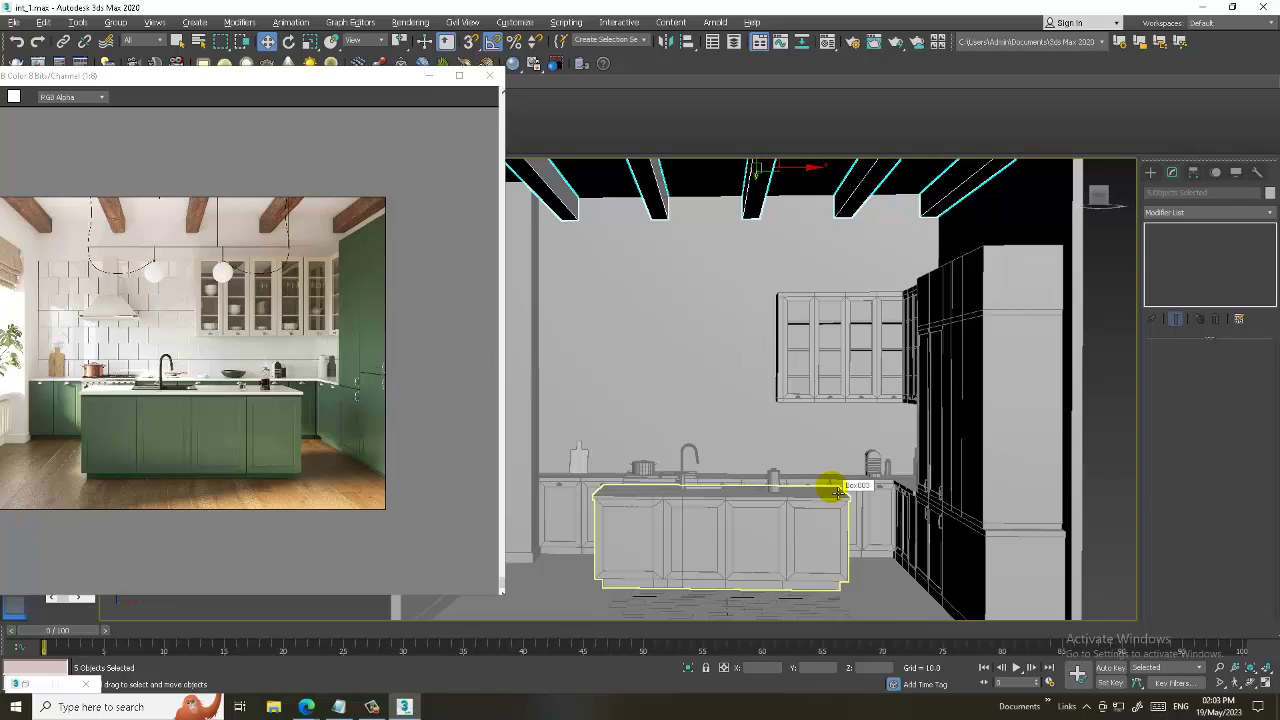
# - Add the lines 'Thanks for Watching' and 'Continue to Next Part' to the Notepad notes, then minimise Notepad
pyautogui.click(339, 707)
pyautogui.click(492, 186)
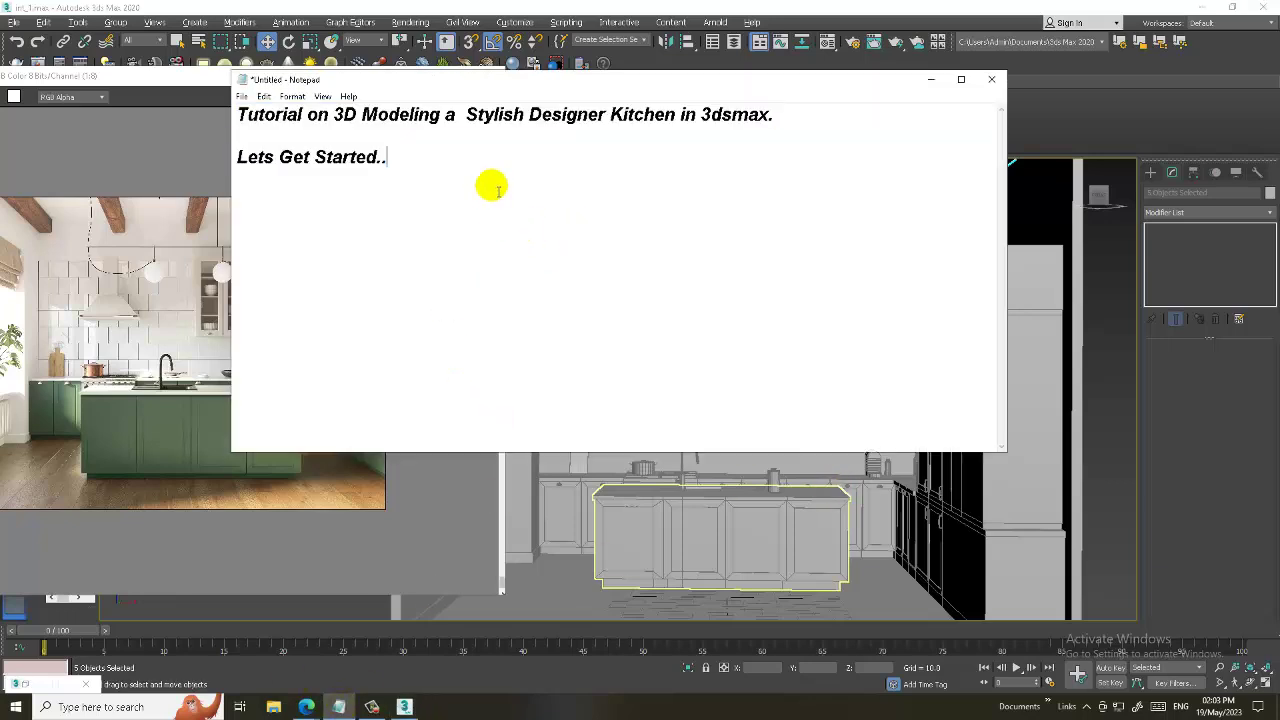
pyautogui.press('Return')
pyautogui.write('Con')
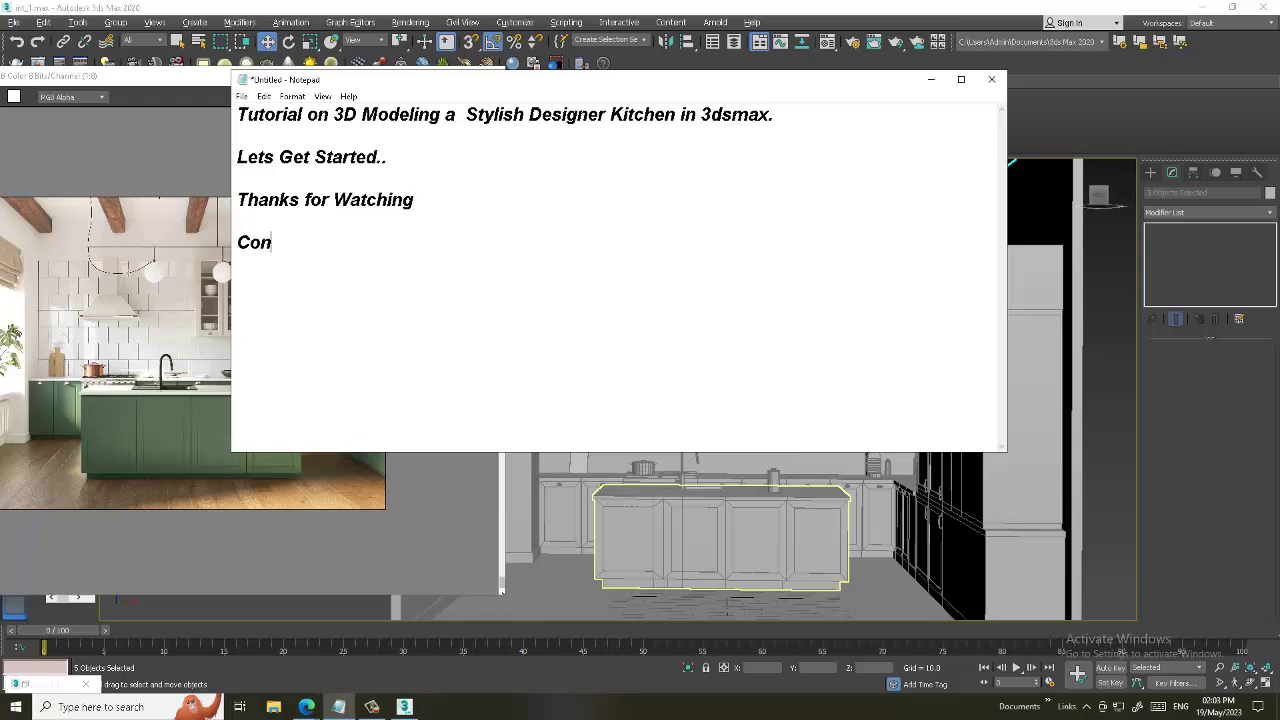
pyautogui.write('tinue to Ne')
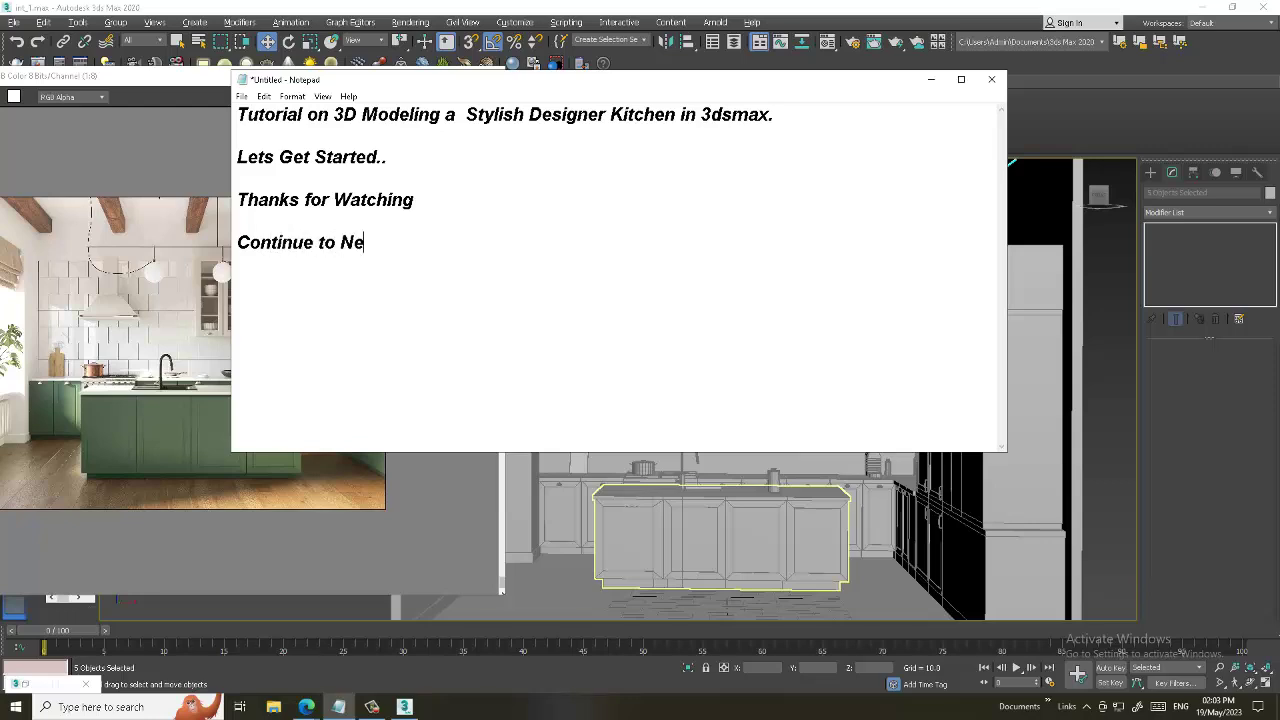
pyautogui.write('xt Part')
pyautogui.click(931, 79)
pyautogui.click(800, 326)
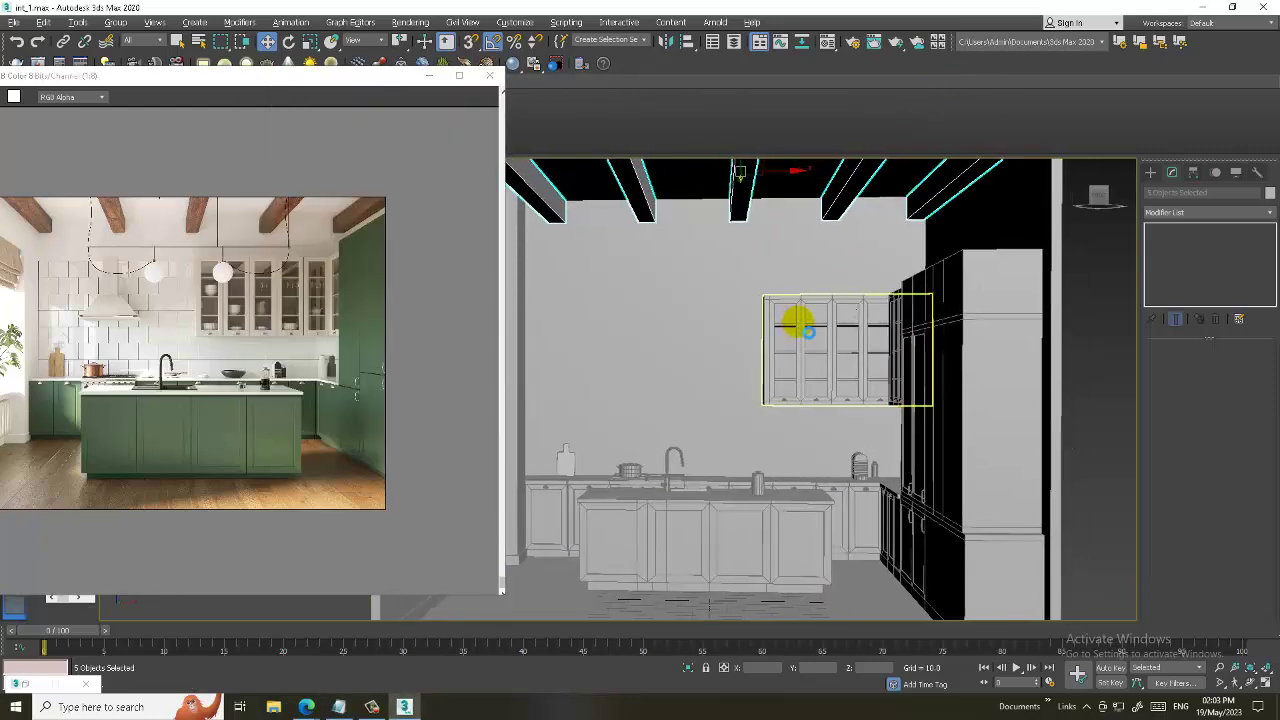